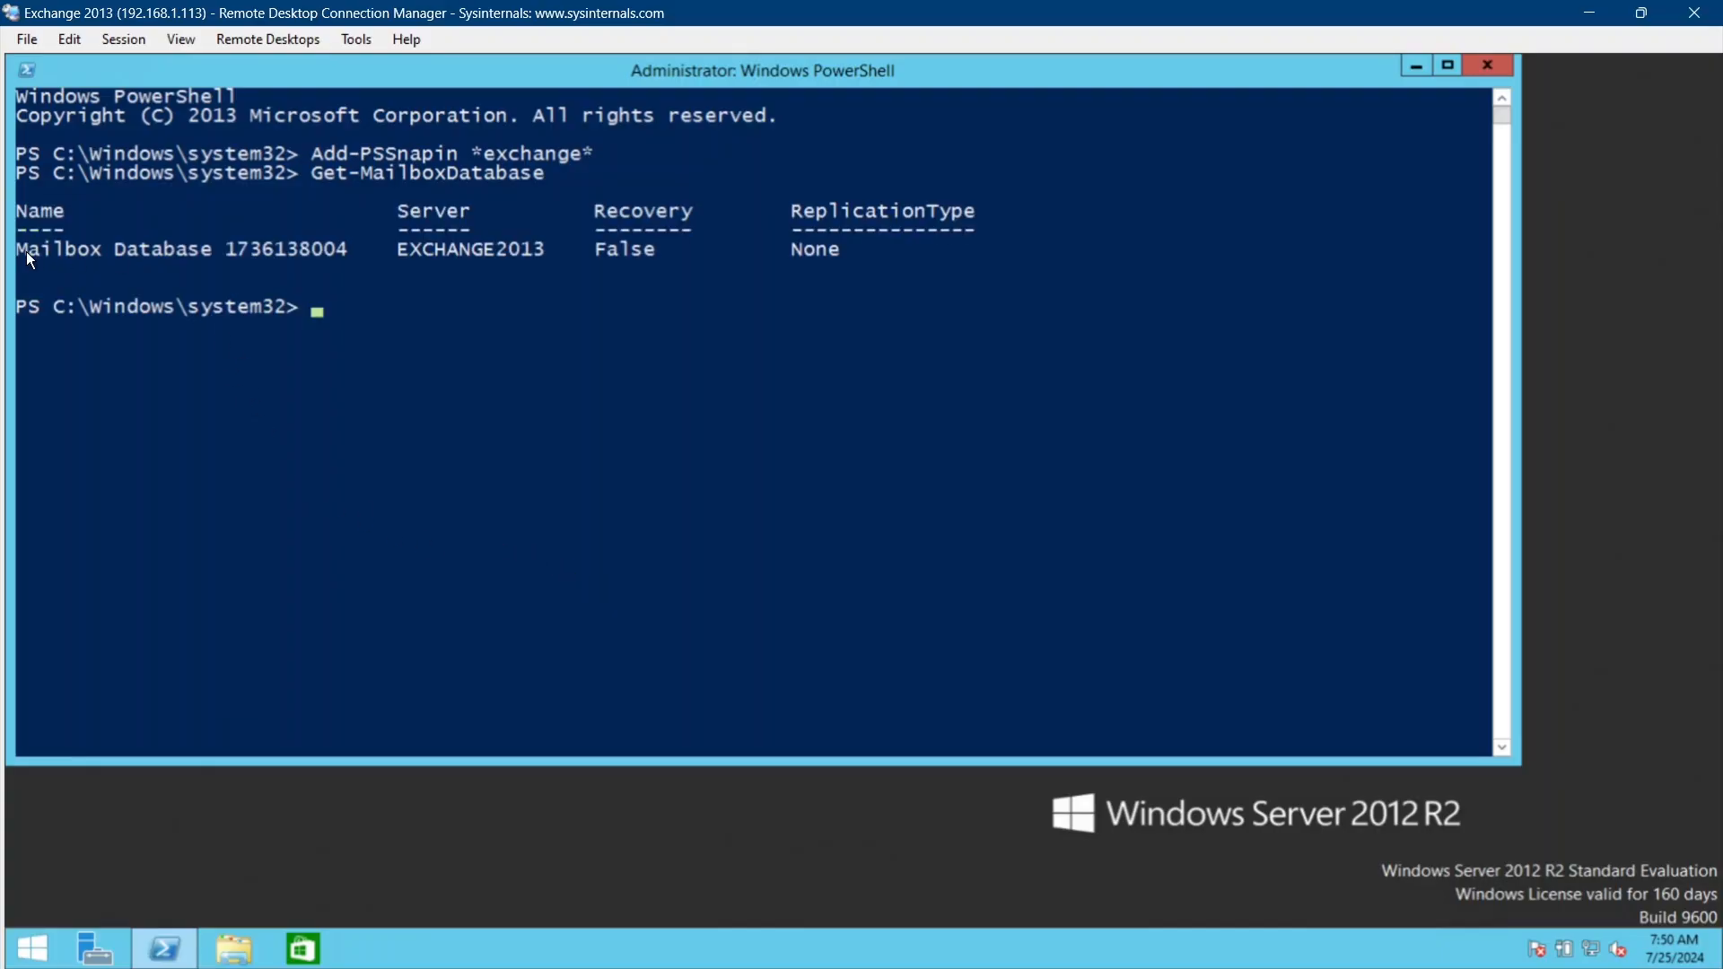
# List the mailboxes in all mailbox databases with Get-MailboxDatabase | Get-Mailbox and review the output from its beginning.
pyautogui.moveTo(25, 251); pyautogui.dragTo(168, 255)
pyautogui.click(402, 296)
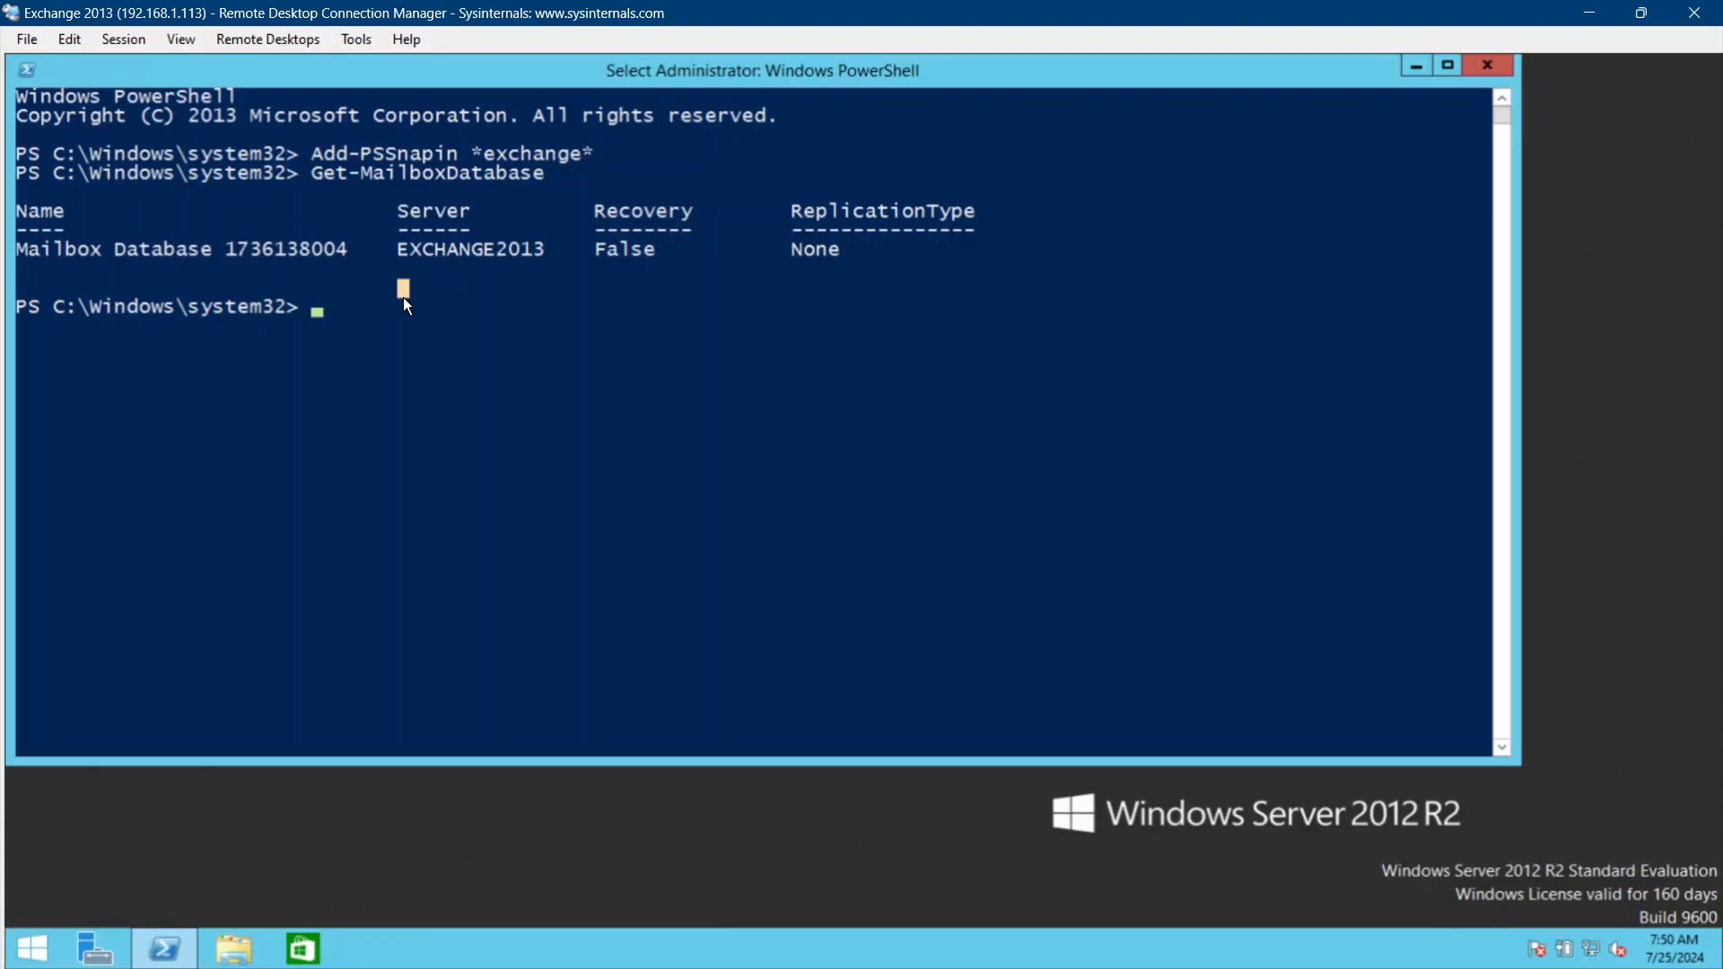
pyautogui.write('get-mai')
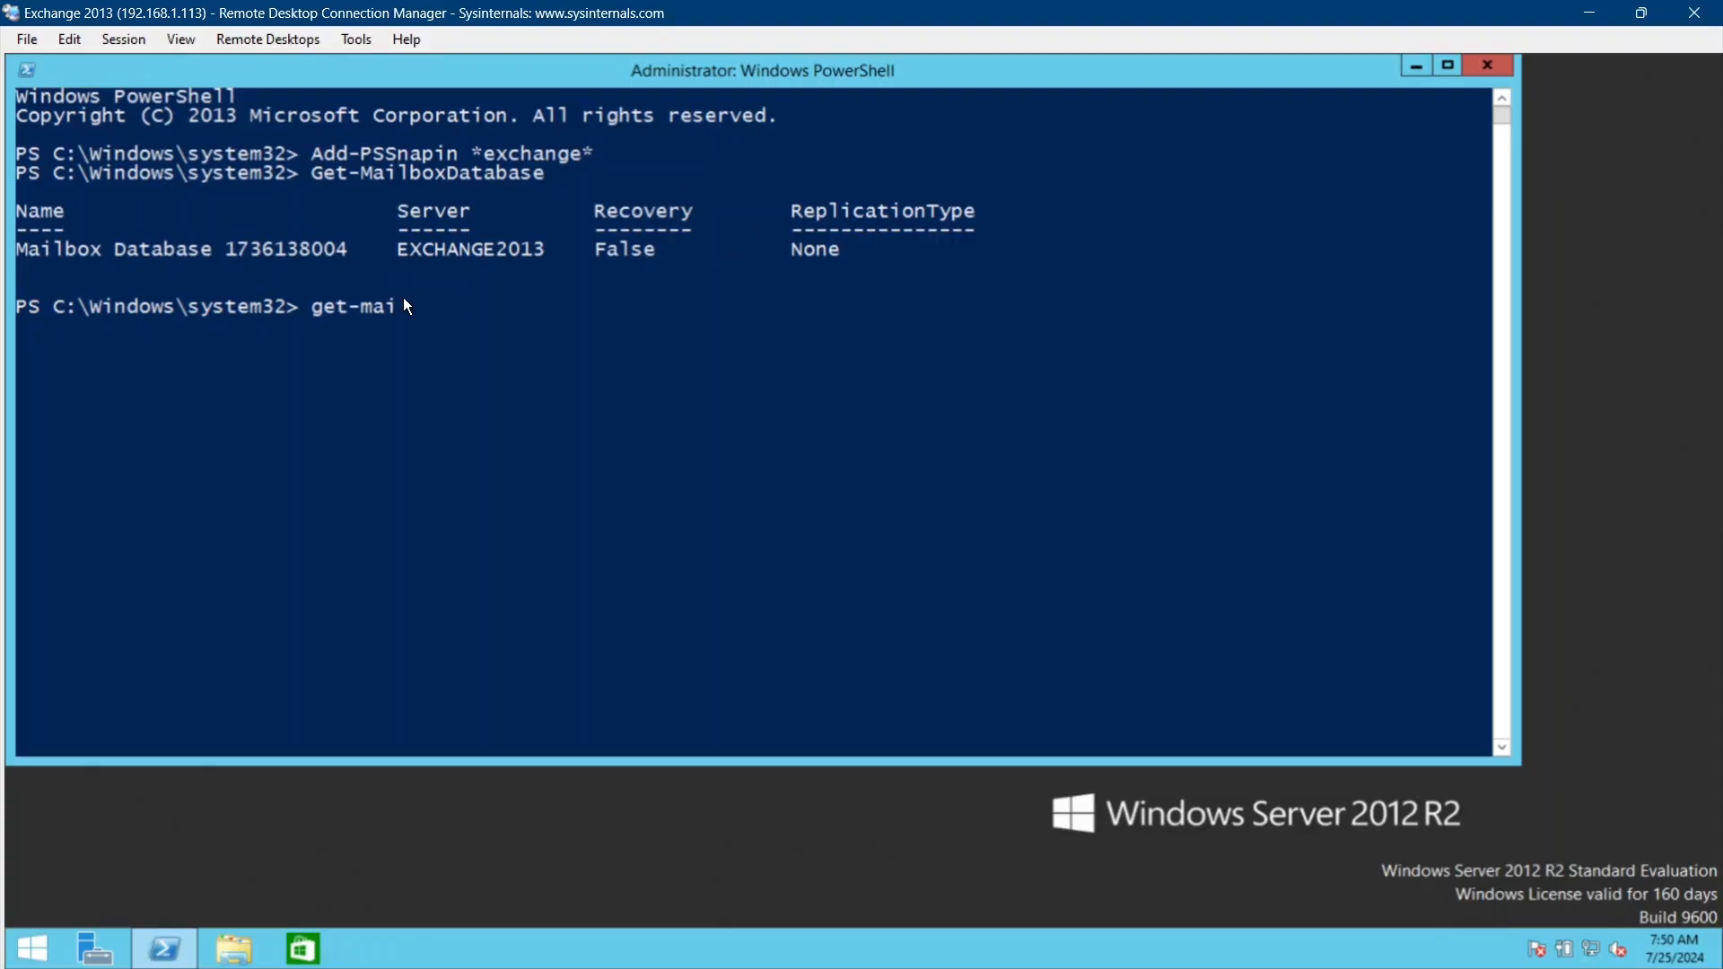
pyautogui.press('Tab')
pyautogui.write('d')
pyautogui.press('Tab')
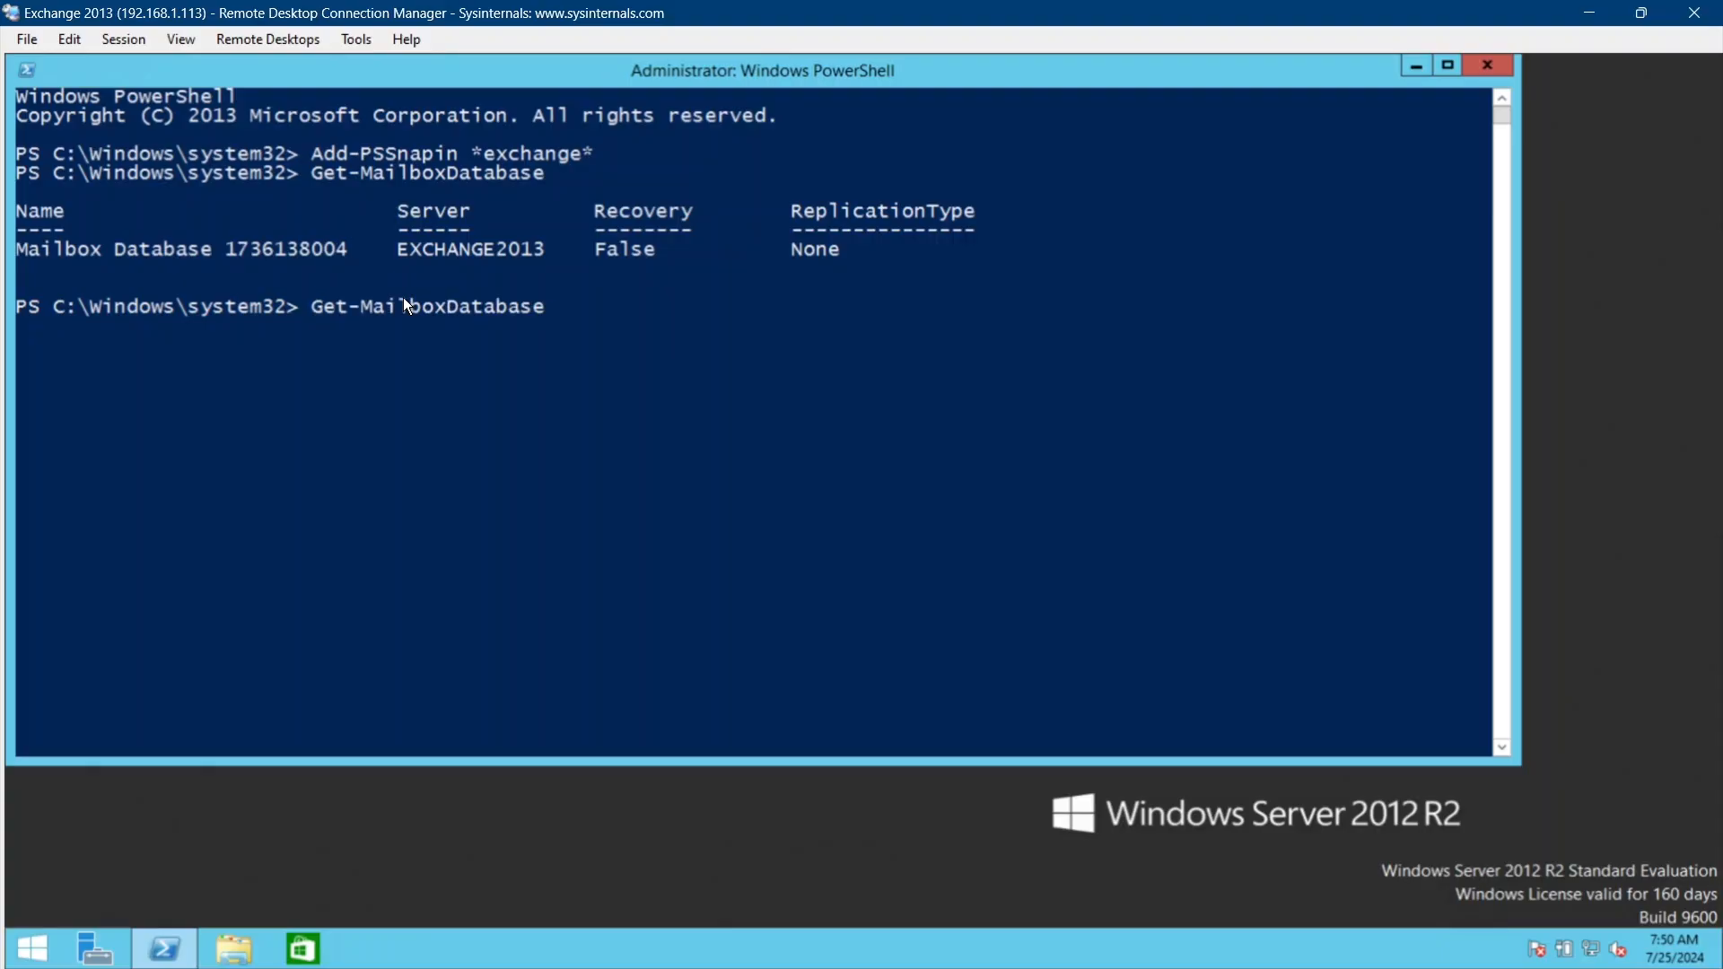
pyautogui.write('| get-mail')
pyautogui.press('Tab')
pyautogui.press('Return')
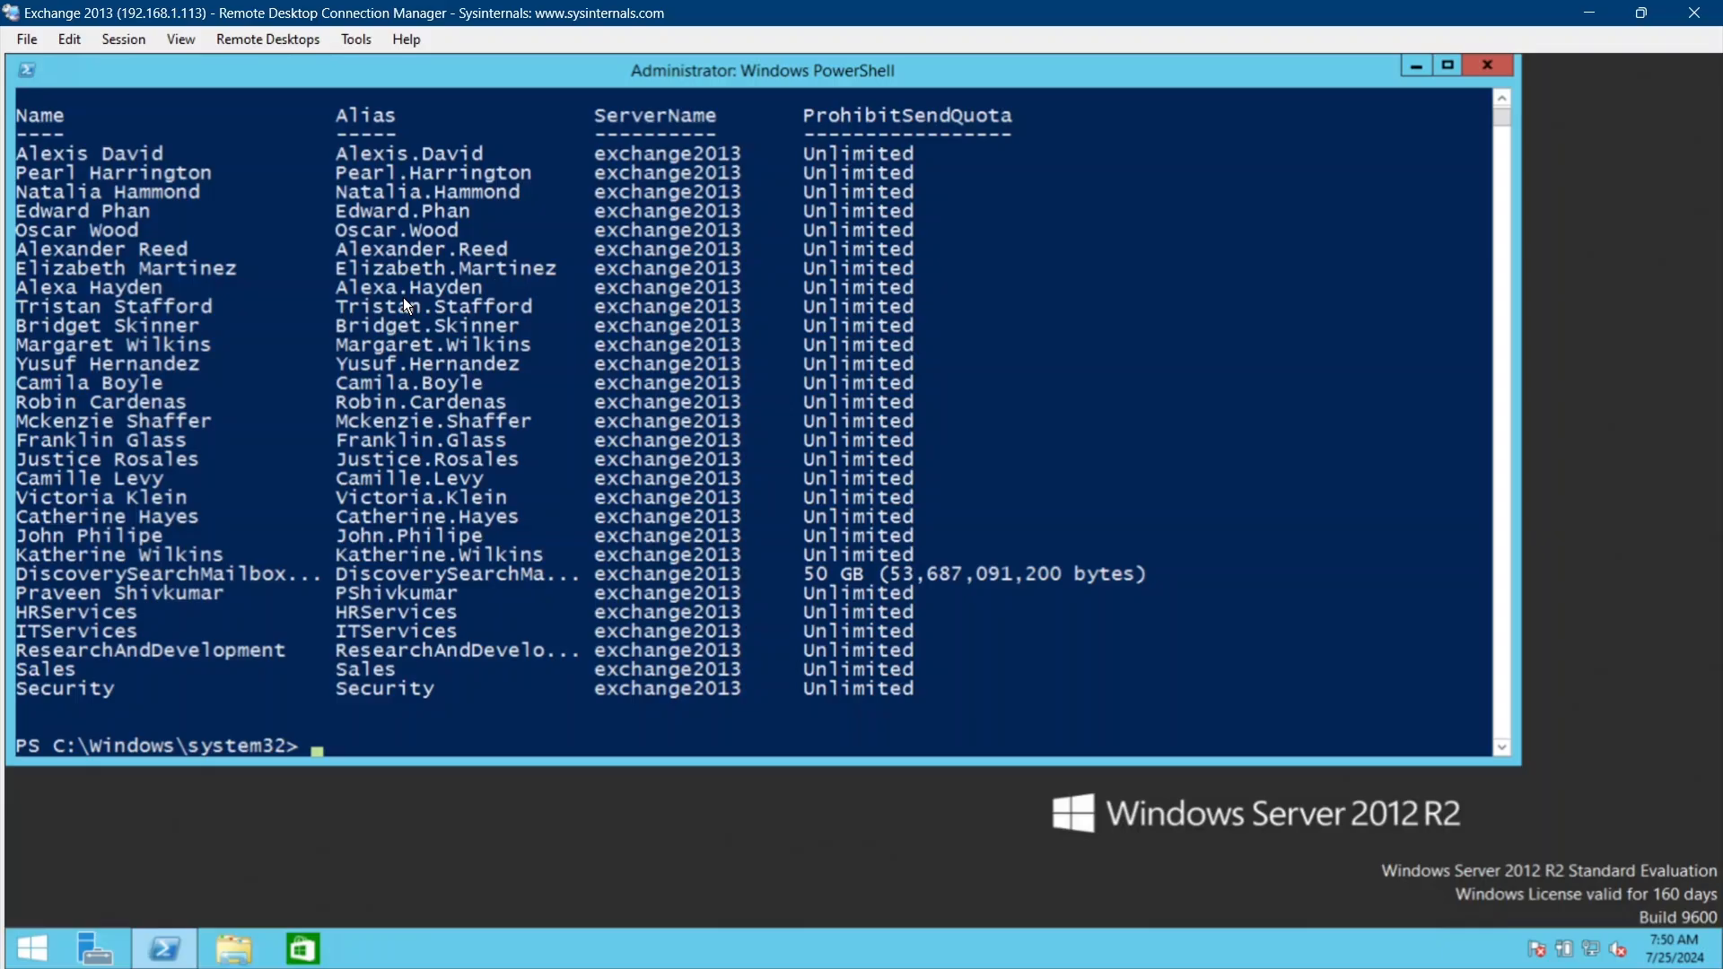
pyautogui.scroll(4, 402, 298)
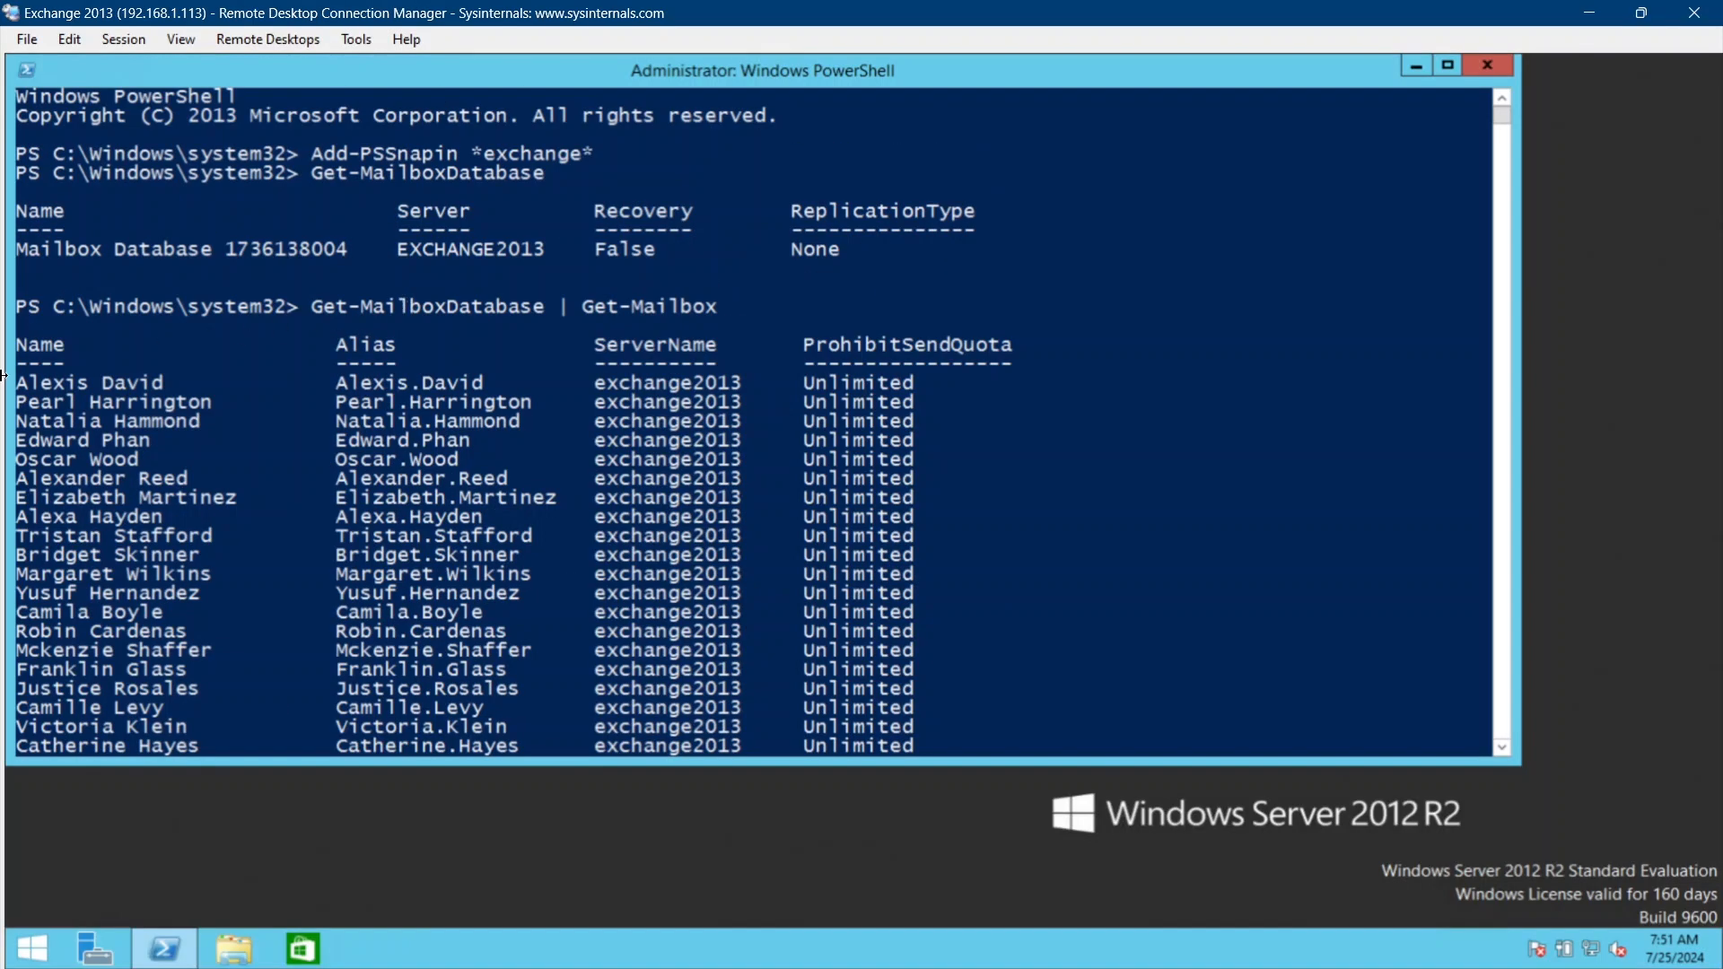
# Switch to the Exchange admin center and review the recipients' user mailboxes and shared mailboxes.
pyautogui.click(32, 952)
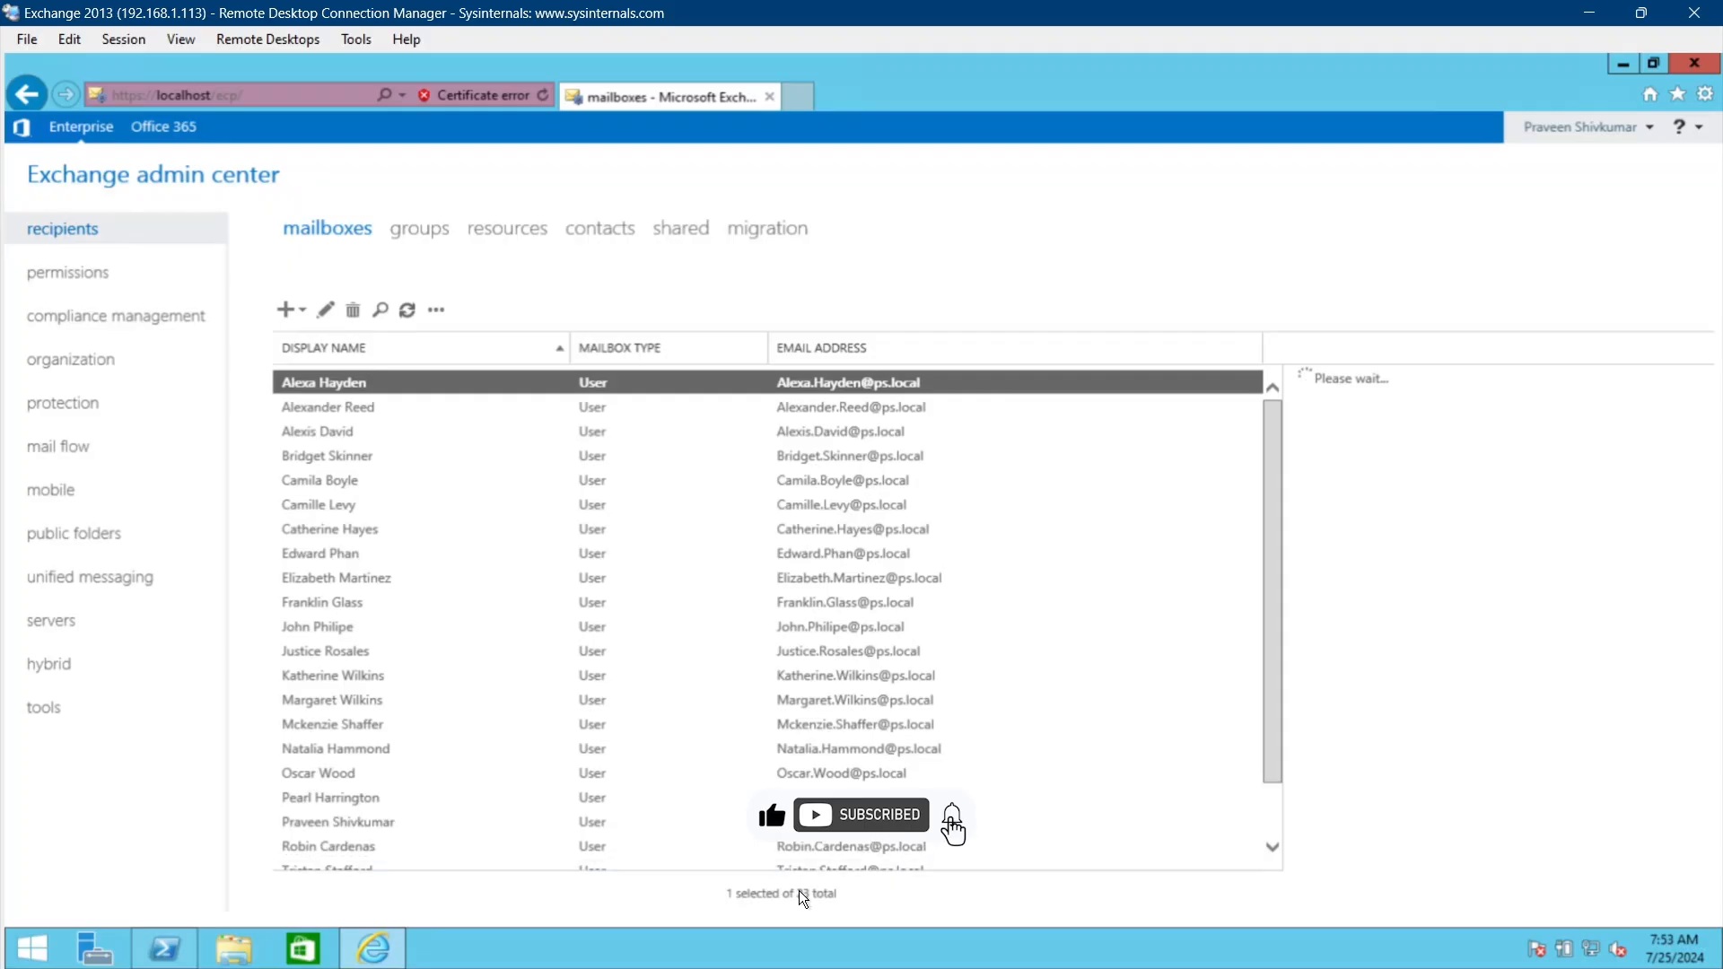
pyautogui.click(689, 612)
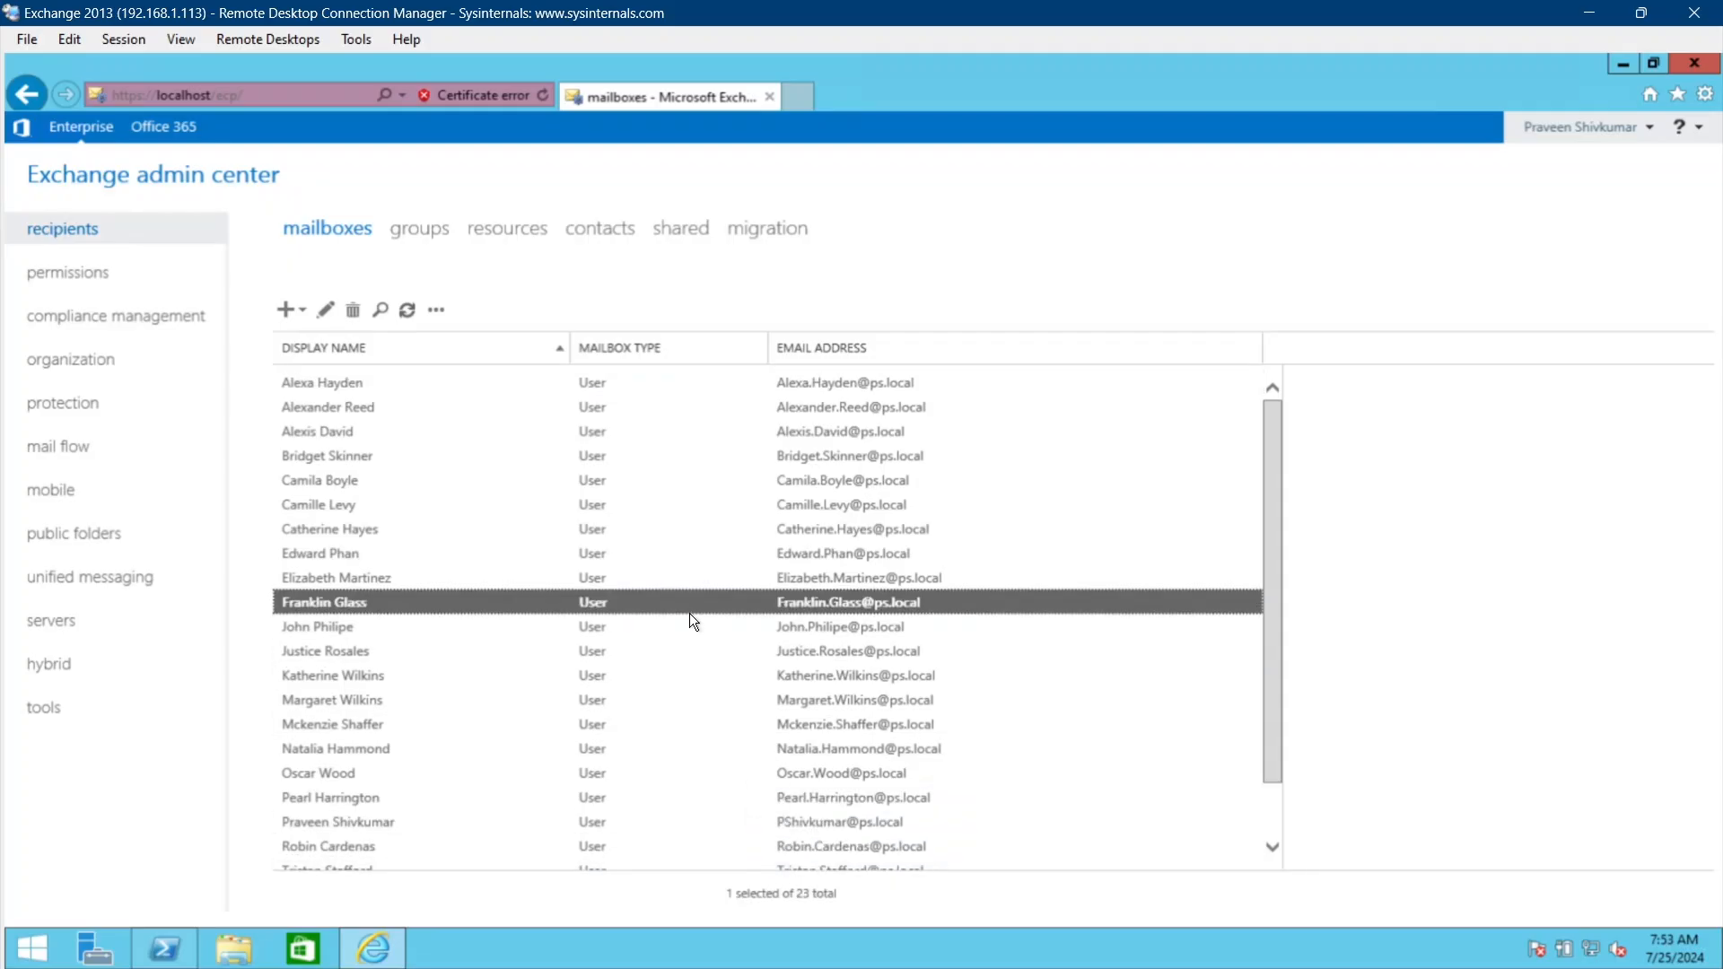
pyautogui.scroll(-1, 689, 612)
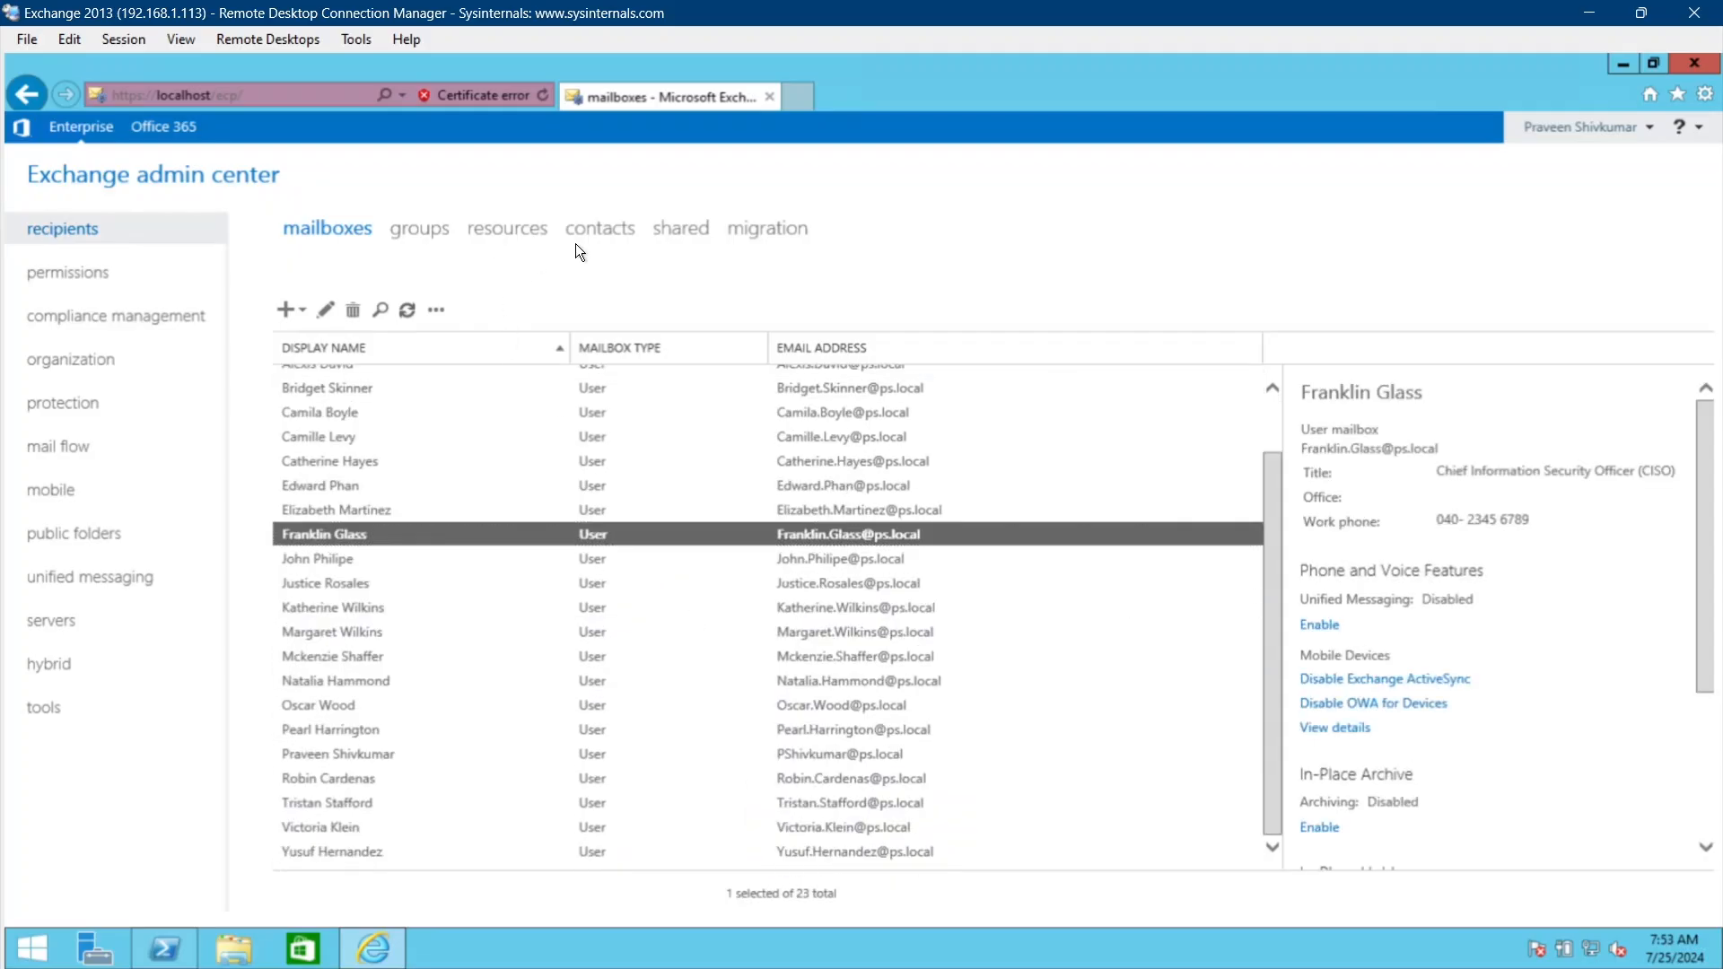
pyautogui.click(674, 232)
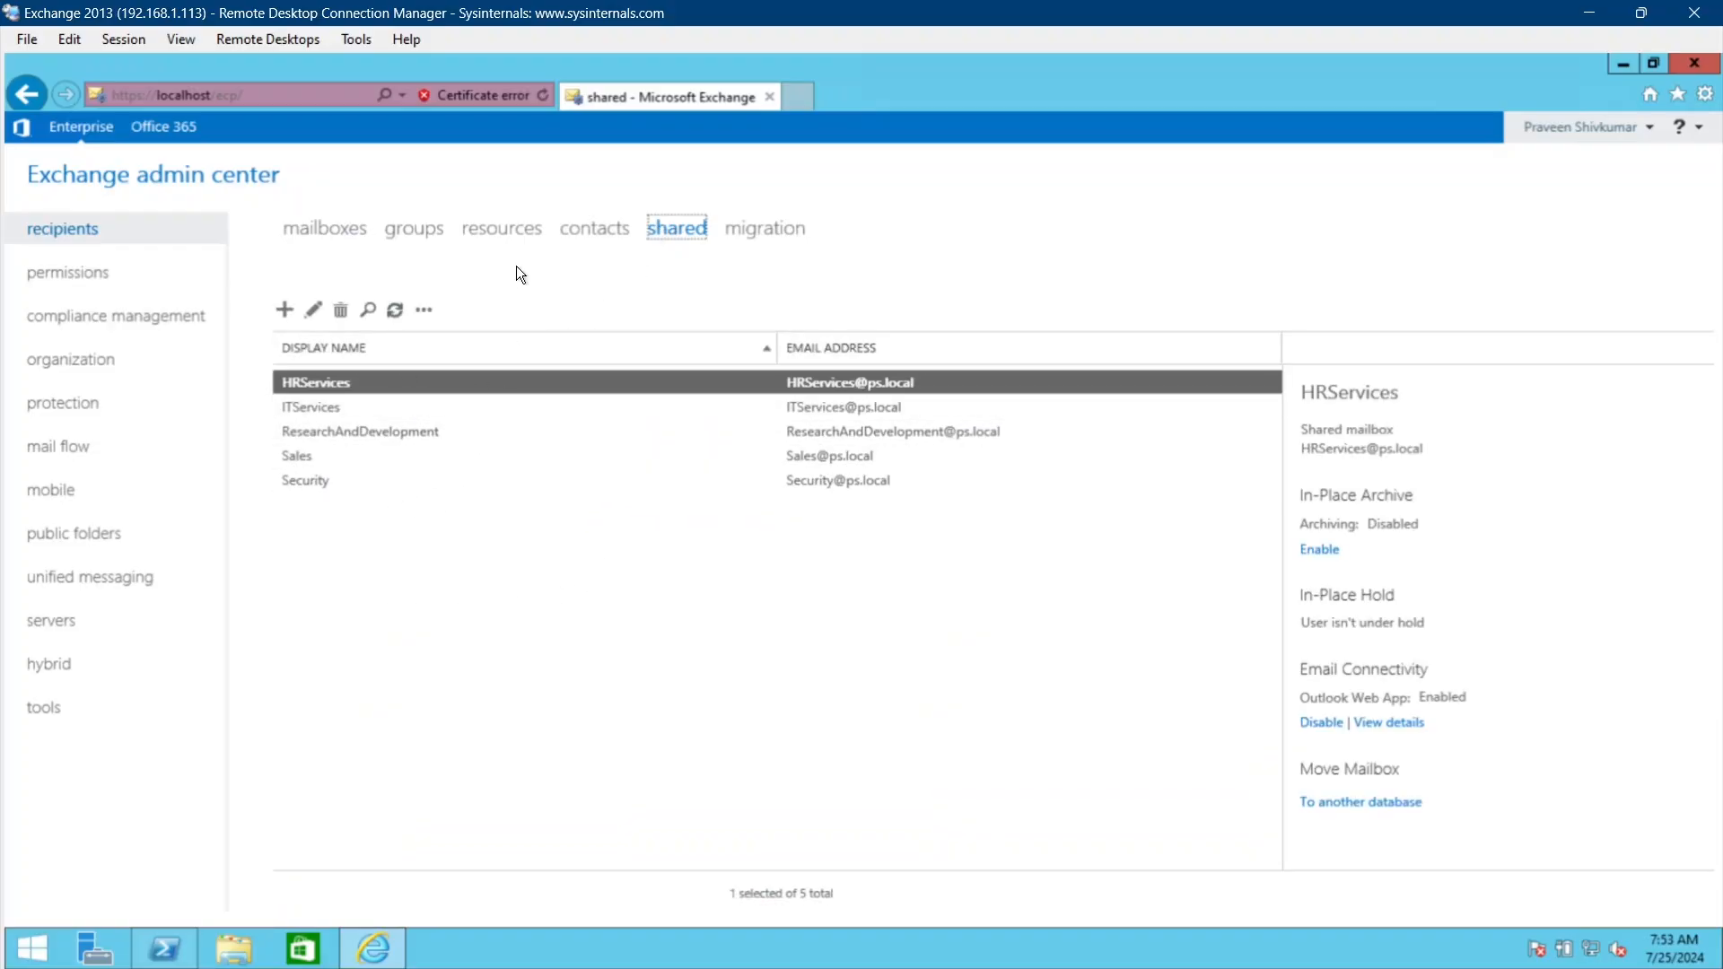
# Review the recipient groups, checking the AllUsers, IT Department and Security groups and their types.
pyautogui.click(412, 235)
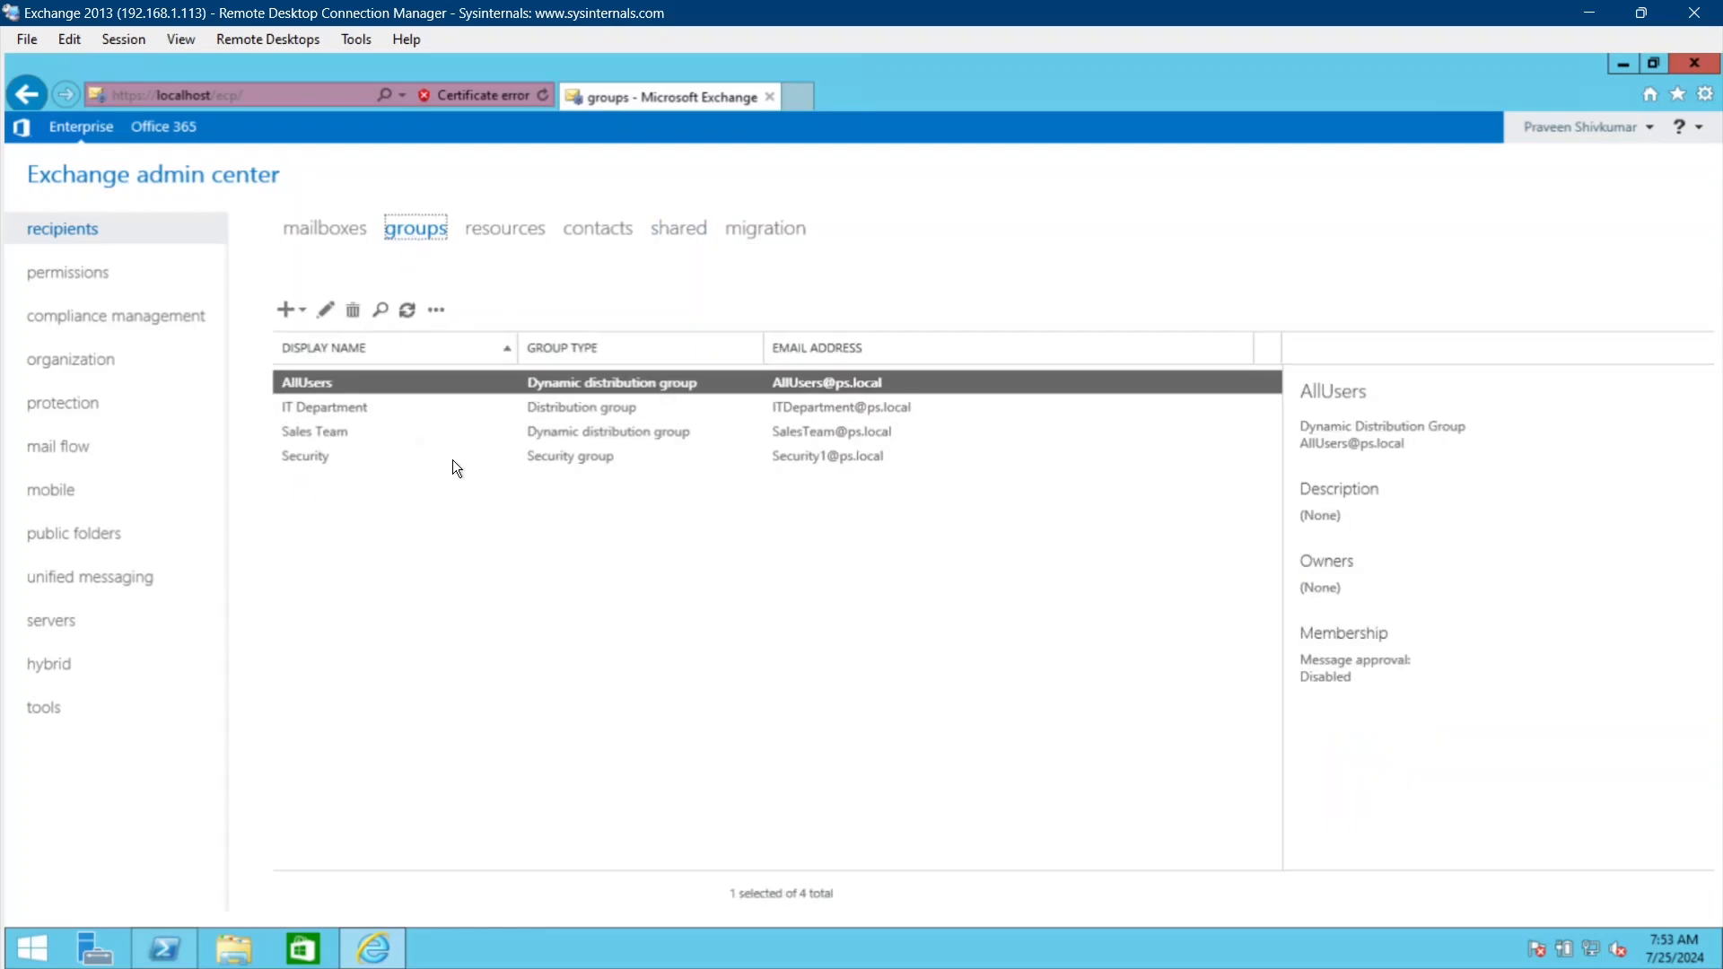
pyautogui.click(381, 389)
pyautogui.click(615, 384)
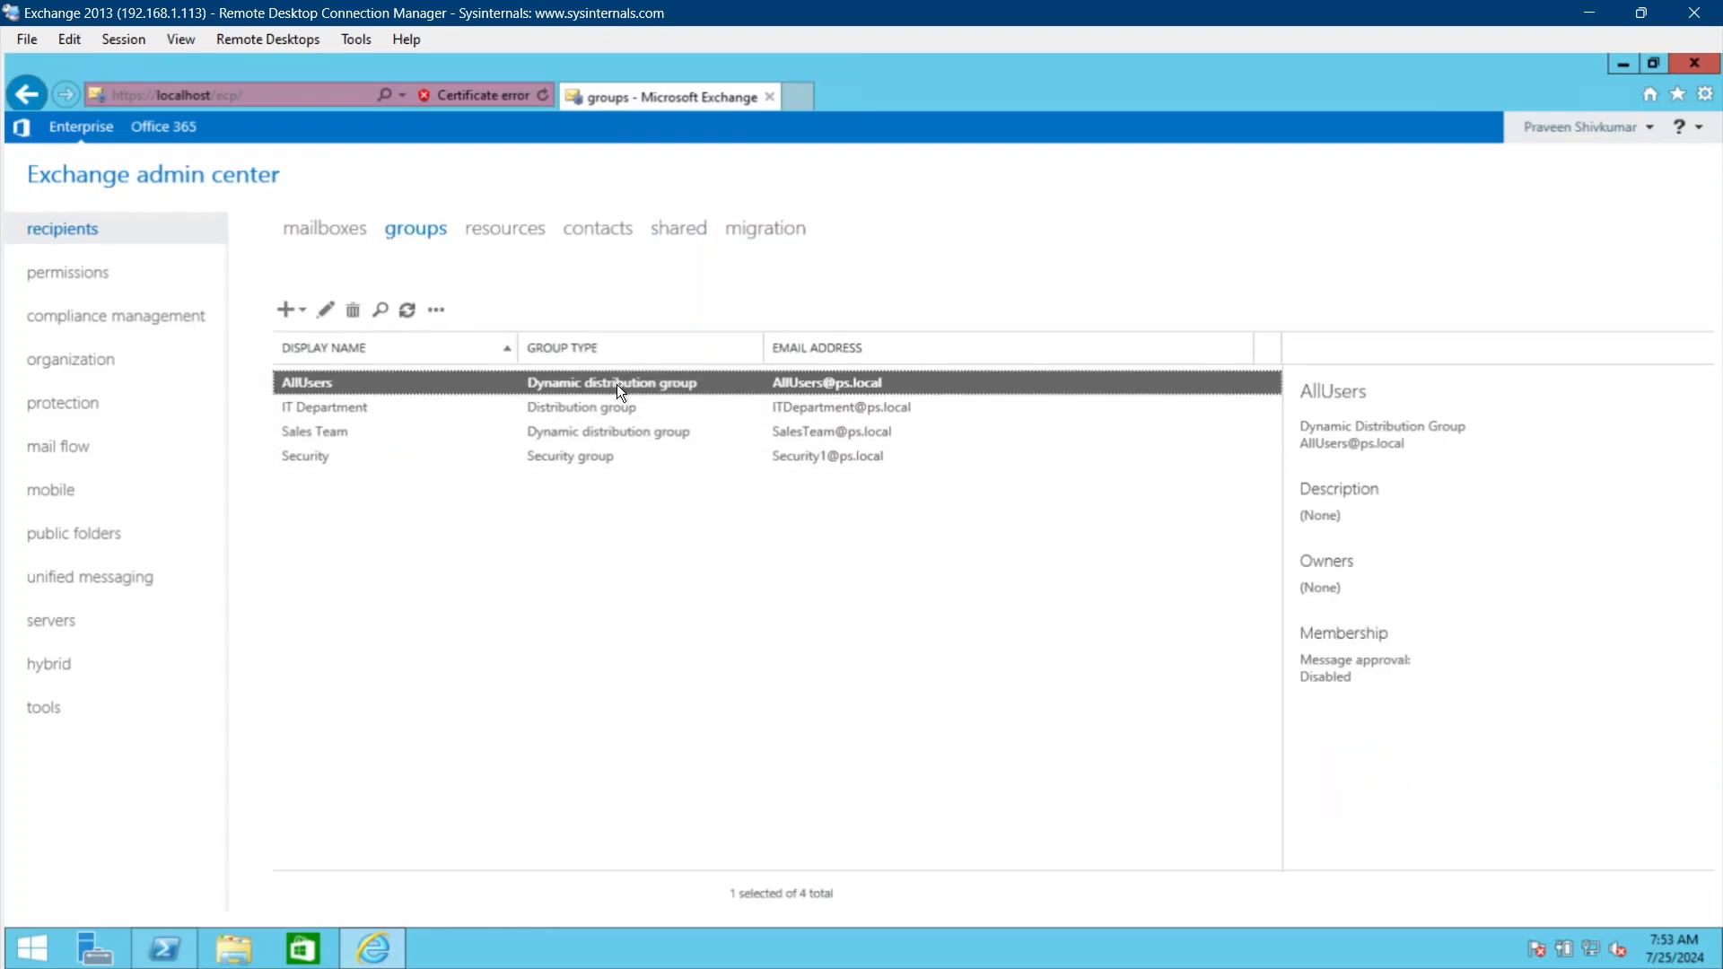
pyautogui.click(615, 416)
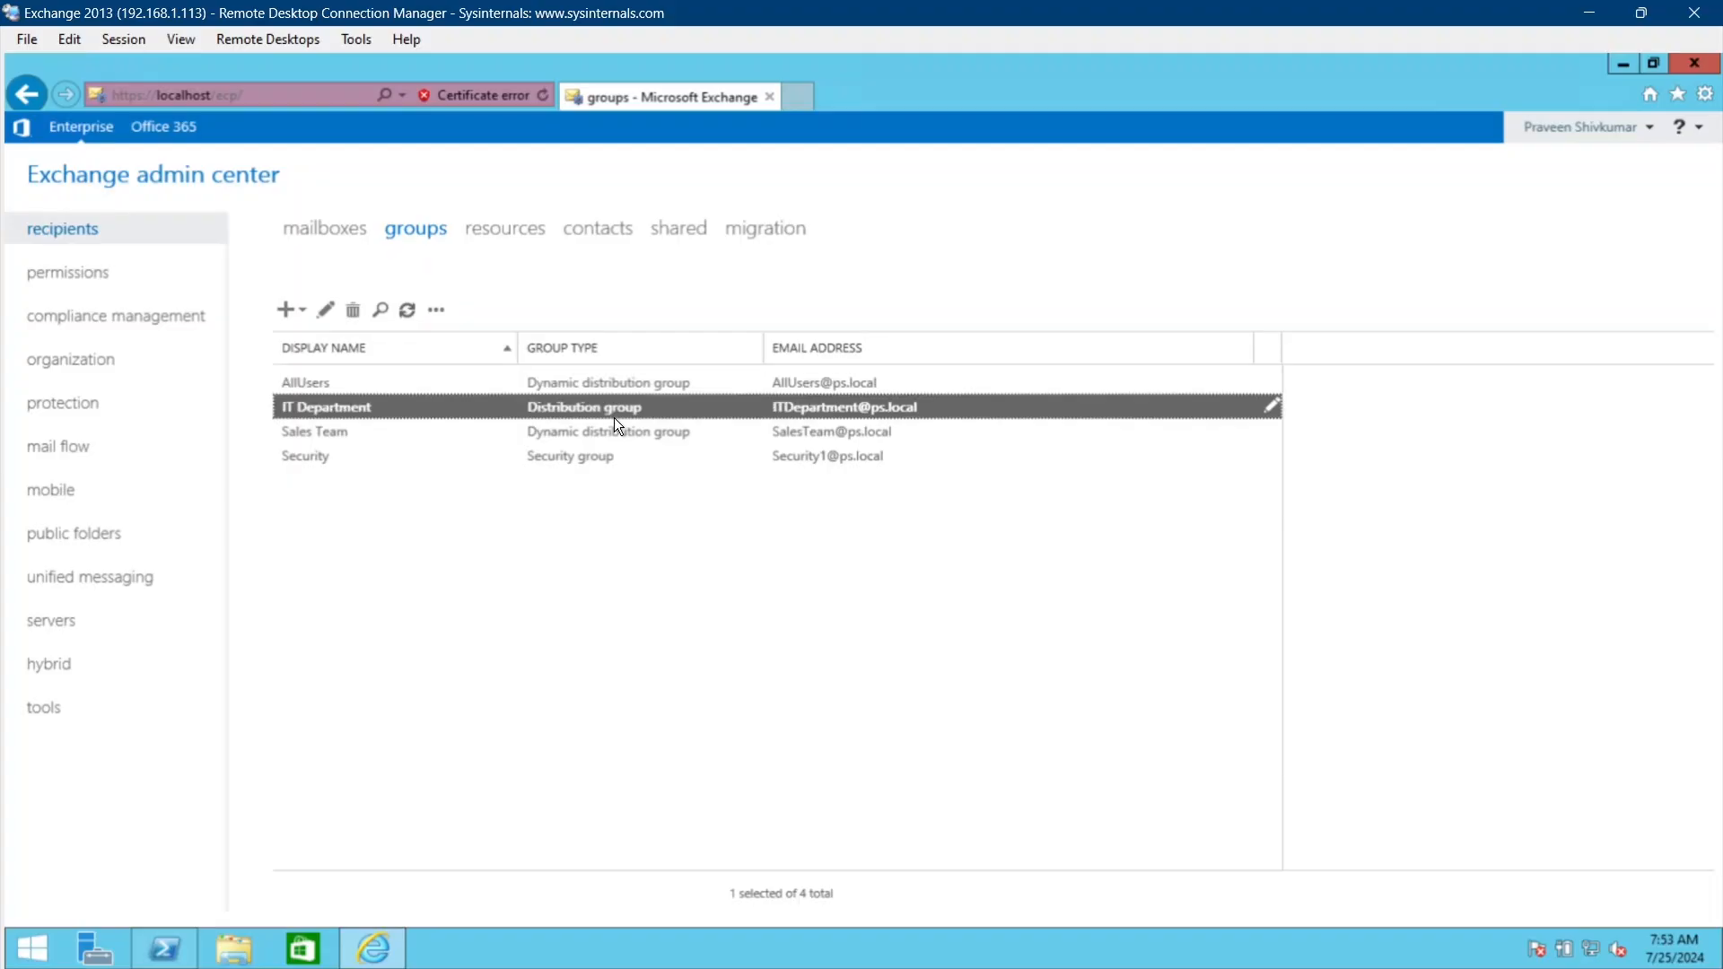
pyautogui.click(601, 463)
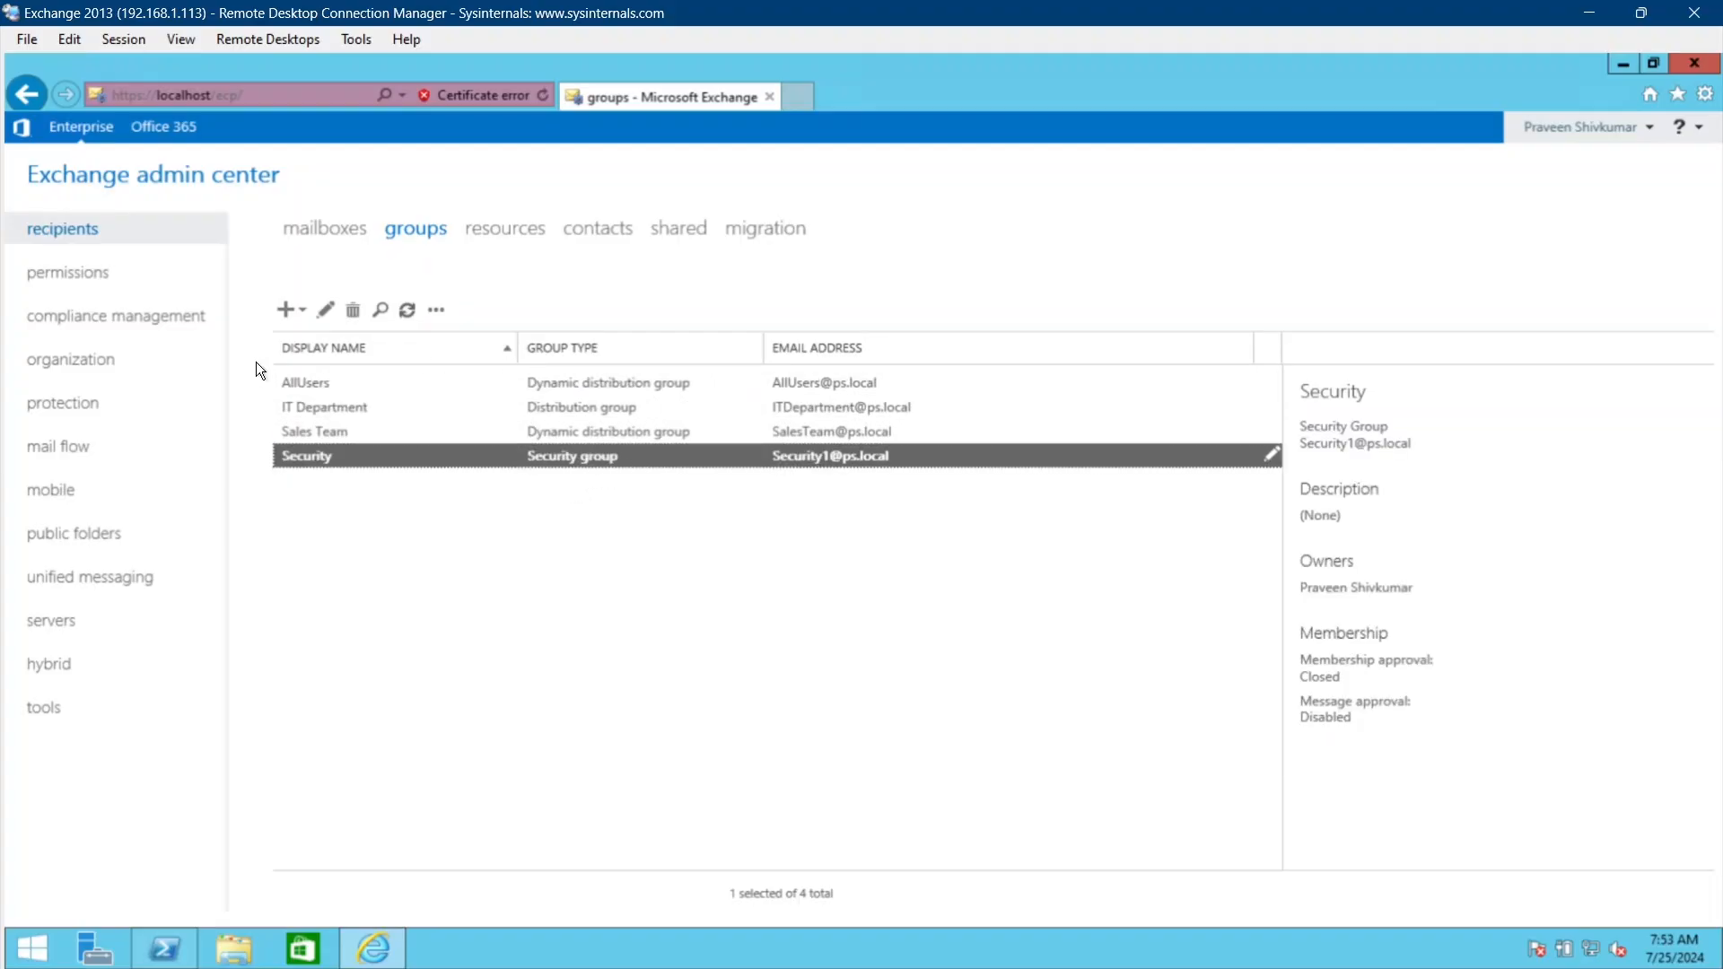
# View the Exchange servers and their mailbox databases, adjusting the Name column width in the database list.
pyautogui.click(103, 624)
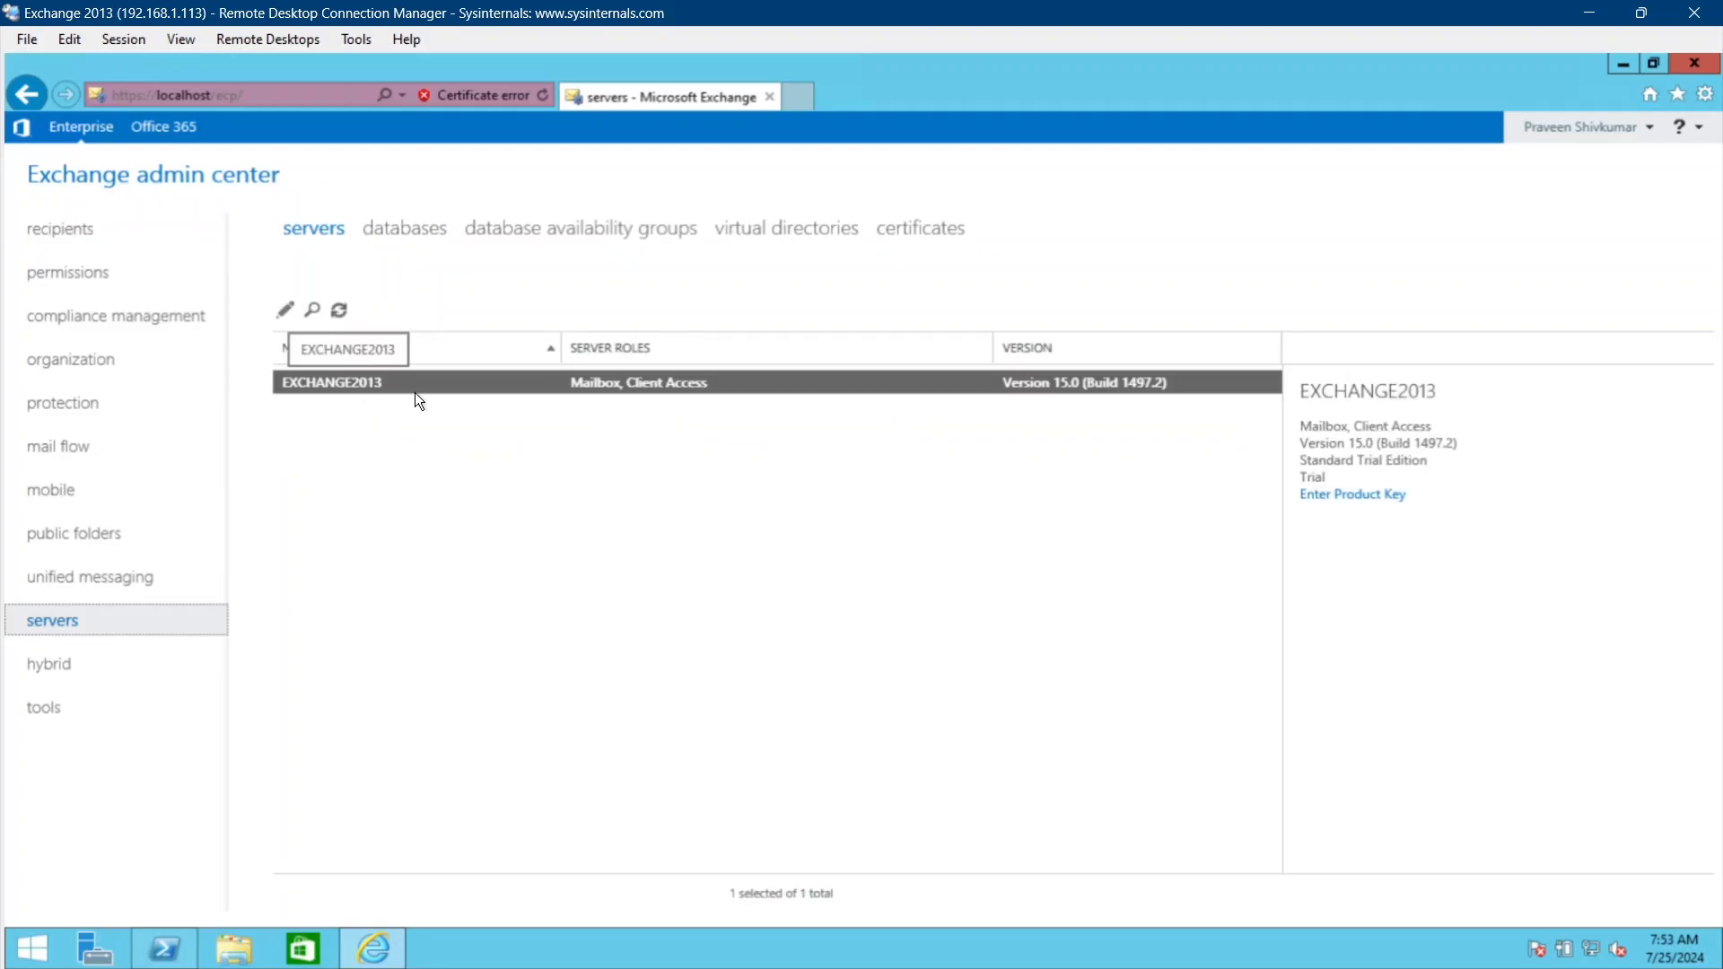
pyautogui.click(428, 231)
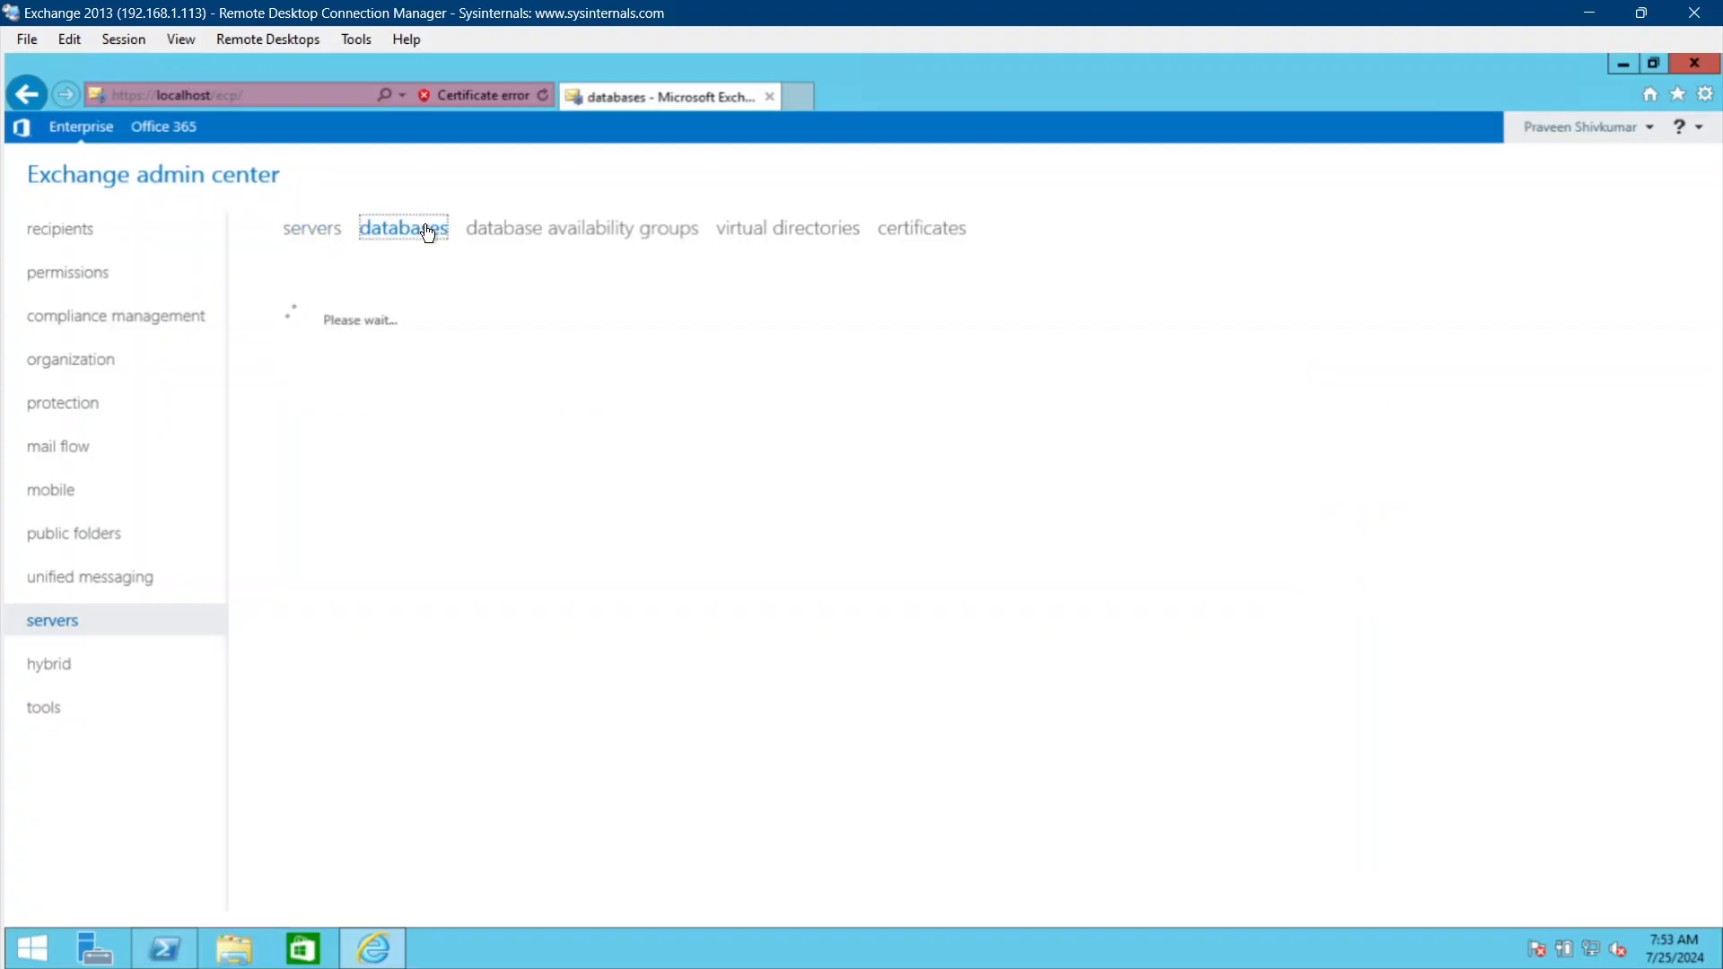
pyautogui.moveTo(544, 347); pyautogui.dragTo(572, 347)
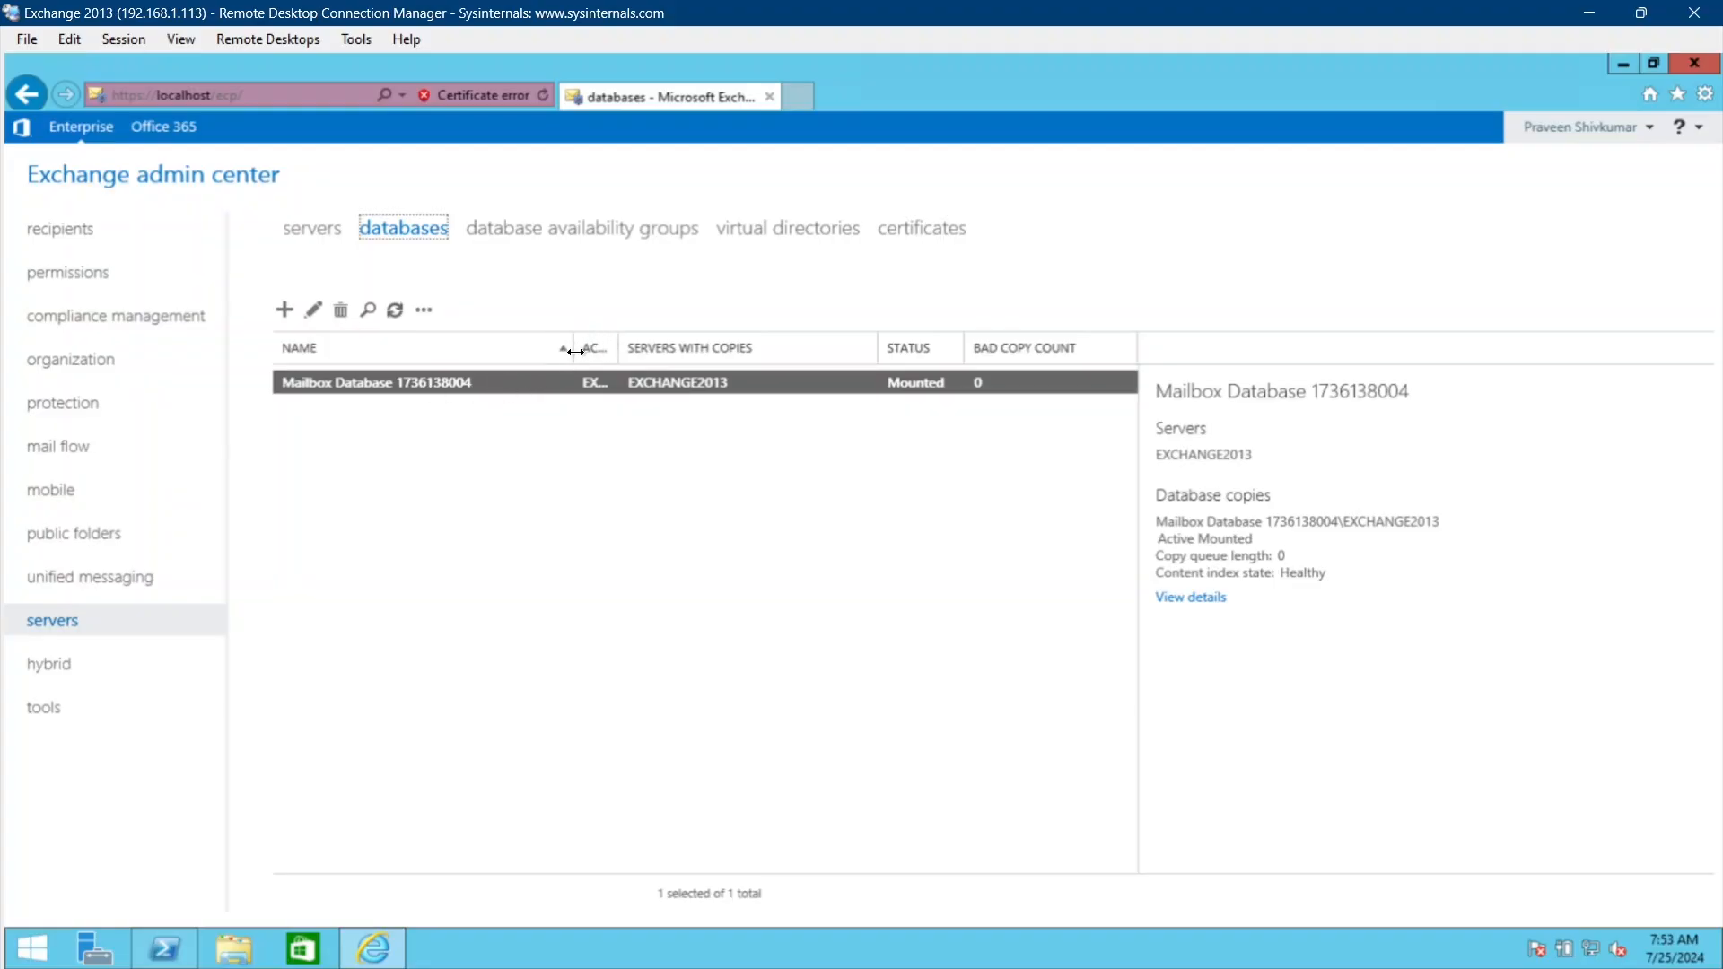
pyautogui.moveTo(572, 347); pyautogui.dragTo(524, 348)
# Start a new mailbox database named DB01 and assign it to the server EXCHANGE2013.
pyautogui.click(283, 310)
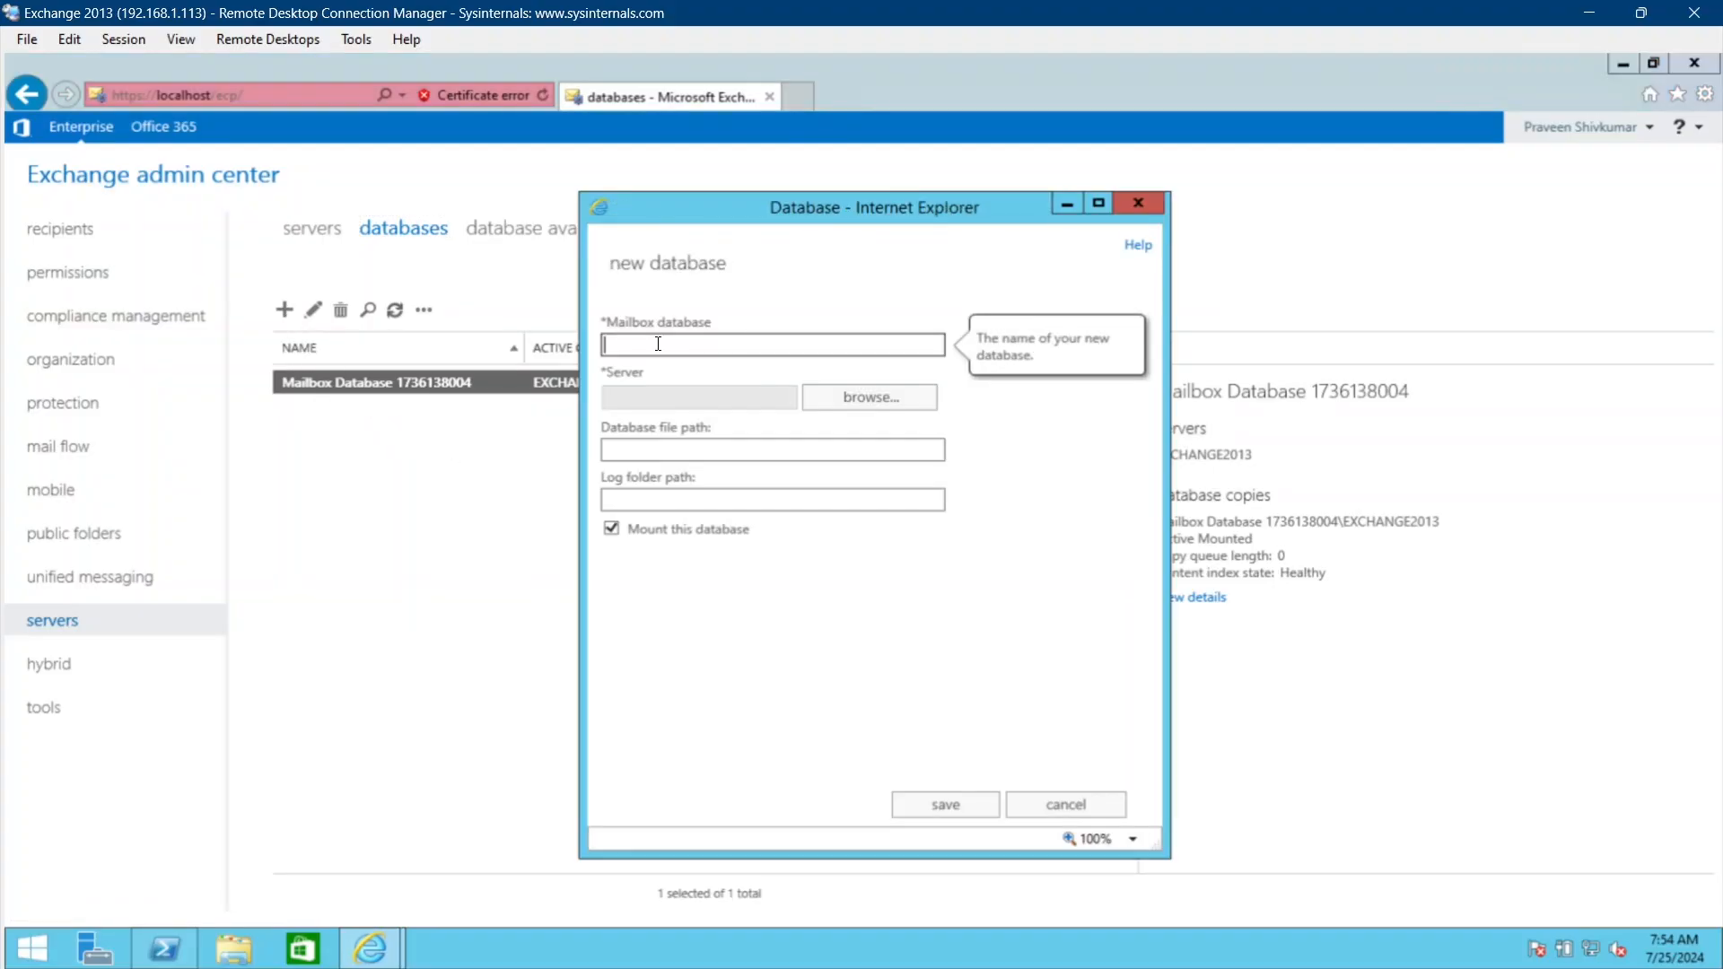
pyautogui.write('DB01')
pyautogui.click(856, 402)
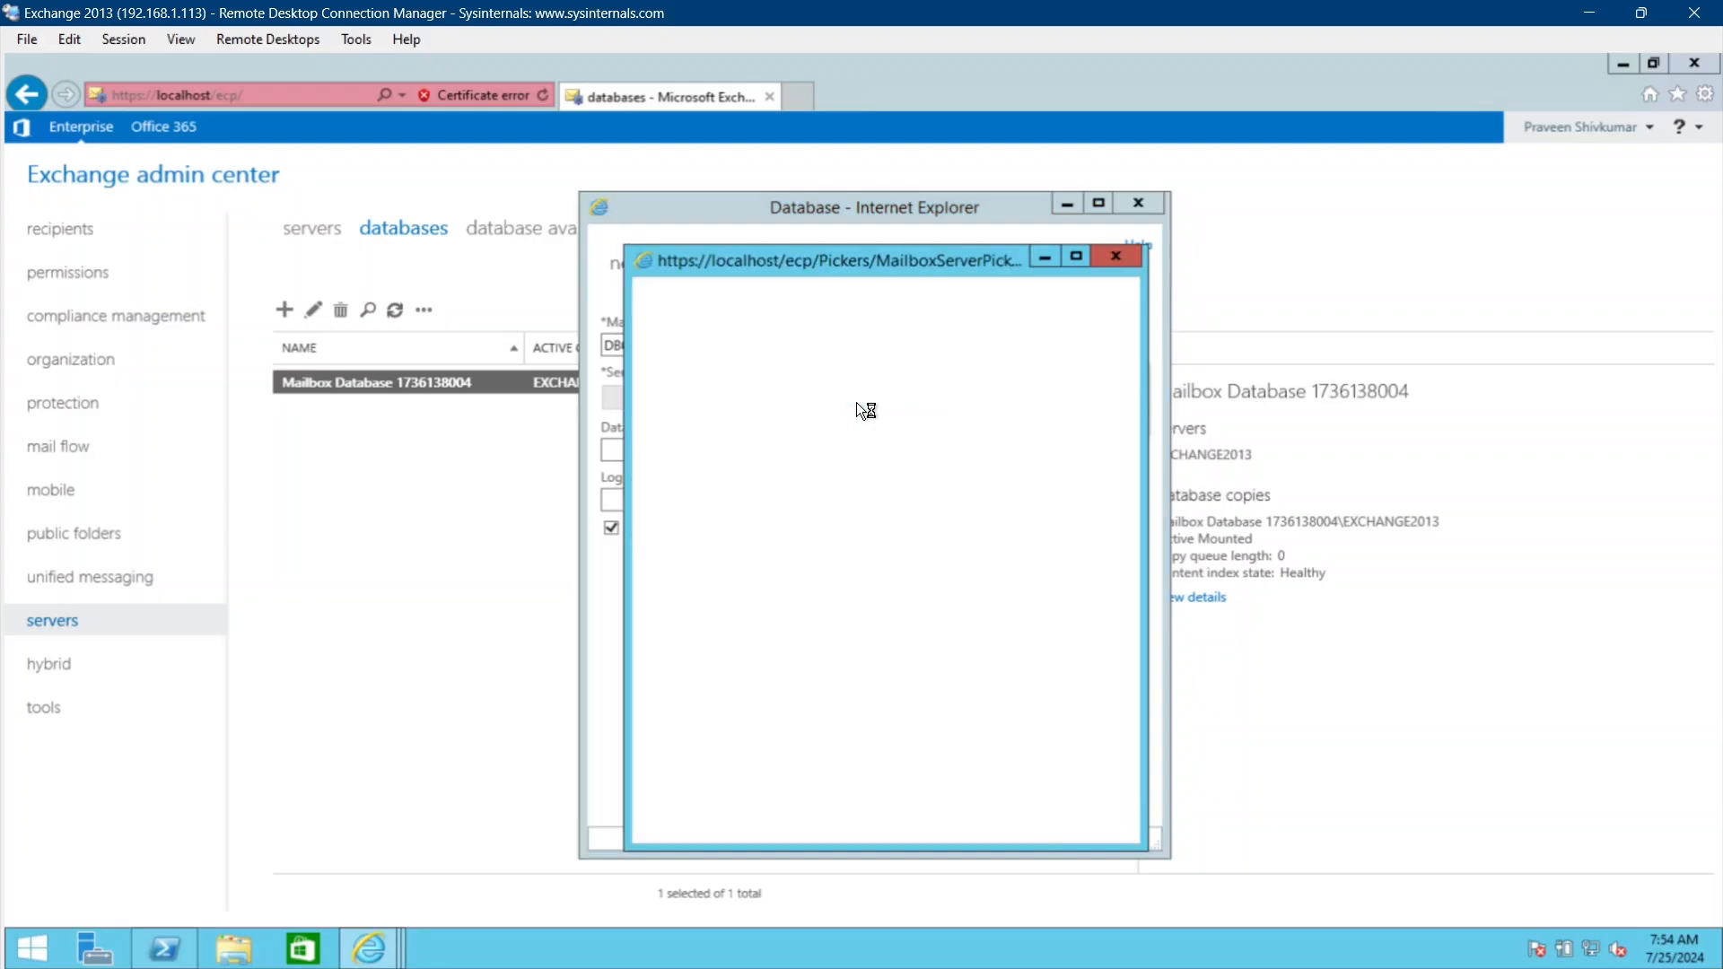
pyautogui.moveTo(810, 260); pyautogui.dragTo(1122, 261)
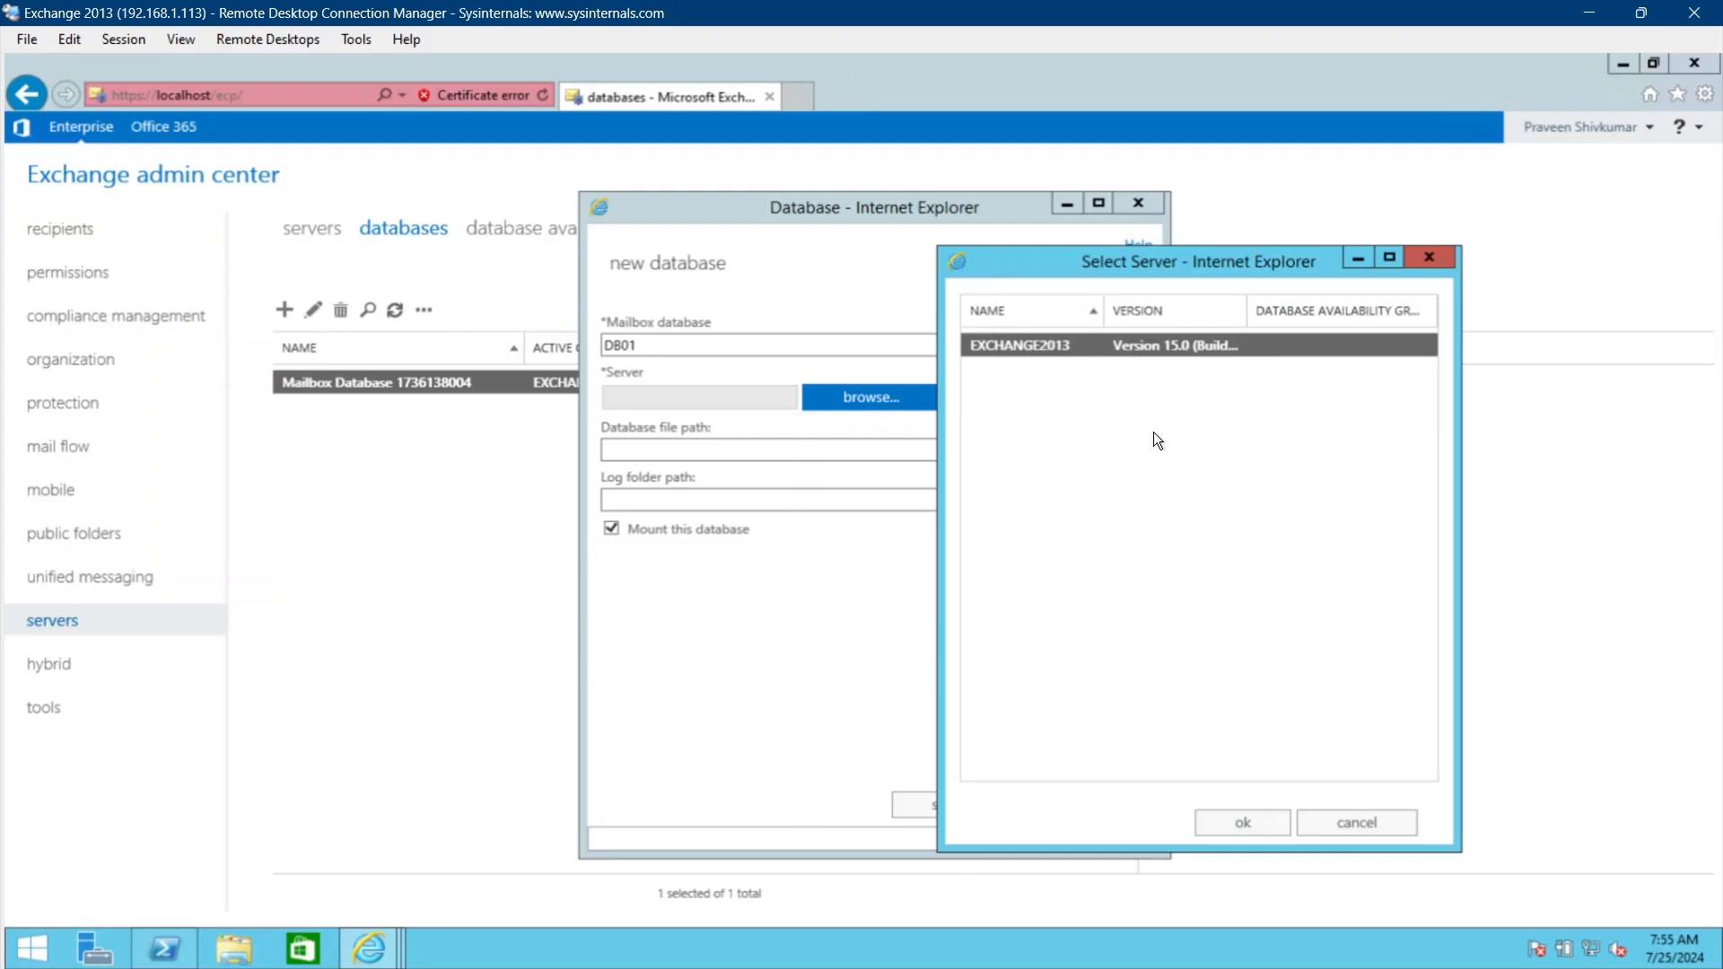
pyautogui.click(1259, 827)
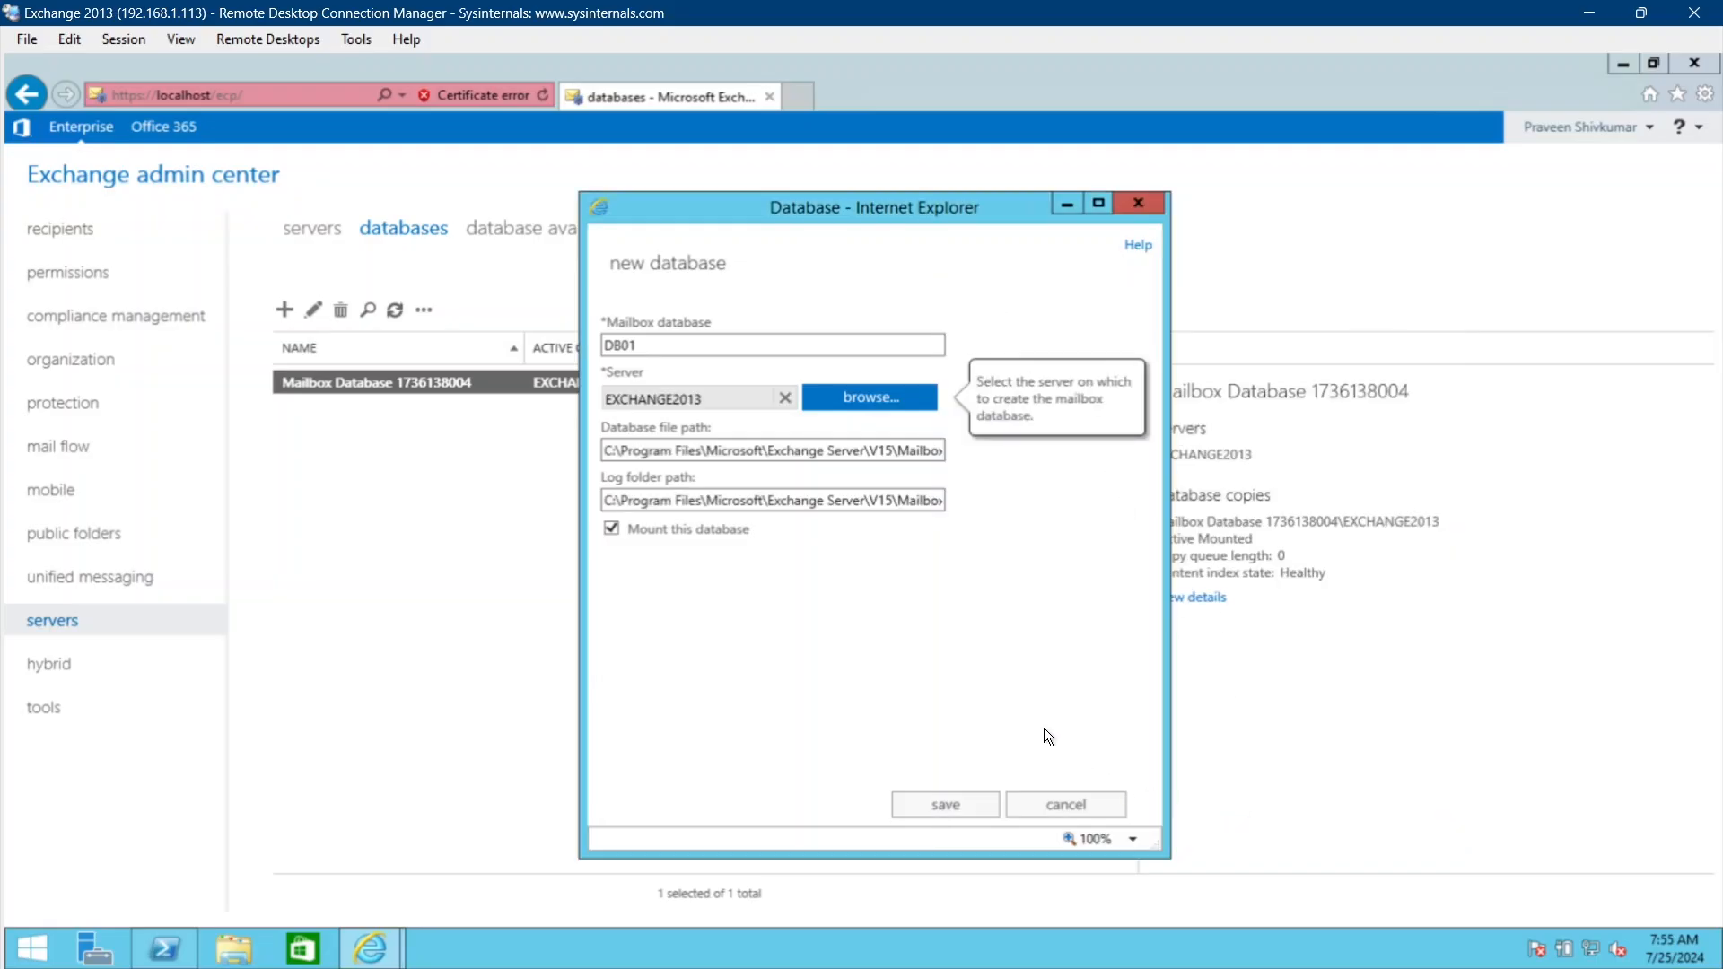
# Check DB01's default database file path and log folder path, and save the new database with mounting enabled.
pyautogui.click(825, 451)
pyautogui.moveTo(825, 452); pyautogui.dragTo(1022, 458)
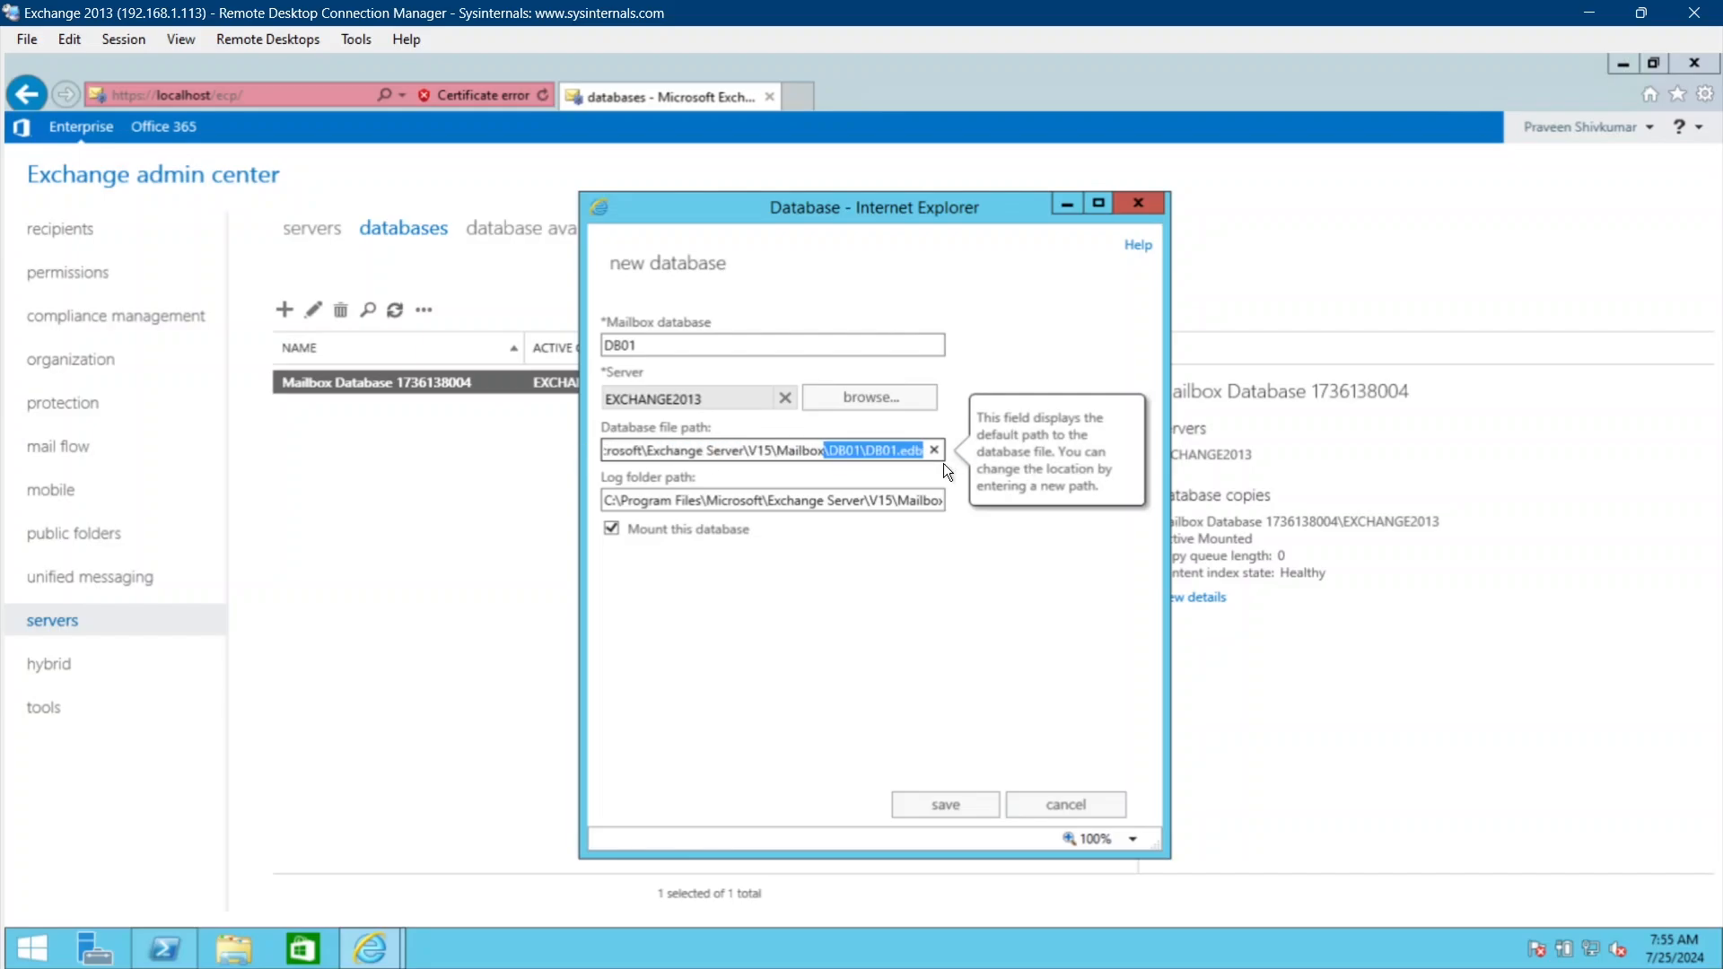
pyautogui.click(894, 455)
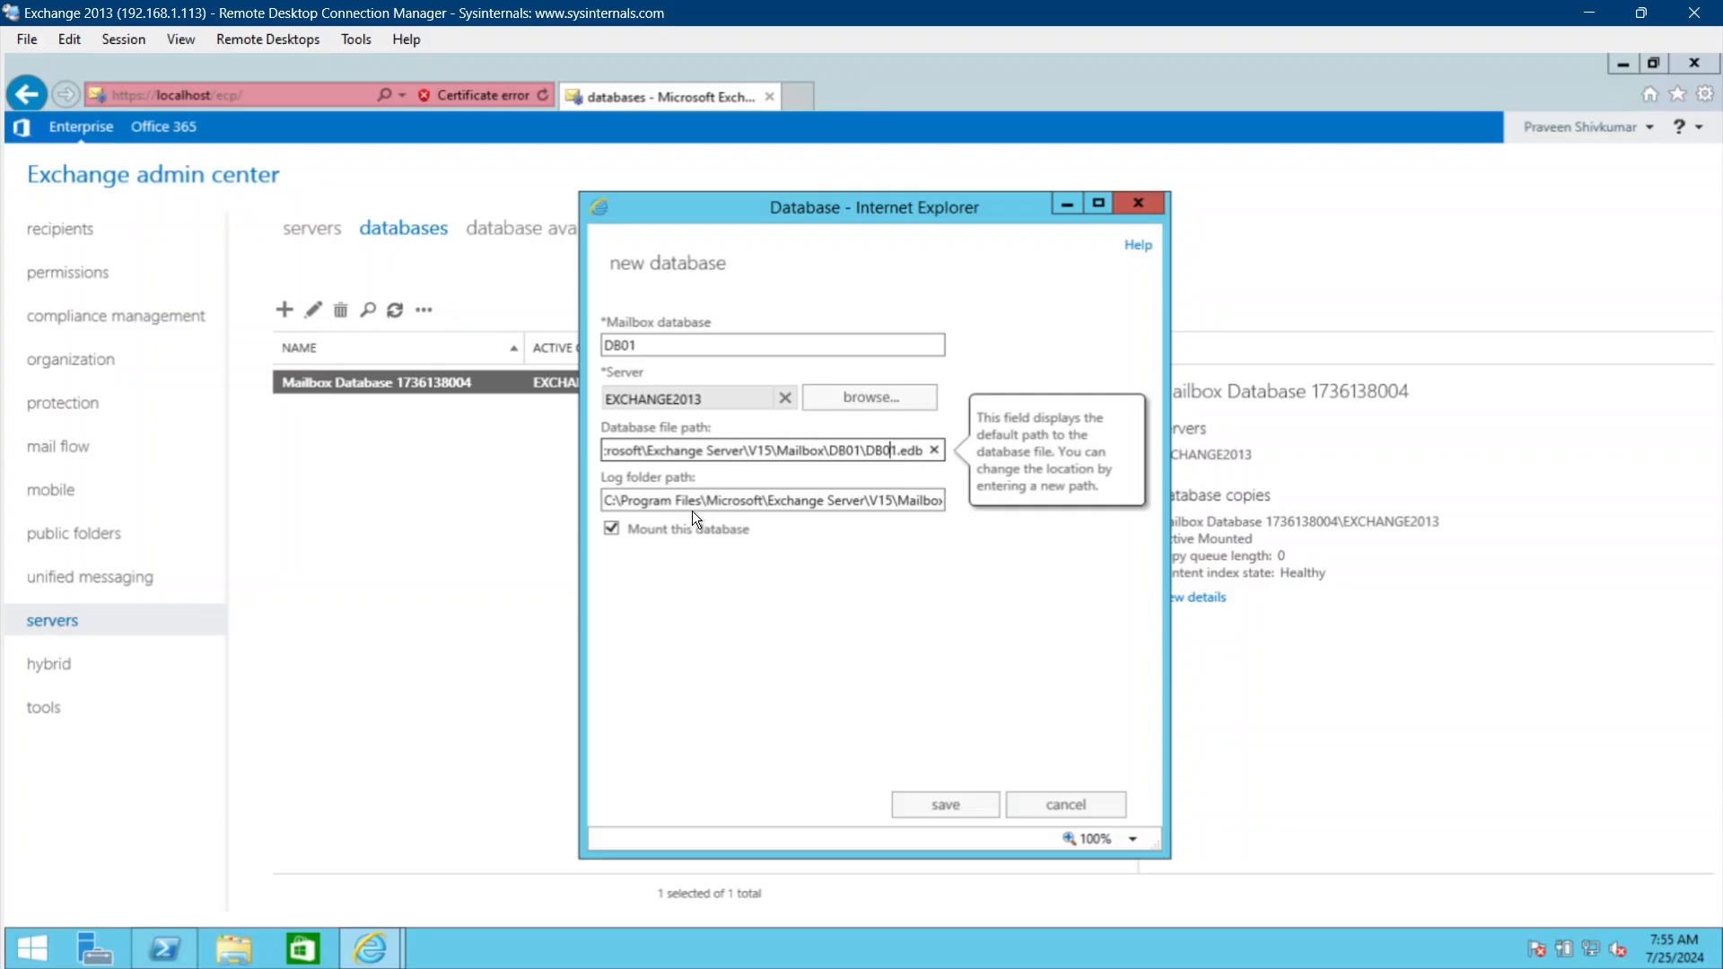
pyautogui.moveTo(677, 501); pyautogui.dragTo(990, 499)
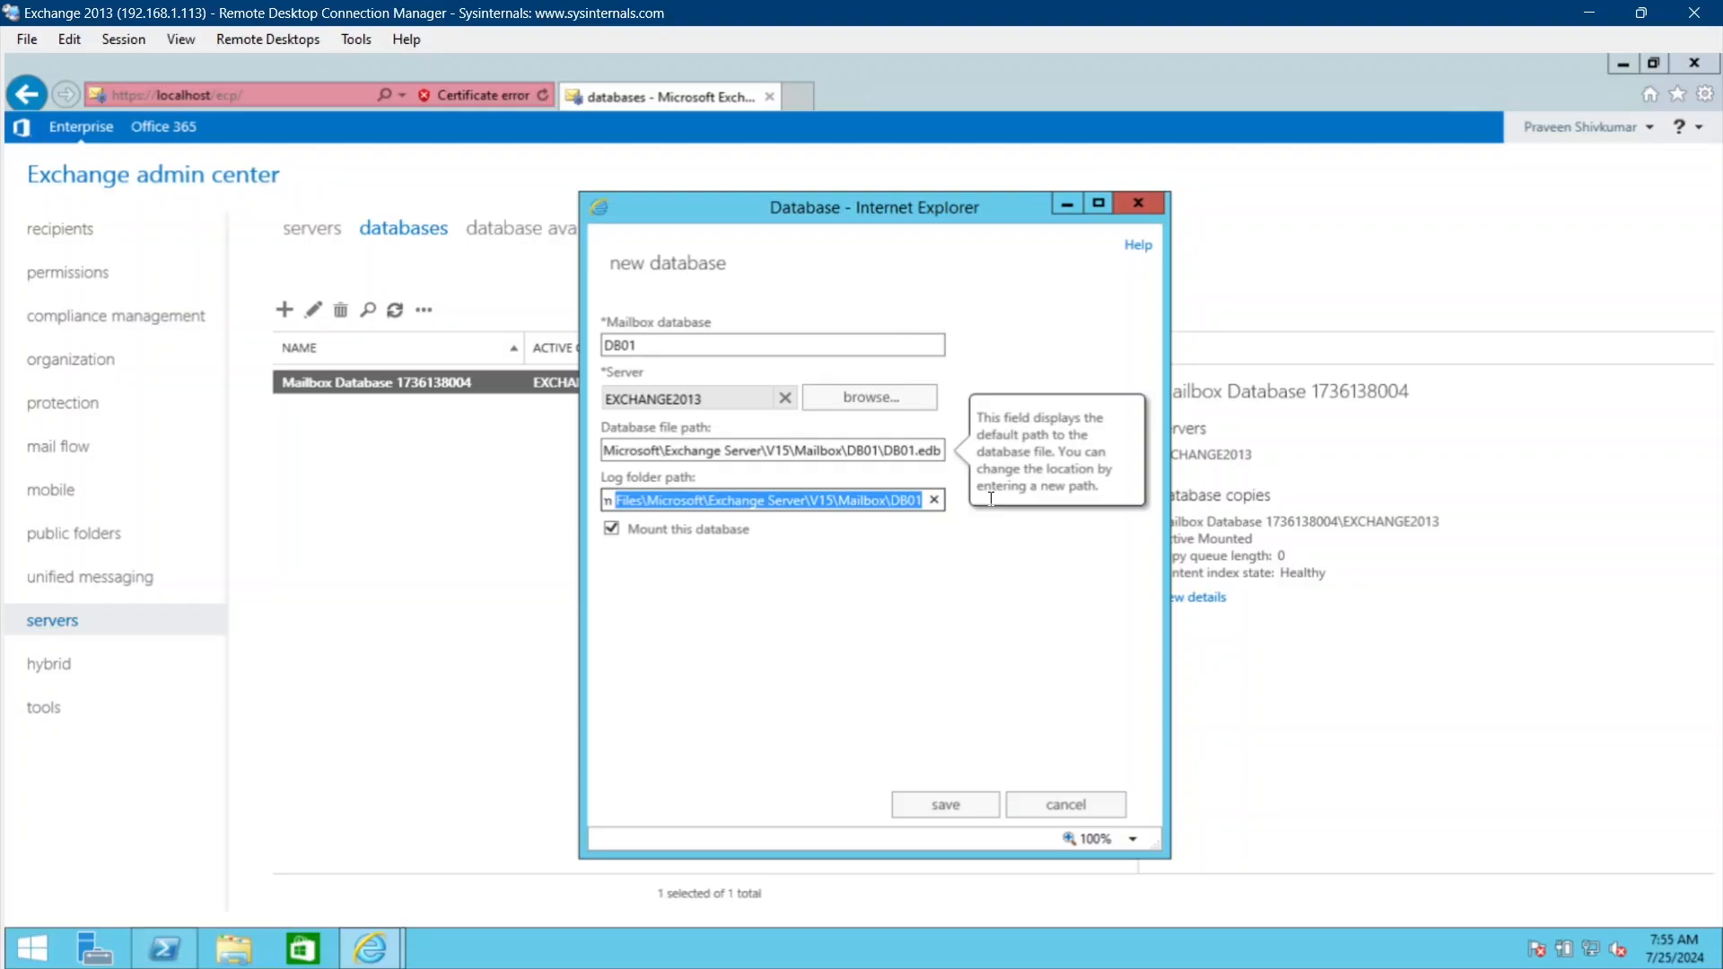
pyautogui.click(835, 501)
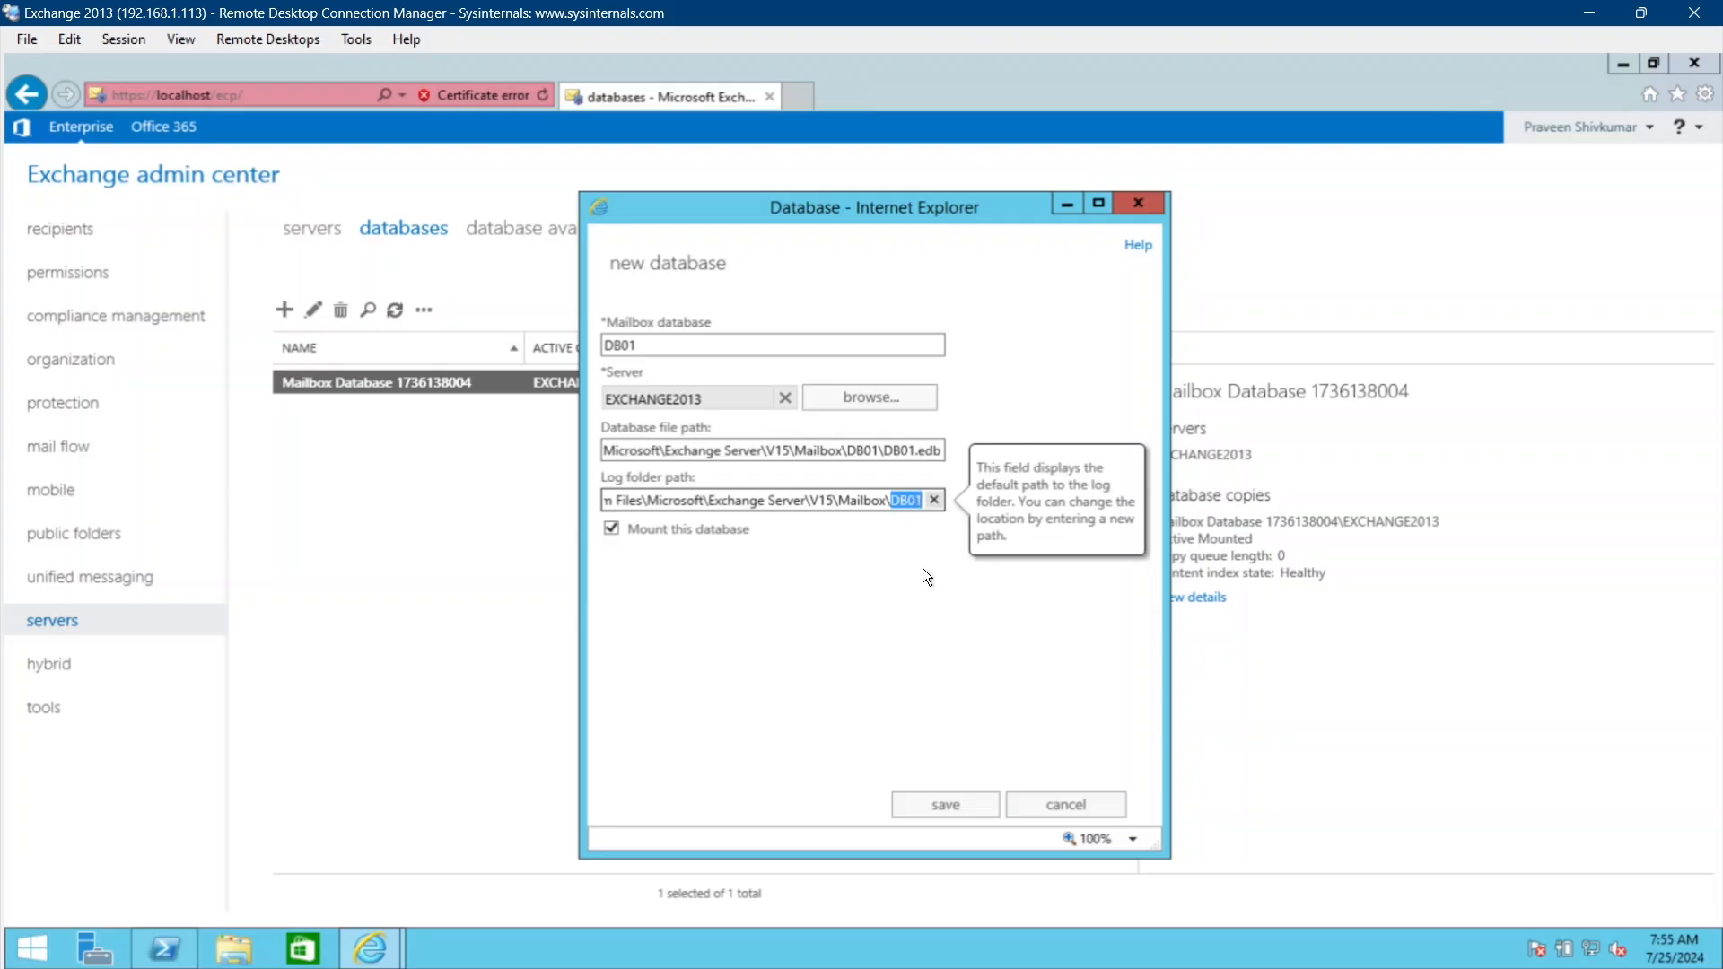
pyautogui.click(966, 773)
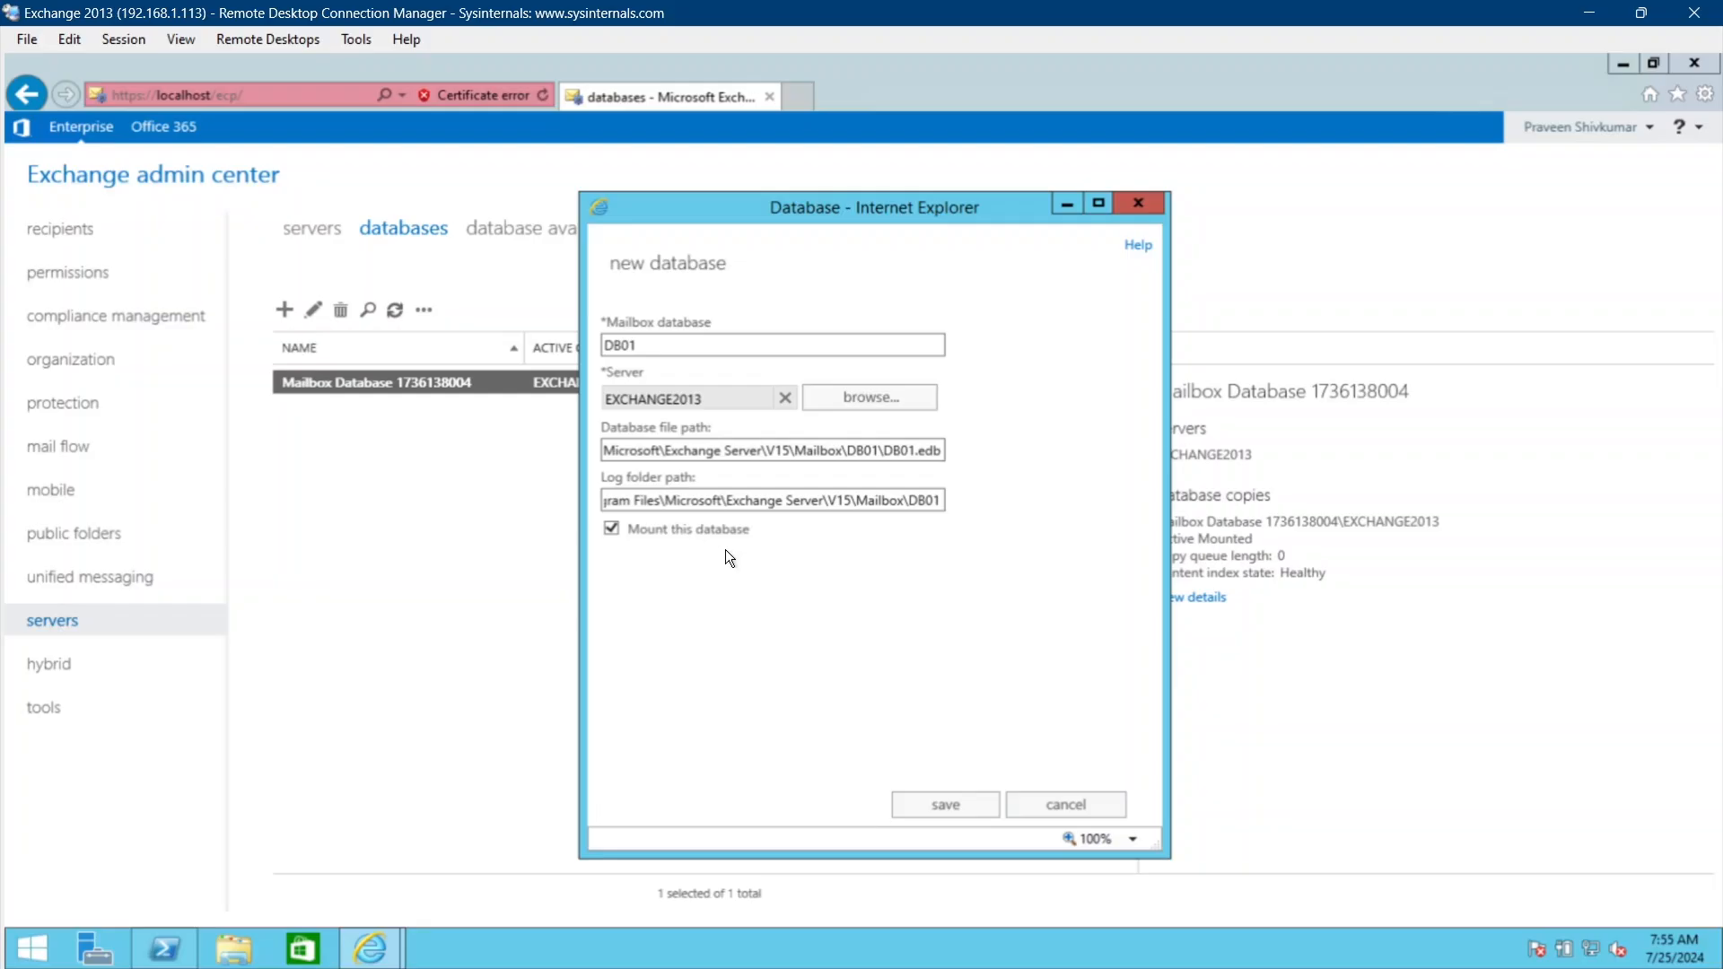
pyautogui.click(953, 803)
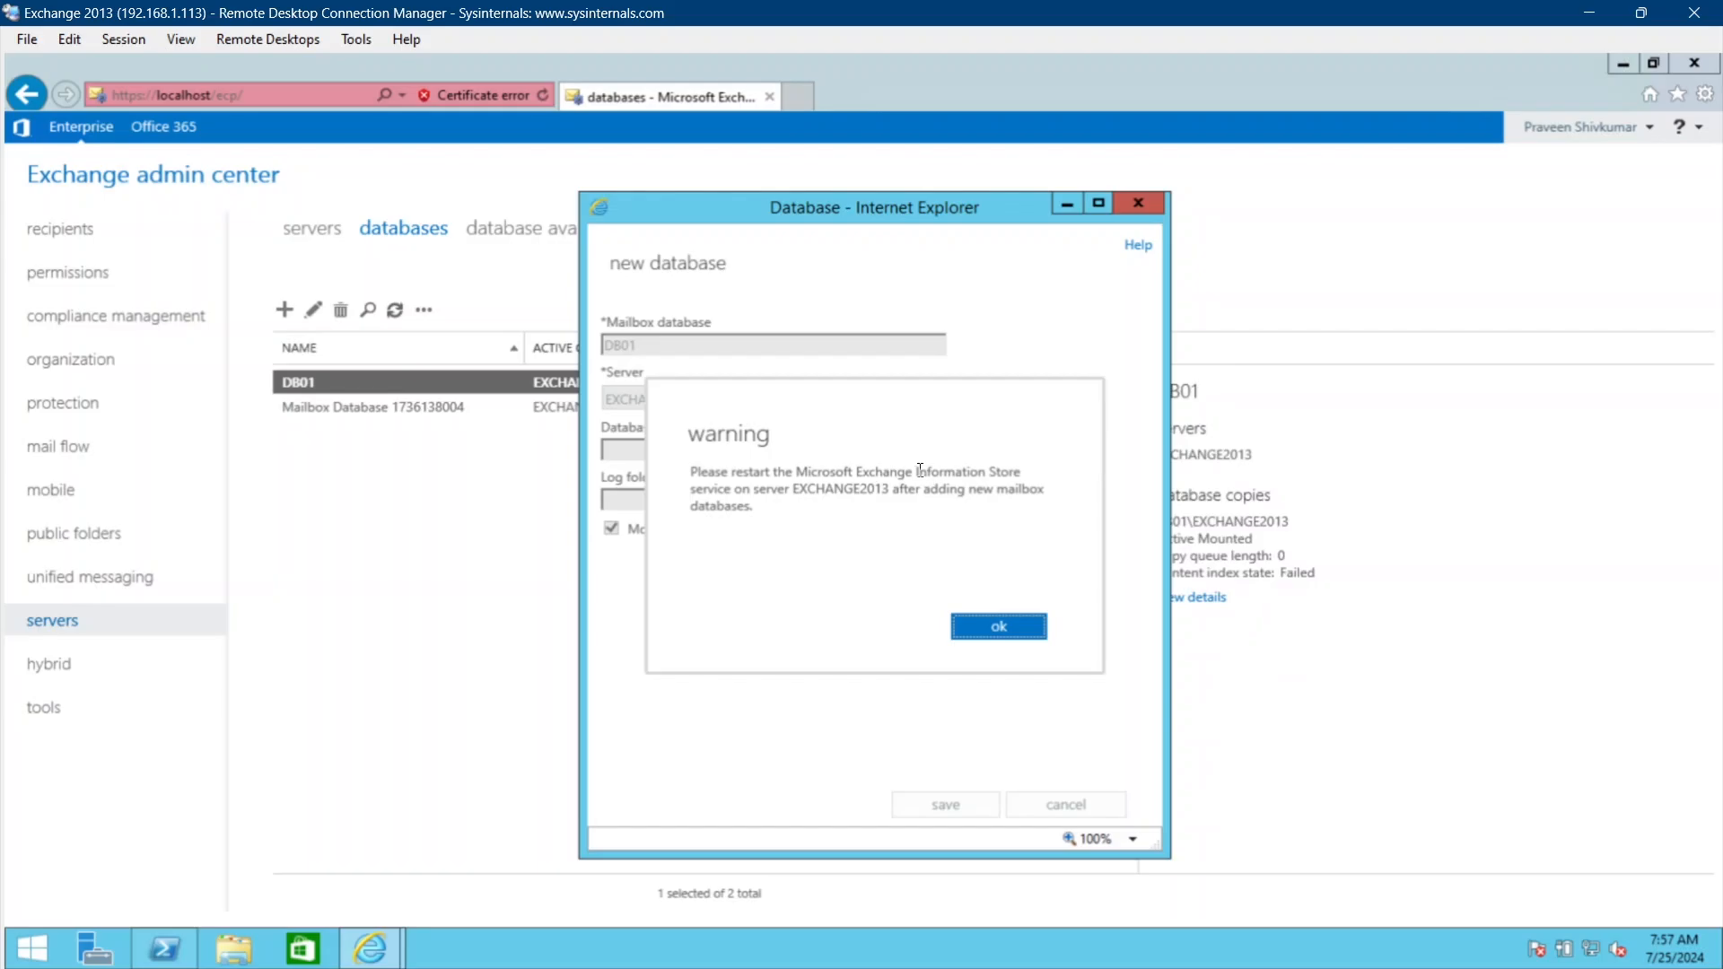
pyautogui.click(998, 626)
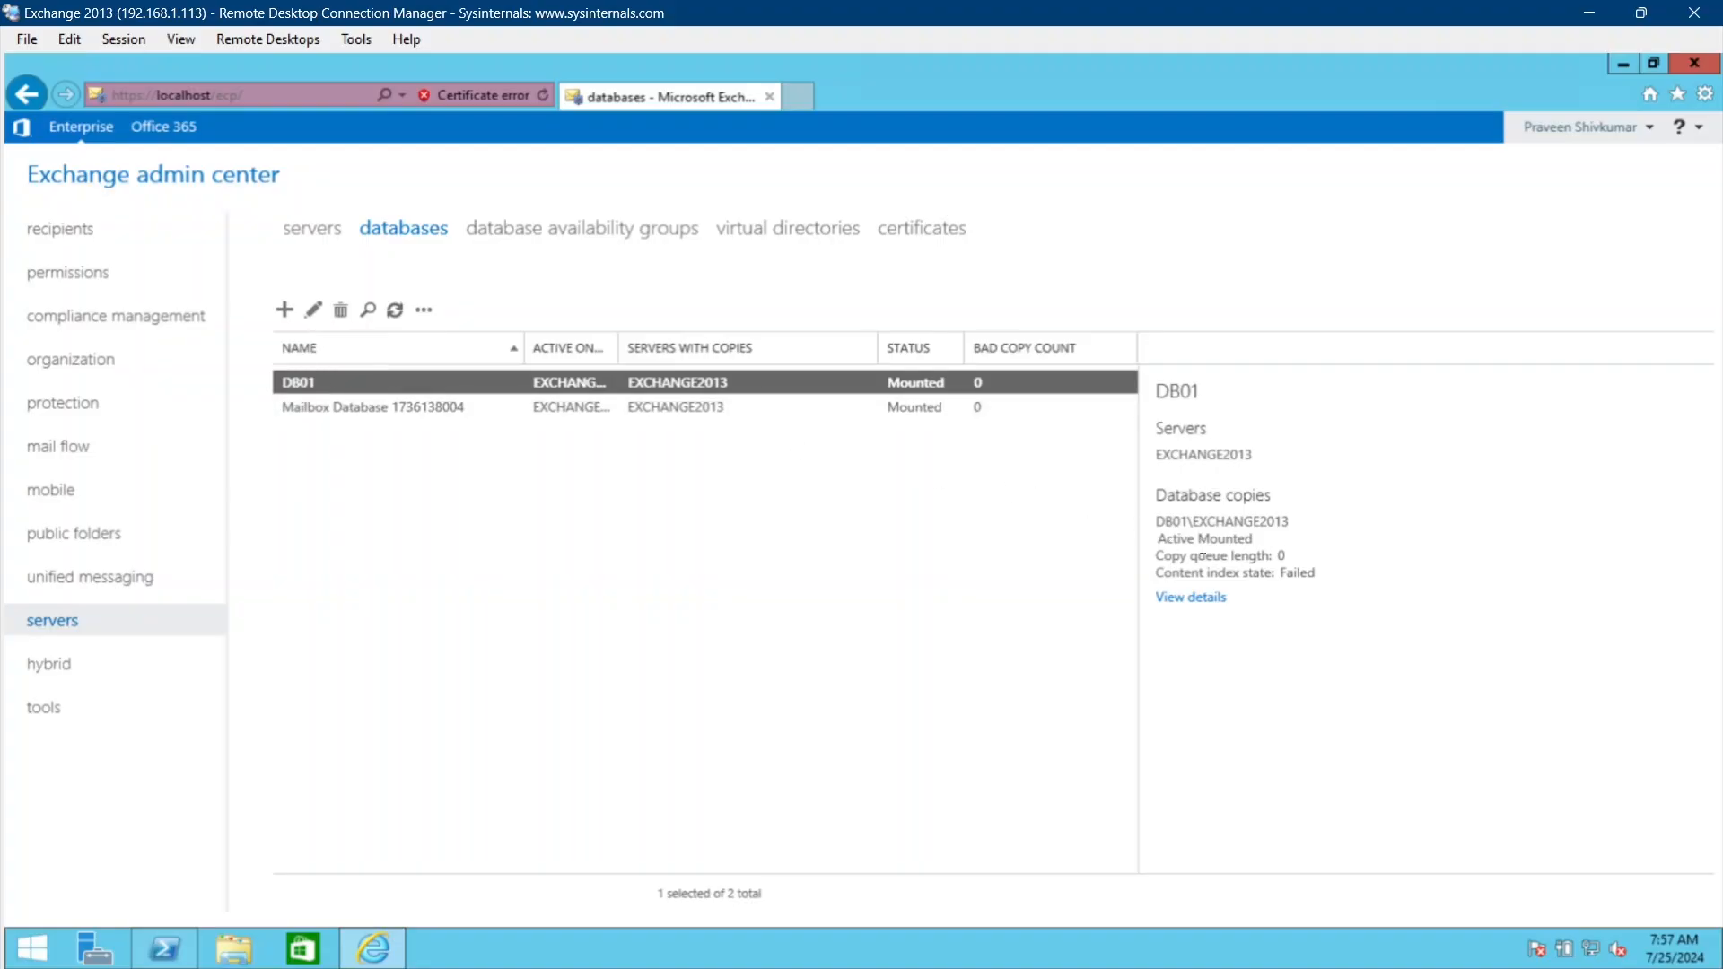
# Restart the Microsoft Exchange Information Store service through services.msc and return to the Exchange admin center.
pyautogui.moveTo(1202, 547); pyautogui.dragTo(1284, 536)
pyautogui.click(163, 953)
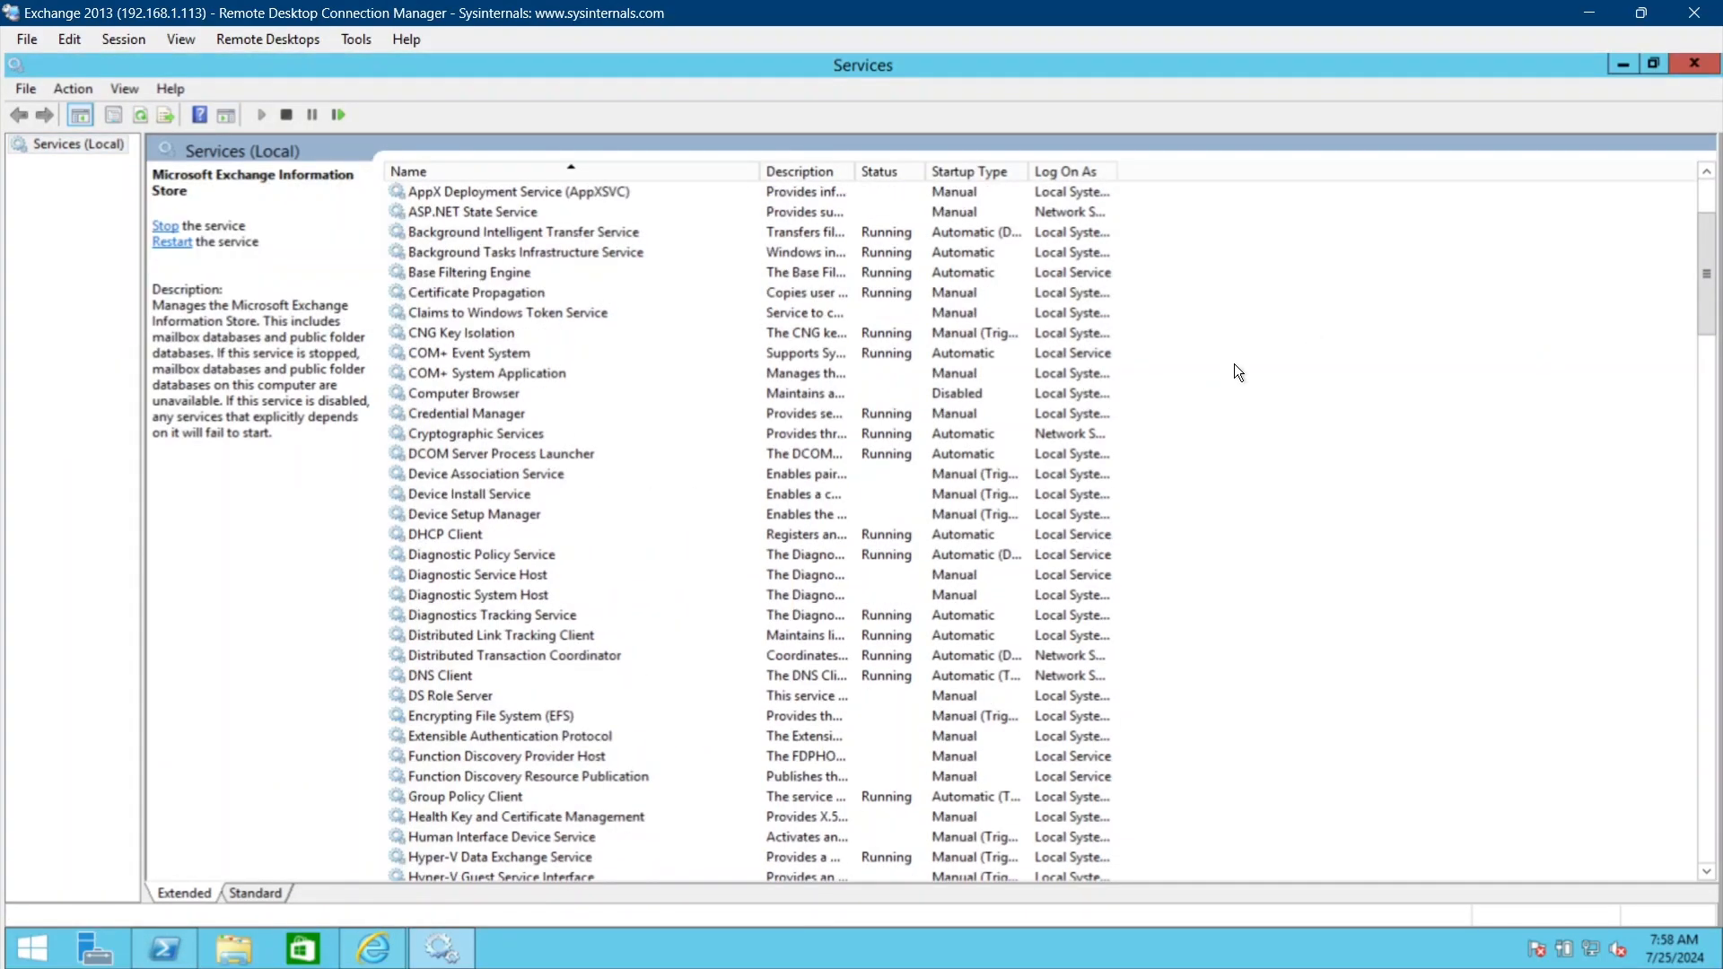
pyautogui.click(1622, 68)
pyautogui.click(902, 802)
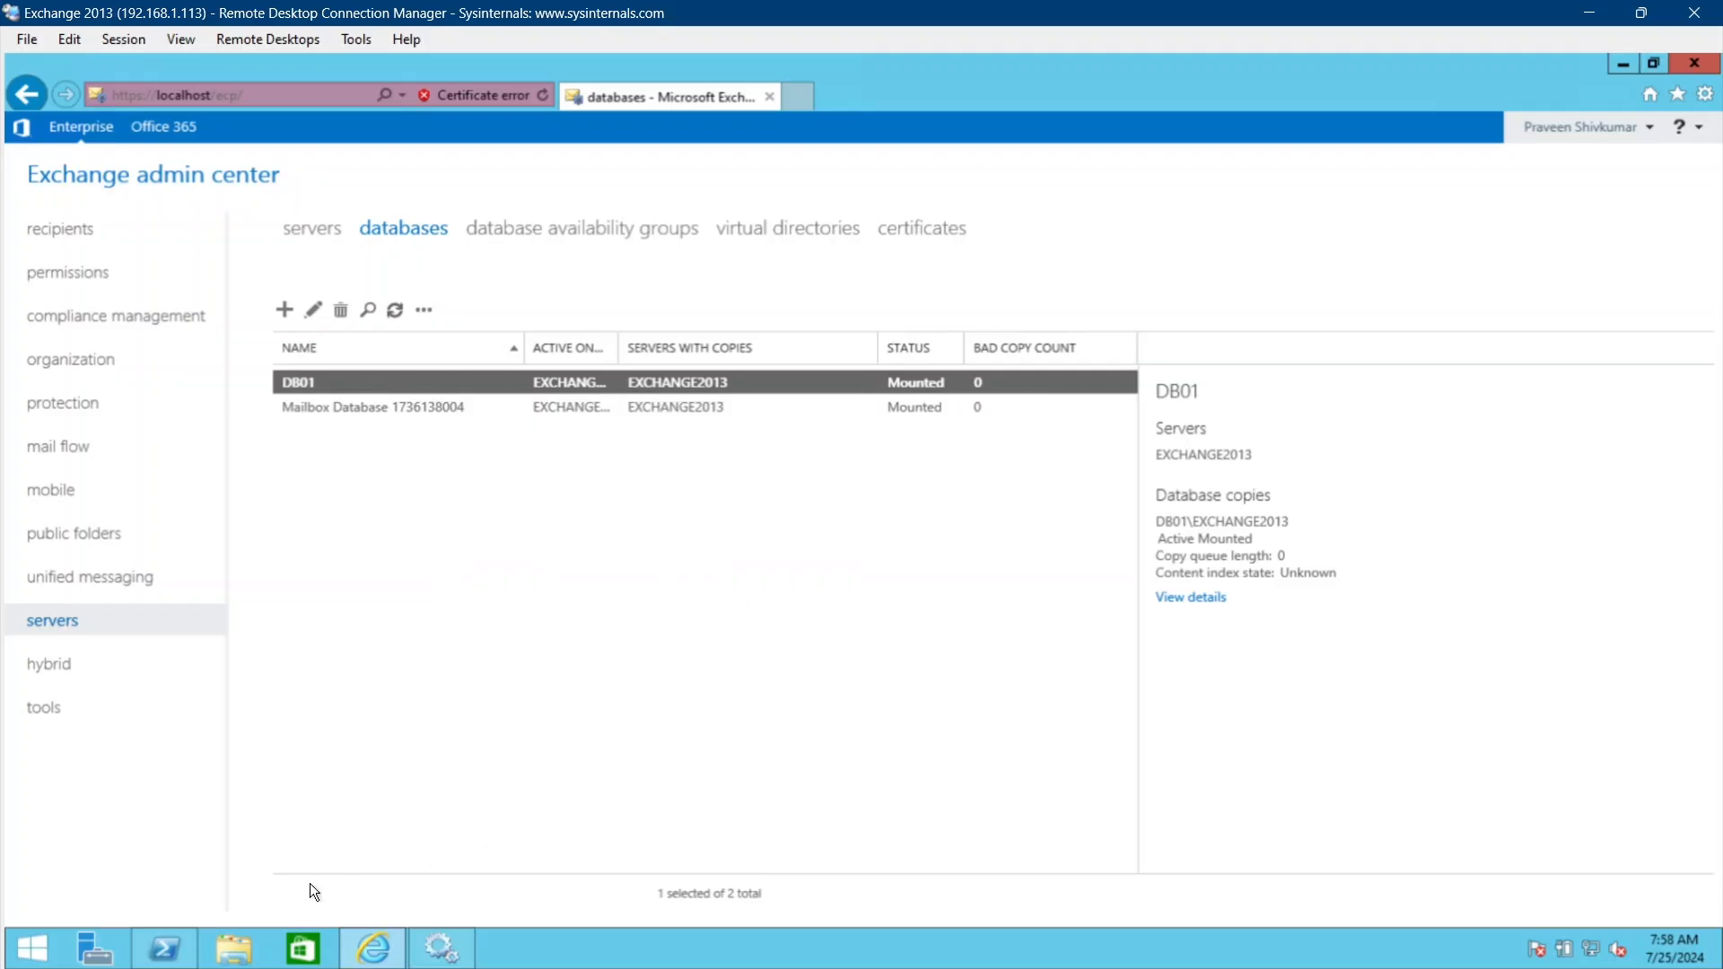
# Switch to PowerShell and list all mailbox databases with Get-MailboxDatabase.
pyautogui.click(164, 948)
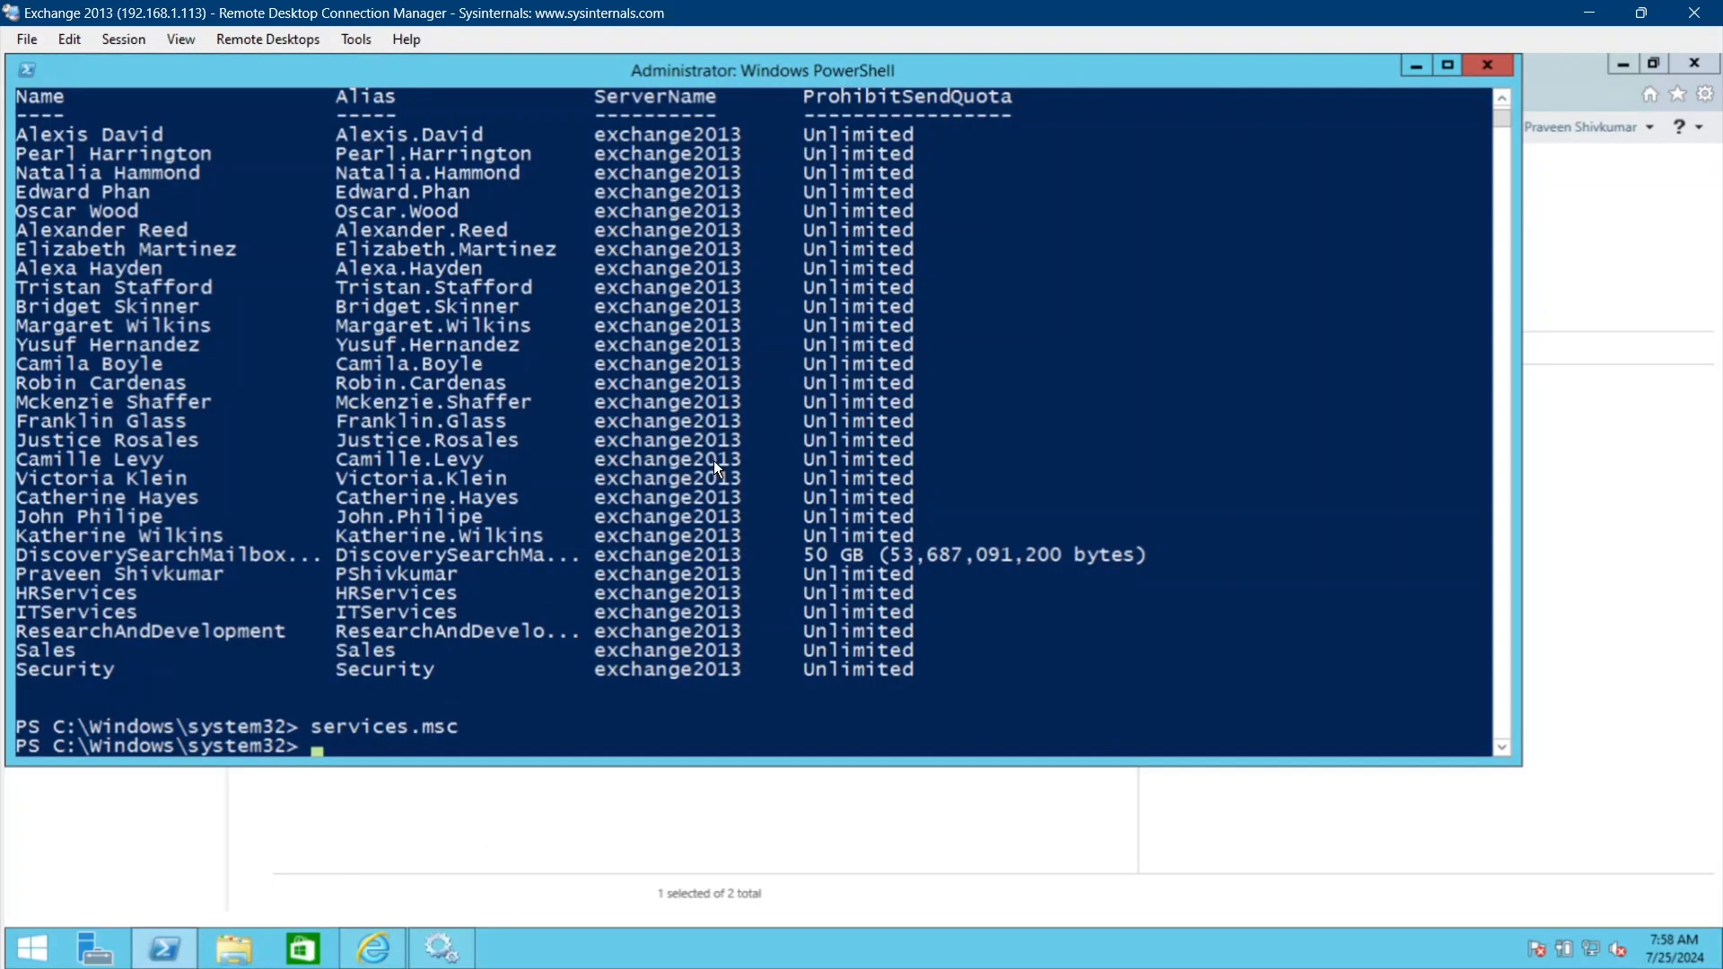
pyautogui.write('get-mailboxDatabase')
pyautogui.press('Tab')
pyautogui.press('Return')
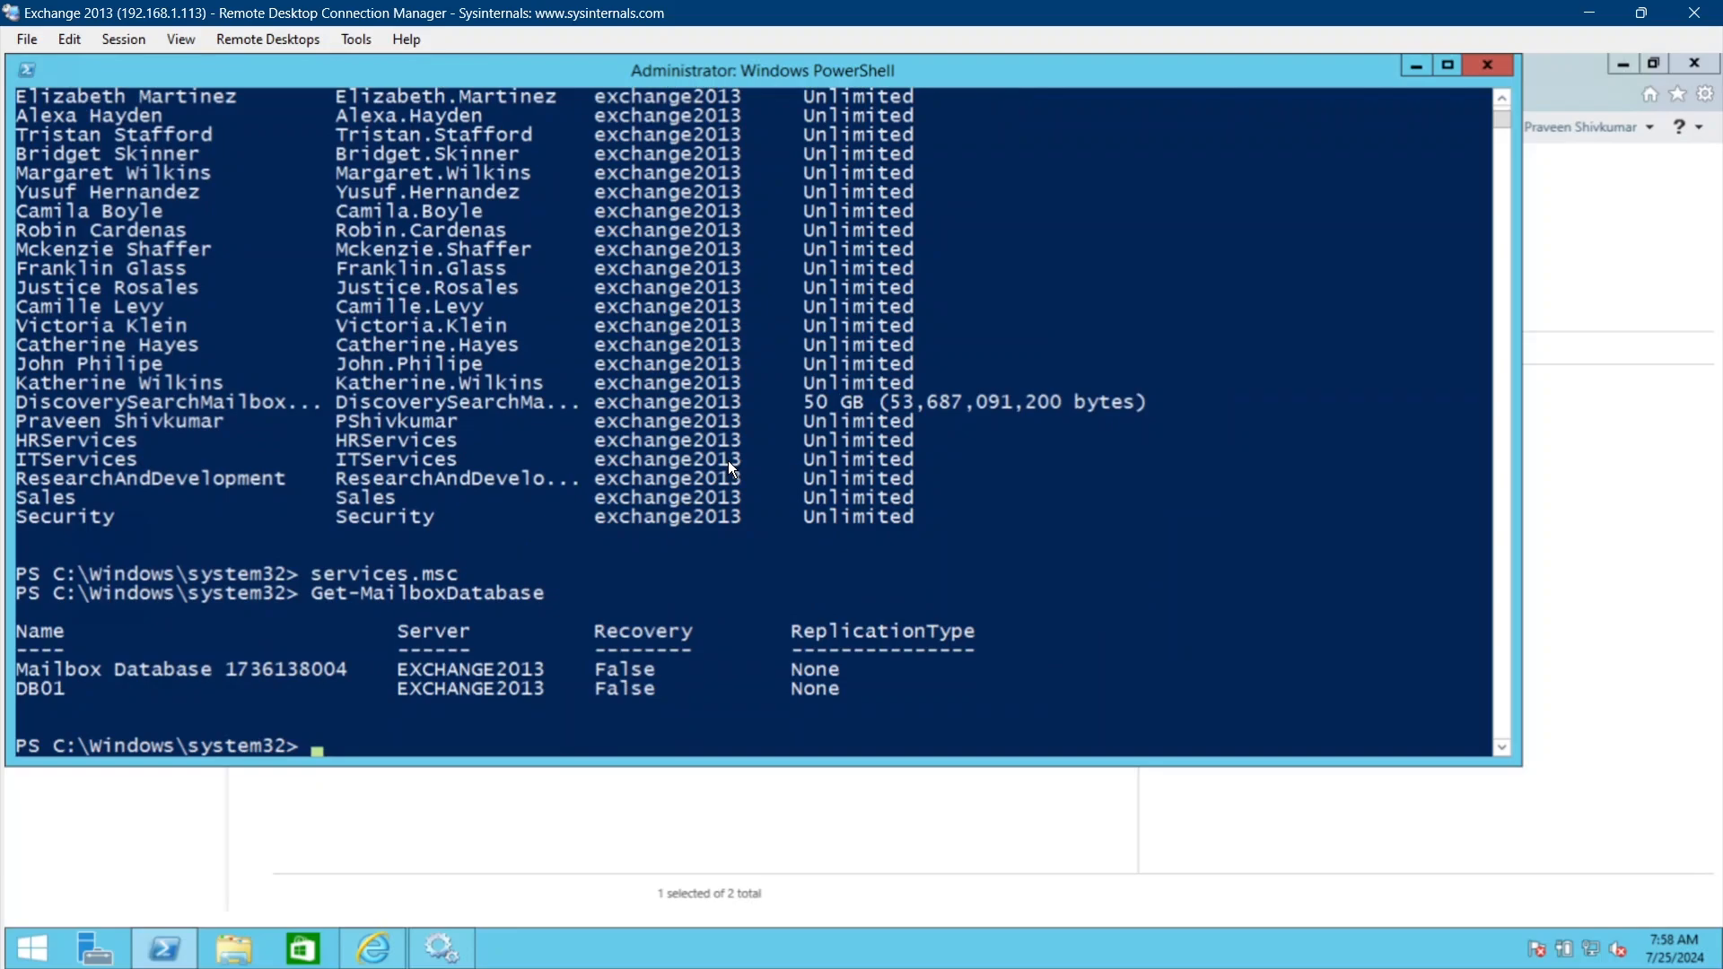
# Query only the new database with Get-MailboxDatabase DB01.
pyautogui.write('get-')
pyautogui.press('Up')
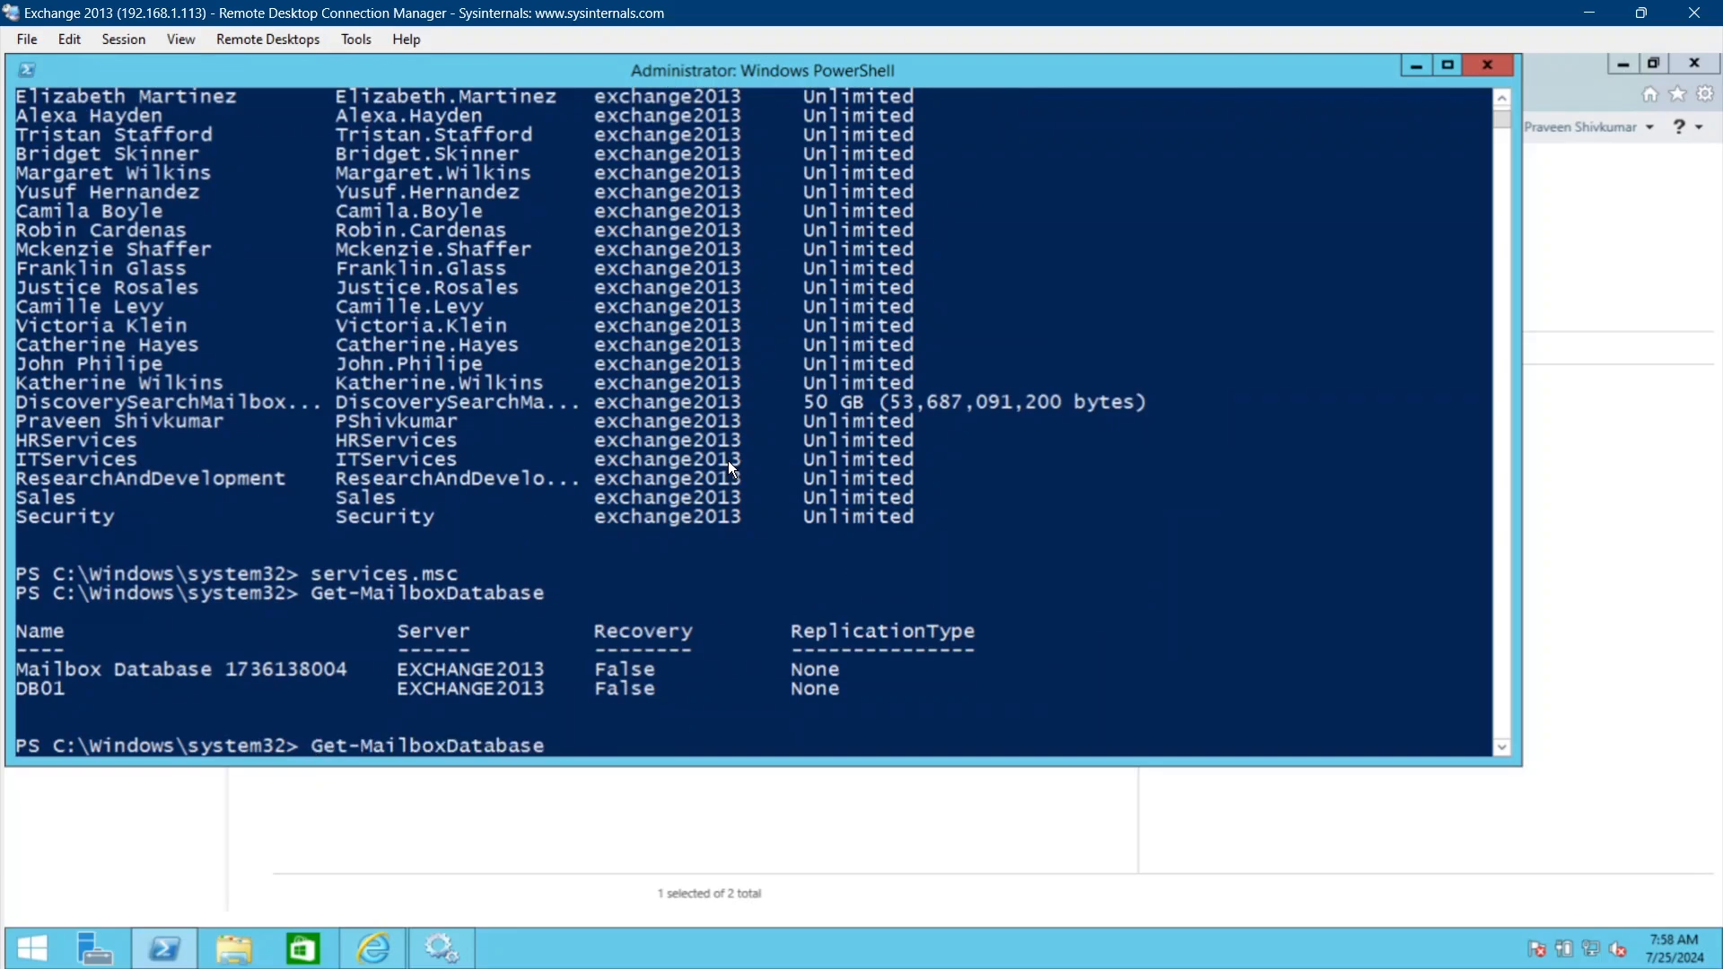
pyautogui.write('DB01')
pyautogui.press('Return')
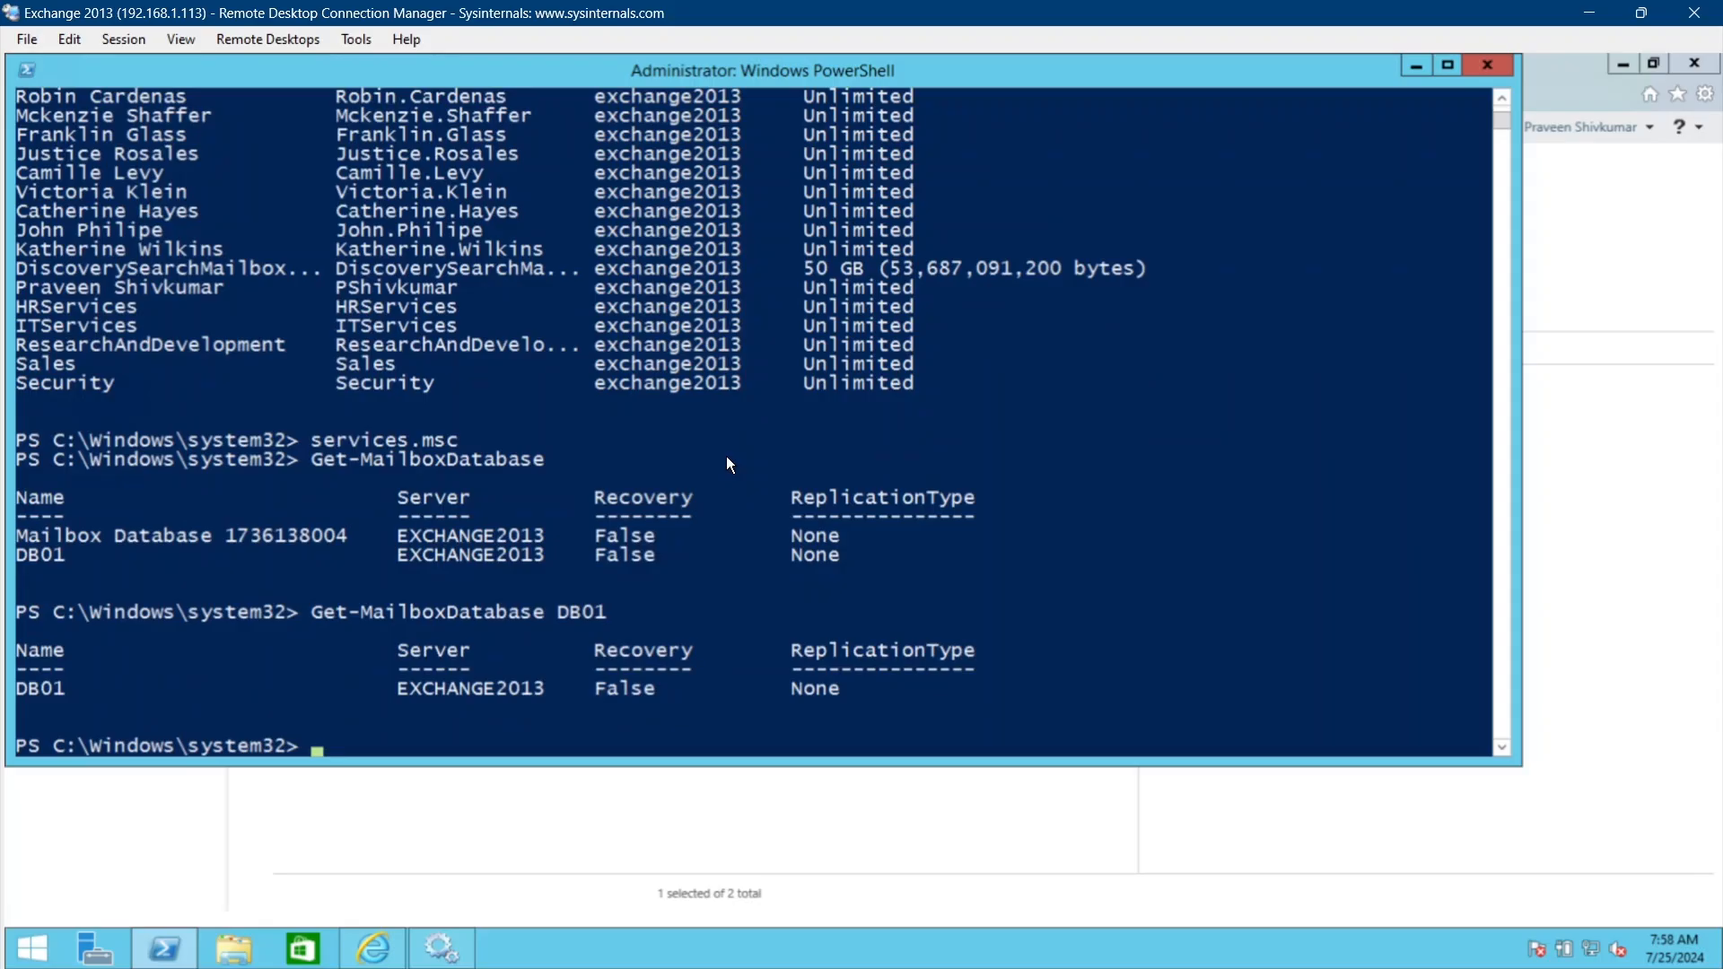
# Check for mailboxes stored in the new database with Get-MailboxDatabase DB01 | Get-Mailbox.
pyautogui.press('Up')
pyautogui.write('| get')
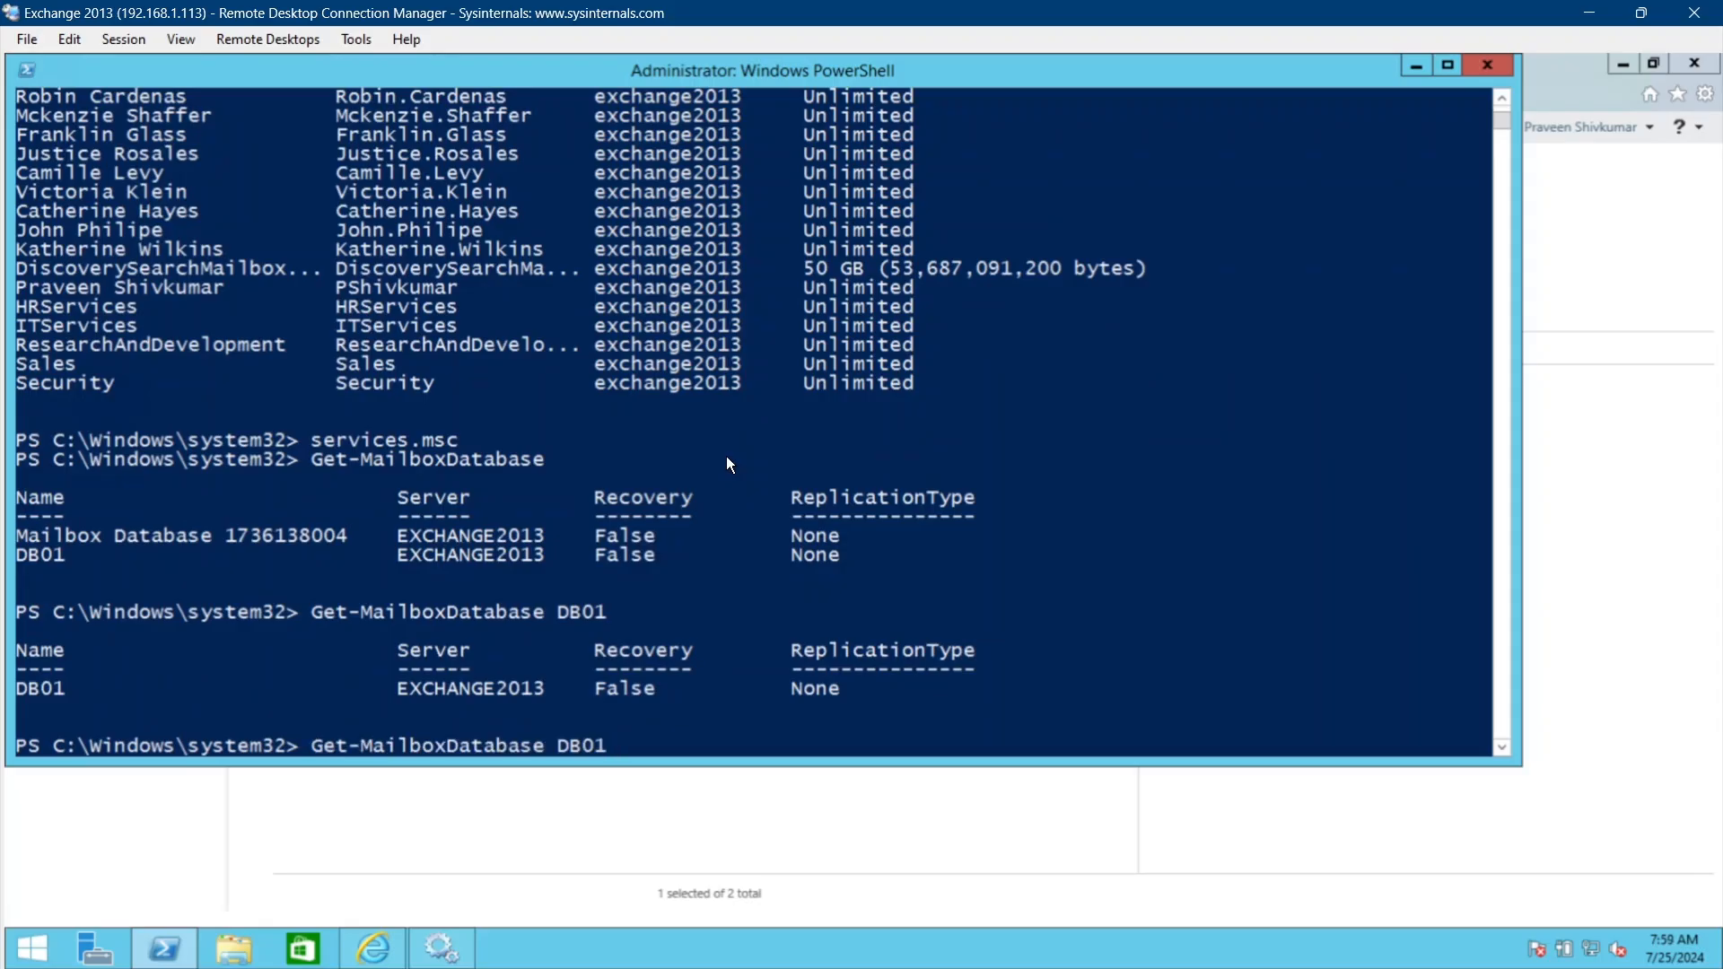
pyautogui.write('-mail')
pyautogui.press('Tab')
pyautogui.press('Return')
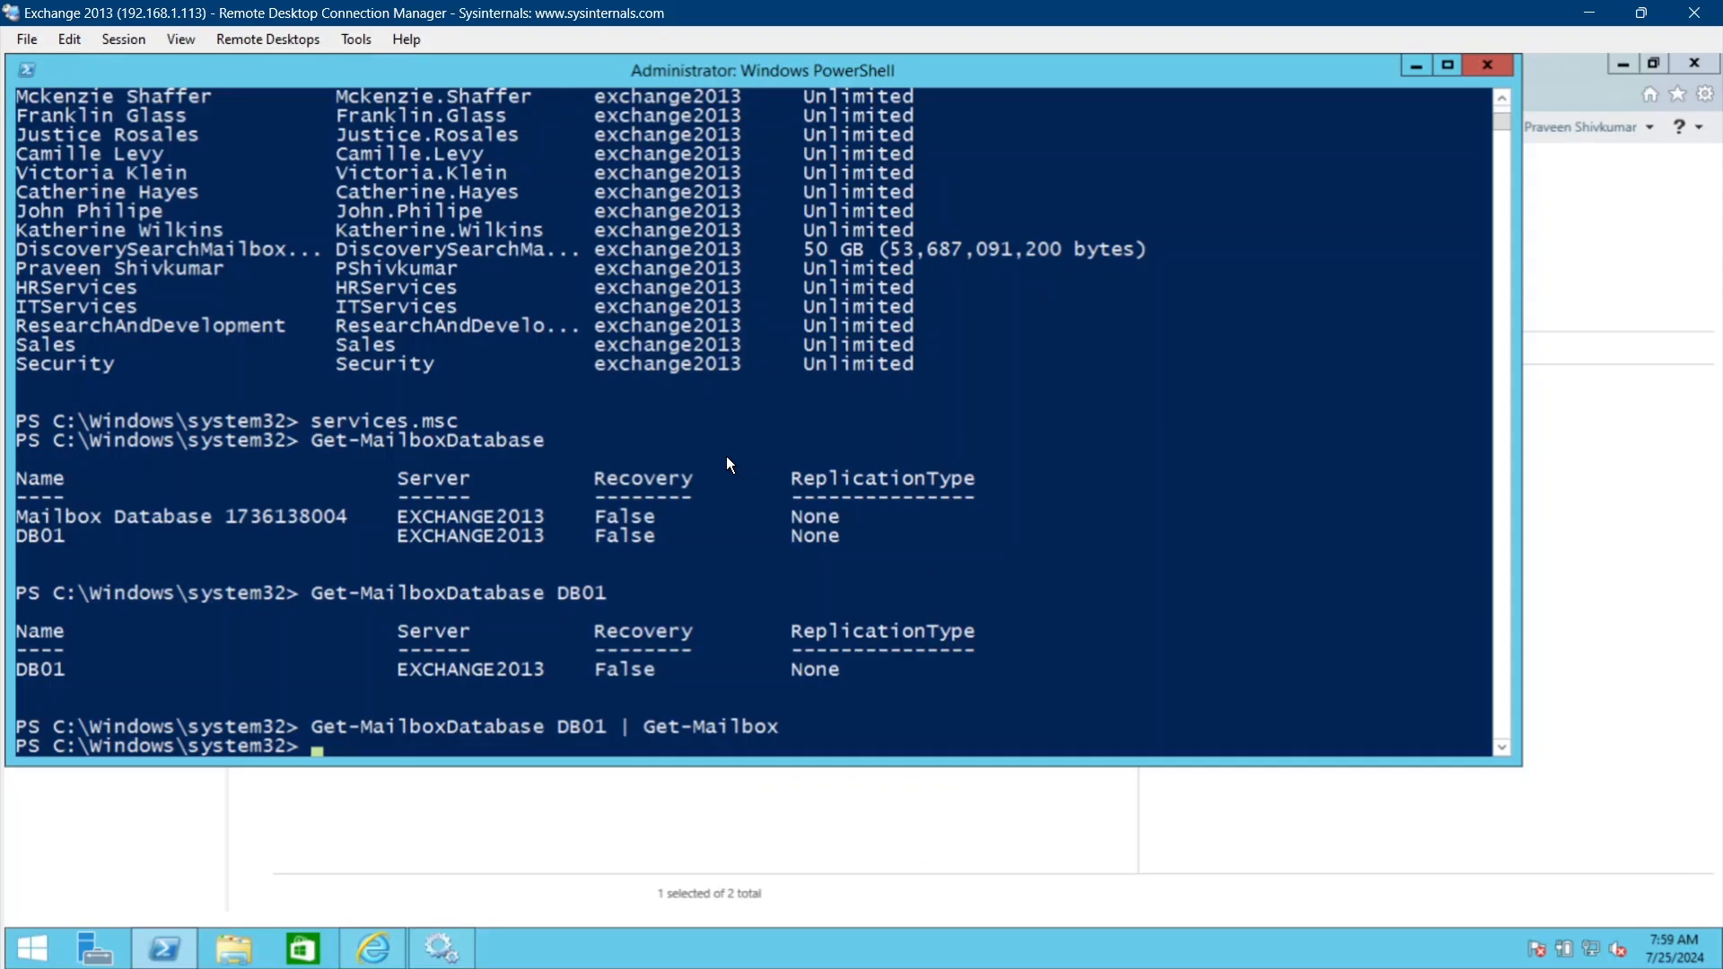
# Switch to the Exchange admin center and delete the DB01 mailbox database, confirming the removal.
pyautogui.scroll(7, 725, 456)
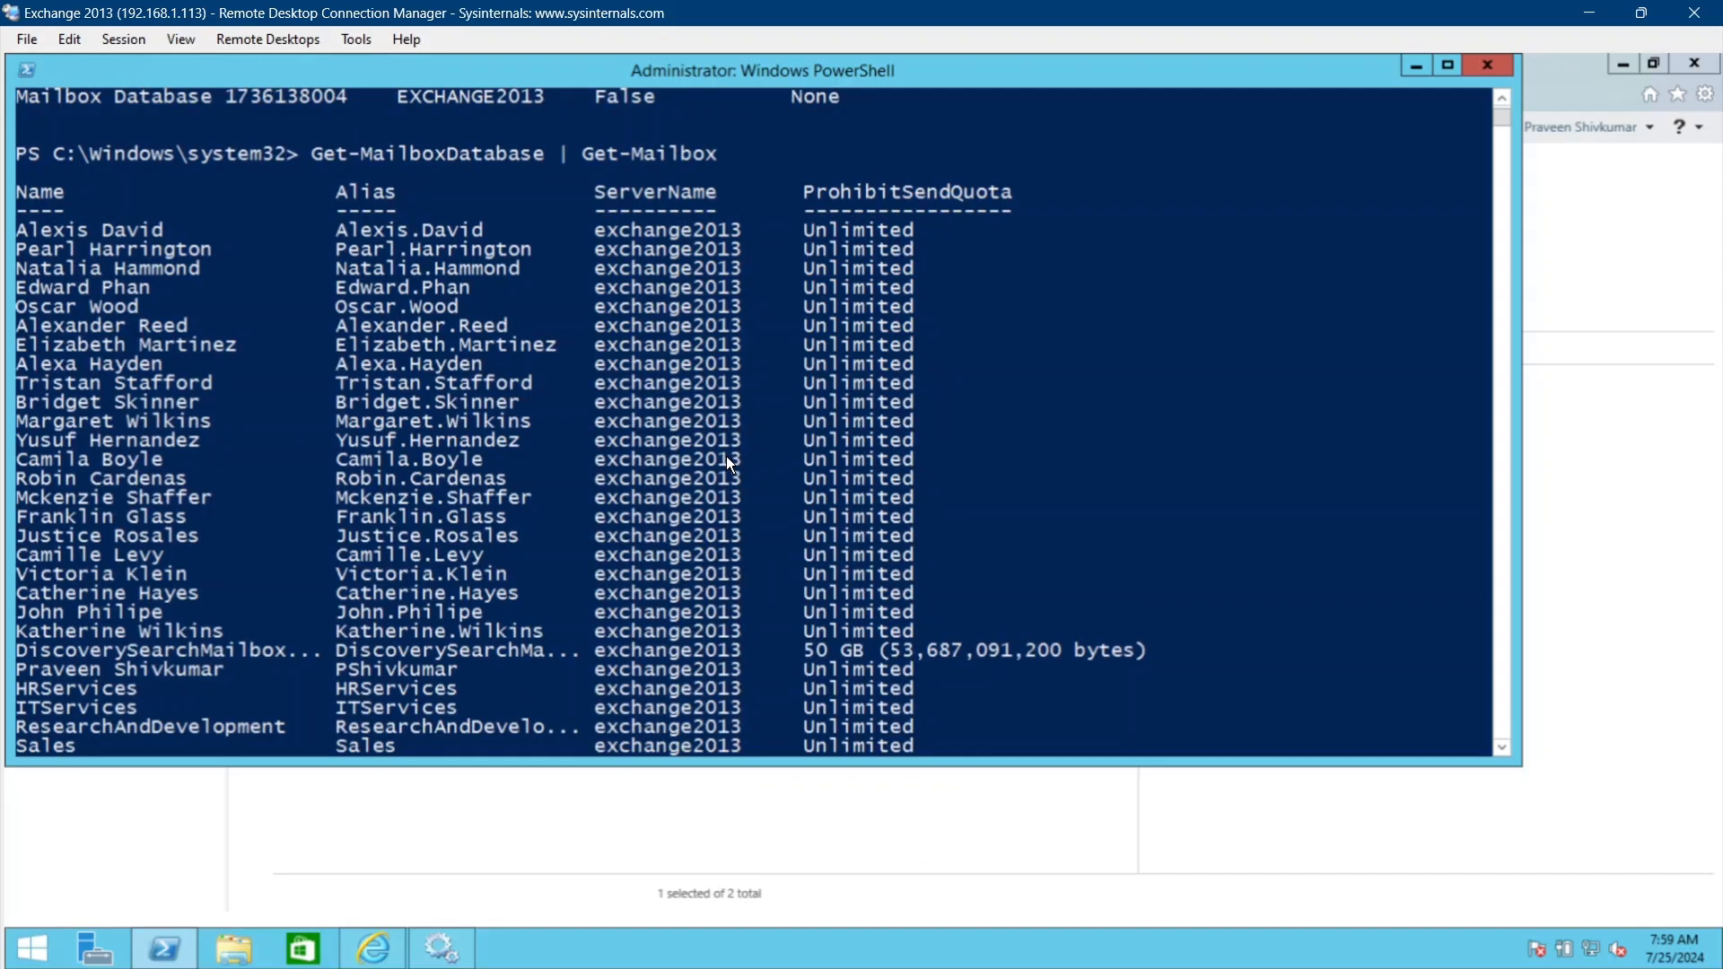
pyautogui.scroll(1, 728, 462)
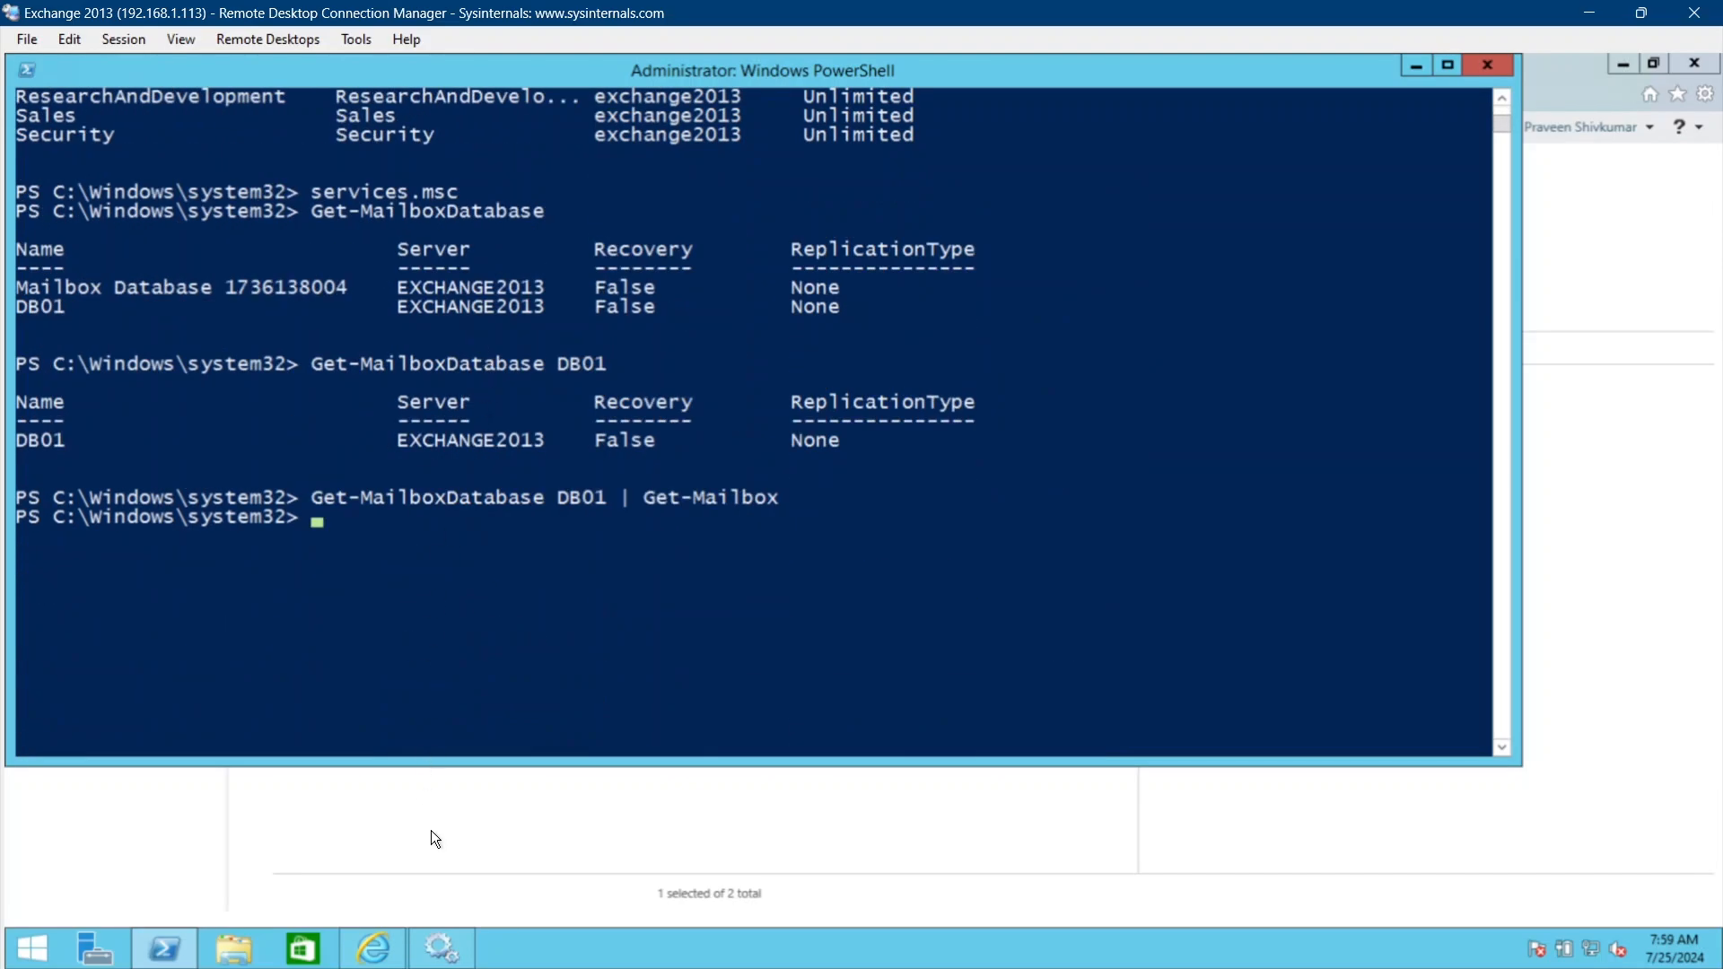
pyautogui.hotkey('alt', 'Tab')
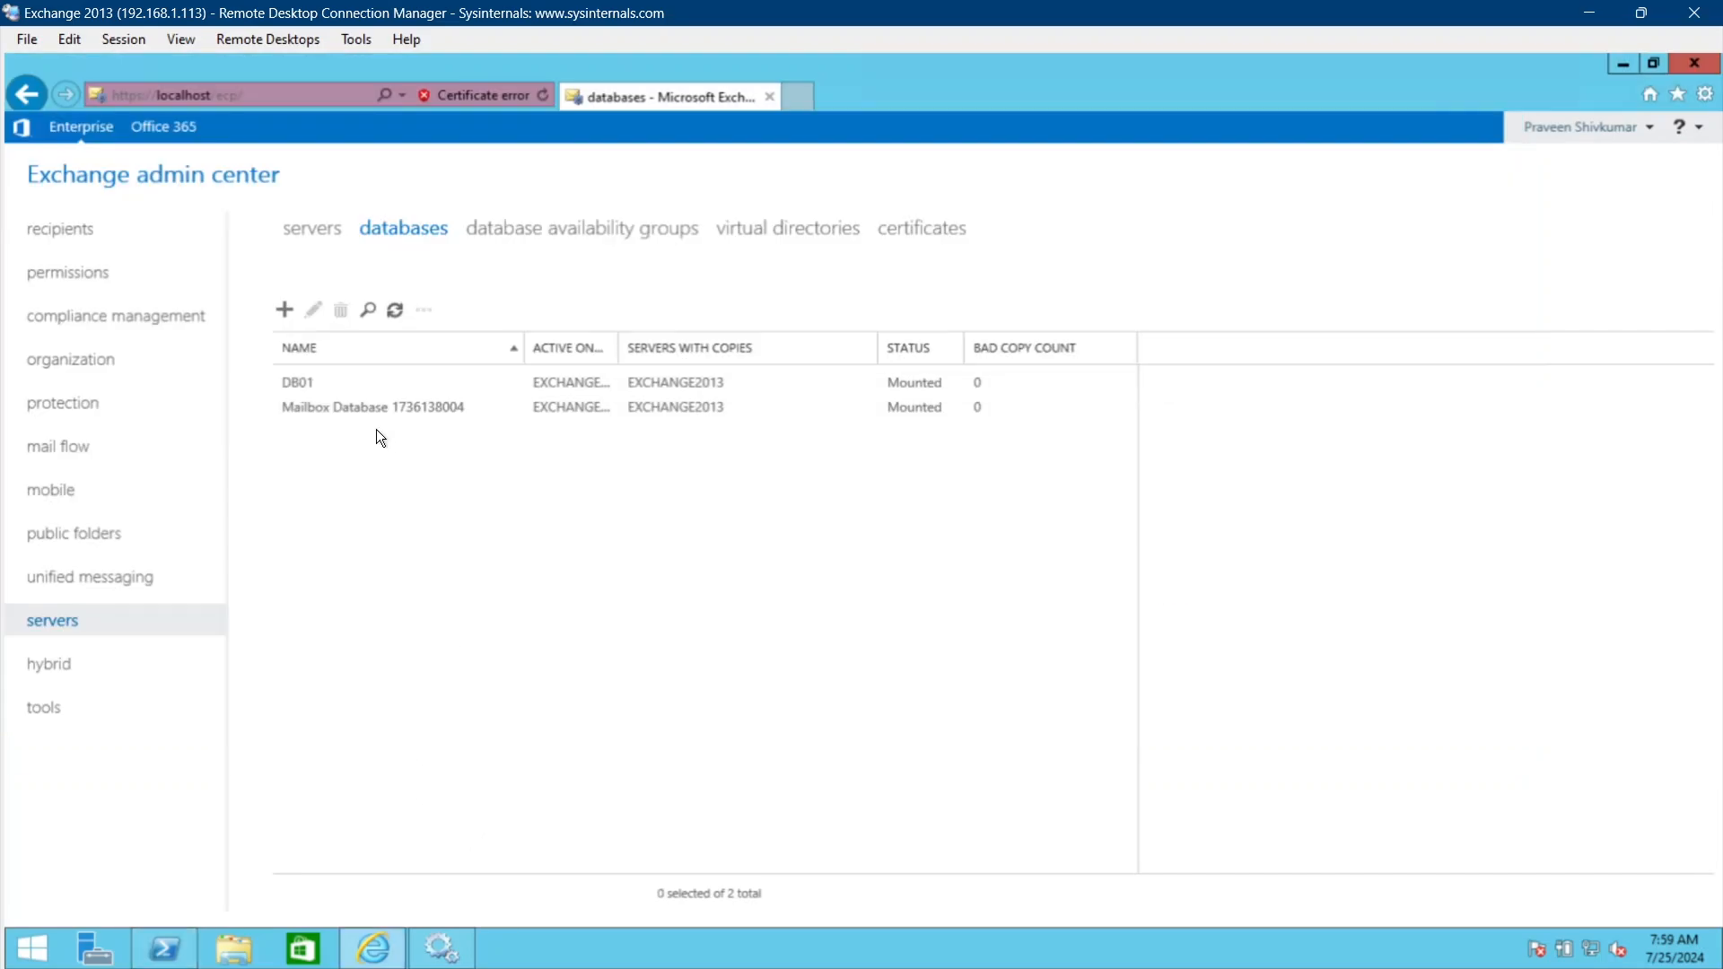
pyautogui.click(321, 380)
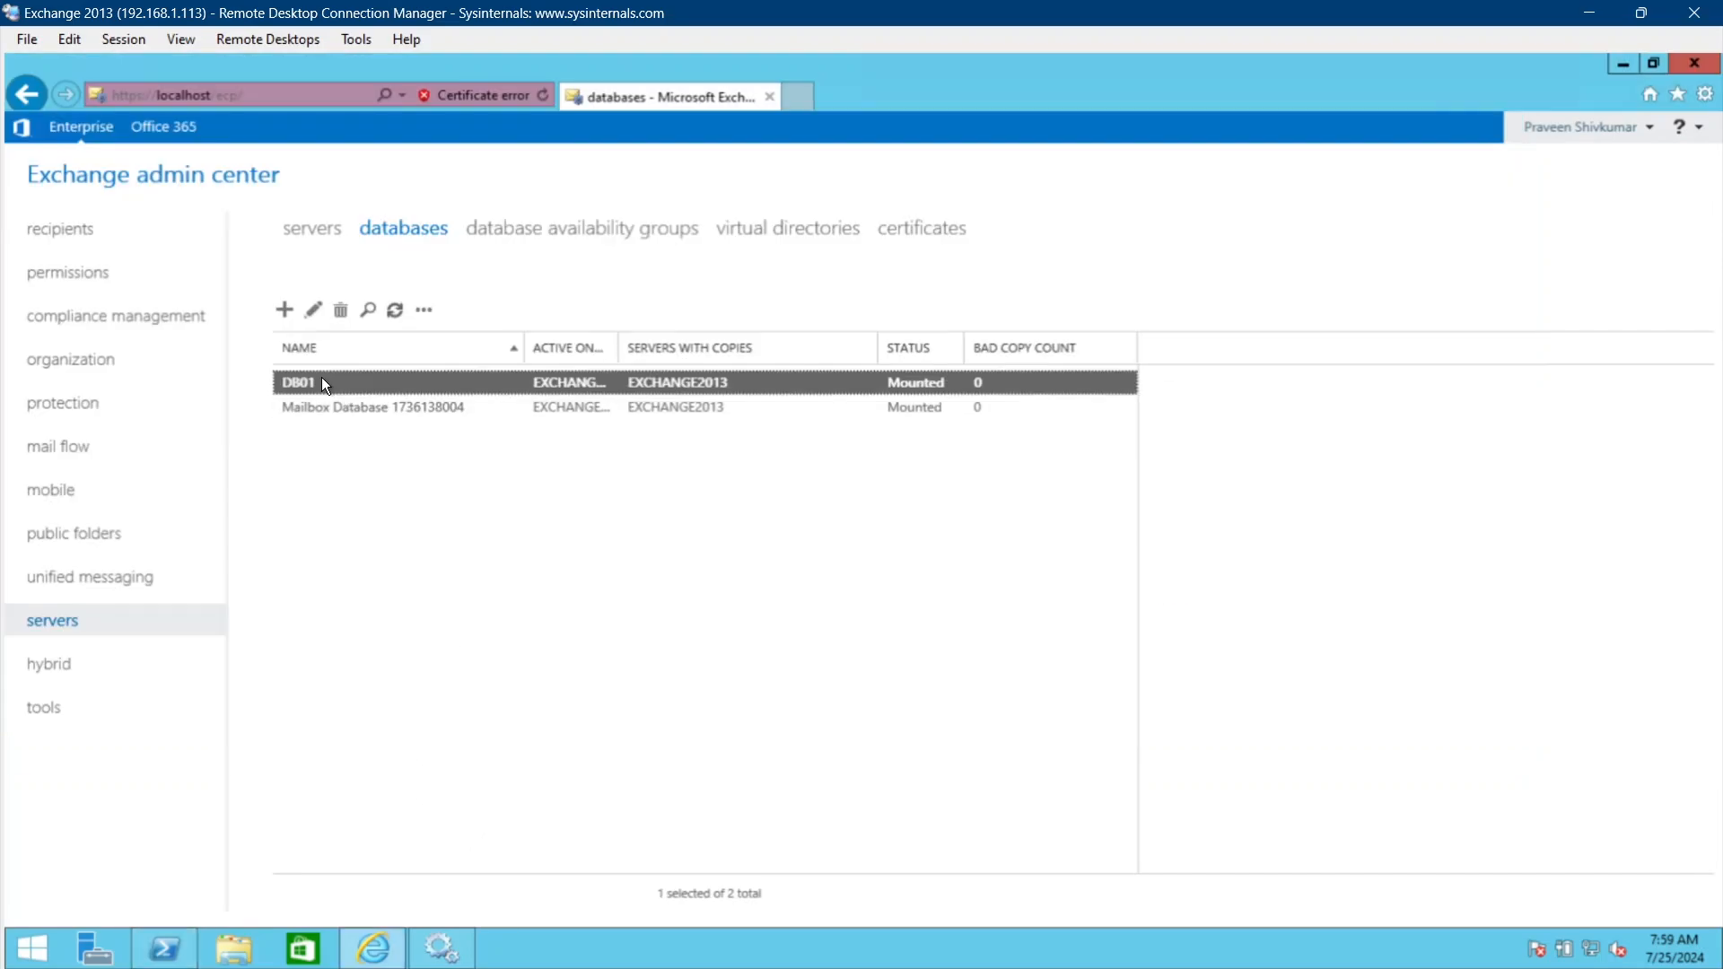
pyautogui.click(342, 311)
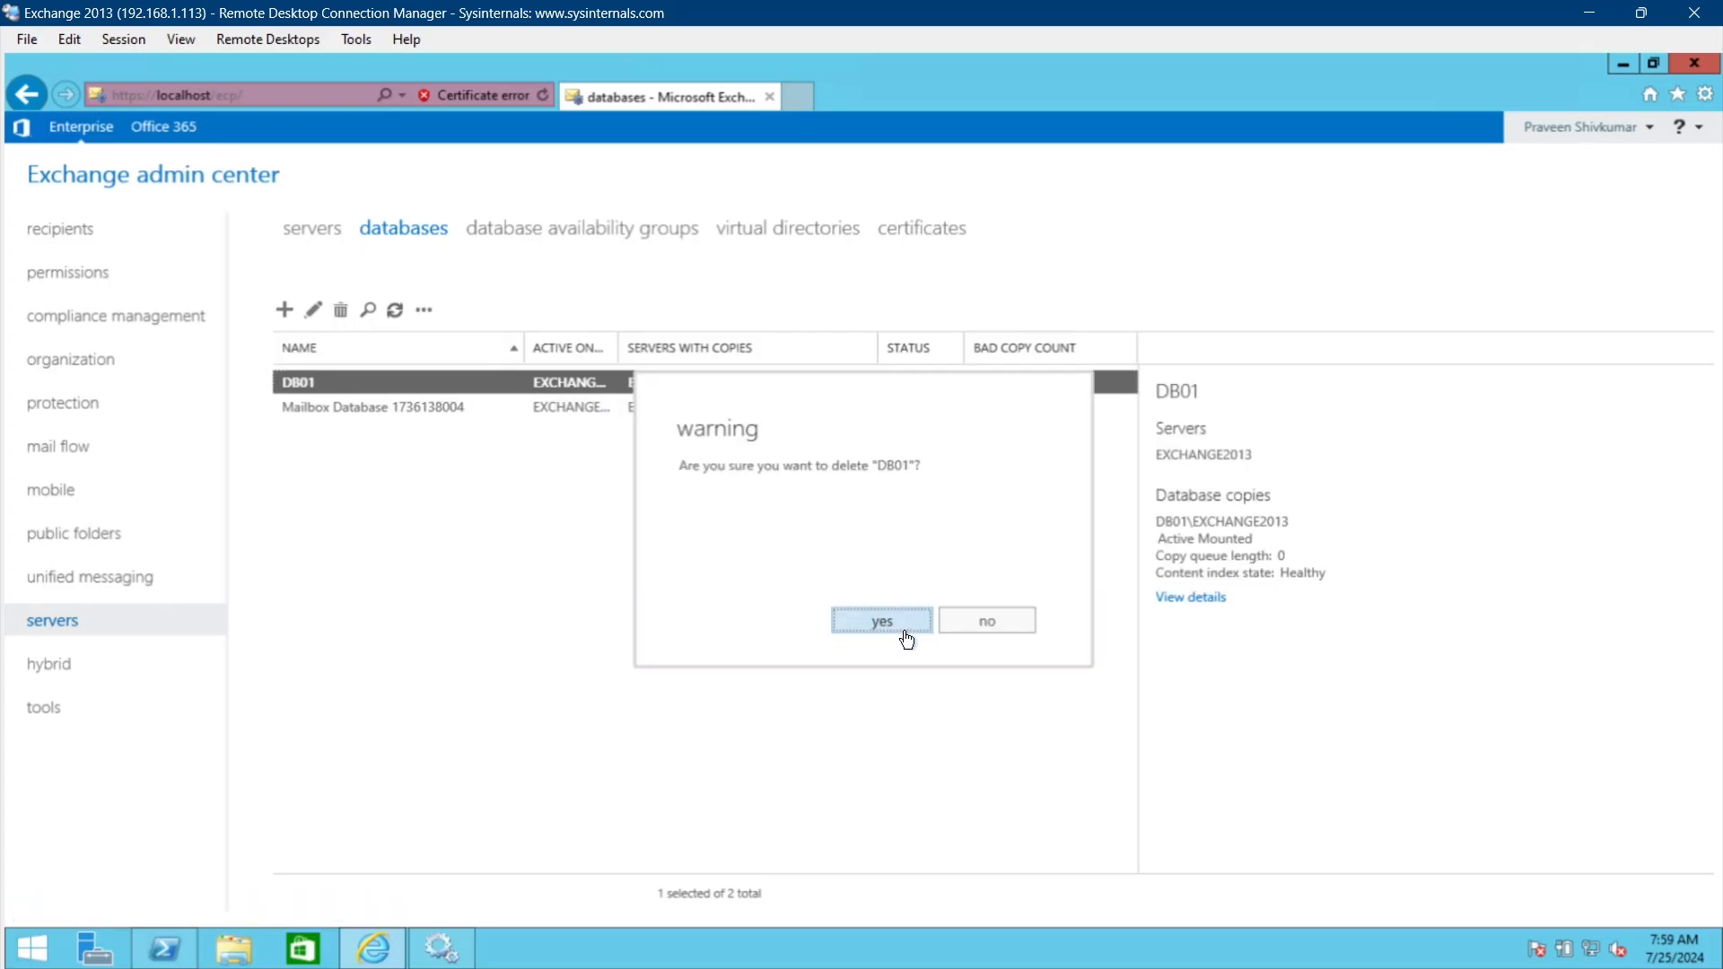
pyautogui.click(905, 637)
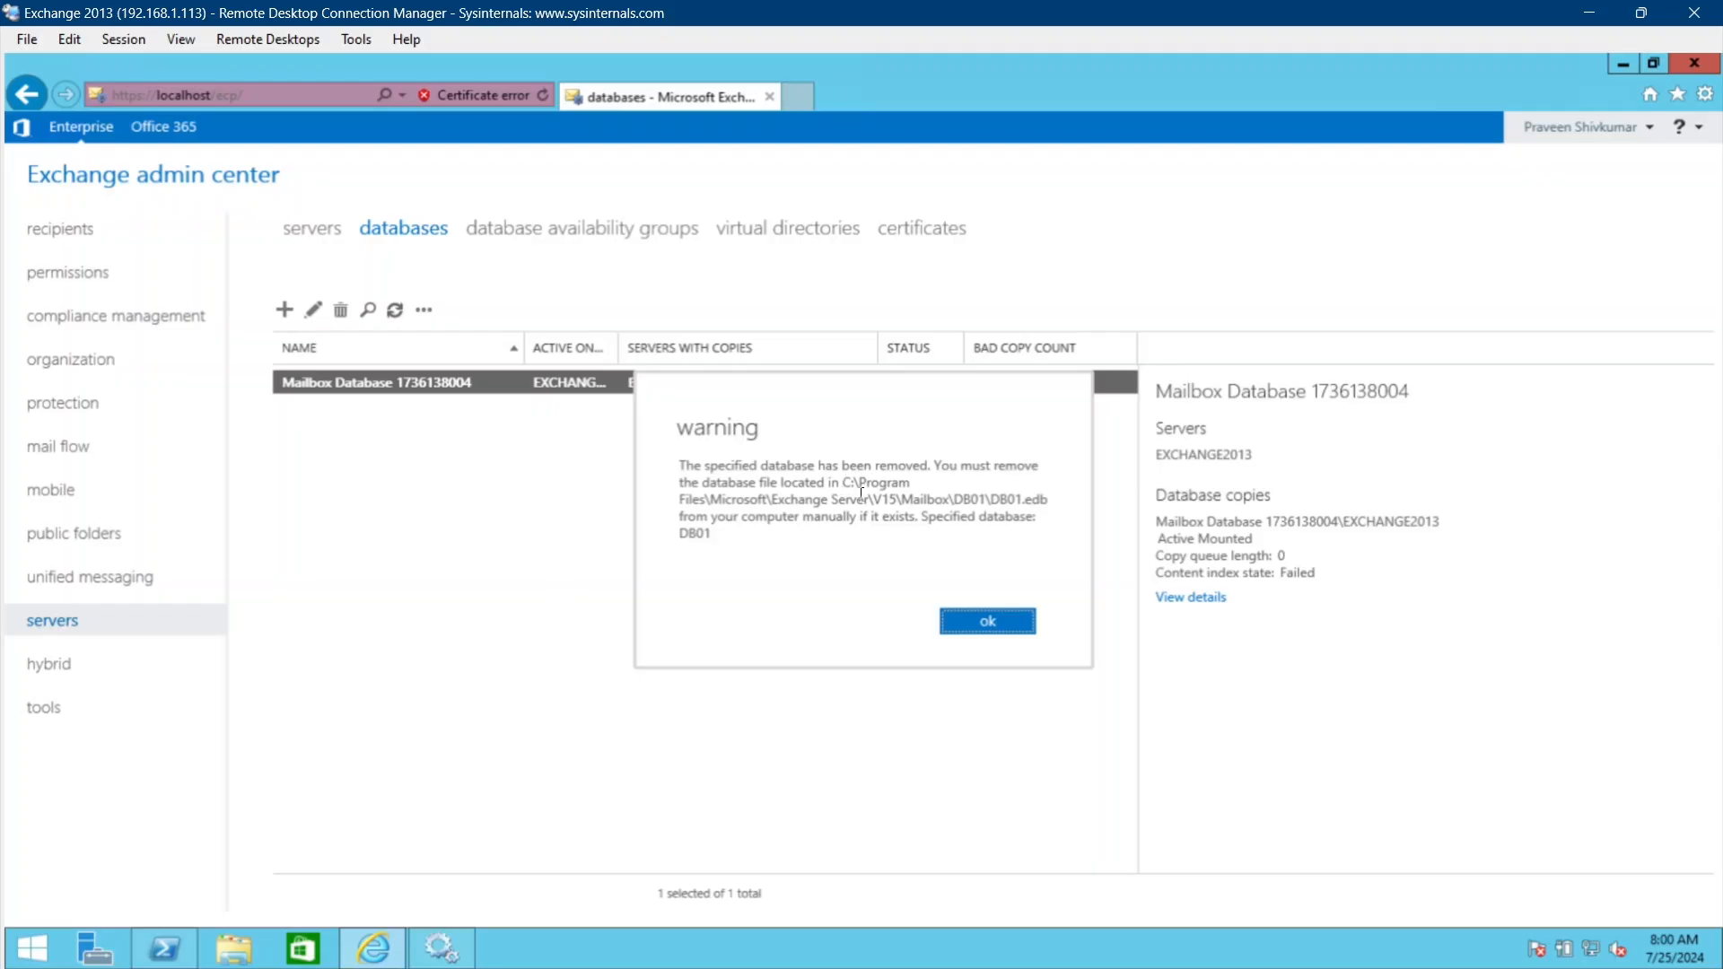
# Open C:\Program Files\Microsoft\Exchange Server\V15\Mailbox in File Explorer, accept the folder access request, and enter the DB01 folder.
pyautogui.moveTo(847, 484); pyautogui.dragTo(953, 501)
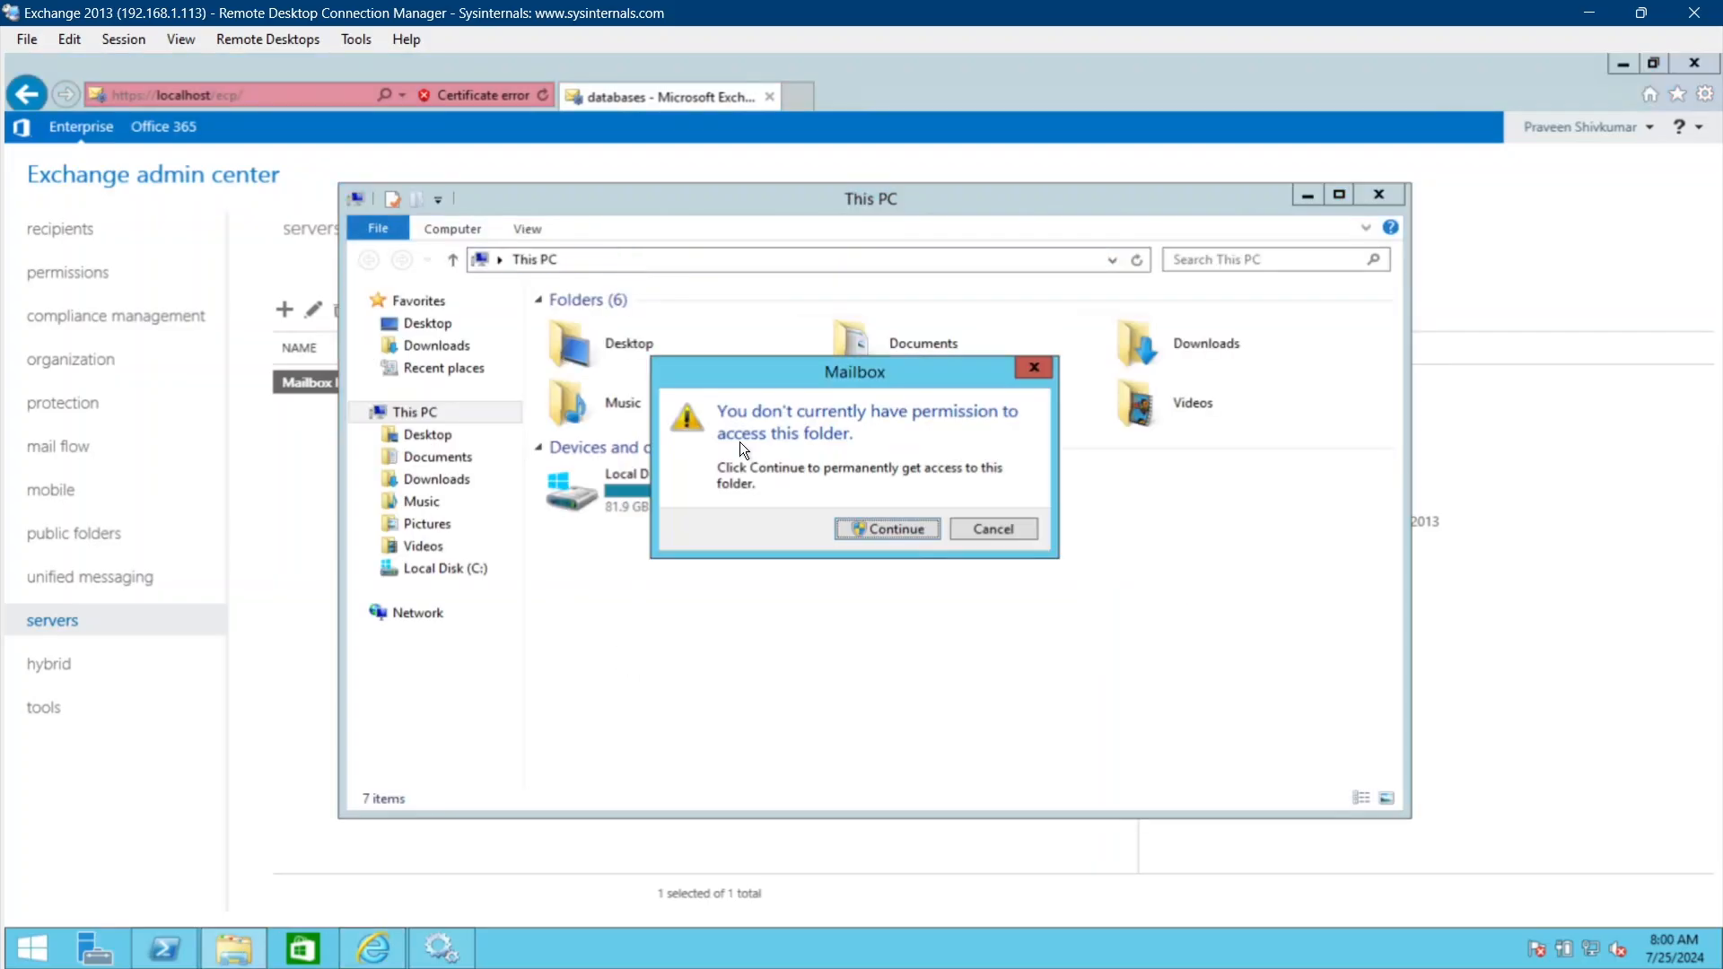
pyautogui.press('Return')
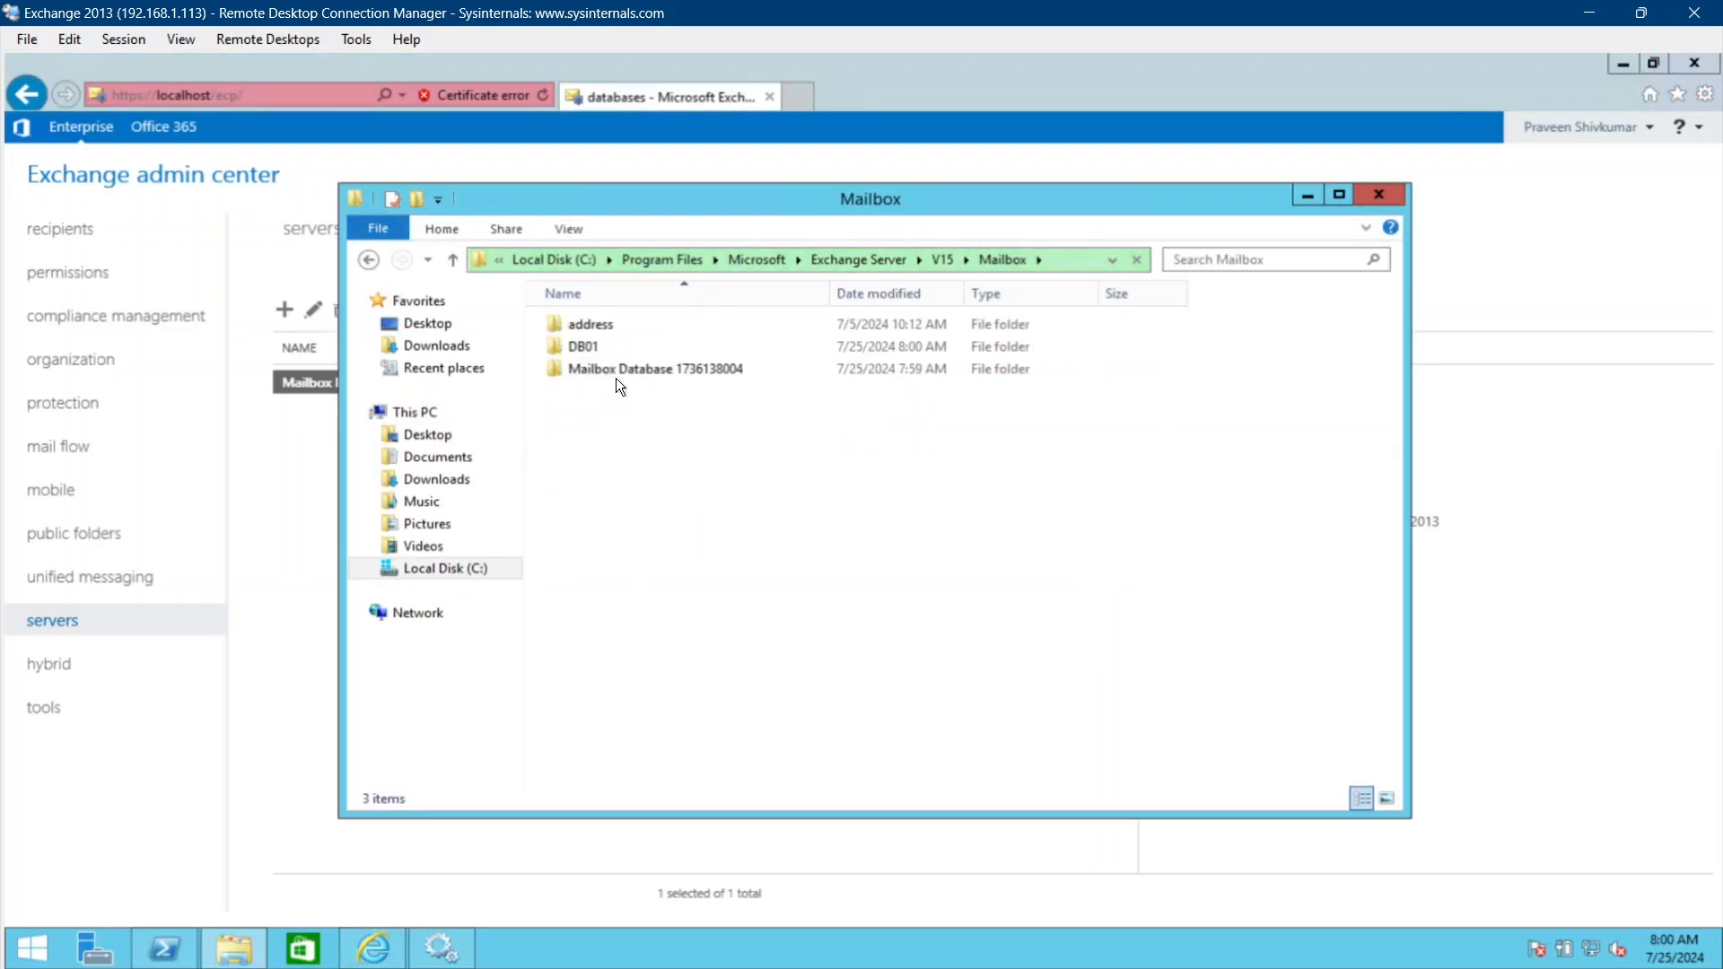
pyautogui.click(591, 345)
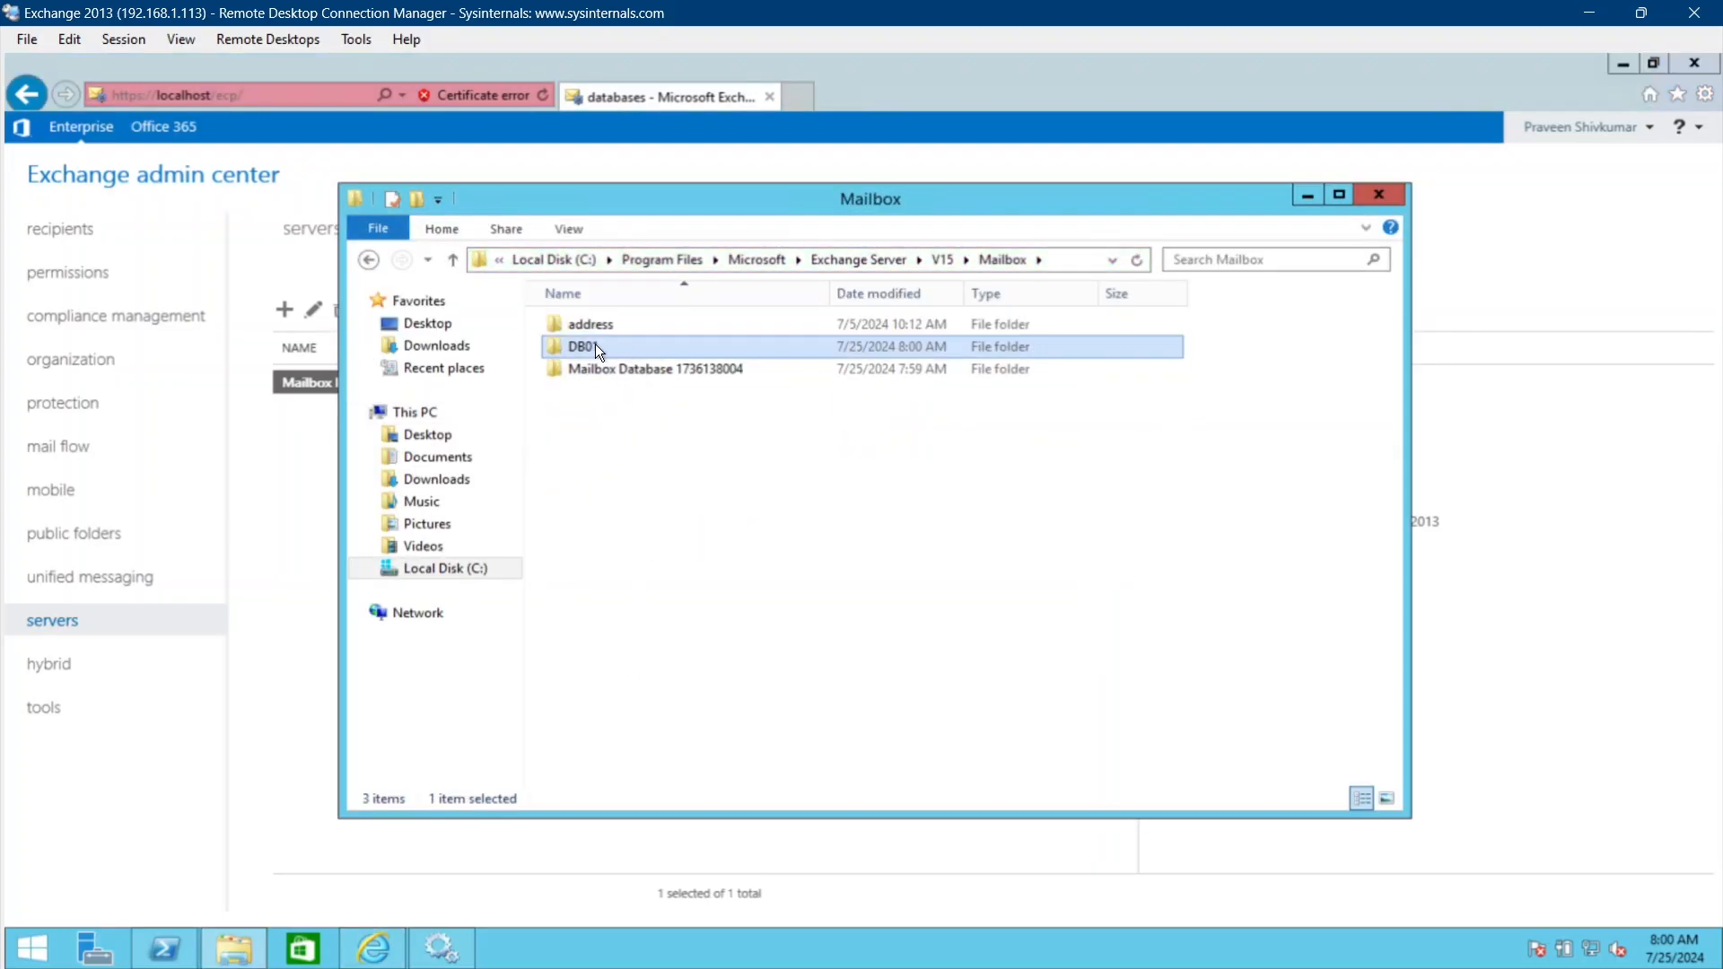
pyautogui.doubleClick(624, 348)
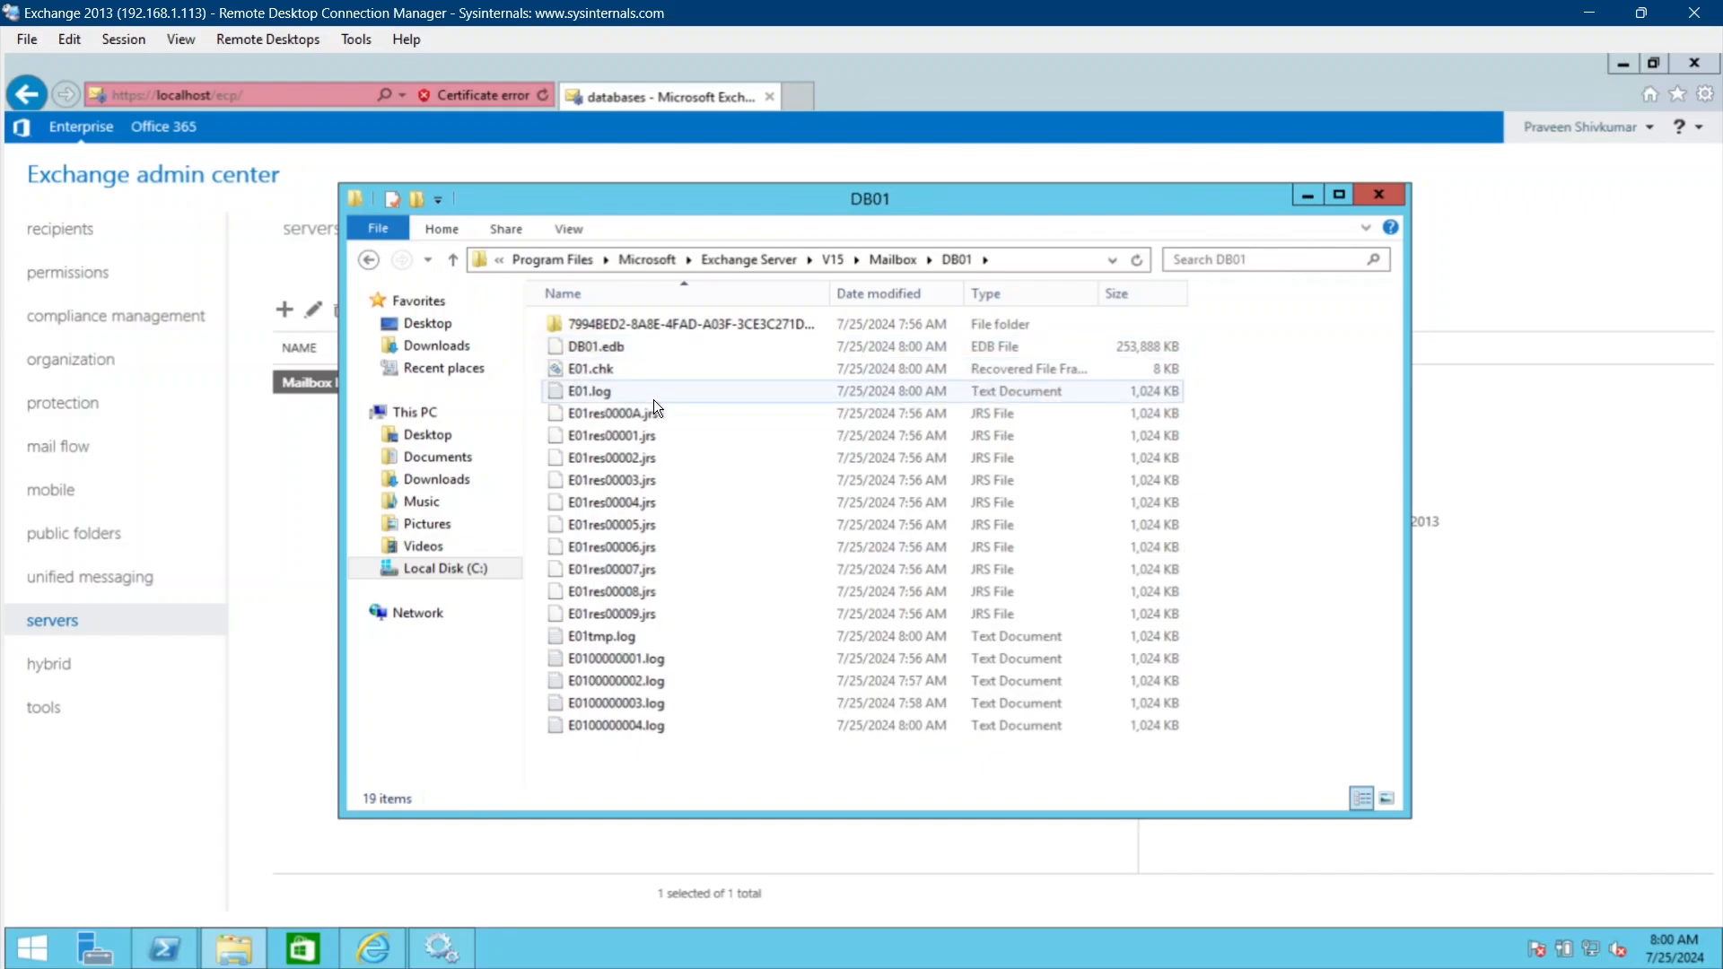
# Examine the leftover DB01.edb, checkpoint, log and reserve files and the subfolder in DB01, and return to the Mailbox folder.
pyautogui.click(606, 348)
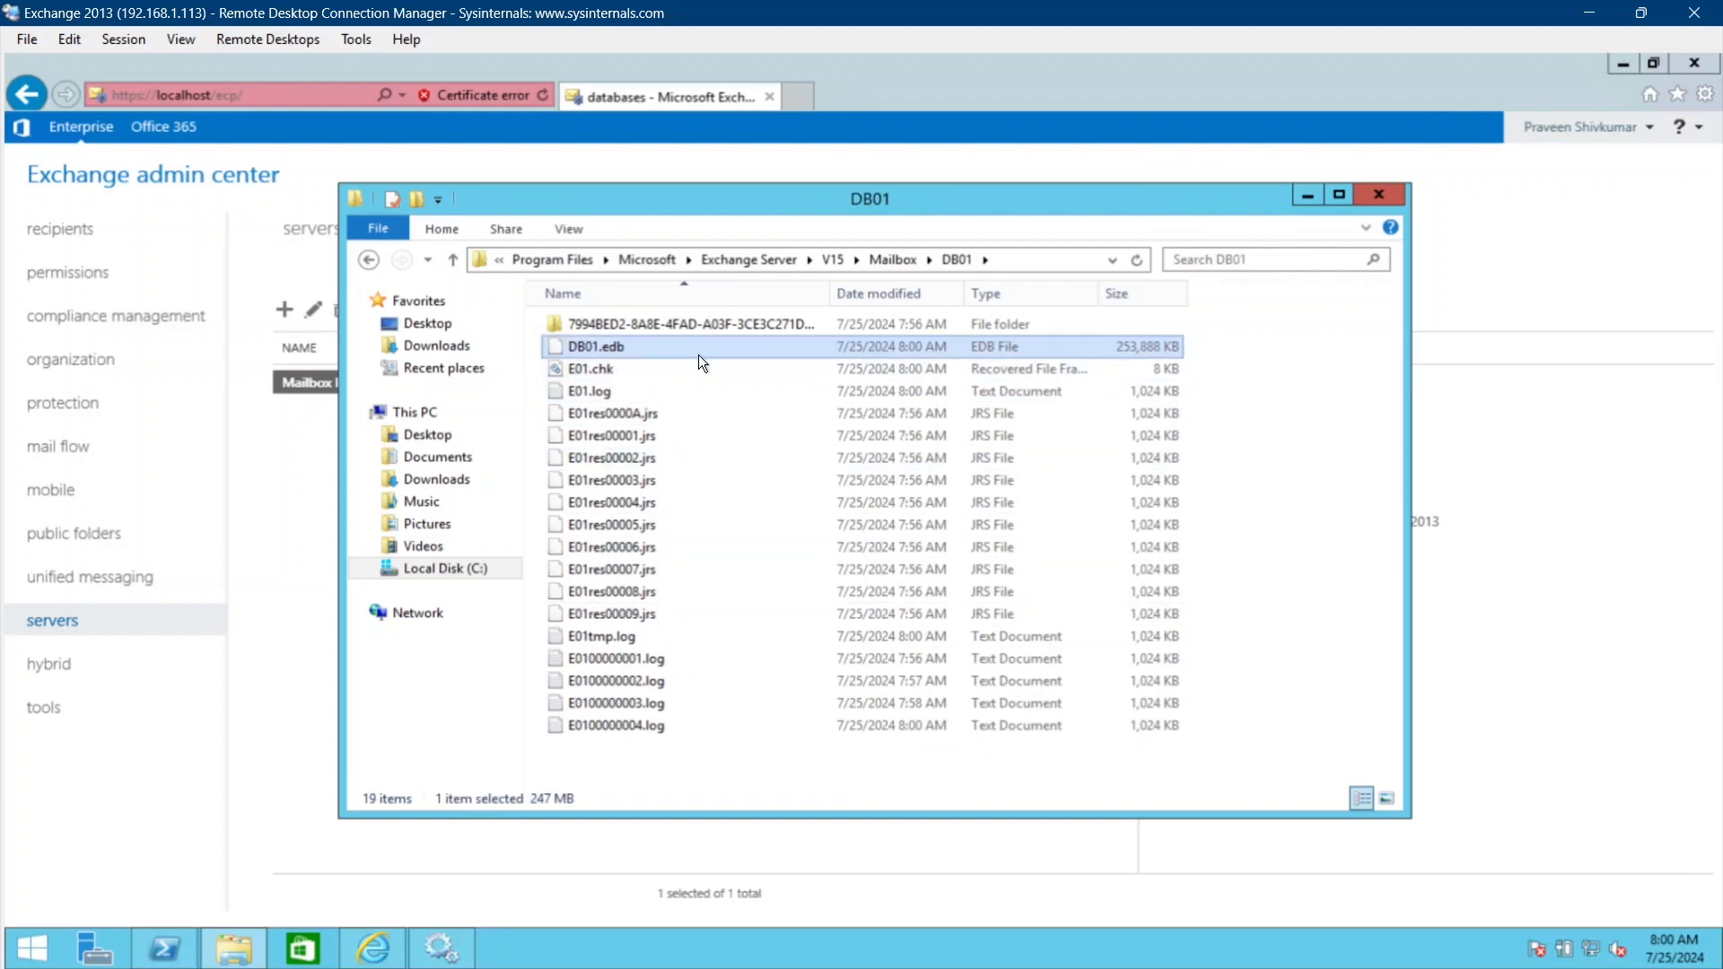
pyautogui.moveTo(741, 771); pyautogui.dragTo(600, 370)
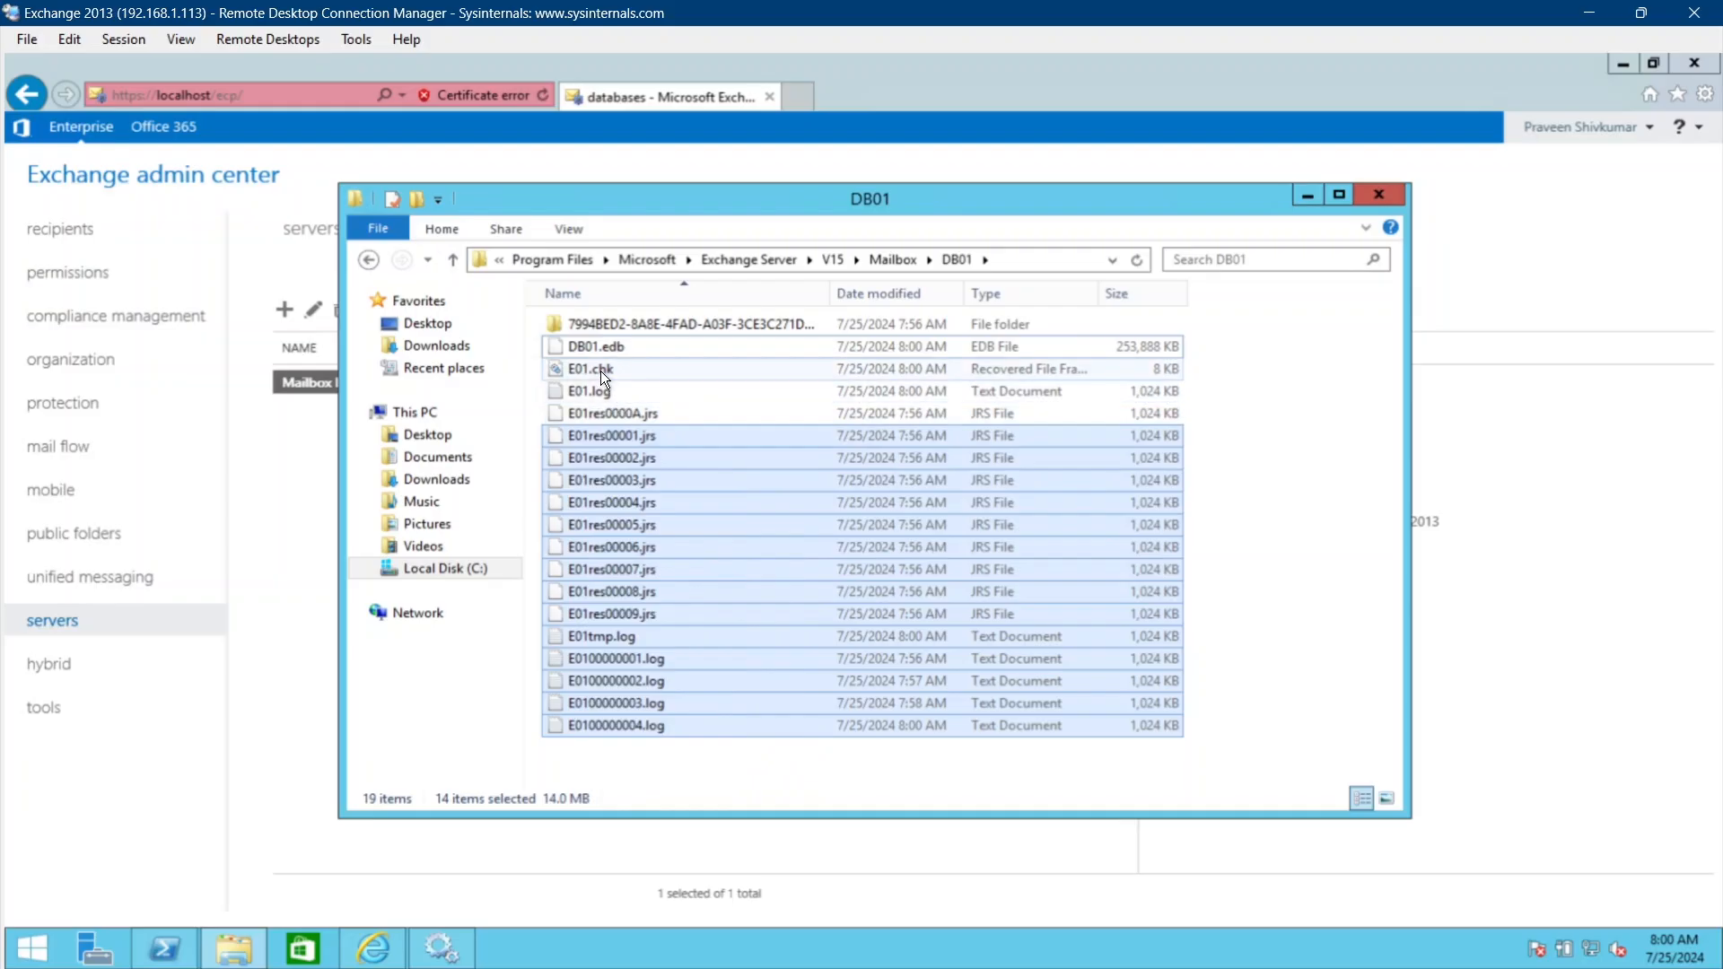
pyautogui.click(600, 370)
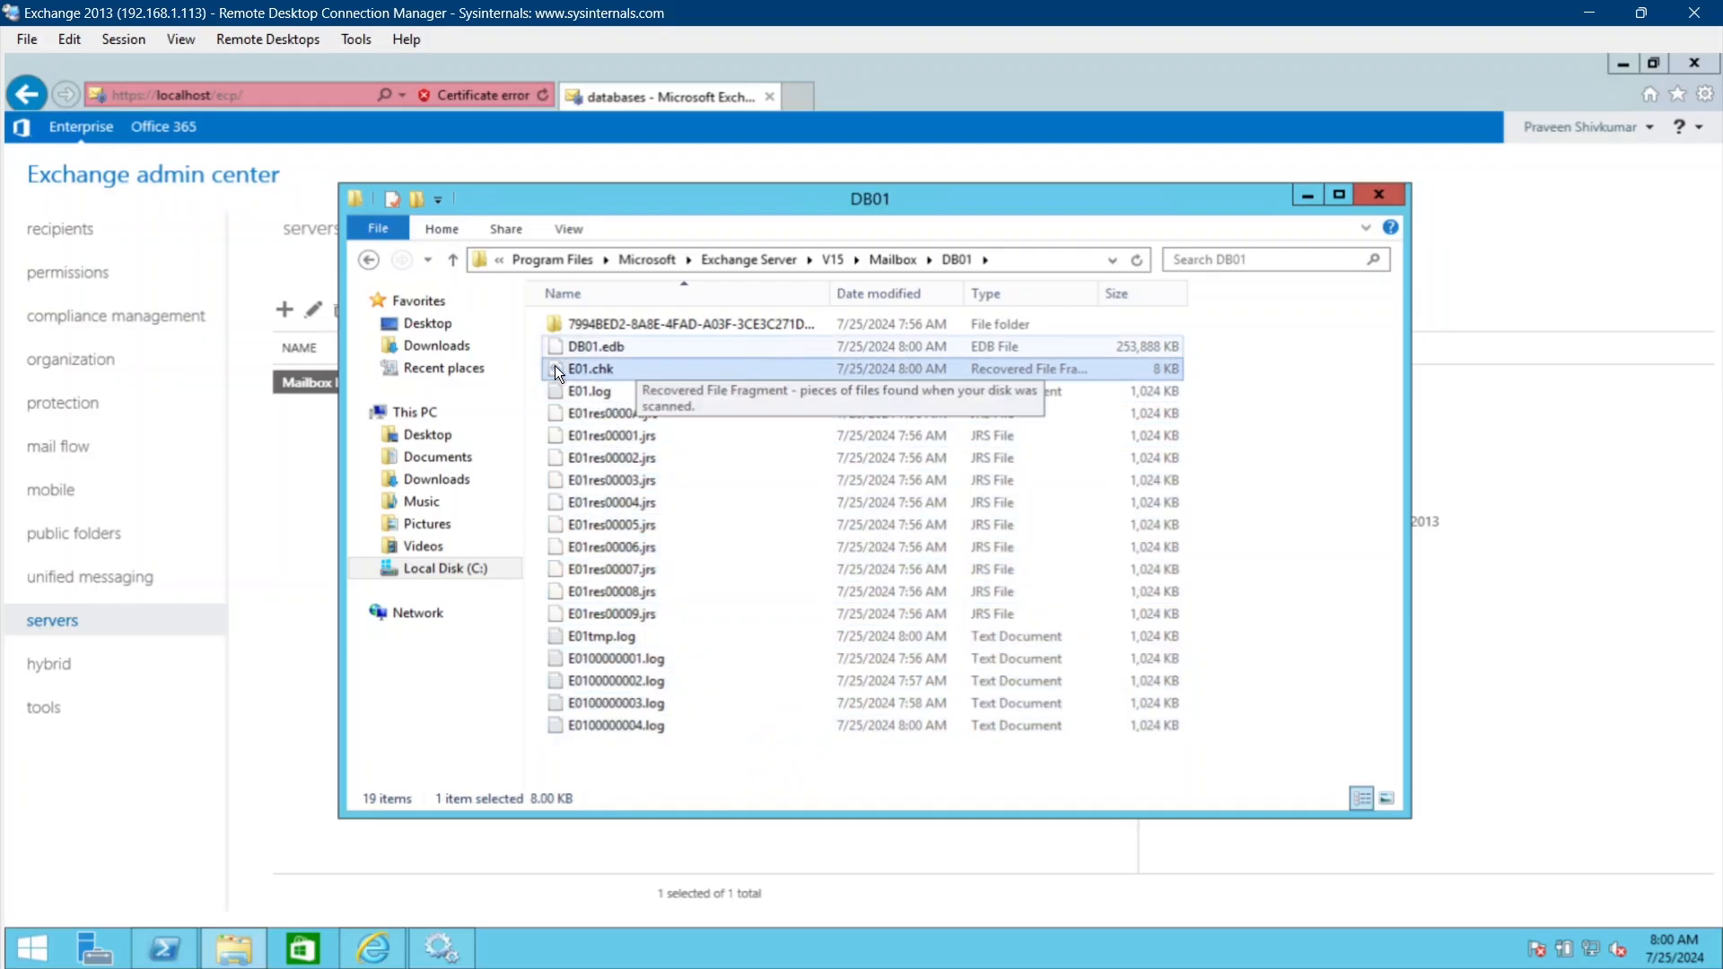
pyautogui.doubleClick(793, 323)
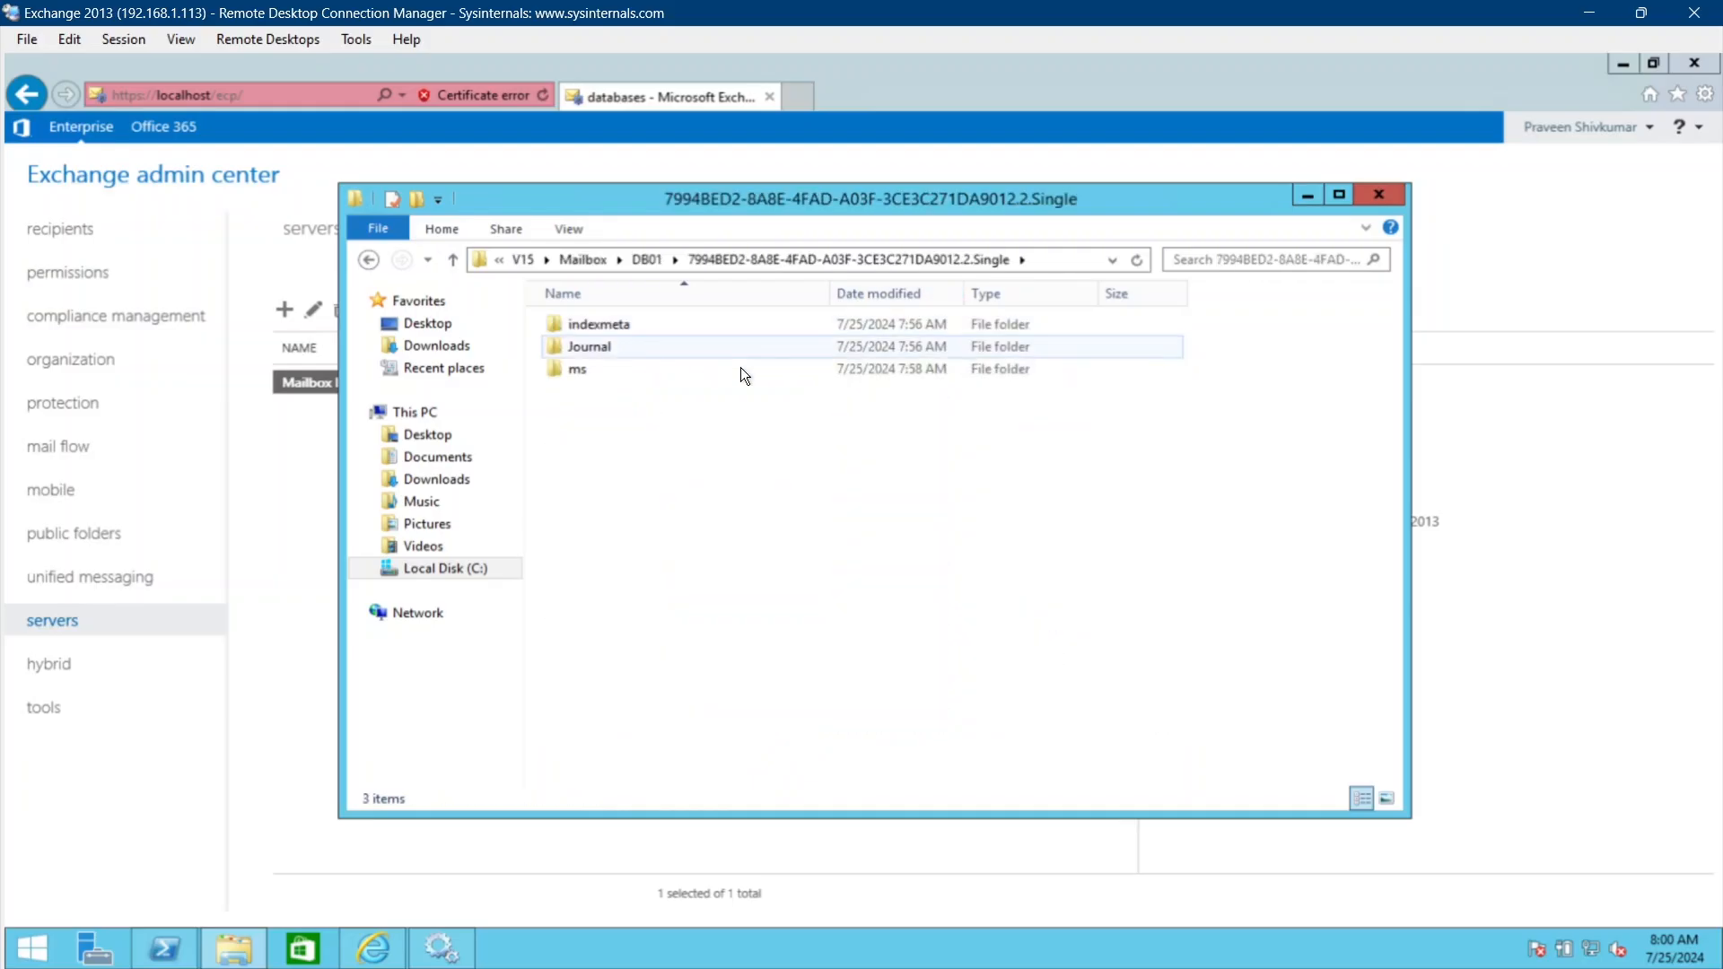
pyautogui.click(660, 261)
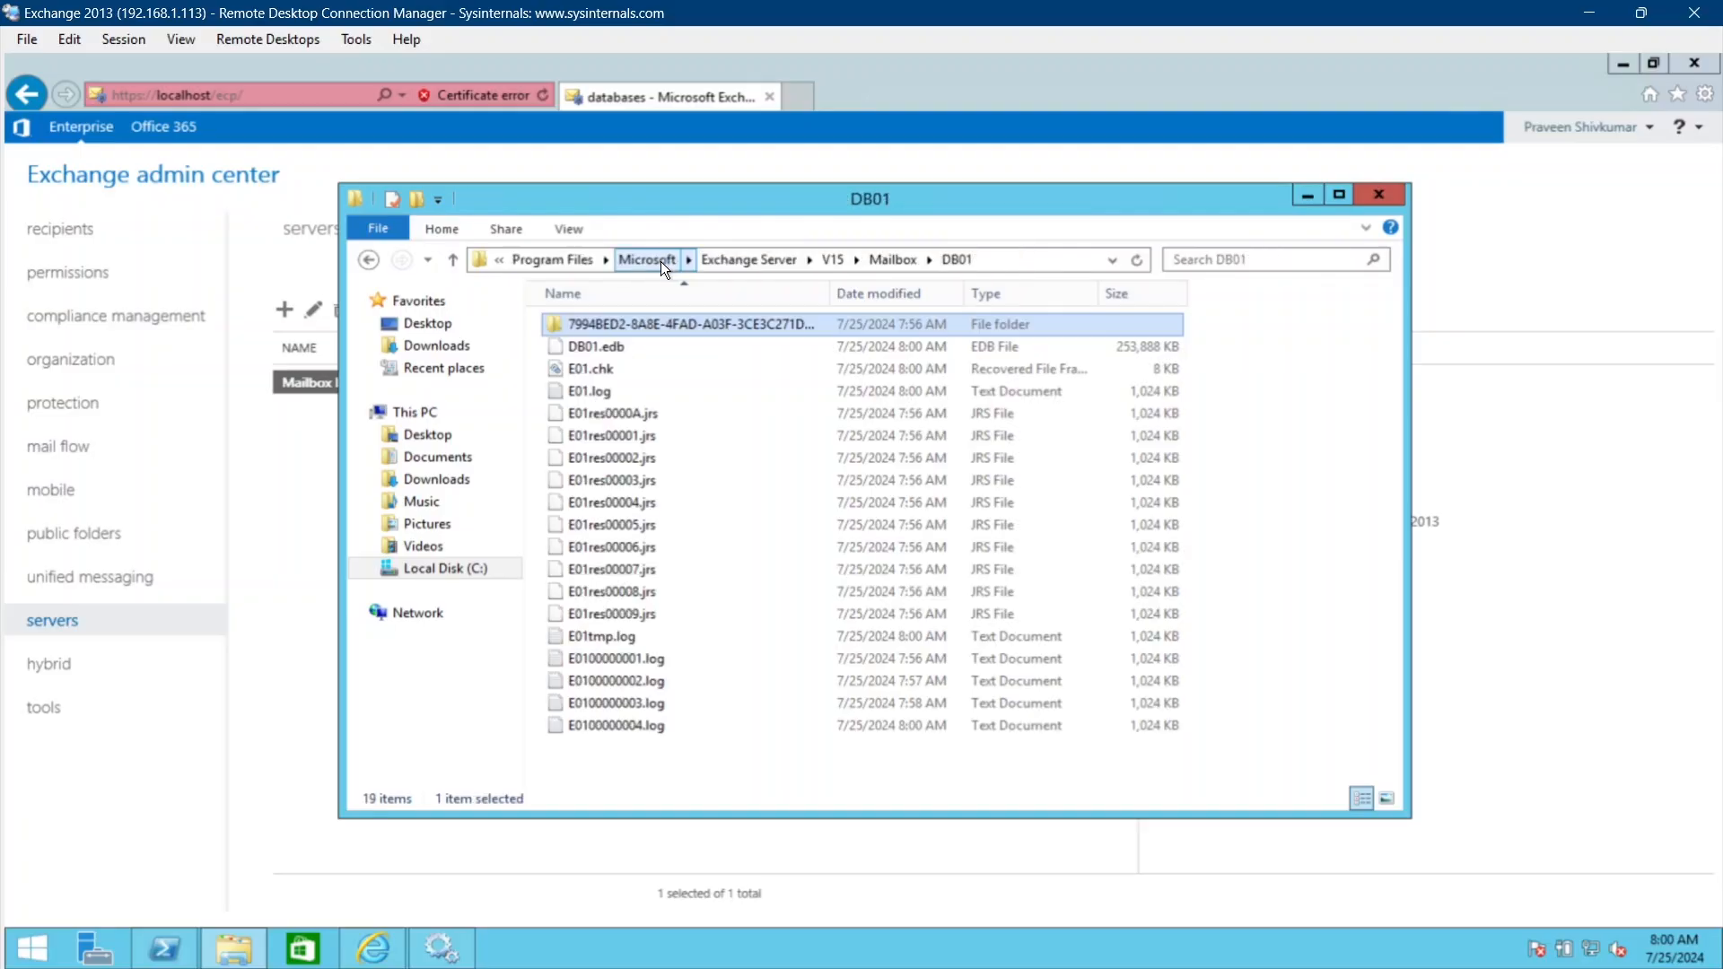
pyautogui.click(871, 262)
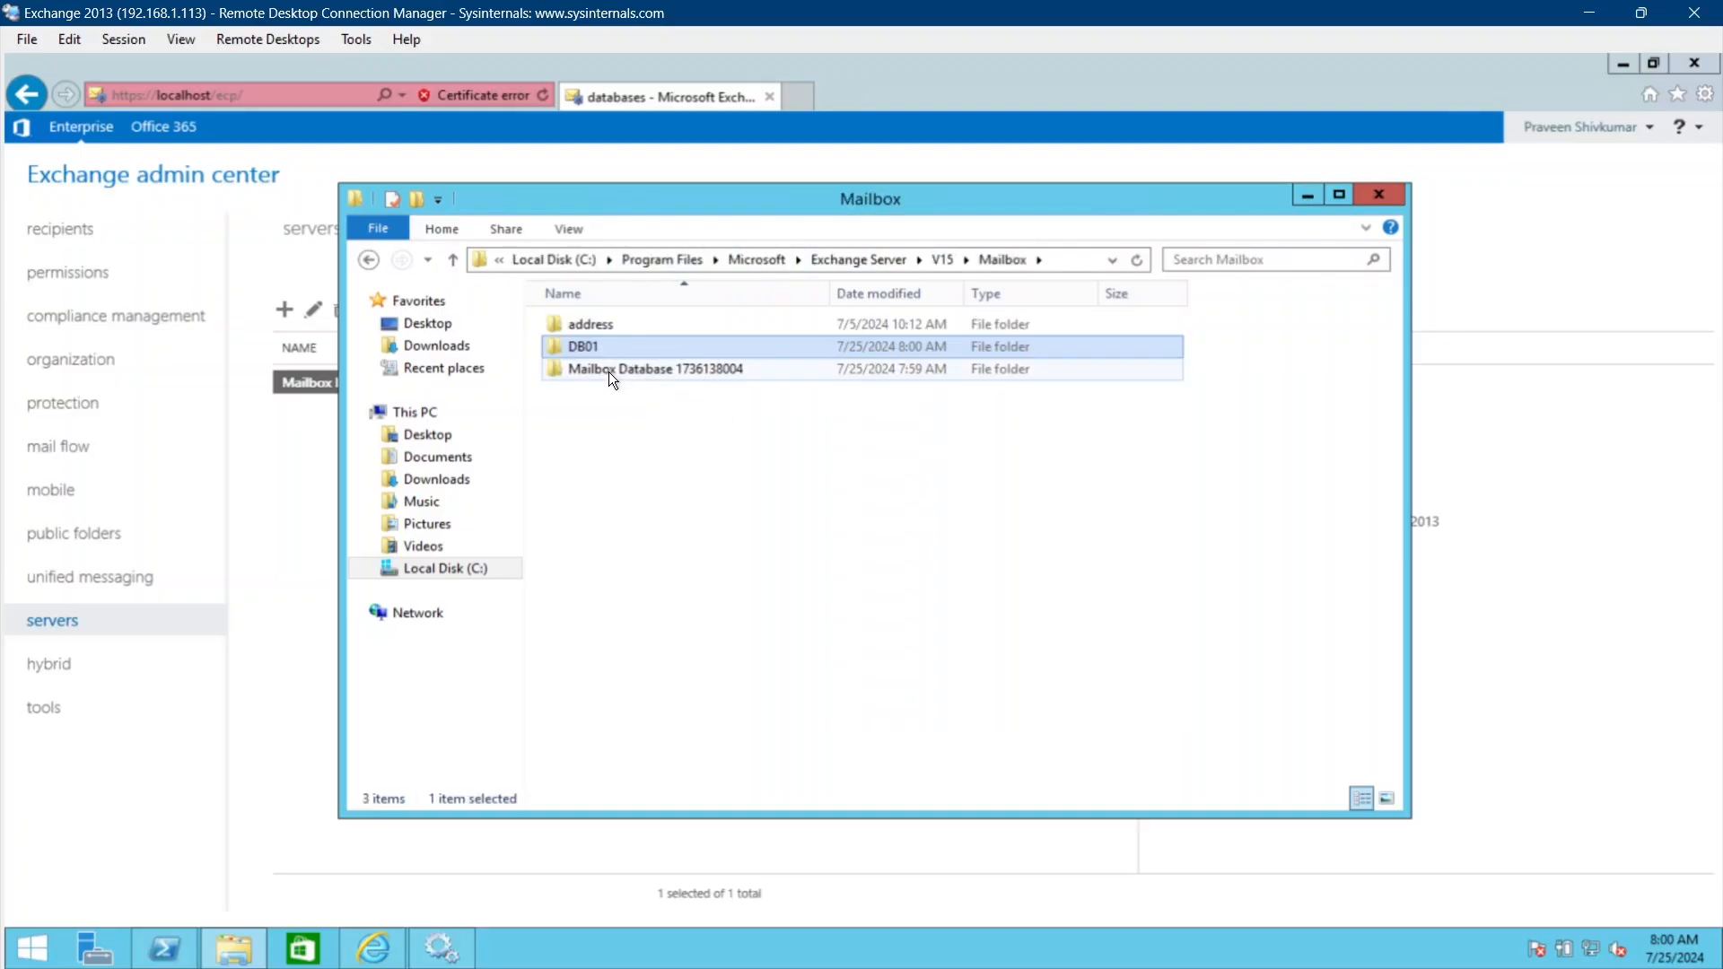
# Delete the leftover DB01 folder from the Mailbox directory, minimize File Explorer, and dismiss the database removal warning.
pyautogui.moveTo(583, 350)
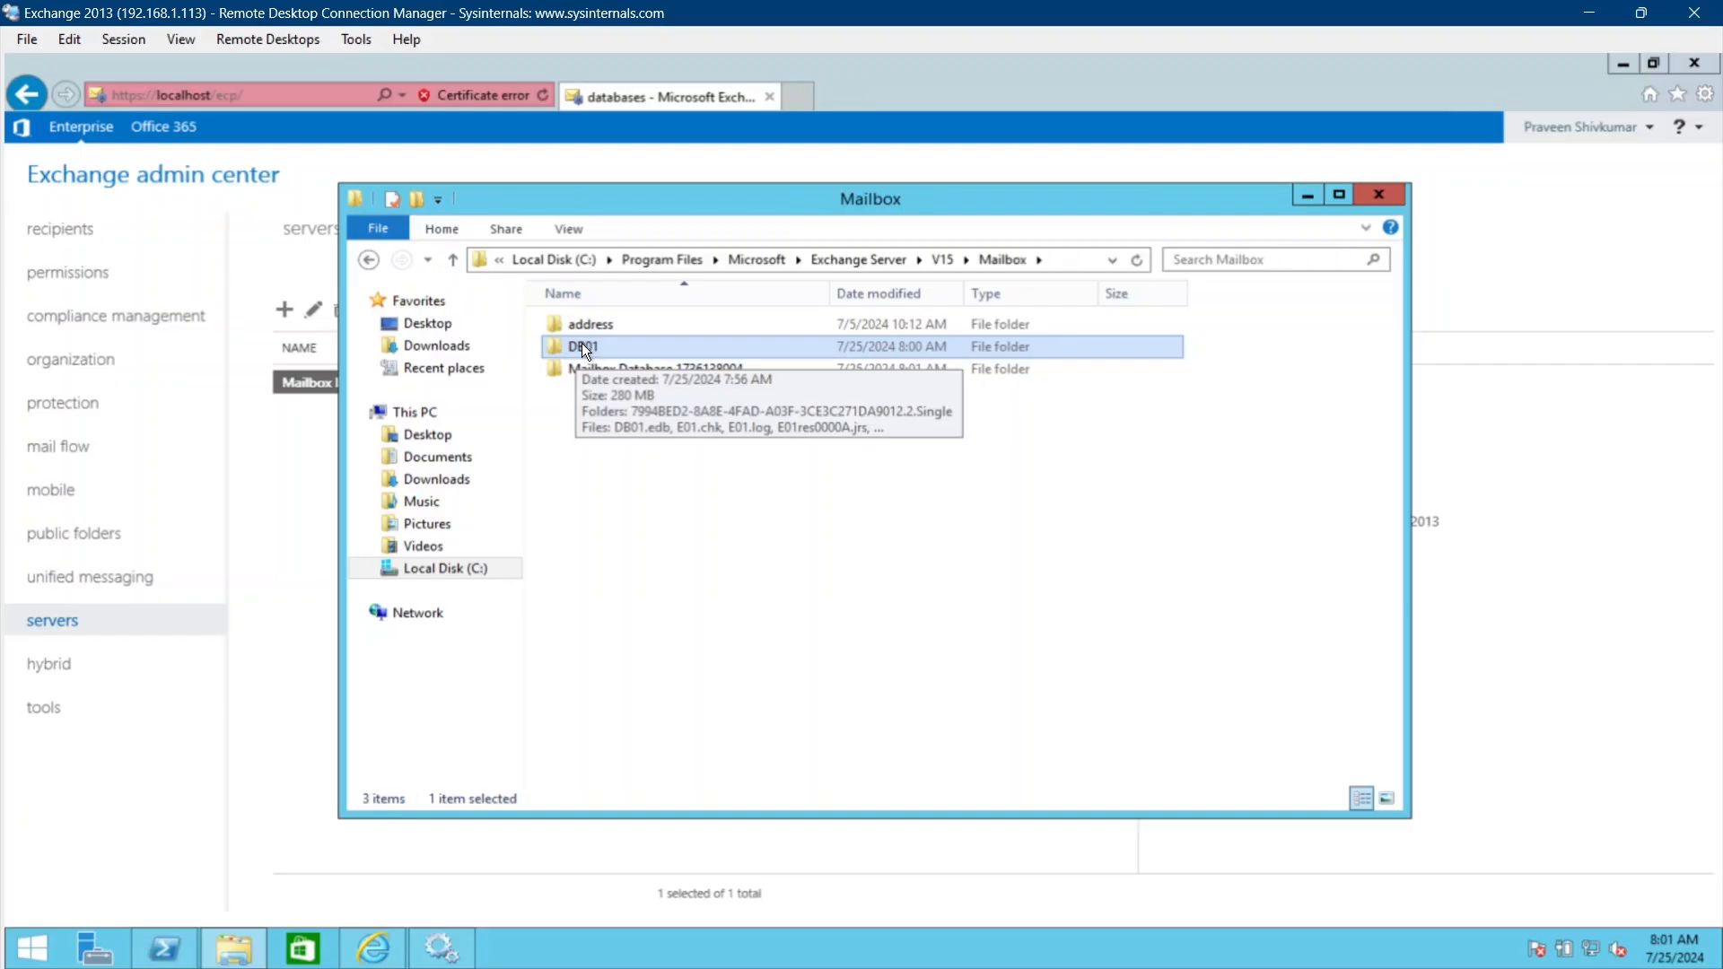
pyautogui.rightClick(582, 347)
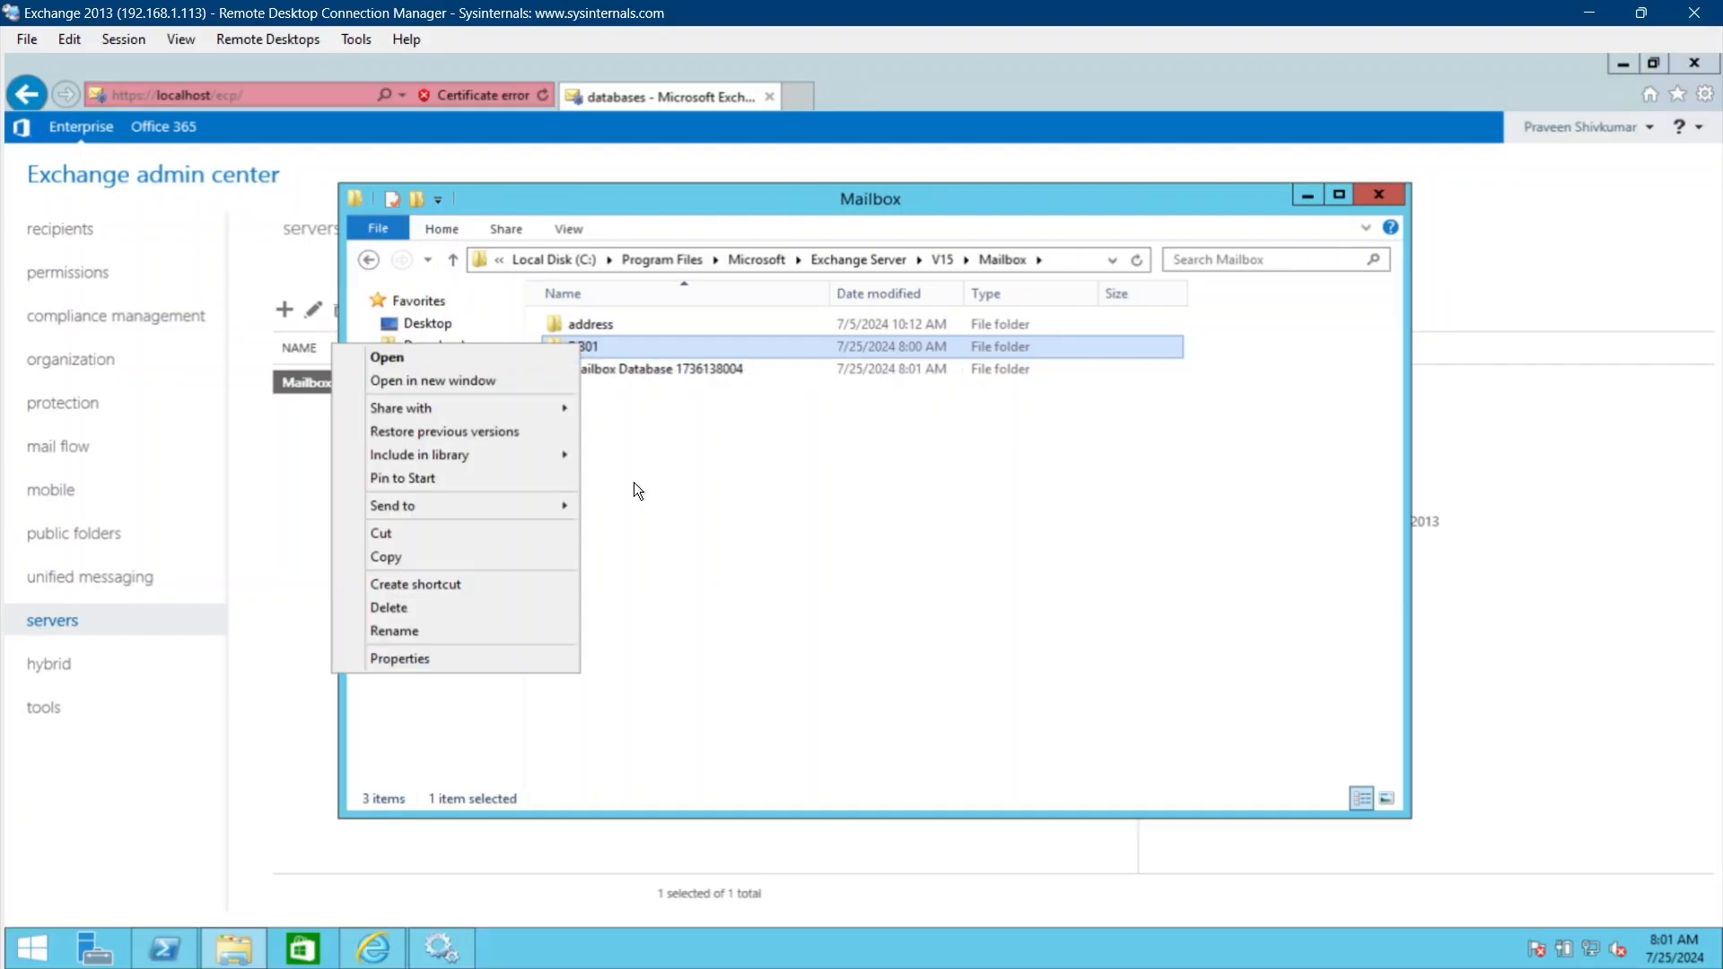
pyautogui.click(441, 607)
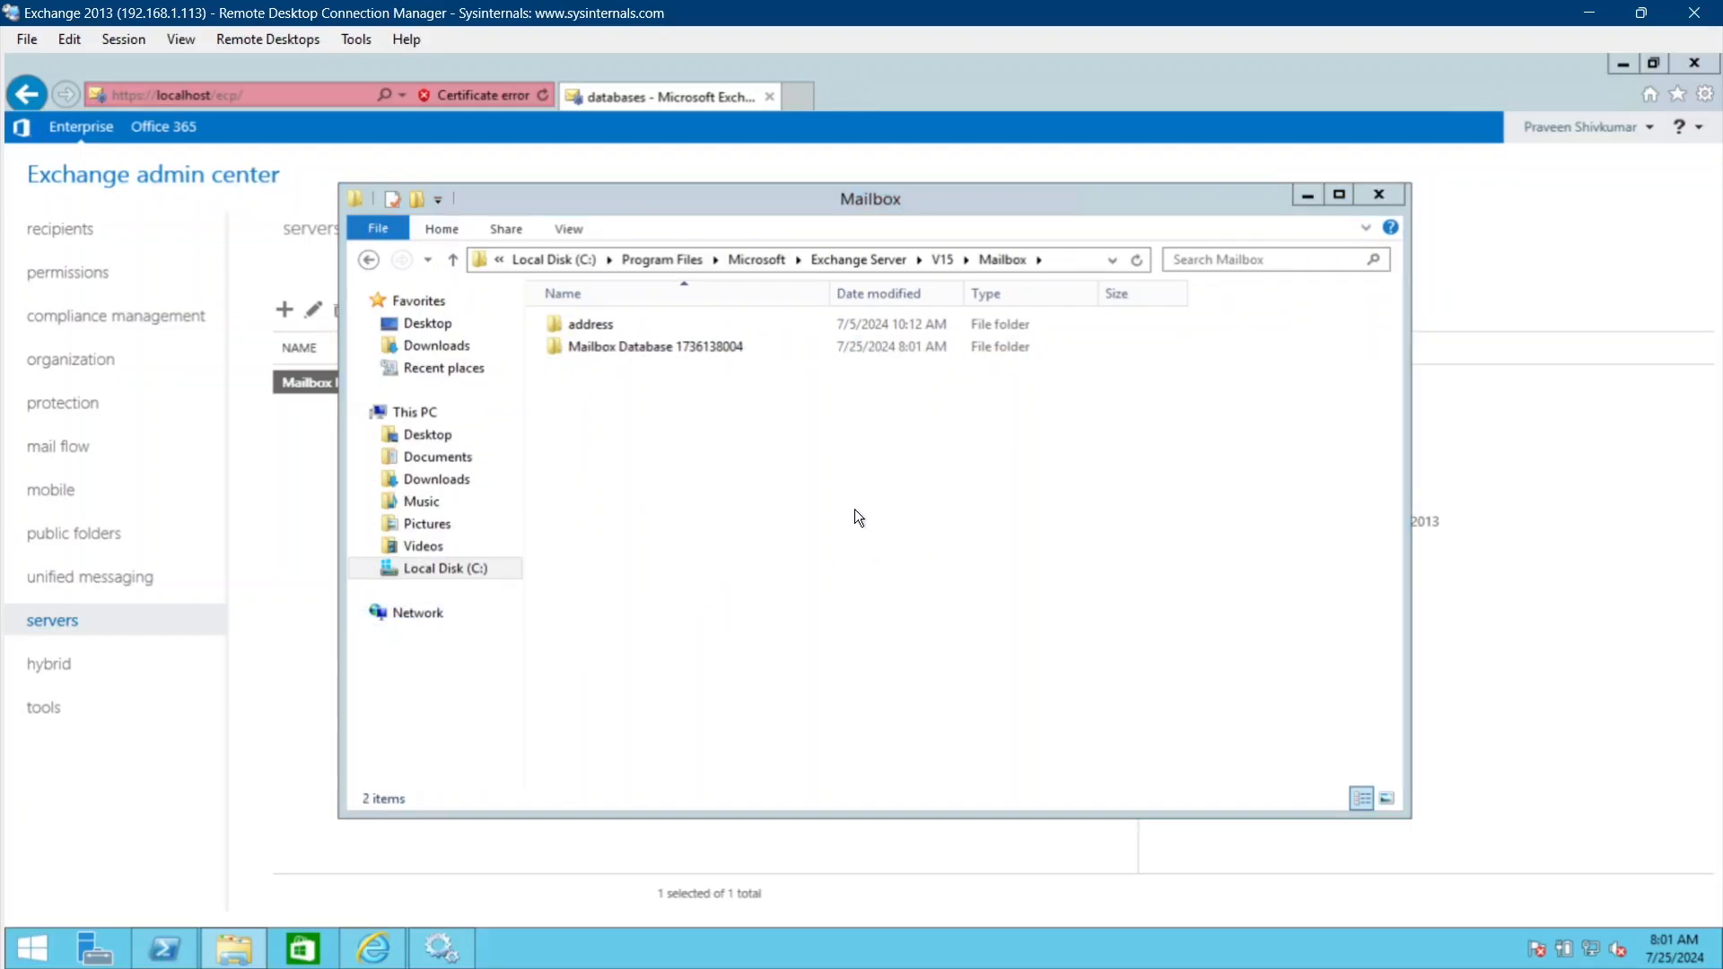
pyautogui.click(1308, 197)
pyautogui.click(987, 619)
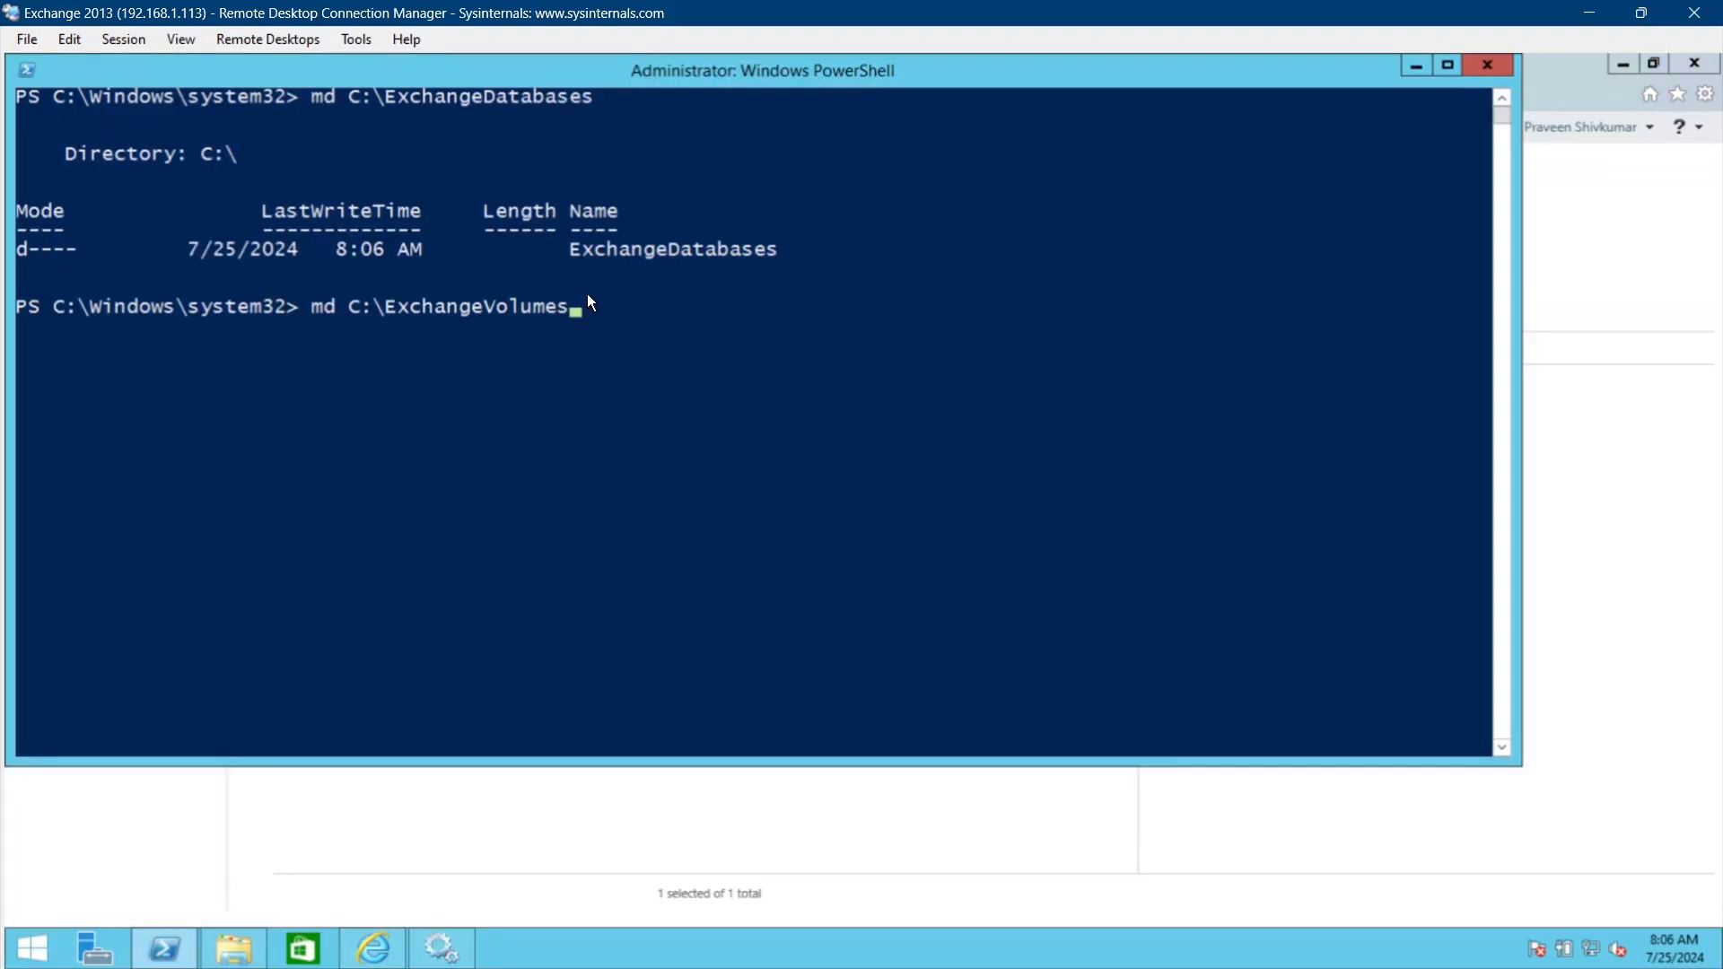
# Create C:\ExchangeVolumes and the subfolders DB01, DB02, DB03 and DB04 under C:\ExchangeDatabases with md in PowerShell.
pyautogui.press('Return')
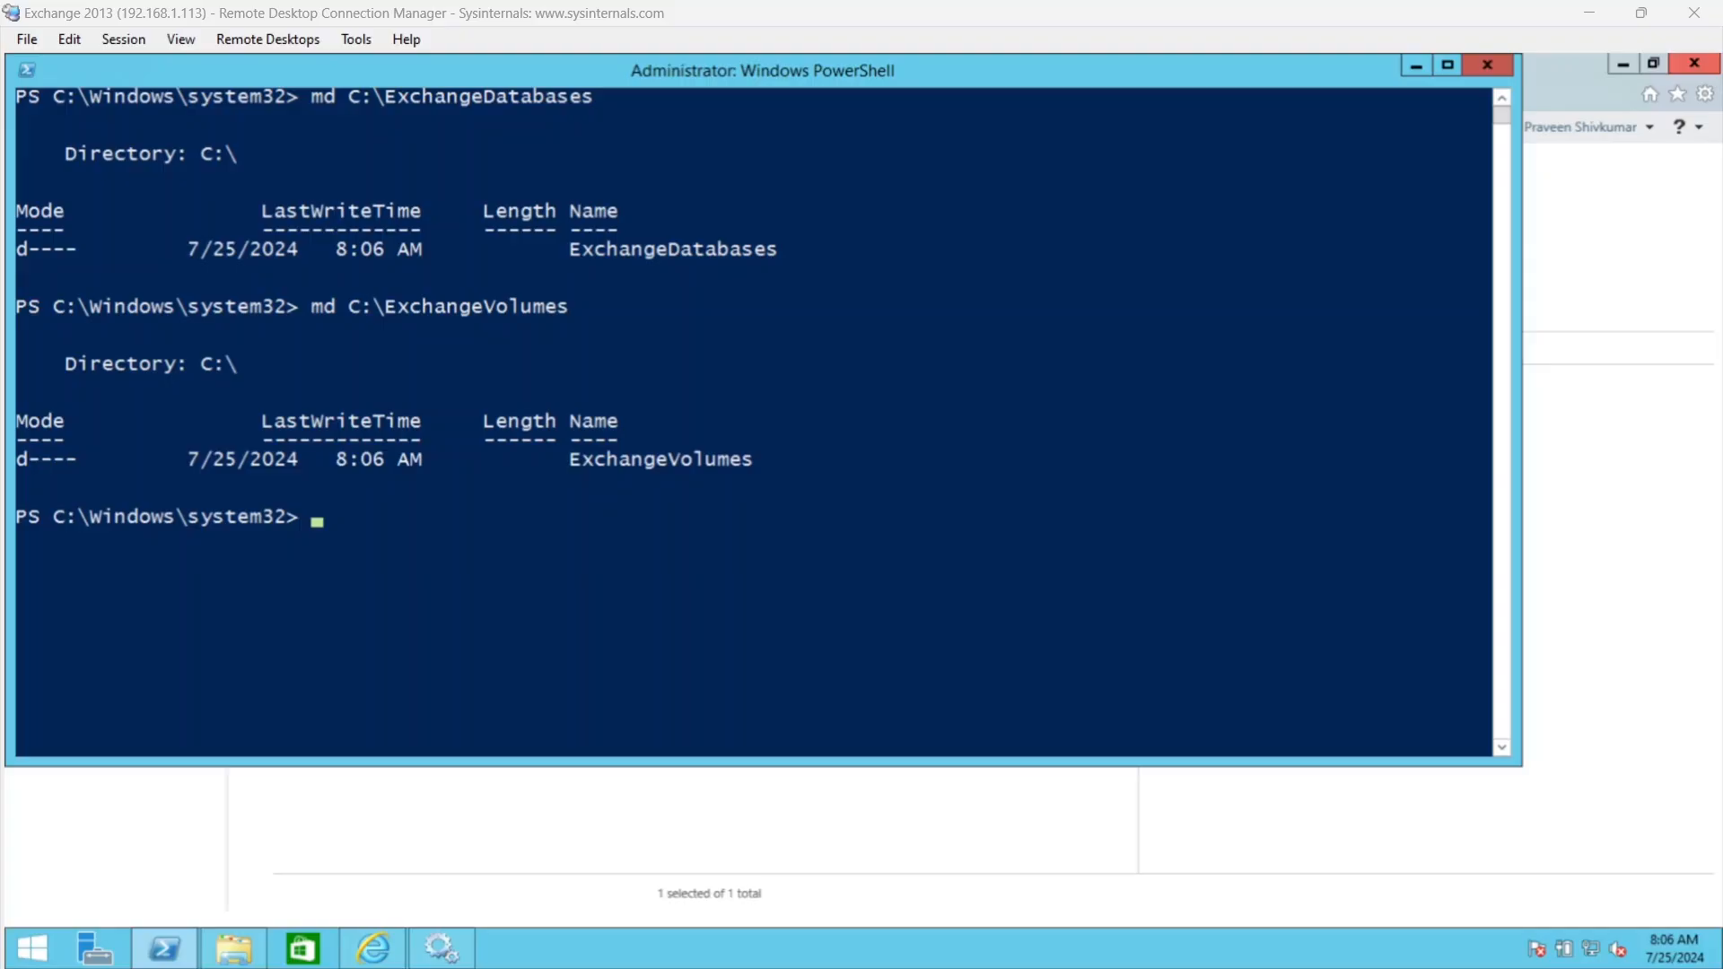
pyautogui.rightClick(1188, 543)
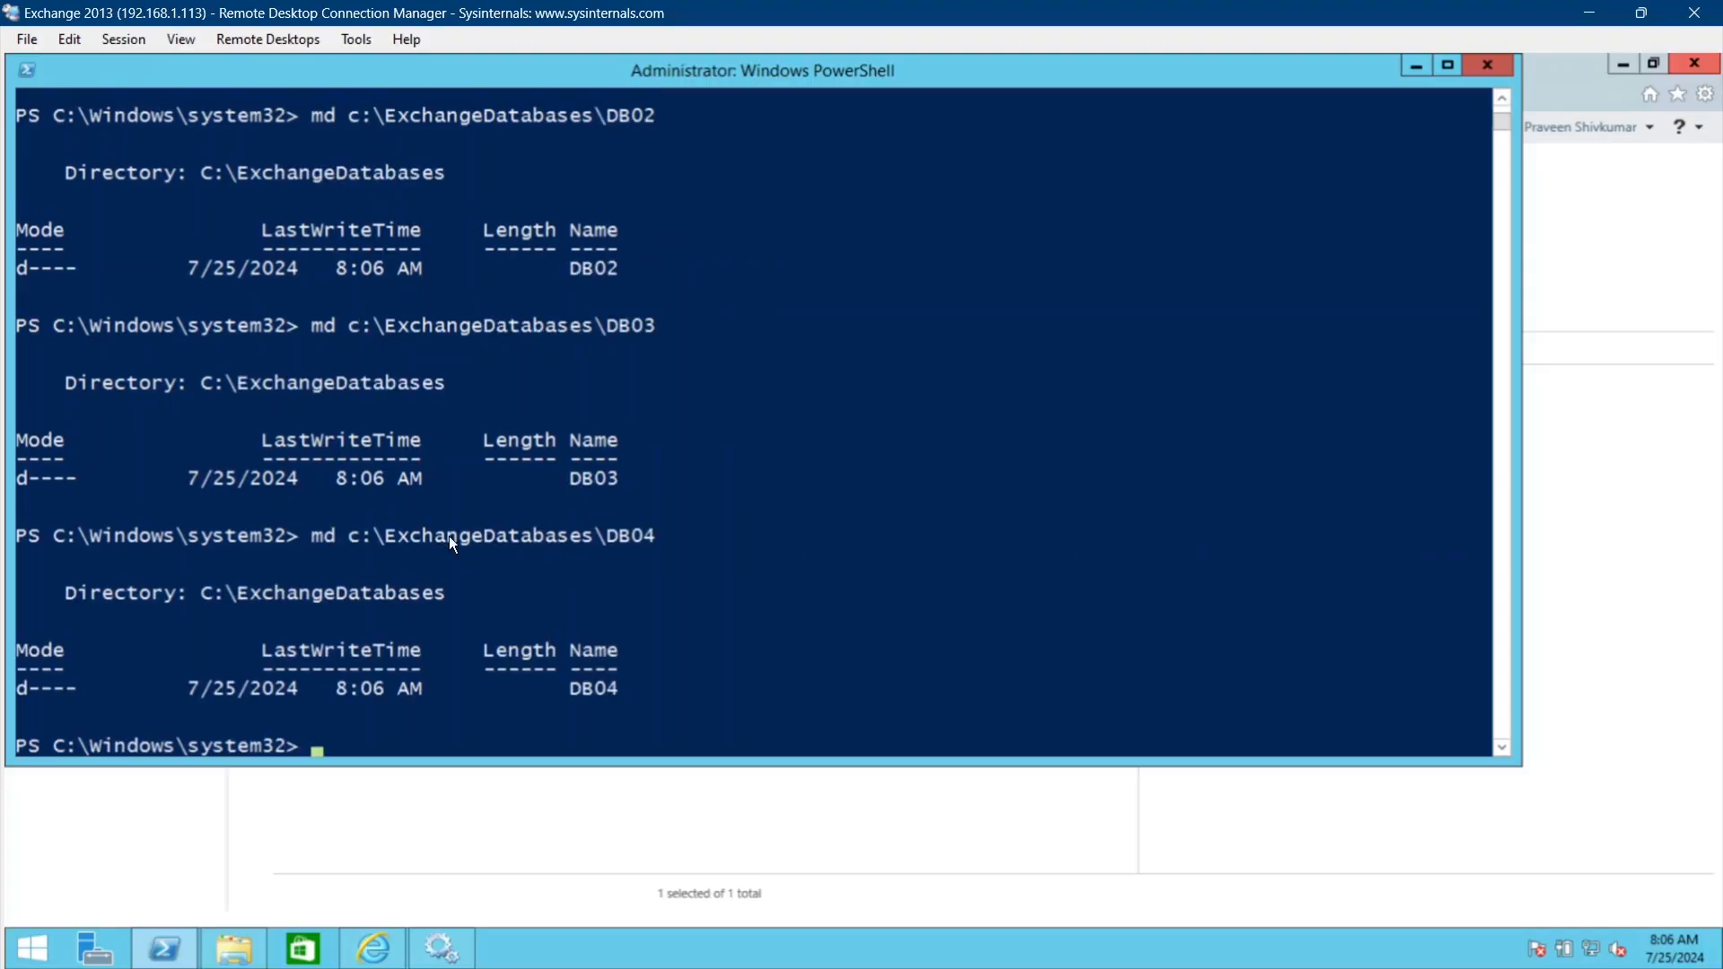
pyautogui.moveTo(385, 536); pyautogui.dragTo(686, 537)
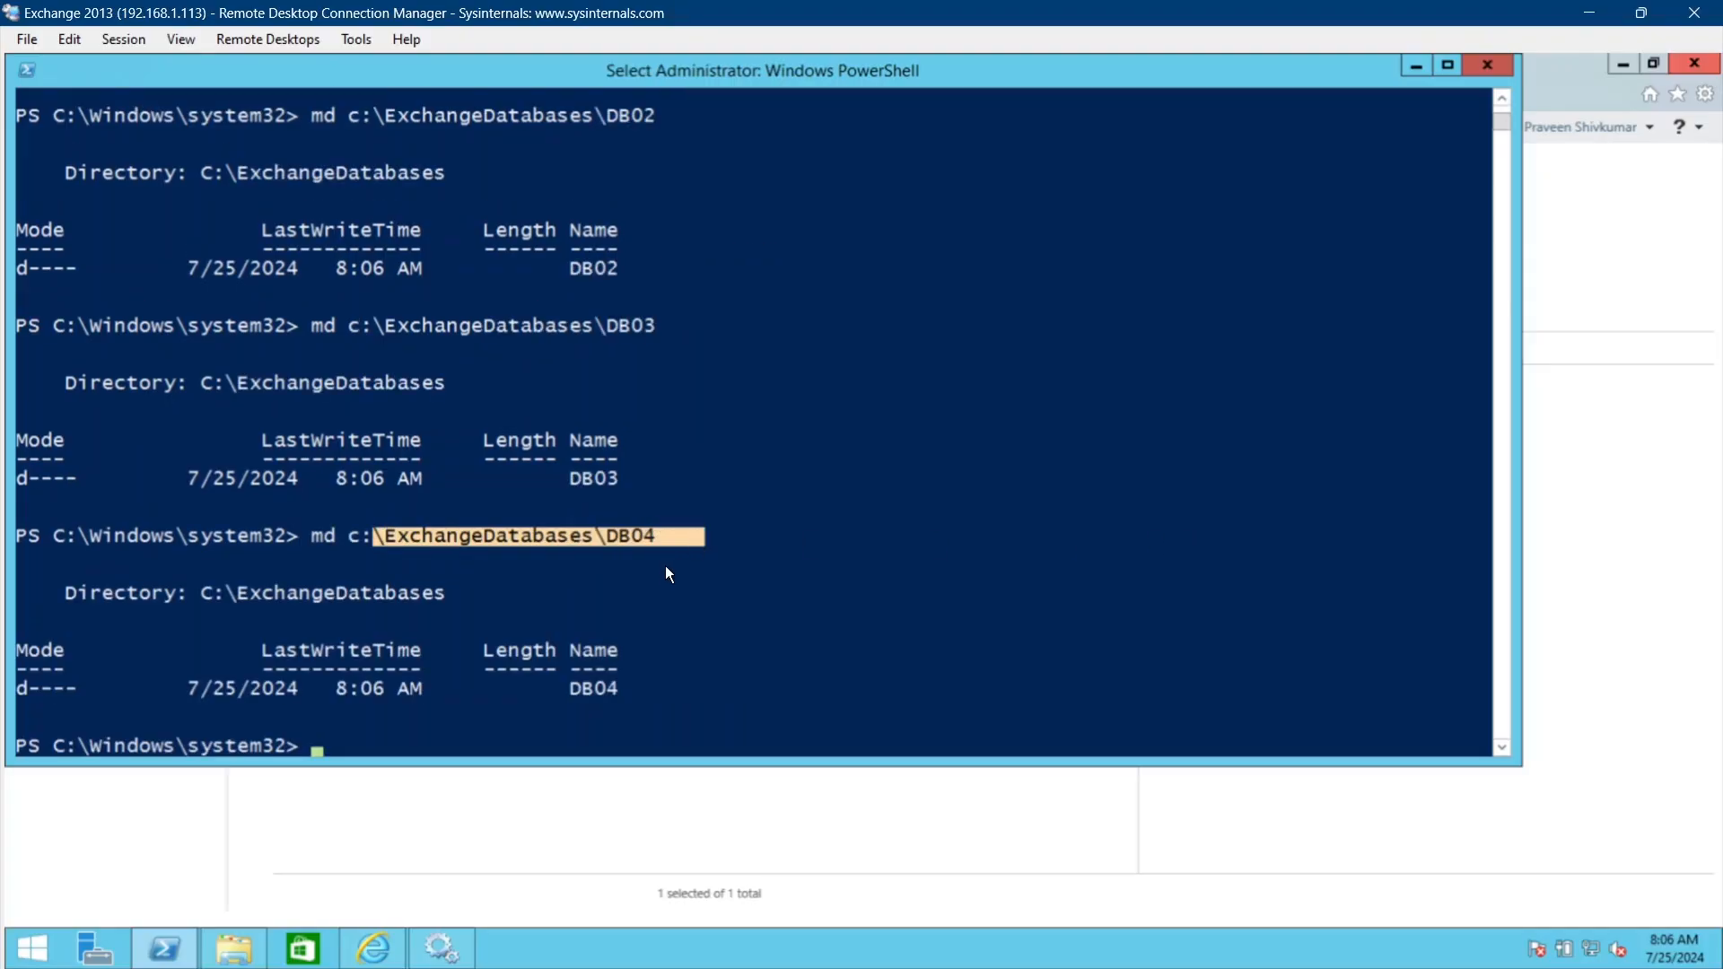
pyautogui.rightClick(665, 567)
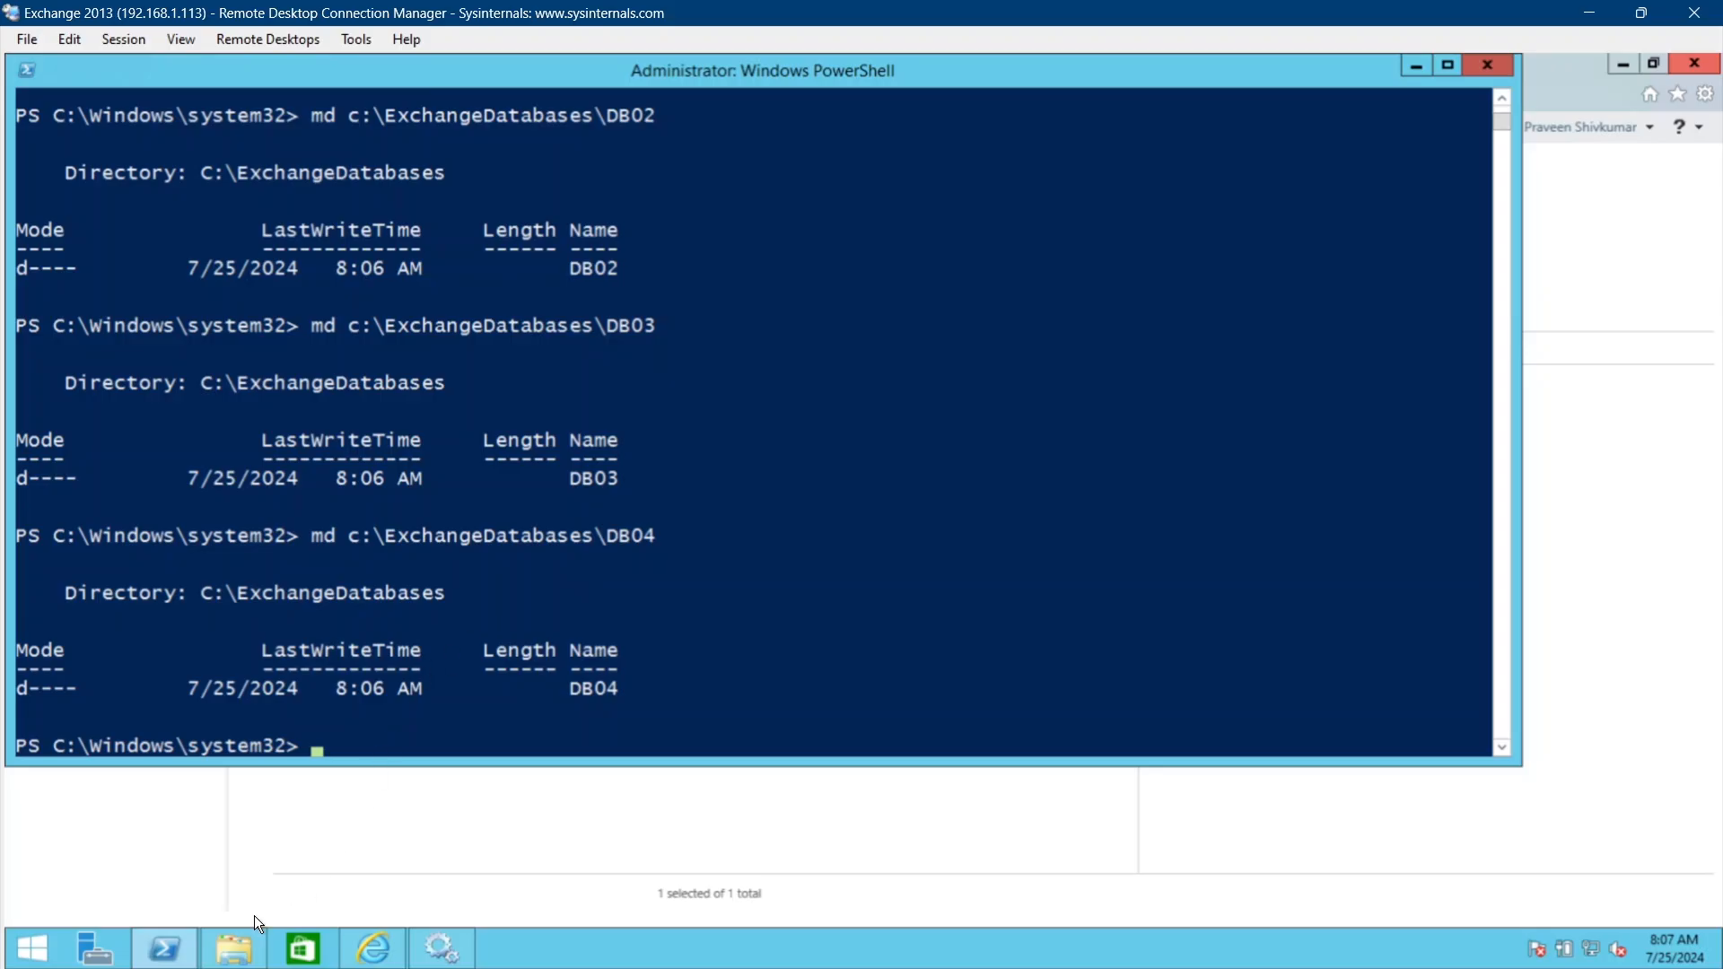
# Switch to File Explorer, refresh Local Disk (C:), and locate the ExchangeDatabases and ExchangeVolumes folders.
pyautogui.click(246, 939)
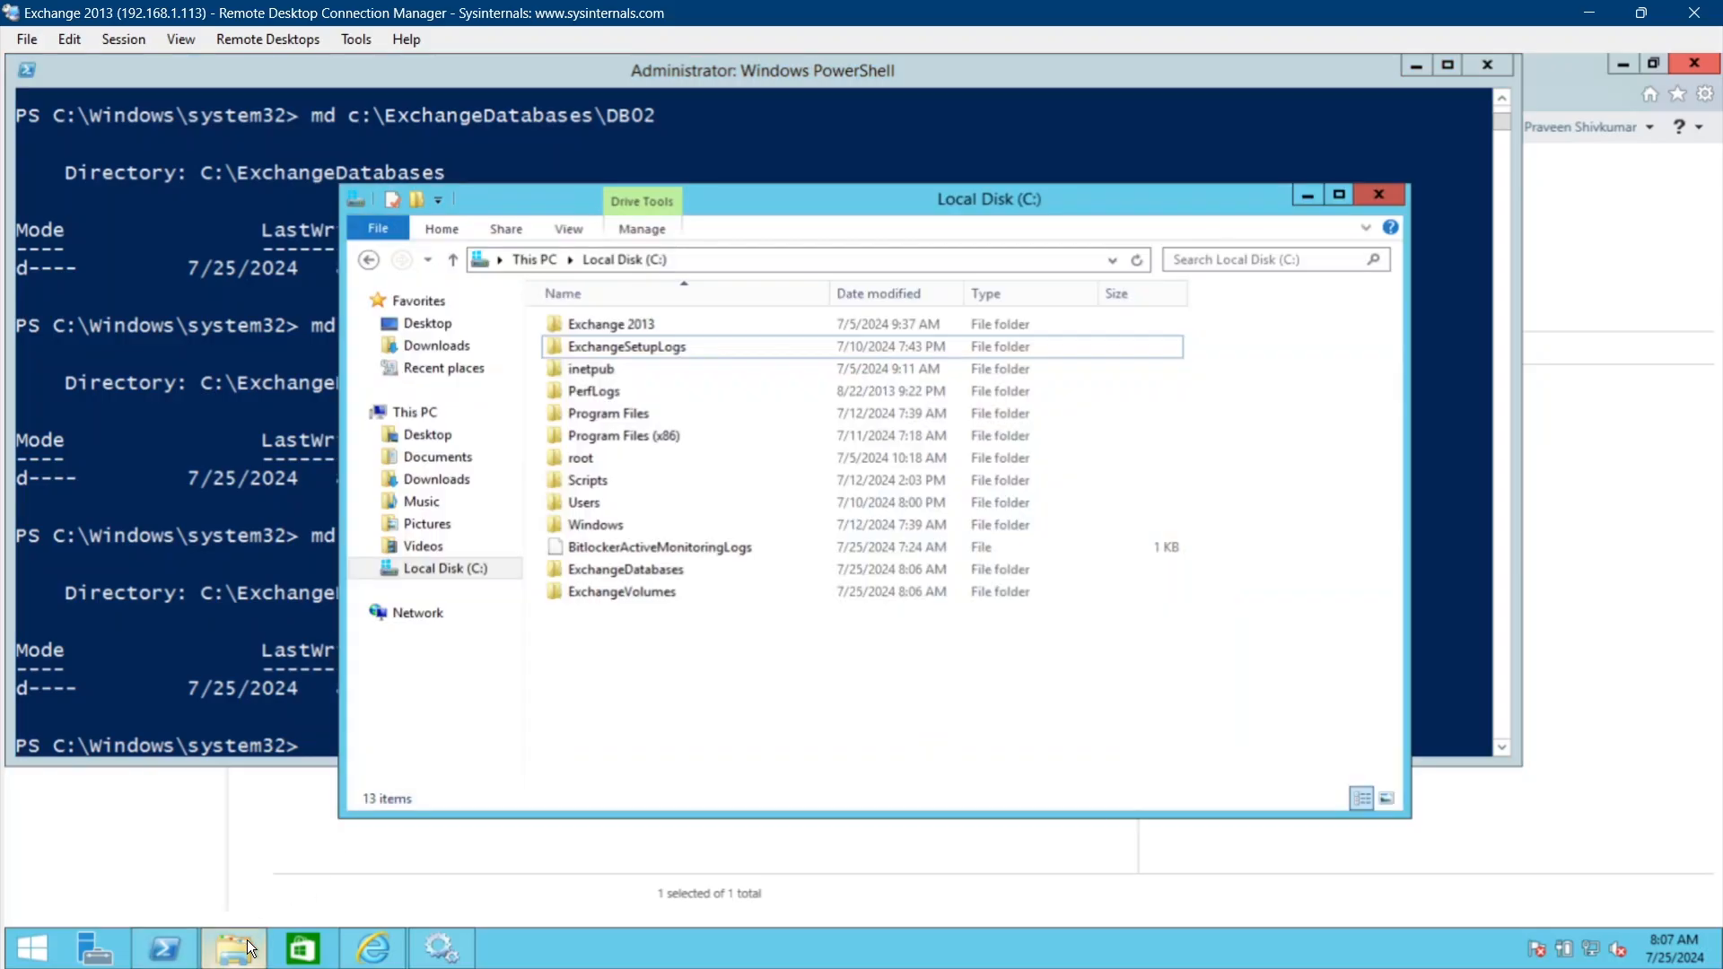
pyautogui.rightClick(782, 648)
pyautogui.click(689, 732)
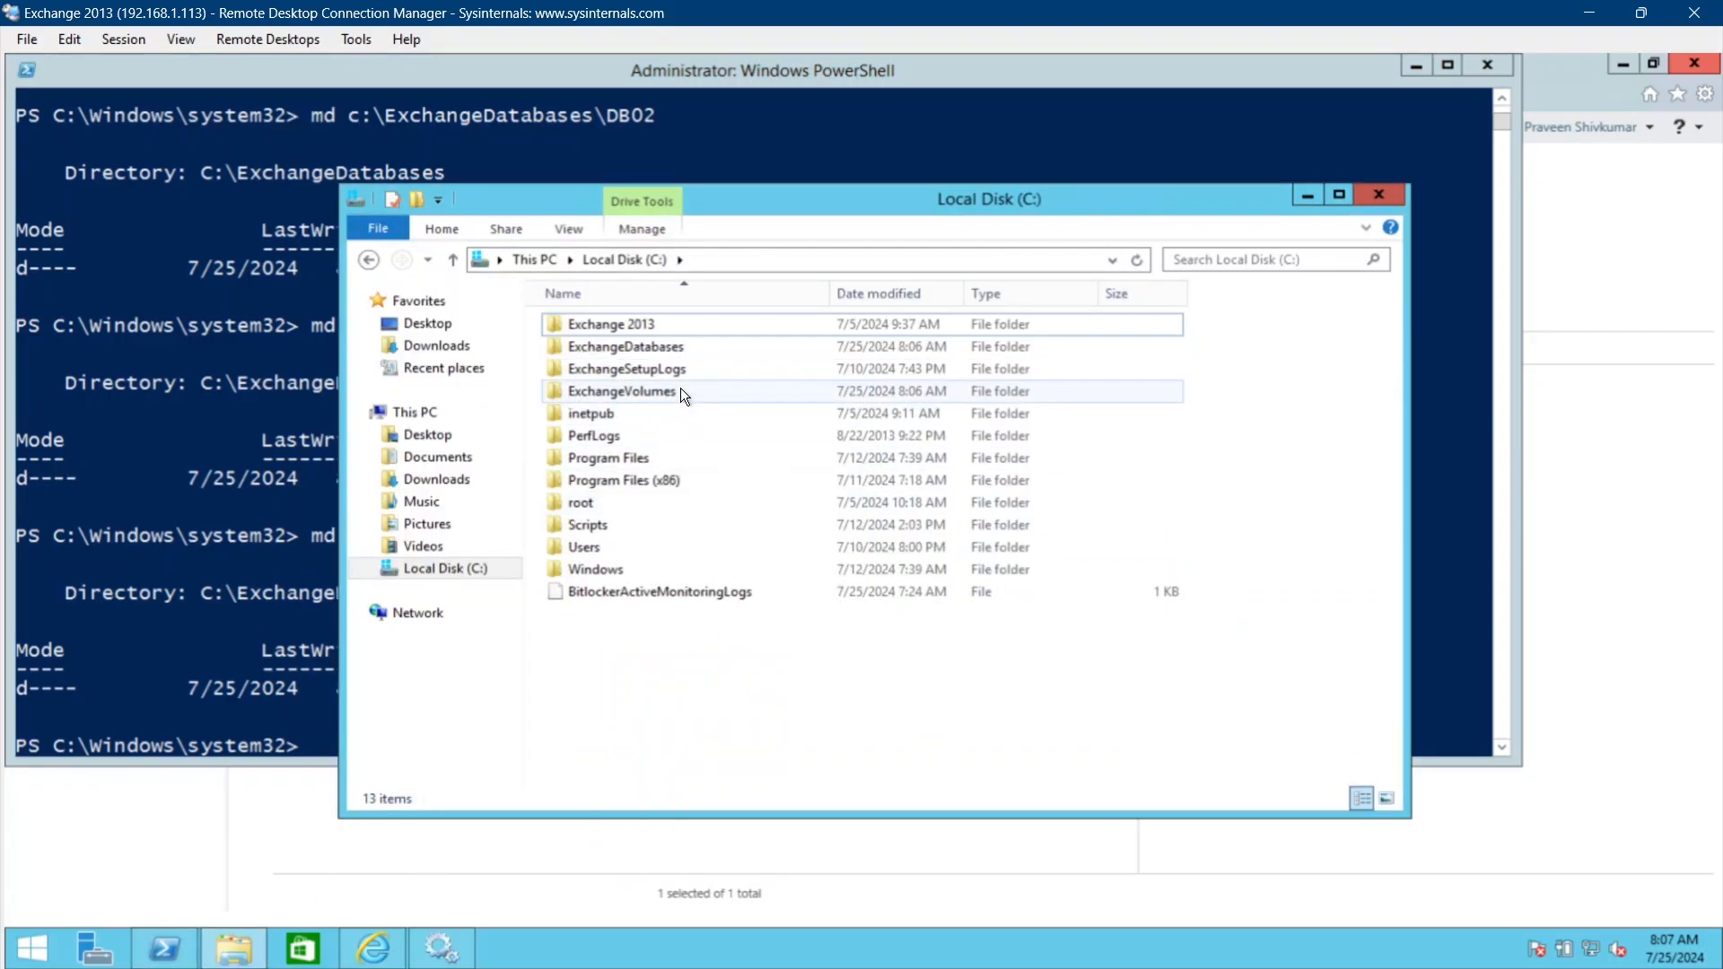
pyautogui.click(654, 353)
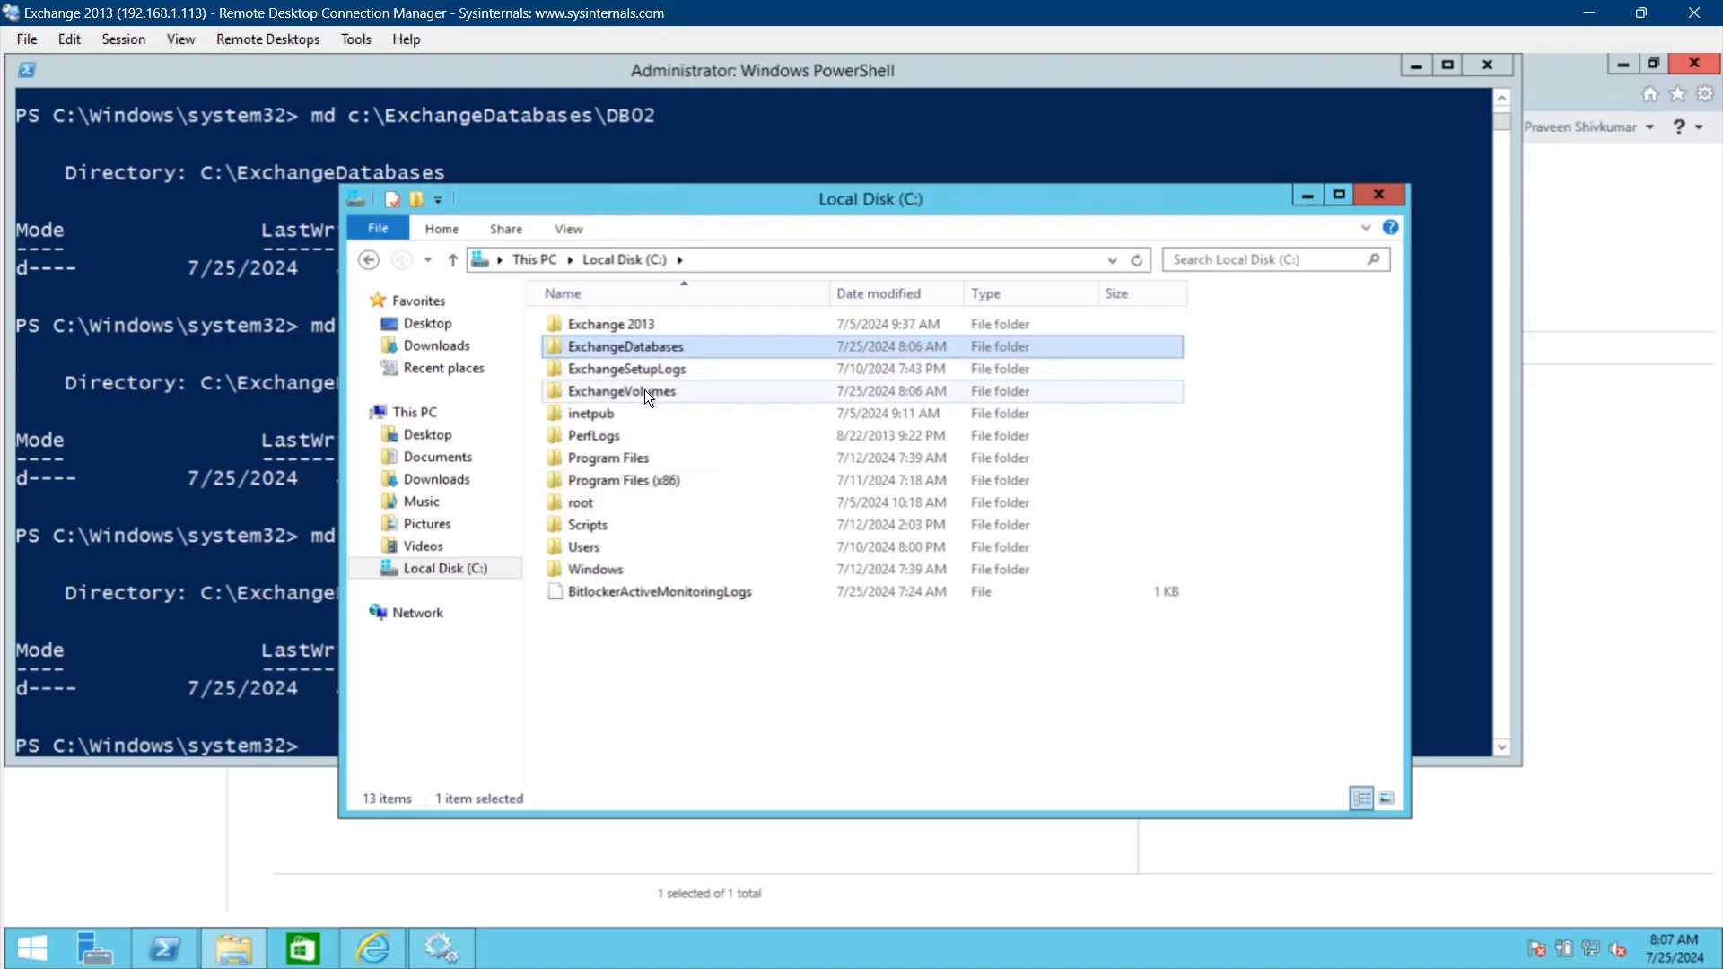
pyautogui.keyDown('ctrl'); pyautogui.click(644, 389); pyautogui.keyUp('ctrl')
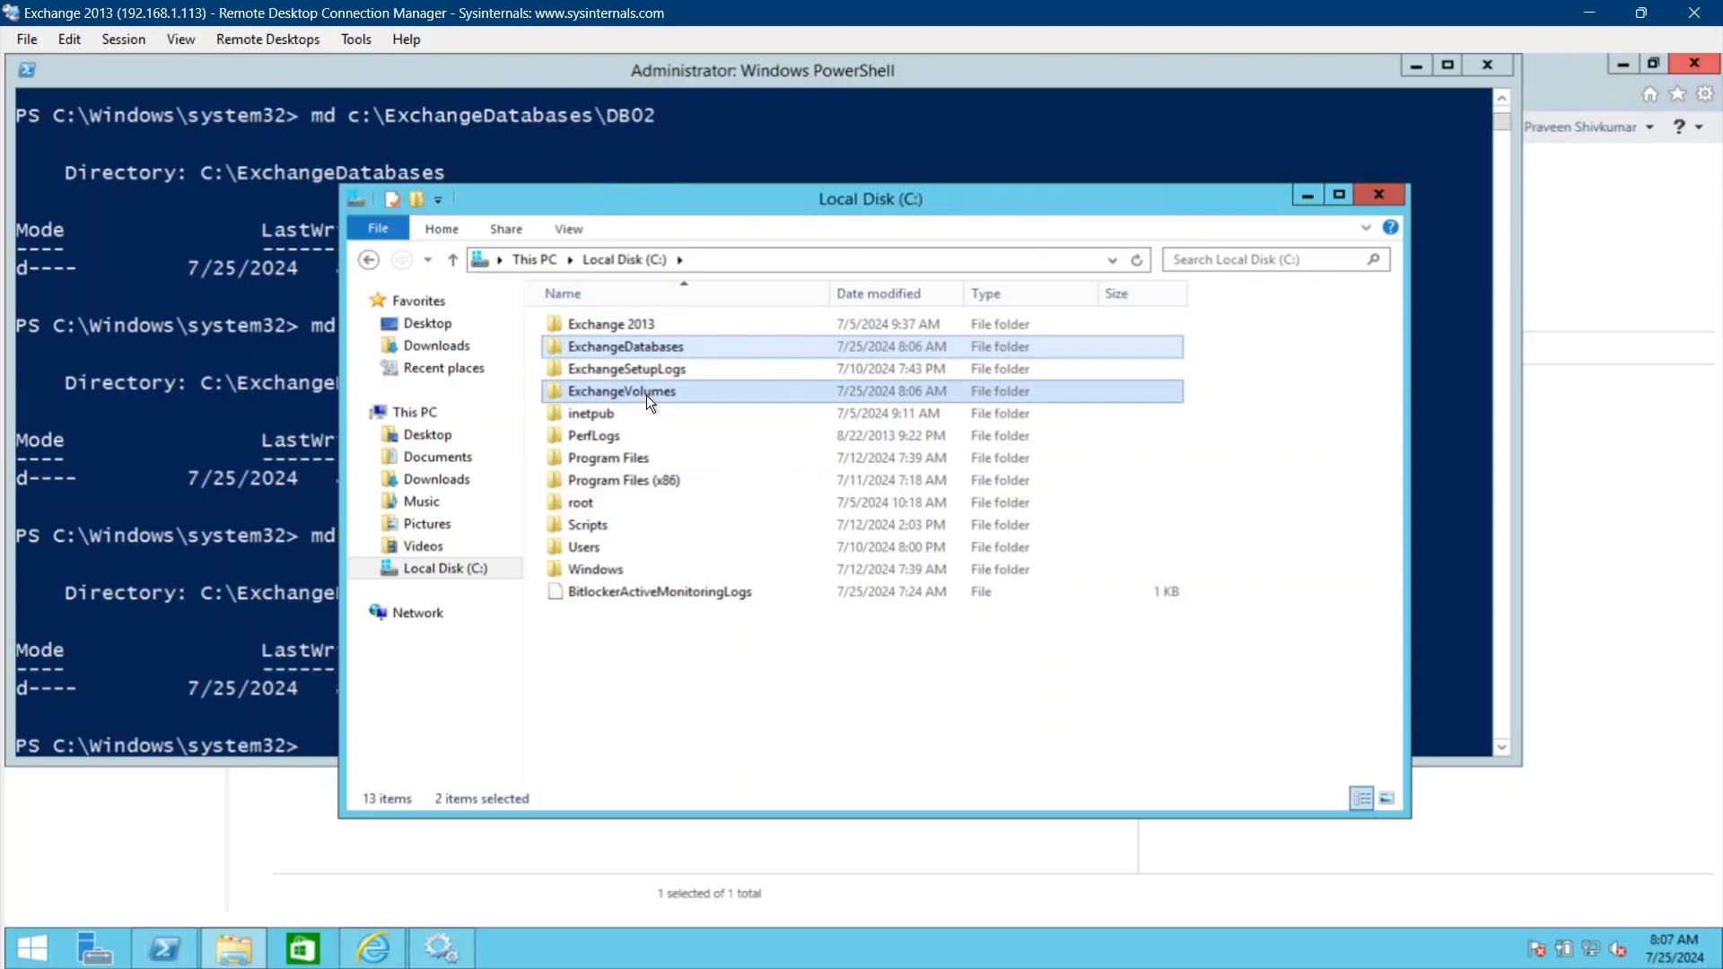
# Check the contents of the ExchangeVolumes folder, the ExchangeDatabases folder and its DB01 subfolder.
pyautogui.click(645, 393)
pyautogui.doubleClick(645, 392)
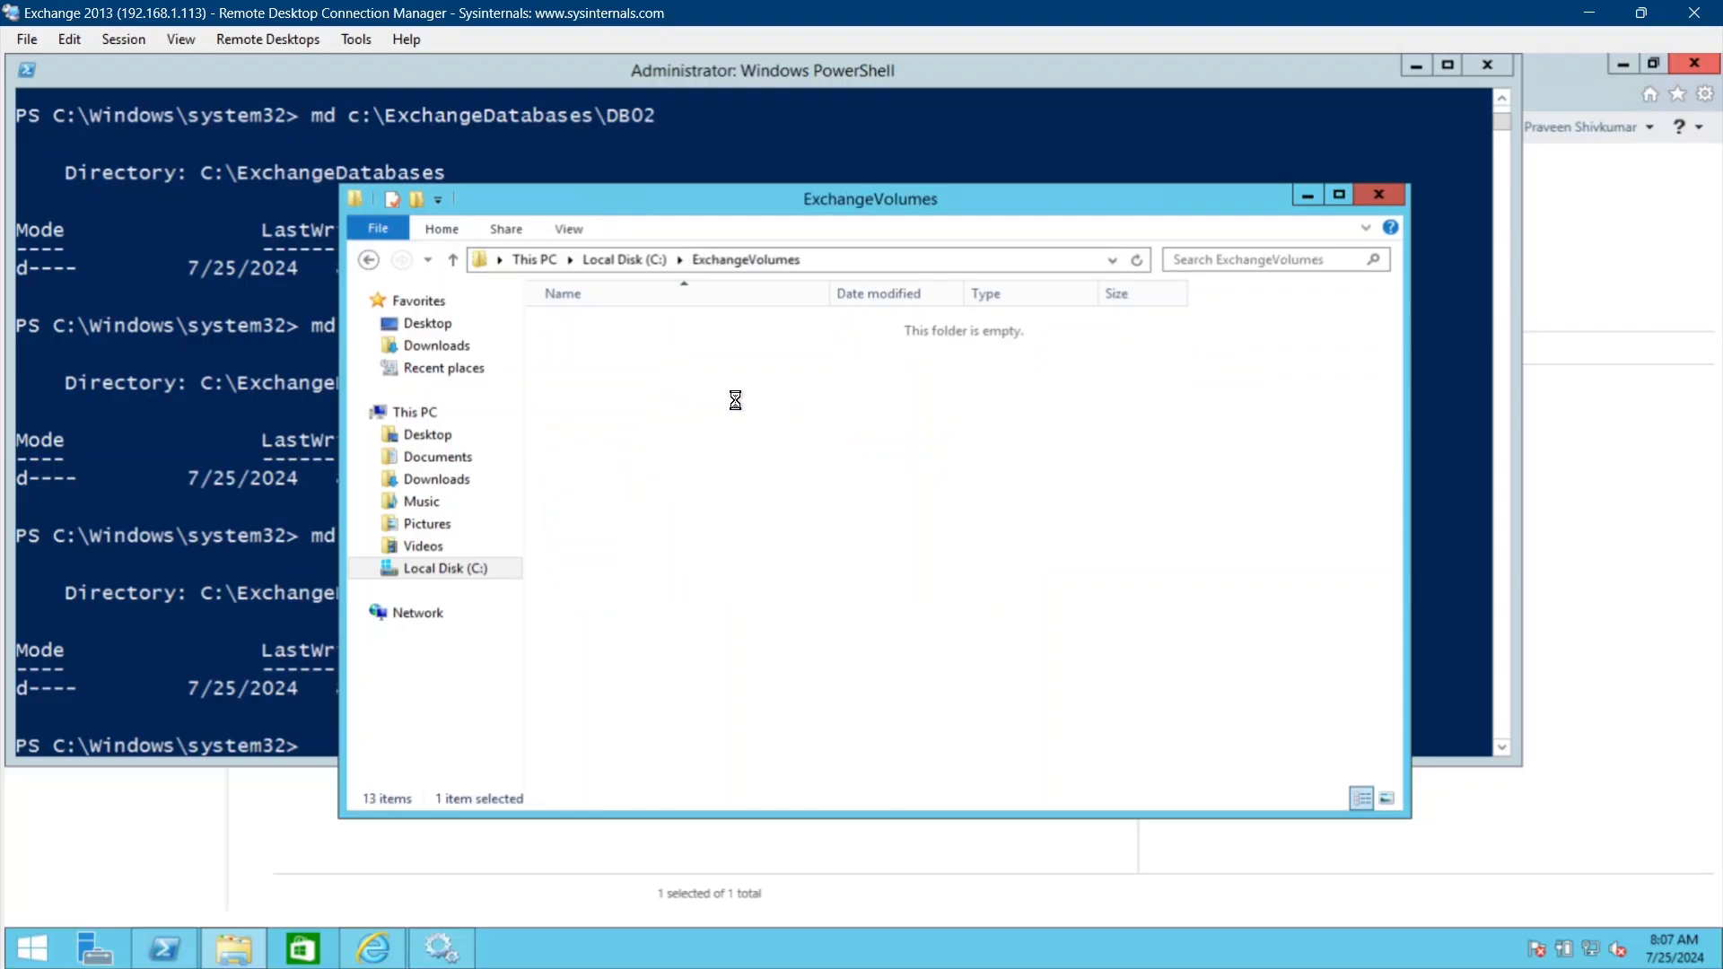
pyautogui.click(650, 262)
pyautogui.click(662, 343)
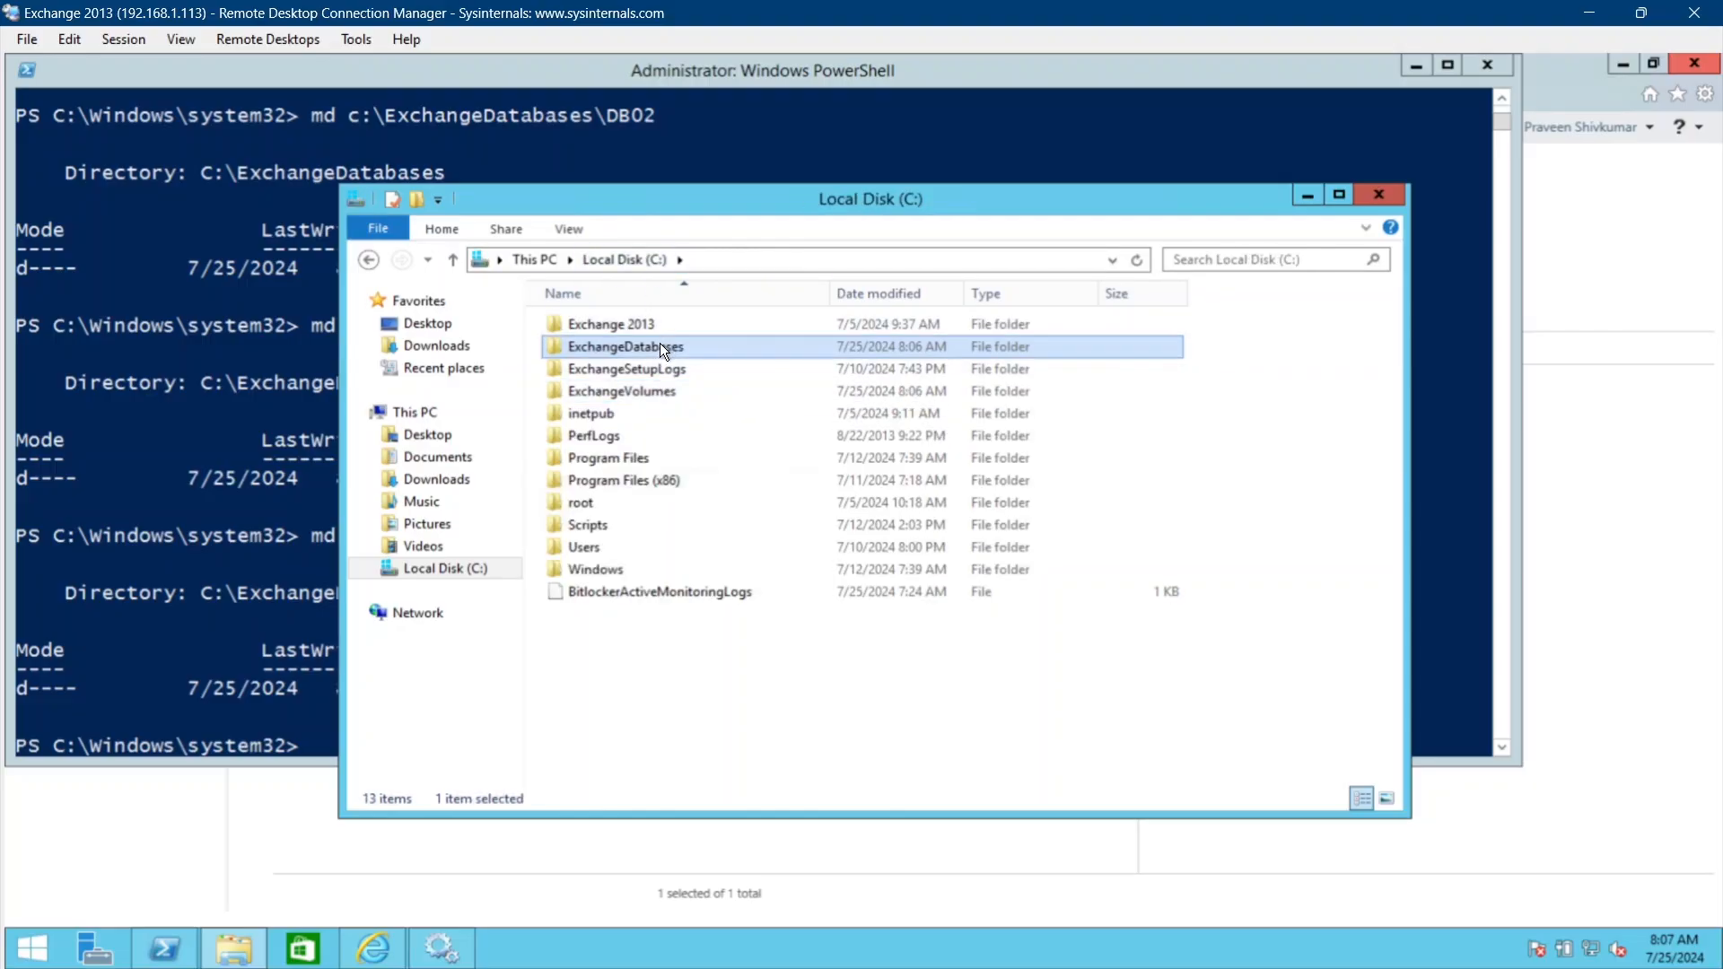
pyautogui.doubleClick(660, 345)
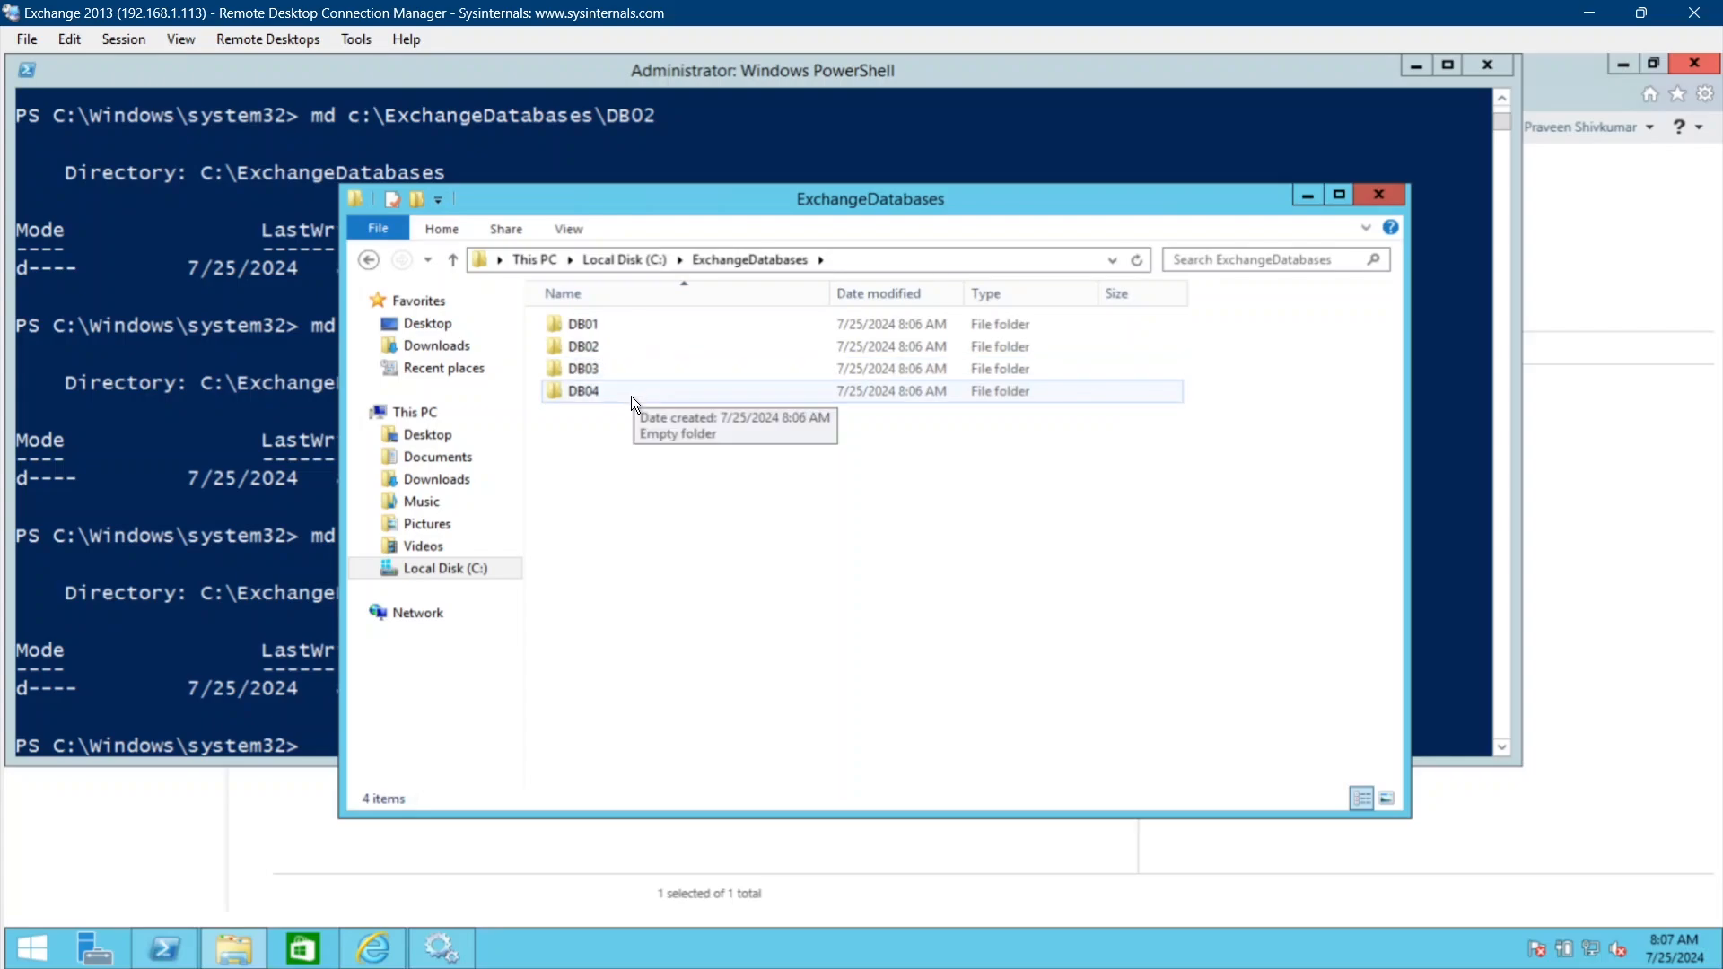
pyautogui.doubleClick(596, 325)
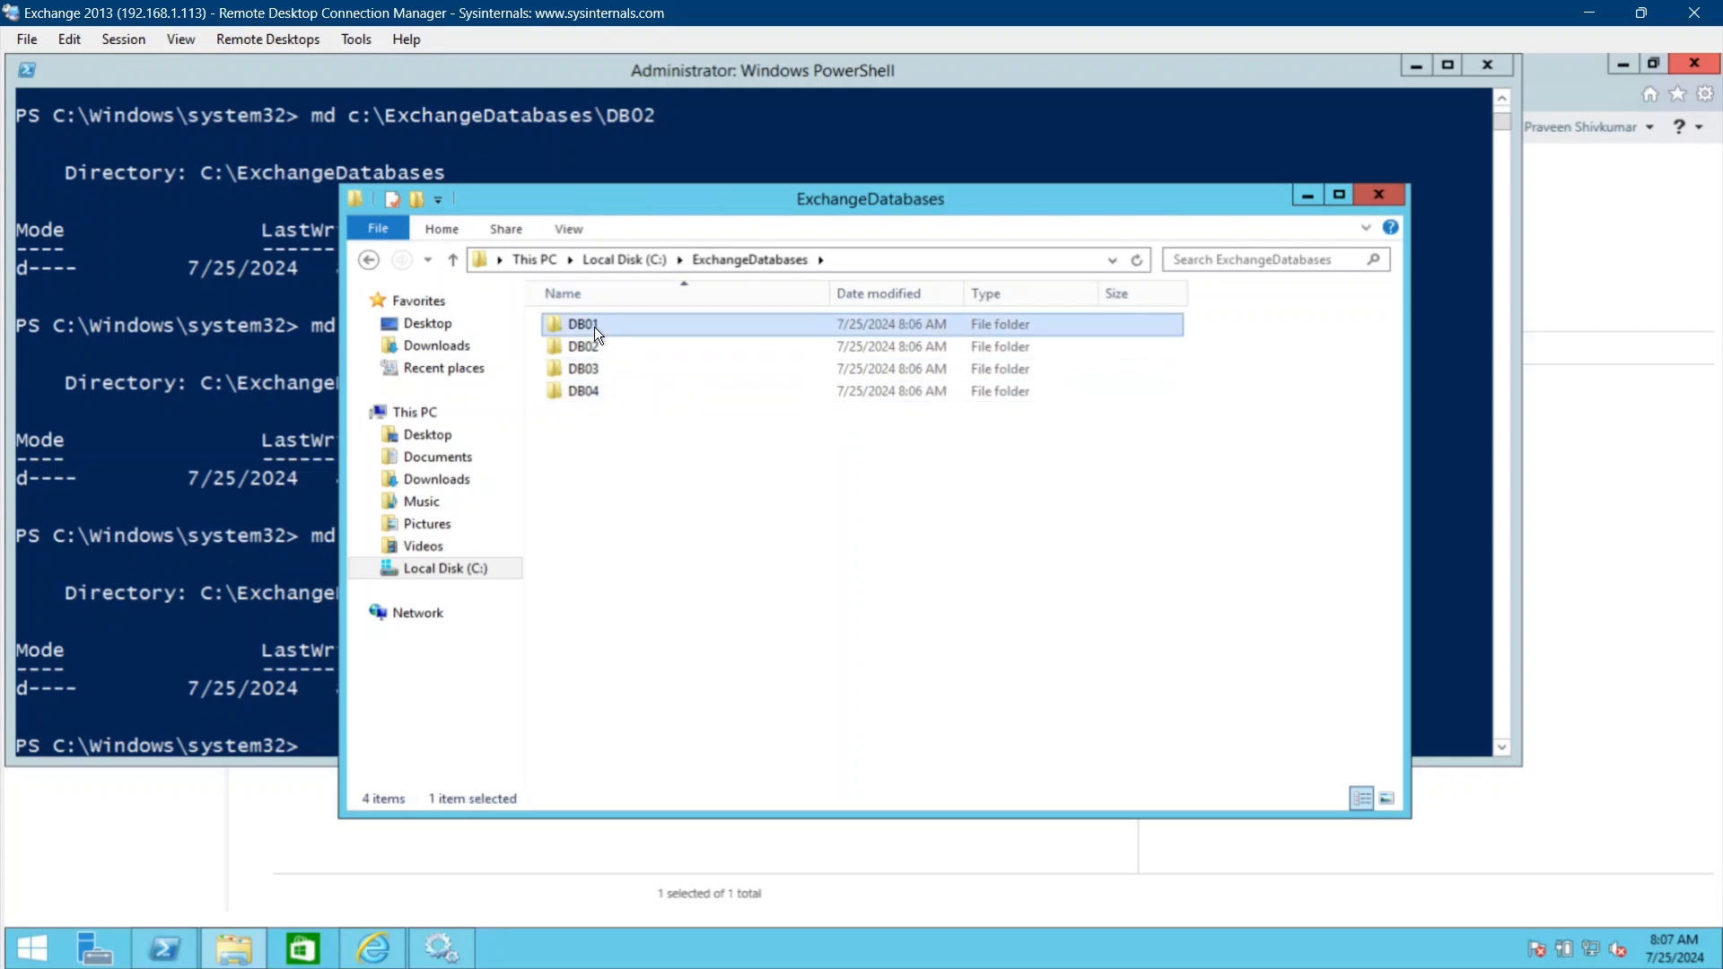
pyautogui.click(750, 259)
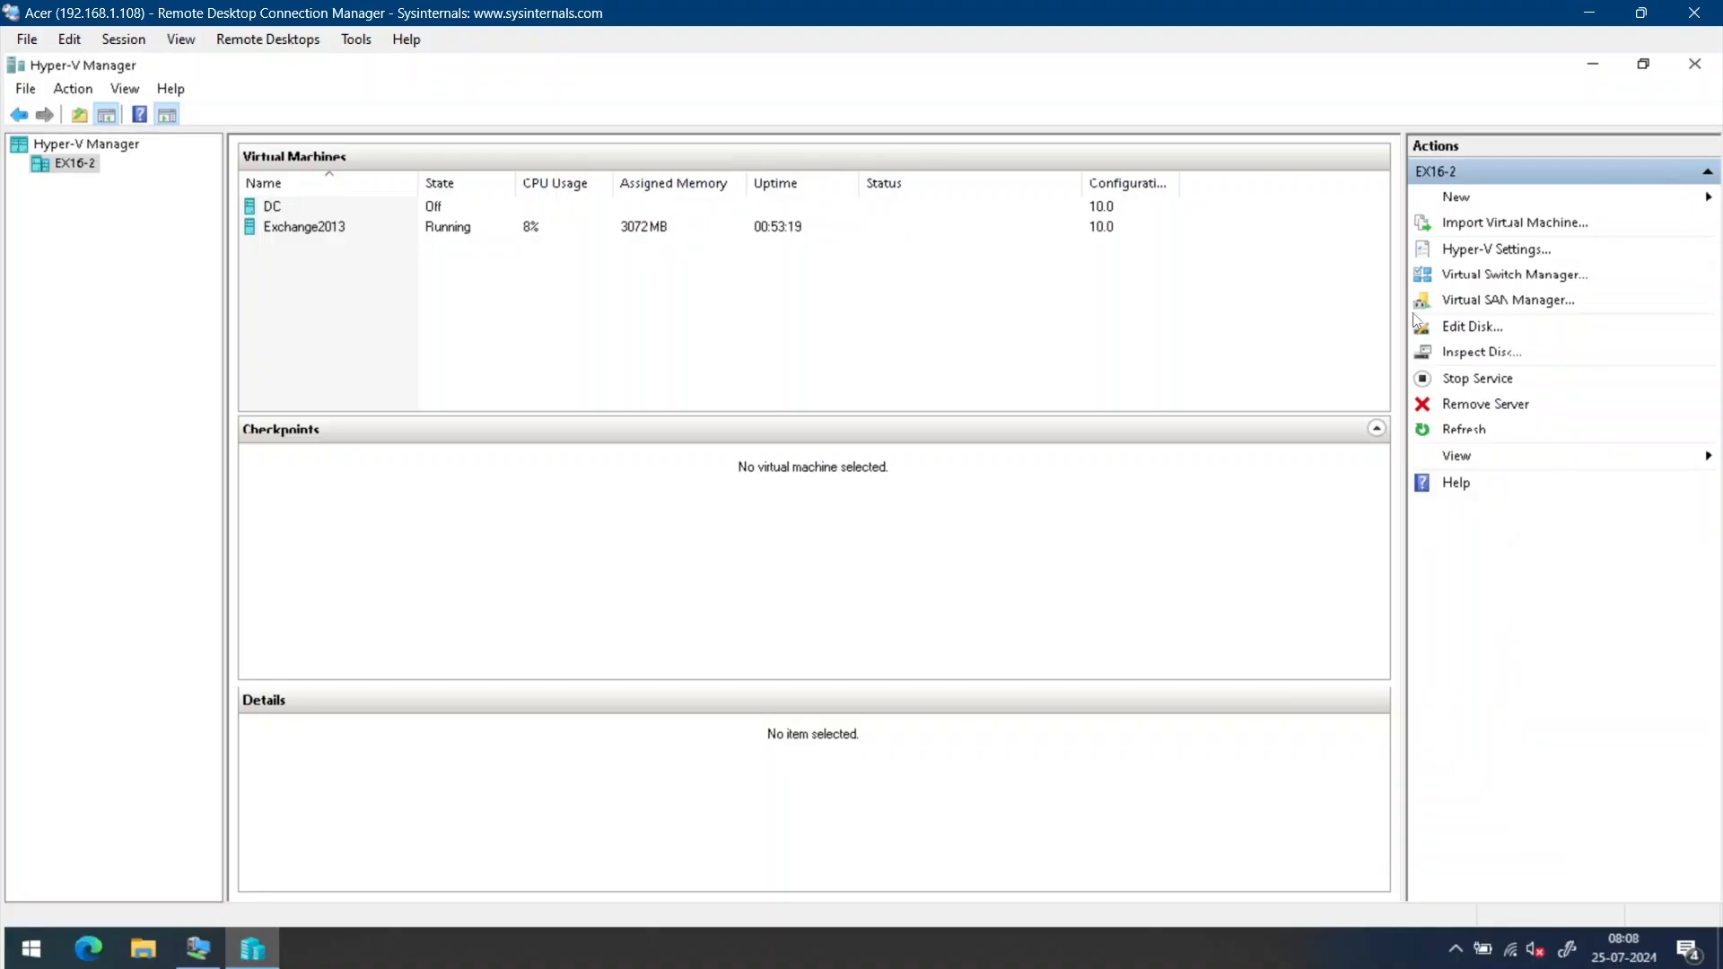
# Start a new virtual hard disk on EX16-2 with the VHDX format and the dynamically expanding type.
pyautogui.click(1504, 201)
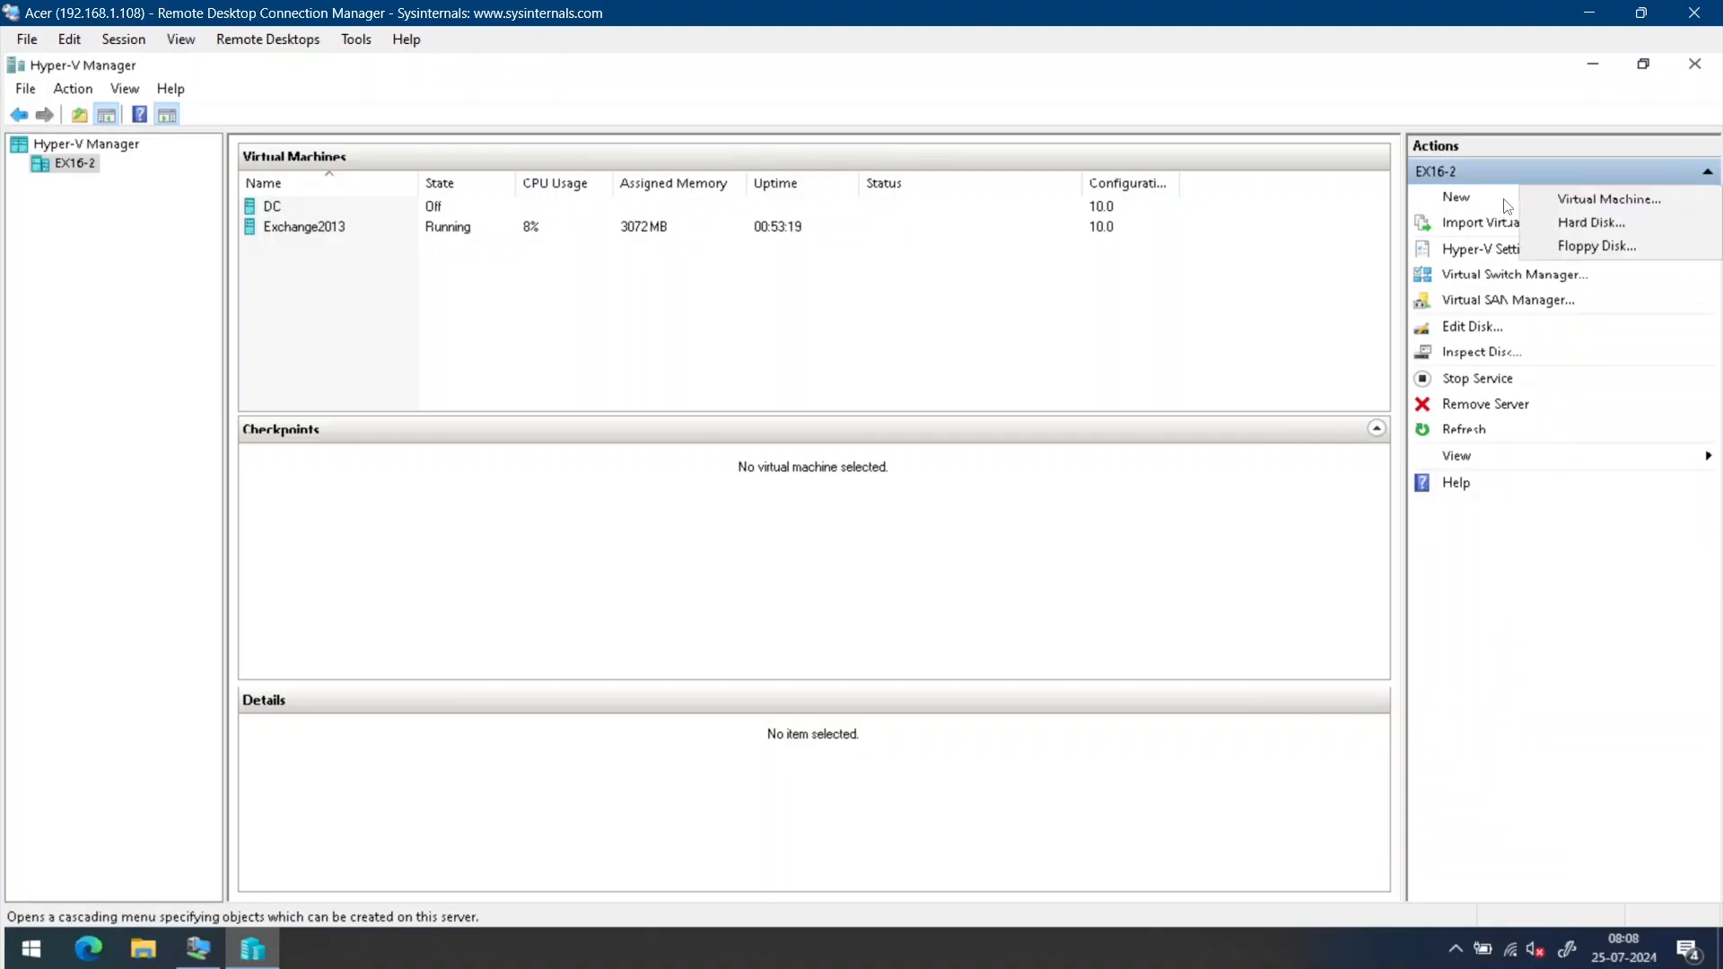
pyautogui.click(1581, 226)
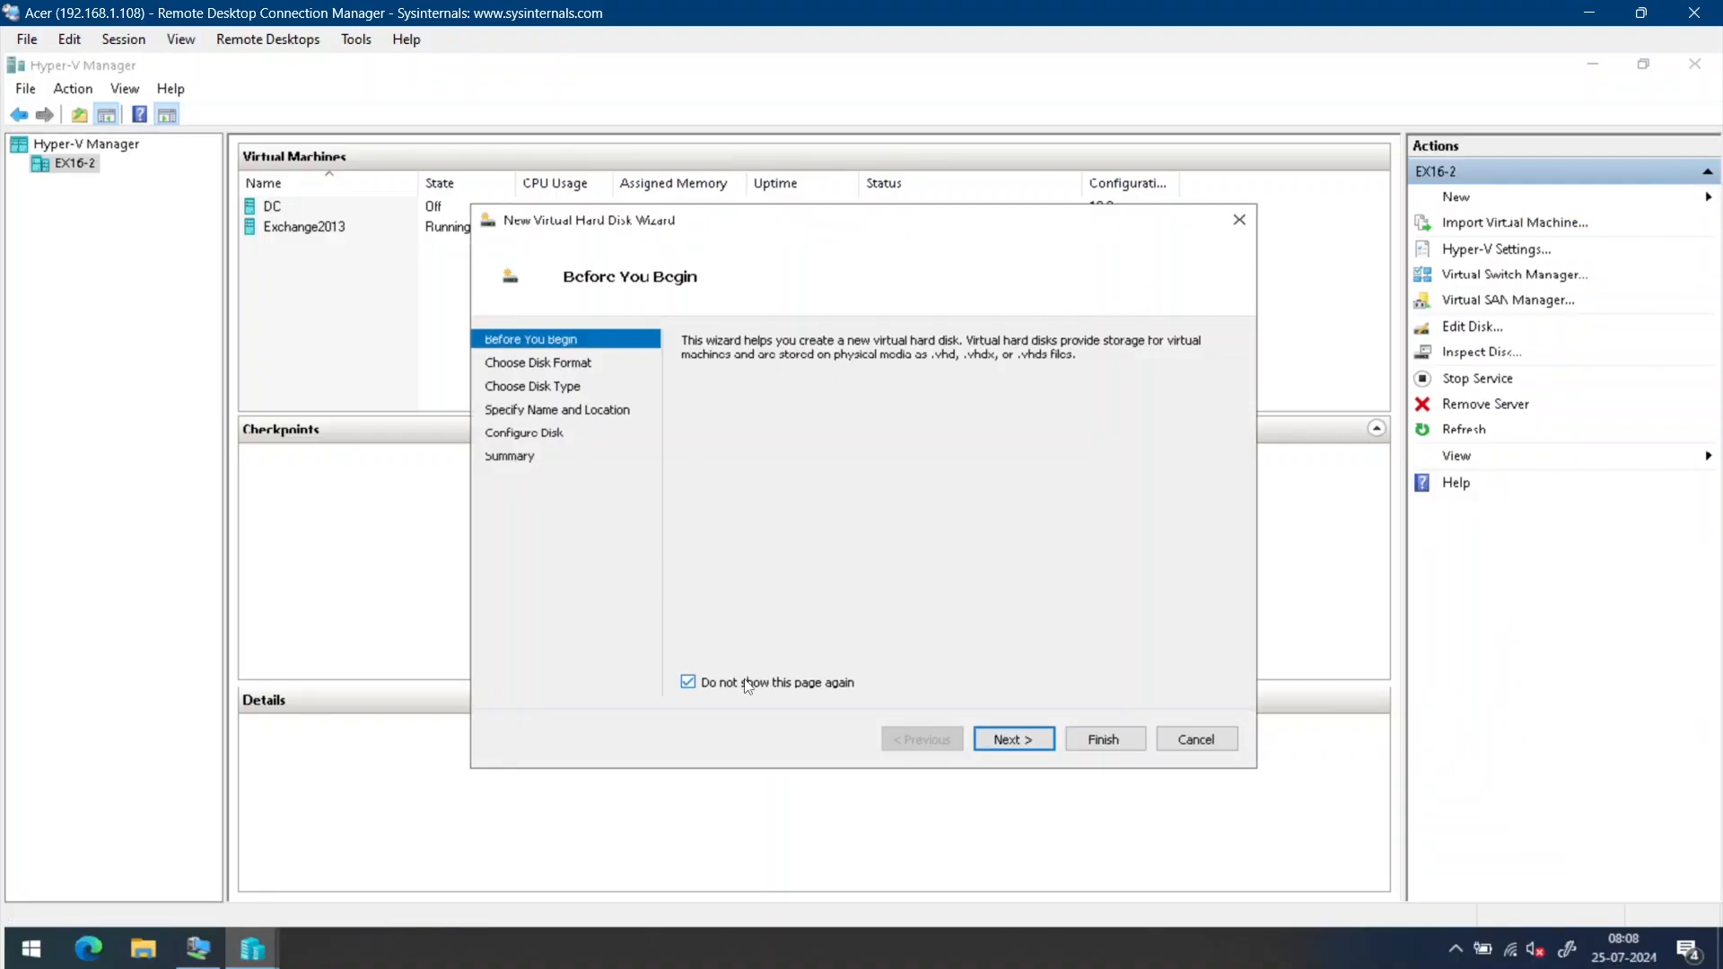
pyautogui.click(1009, 738)
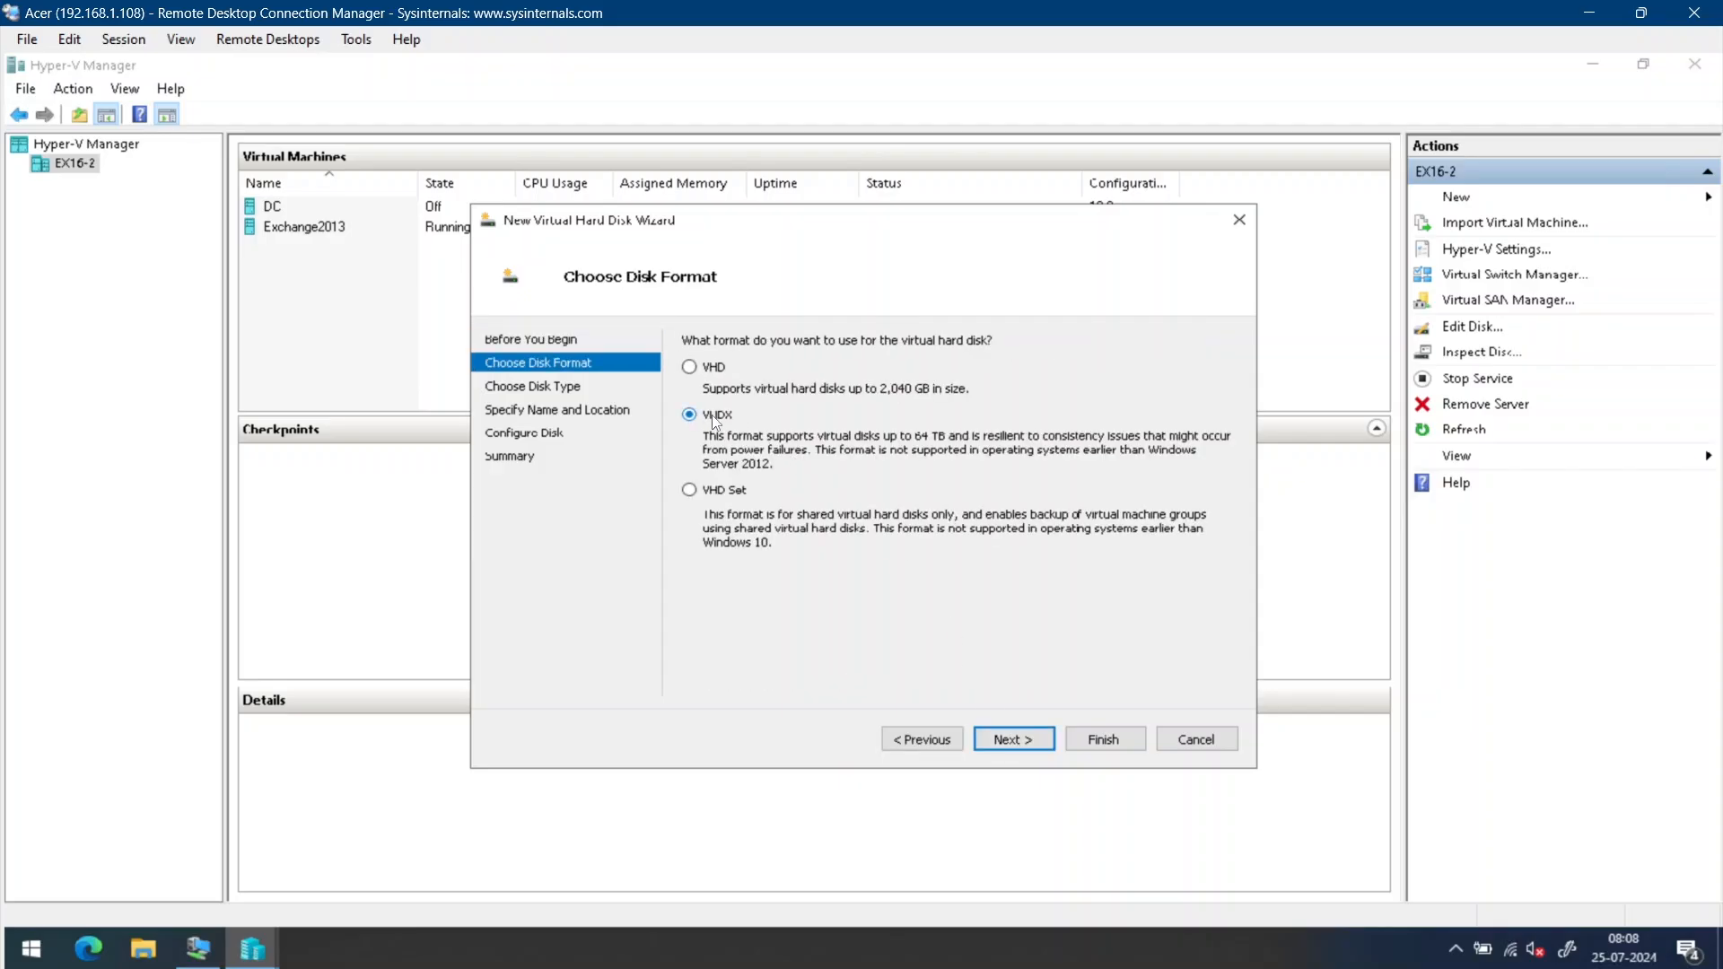
pyautogui.click(1033, 749)
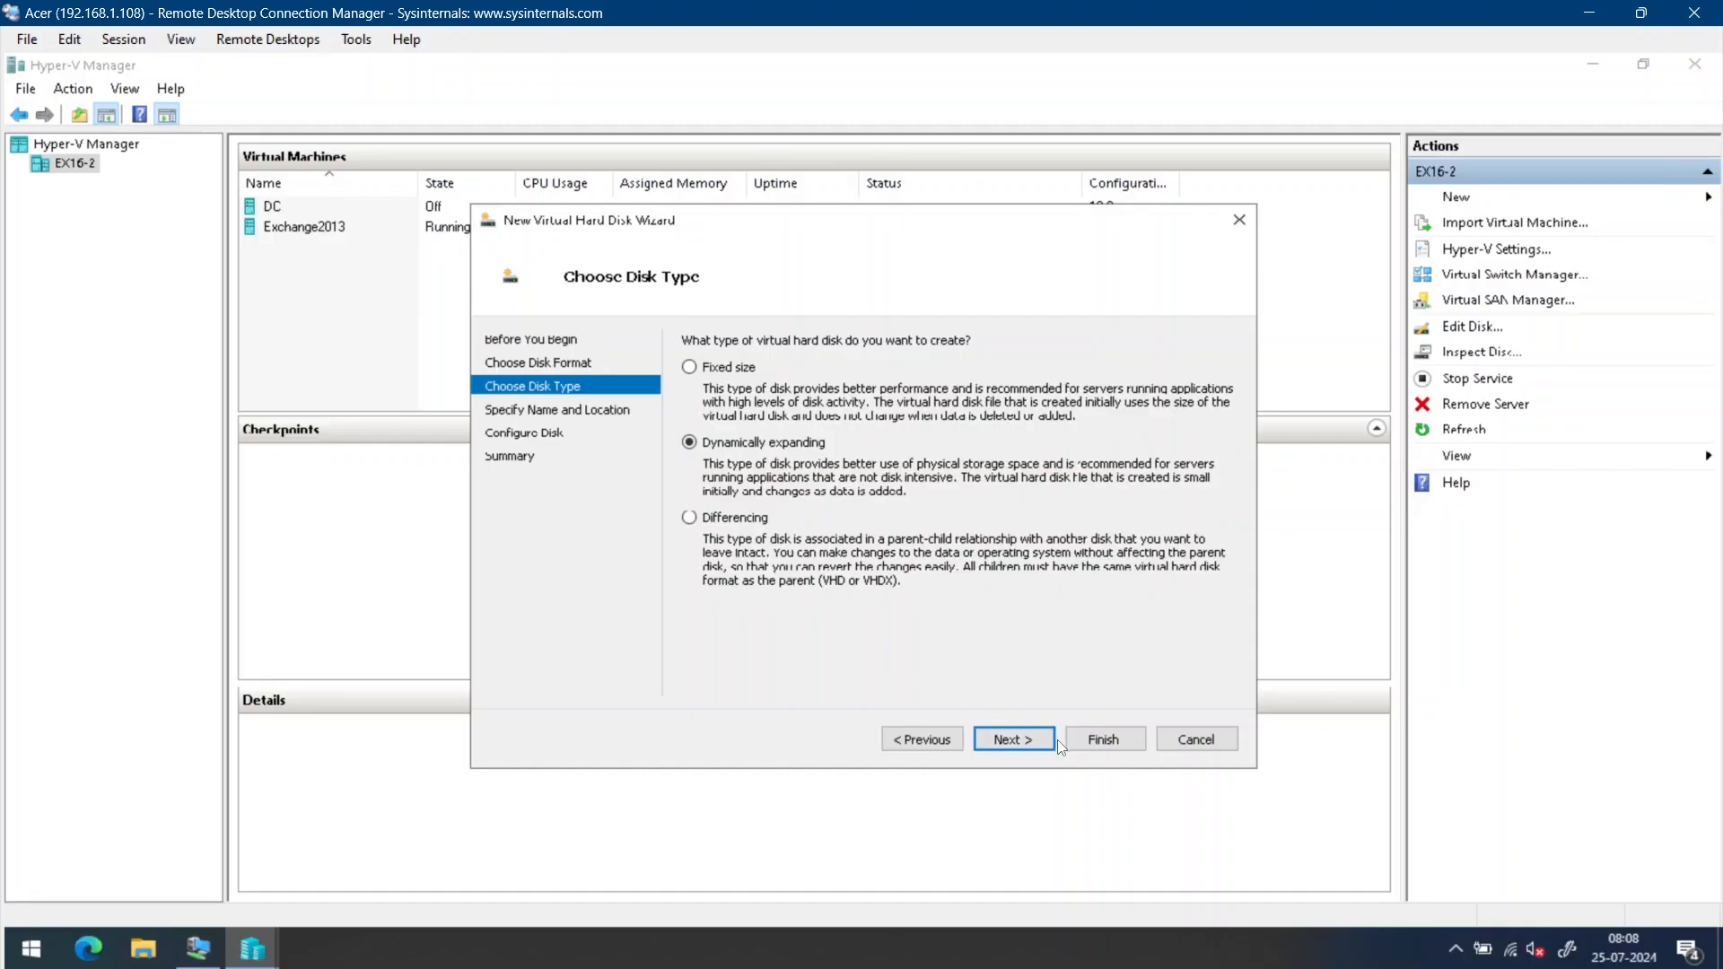
pyautogui.click(1042, 741)
# Name the virtual hard disk DB01.vhdx, keep the default location and the blank 127 GB size, and create it.
pyautogui.click(804, 368)
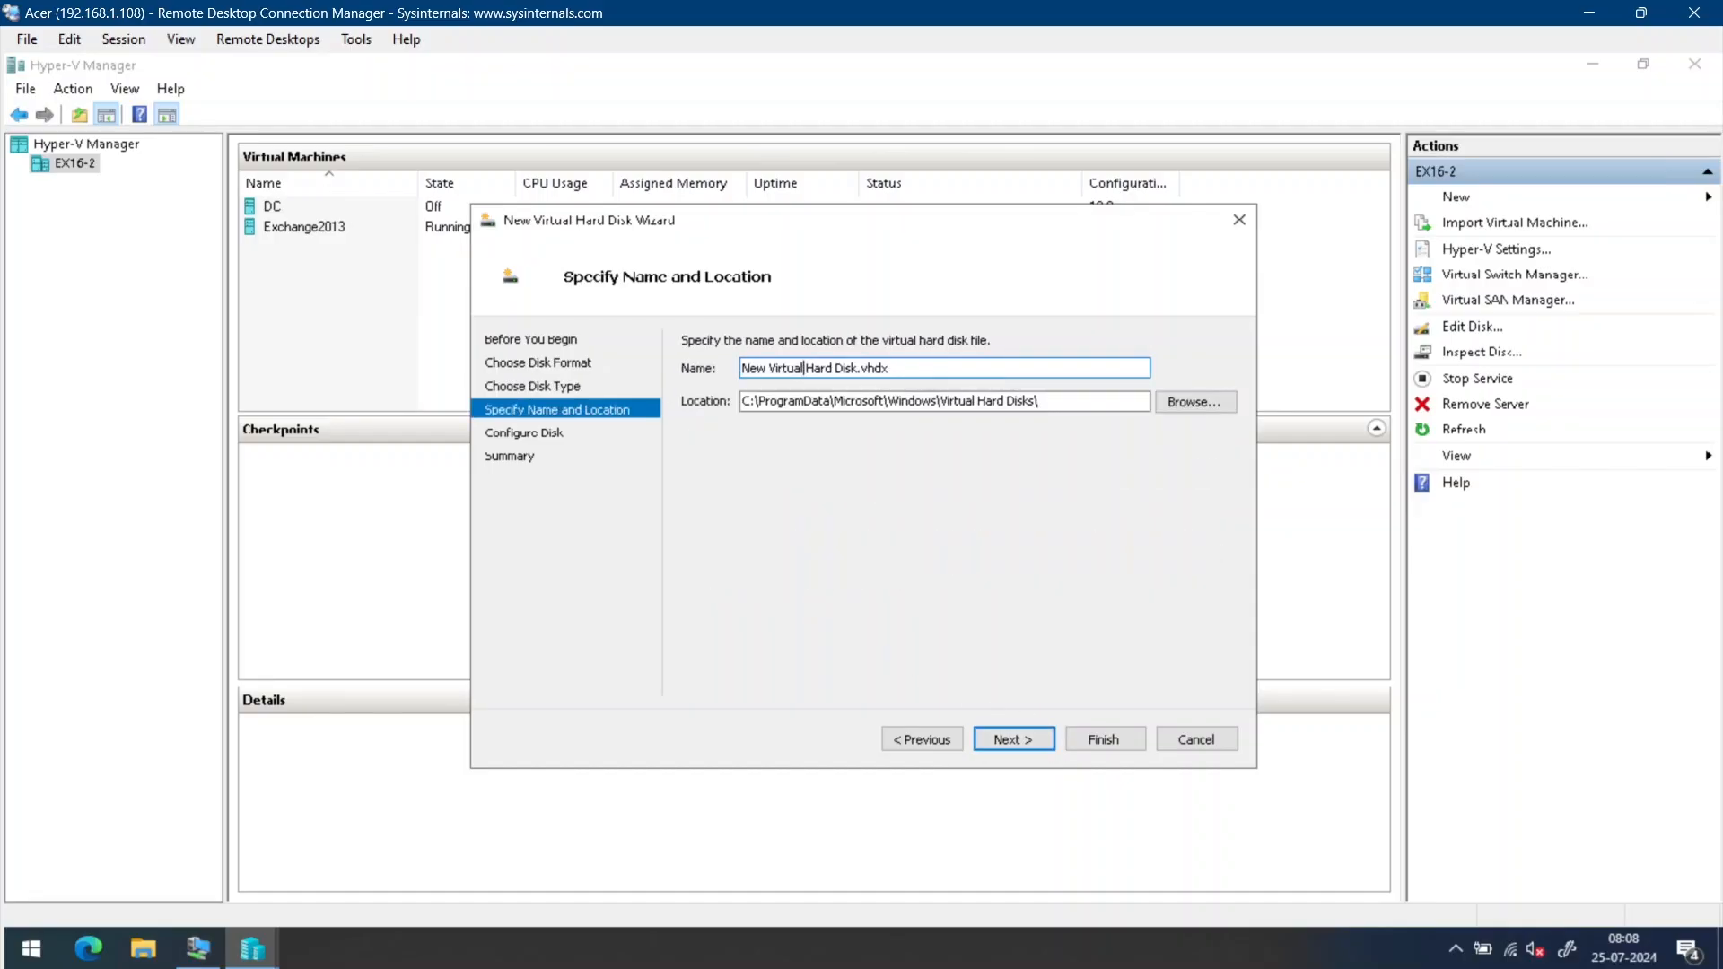
pyautogui.moveTo(857, 368); pyautogui.dragTo(718, 375)
pyautogui.write('DV')
pyautogui.press('BackSpace')
pyautogui.write('B01')
pyautogui.click(1014, 741)
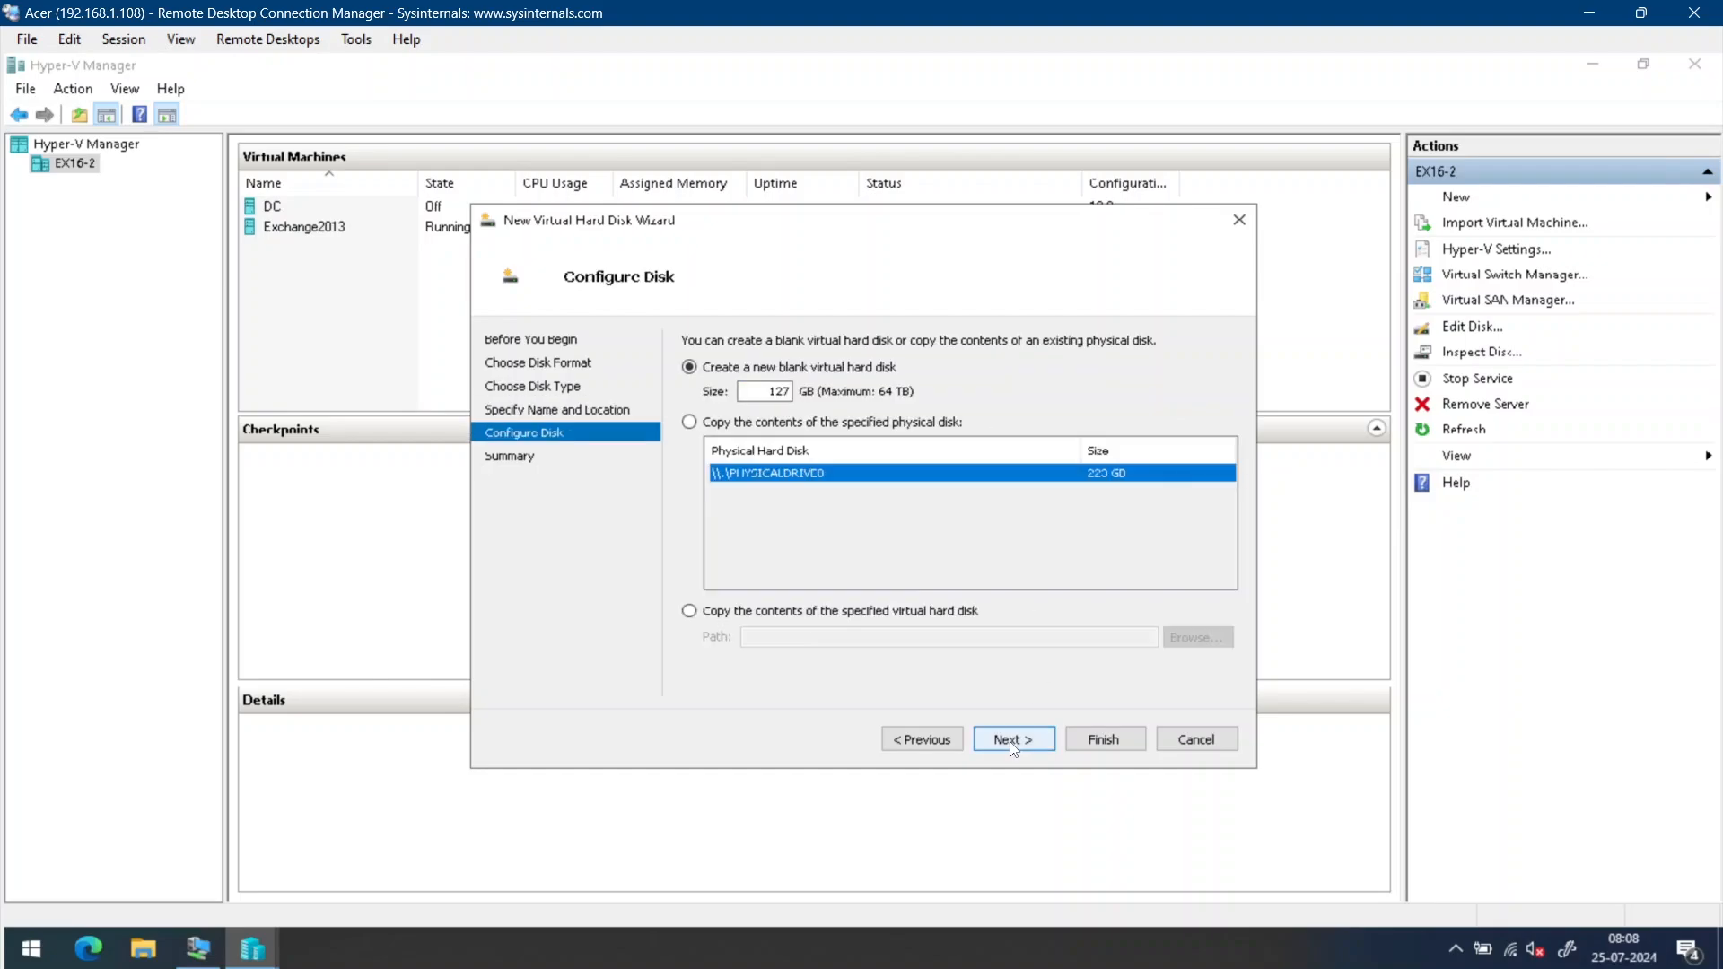
pyautogui.click(1030, 736)
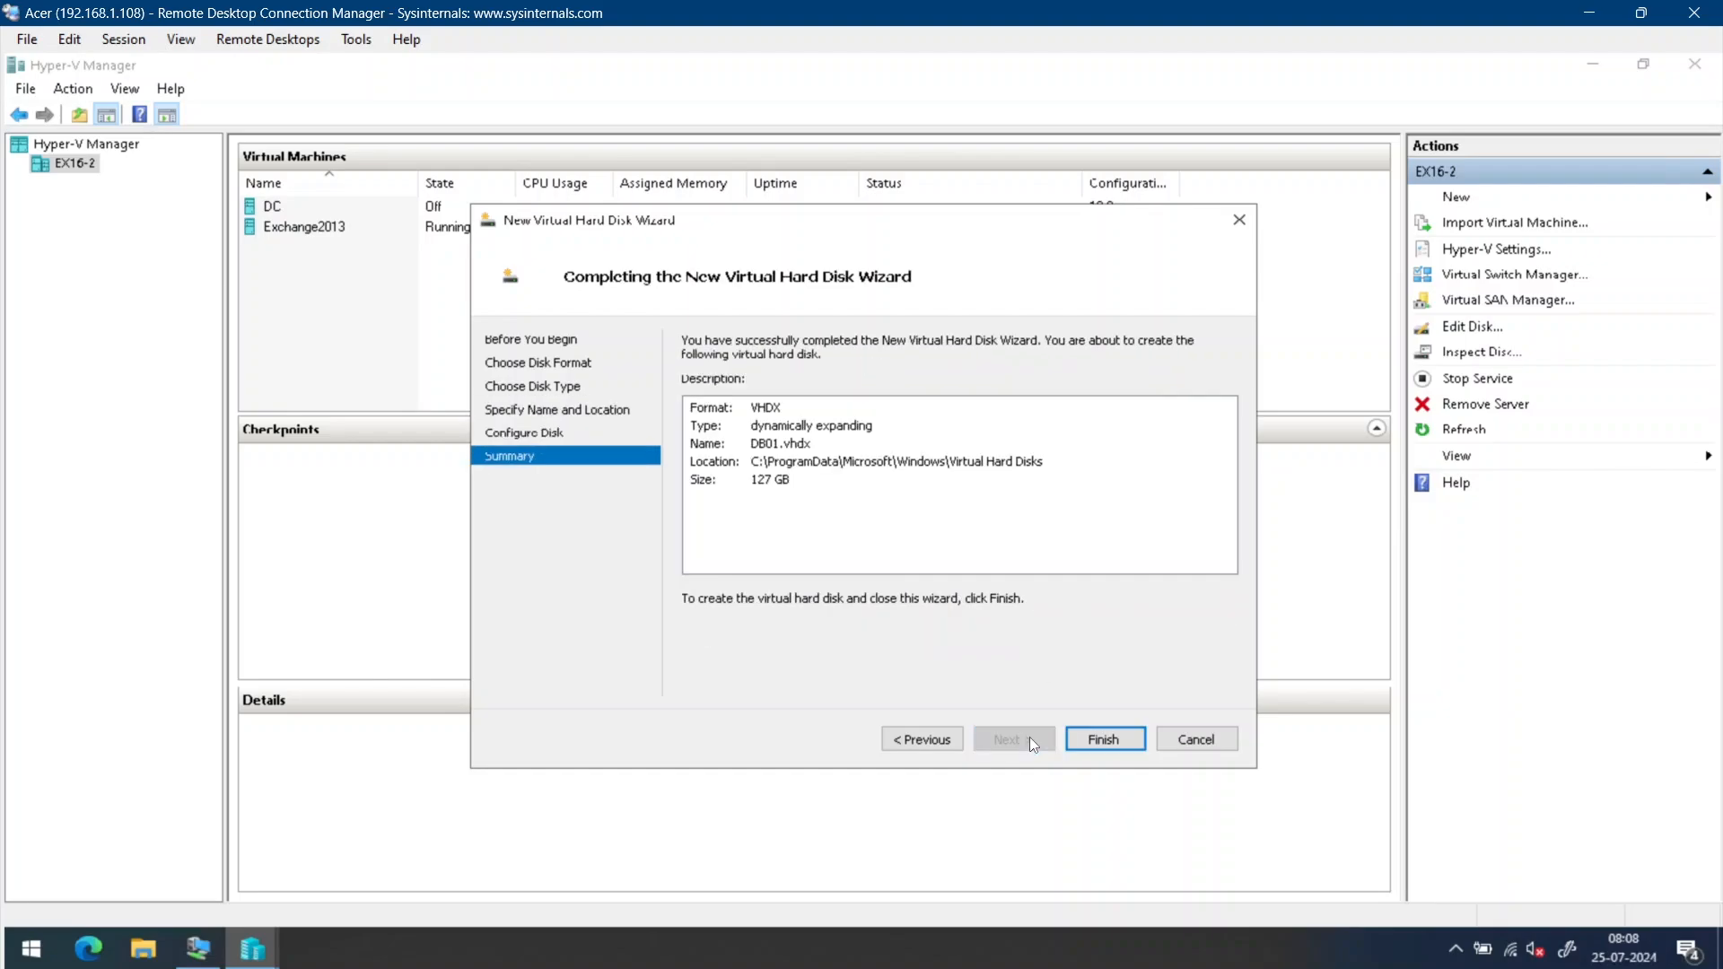
pyautogui.click(1100, 740)
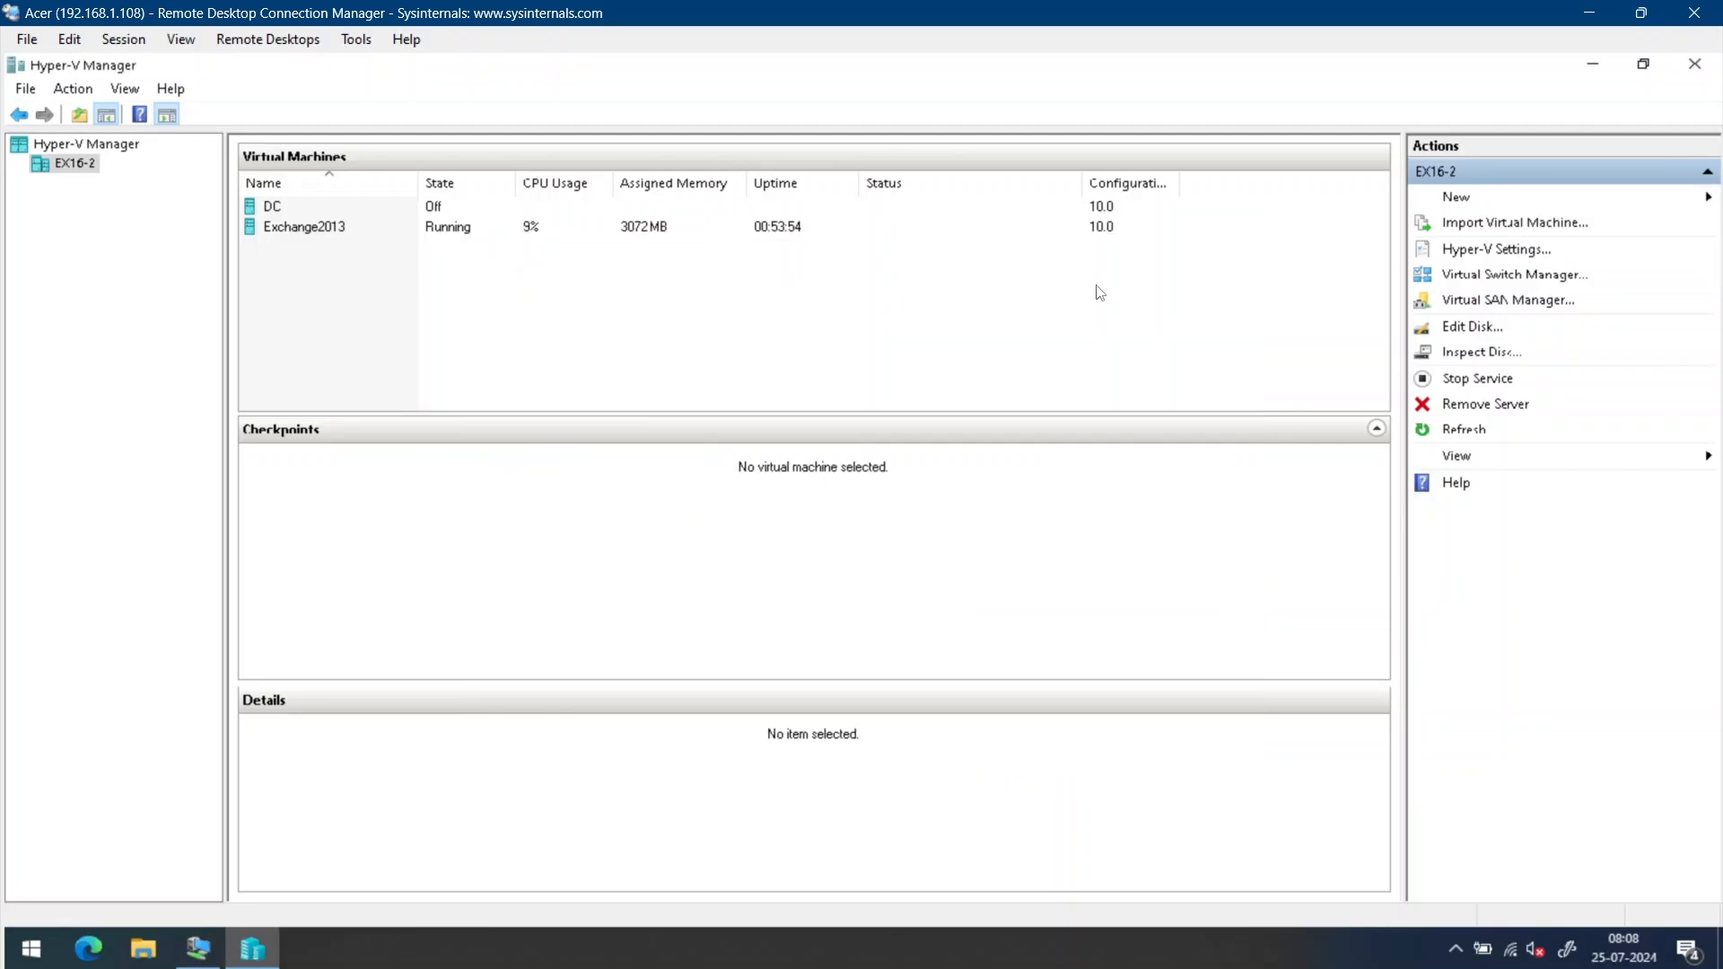
# Start creating another virtual hard disk and continue past the wizard's introductory page.
pyautogui.click(1534, 198)
pyautogui.click(1586, 225)
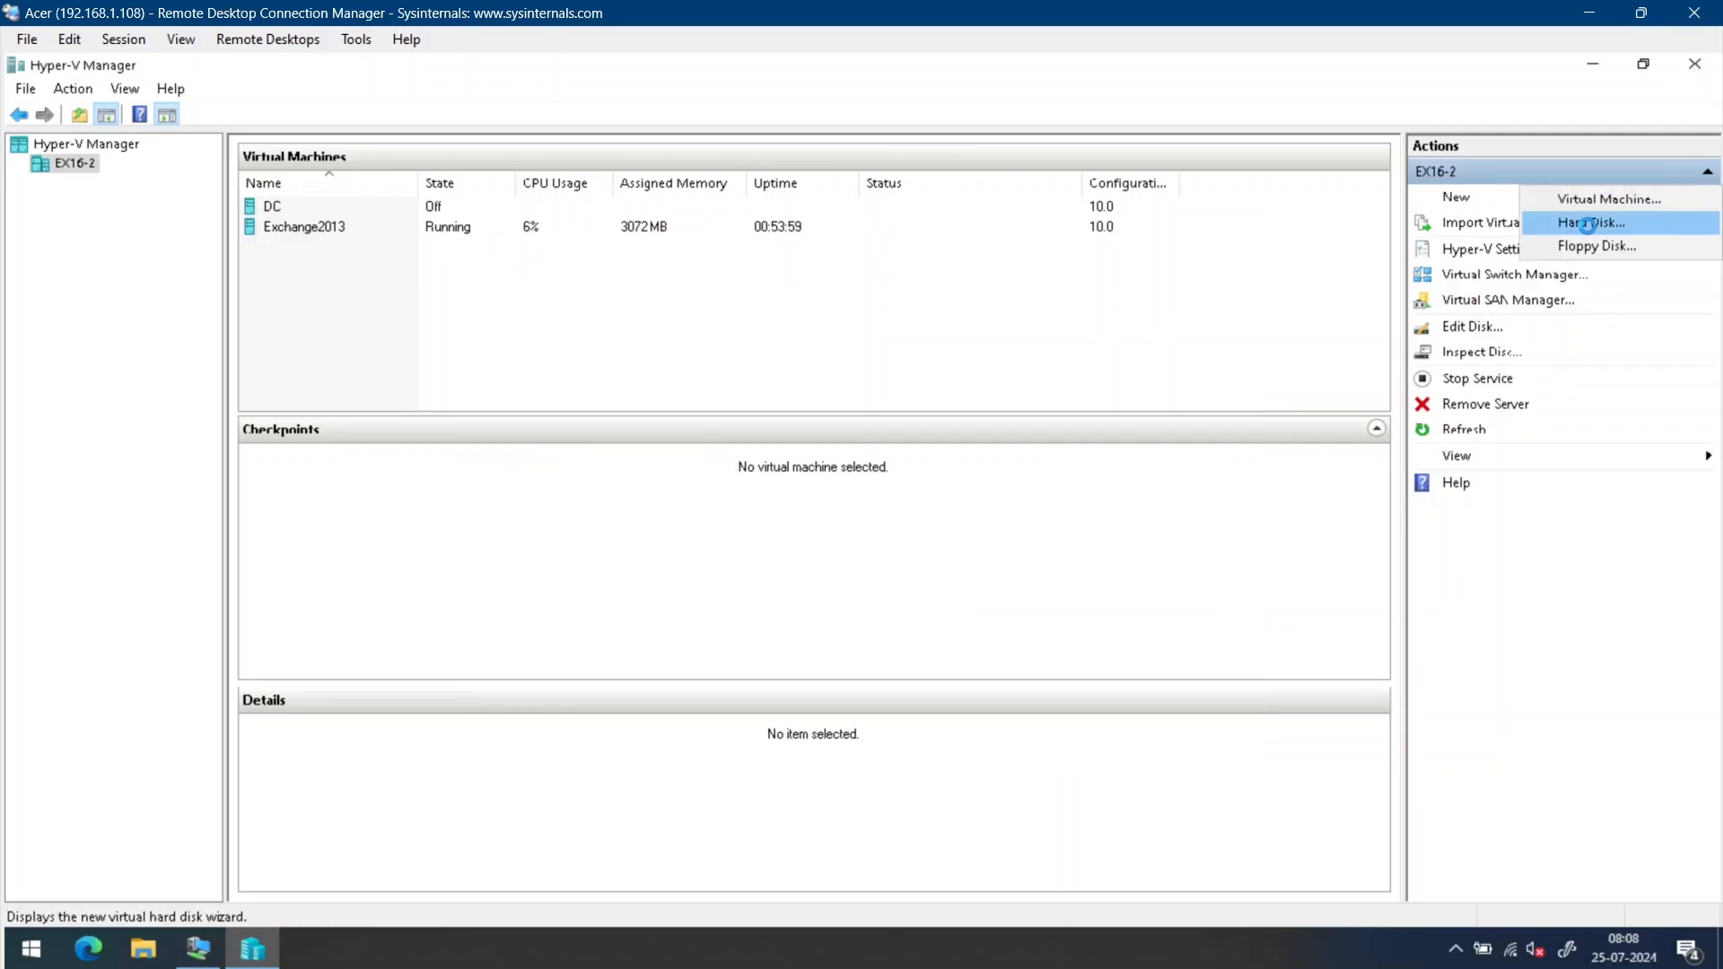
pyautogui.click(1039, 740)
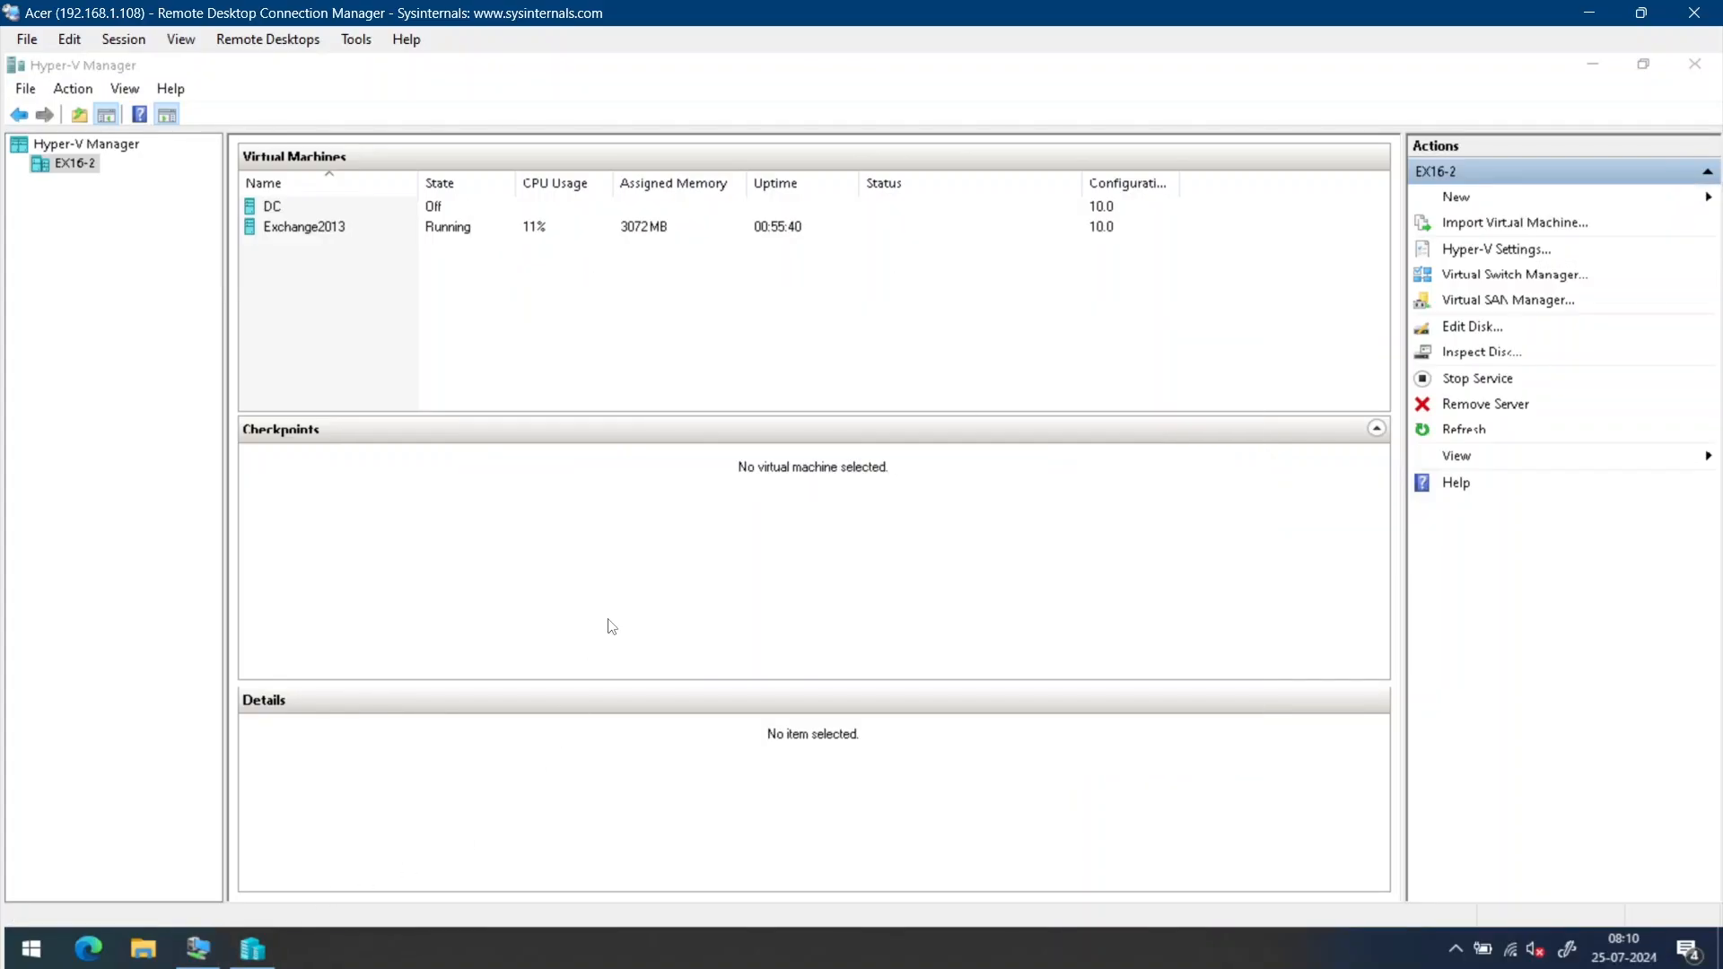
# Open File Explorer on the host and go to the C:\ProgramData folder.
pyautogui.click(146, 940)
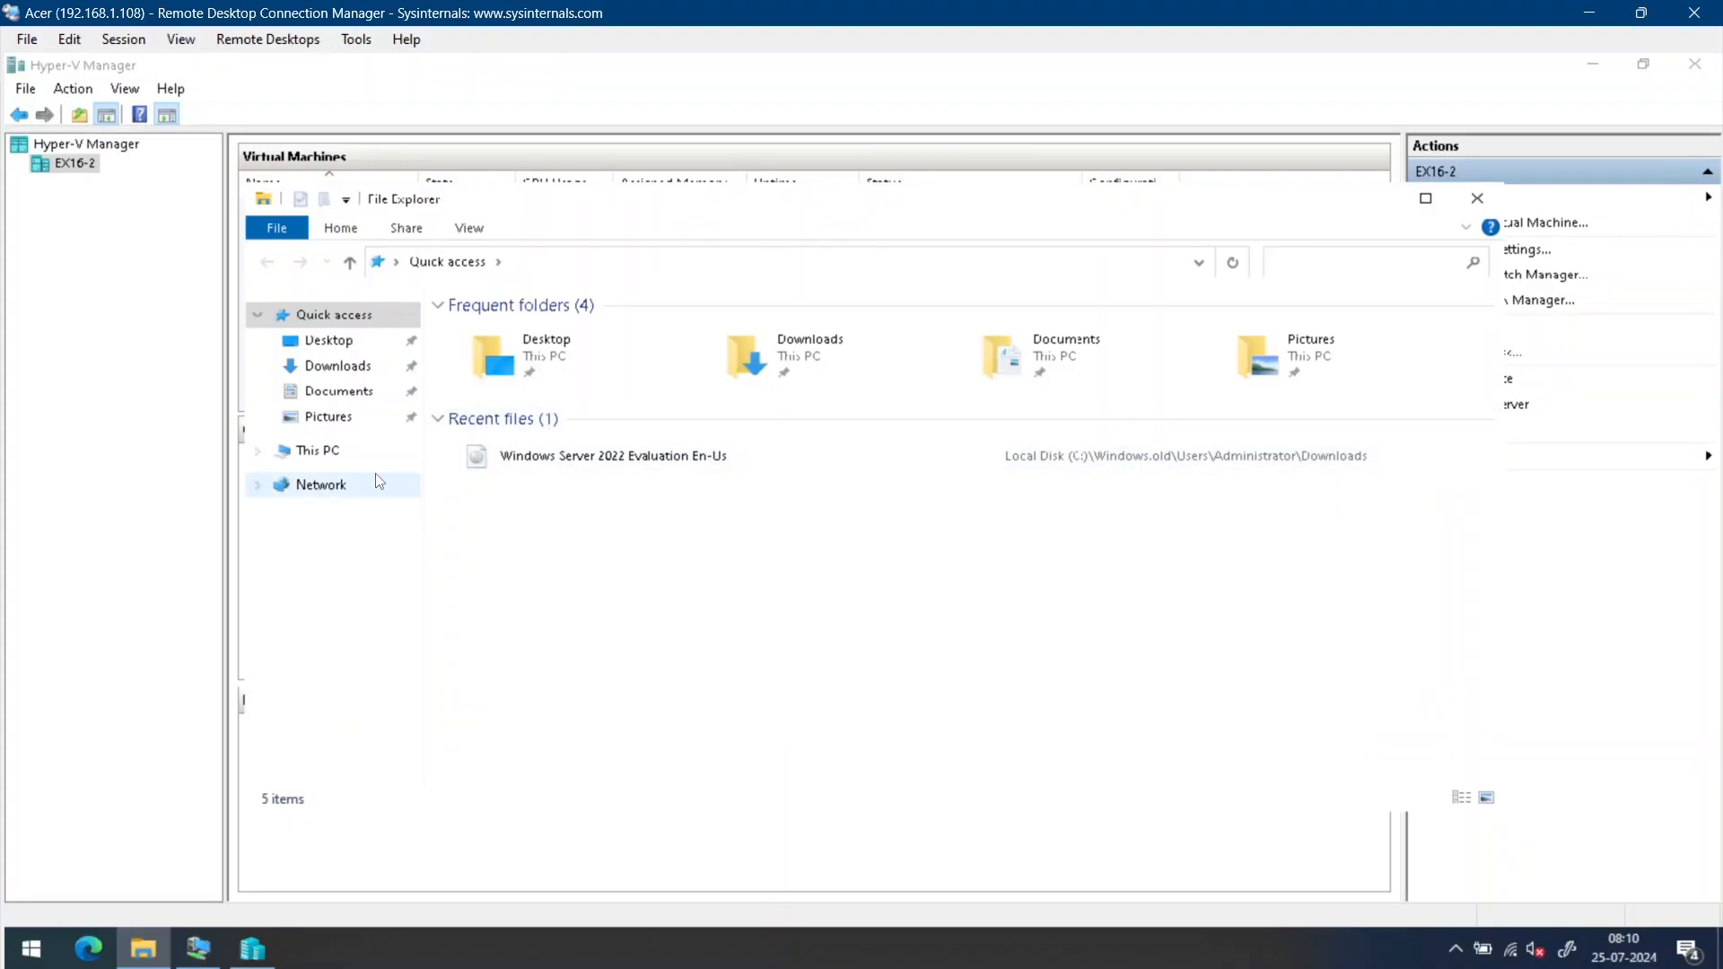
pyautogui.click(372, 452)
pyautogui.doubleClick(543, 551)
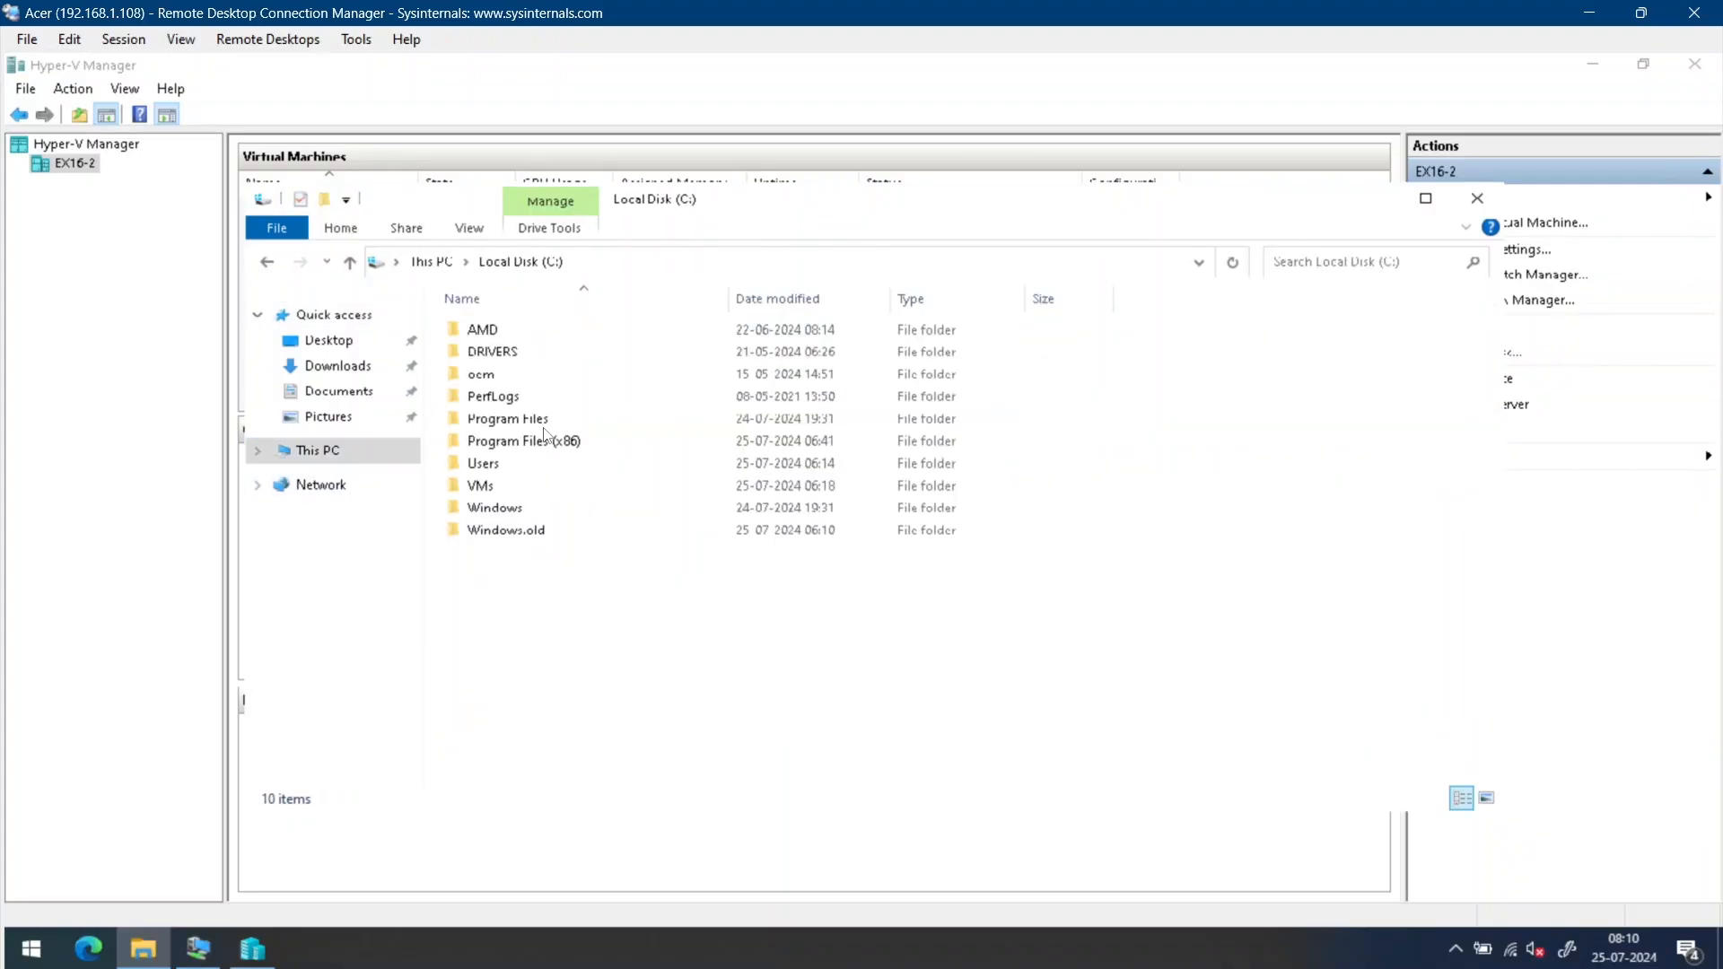
pyautogui.click(601, 262)
pyautogui.click(601, 262)
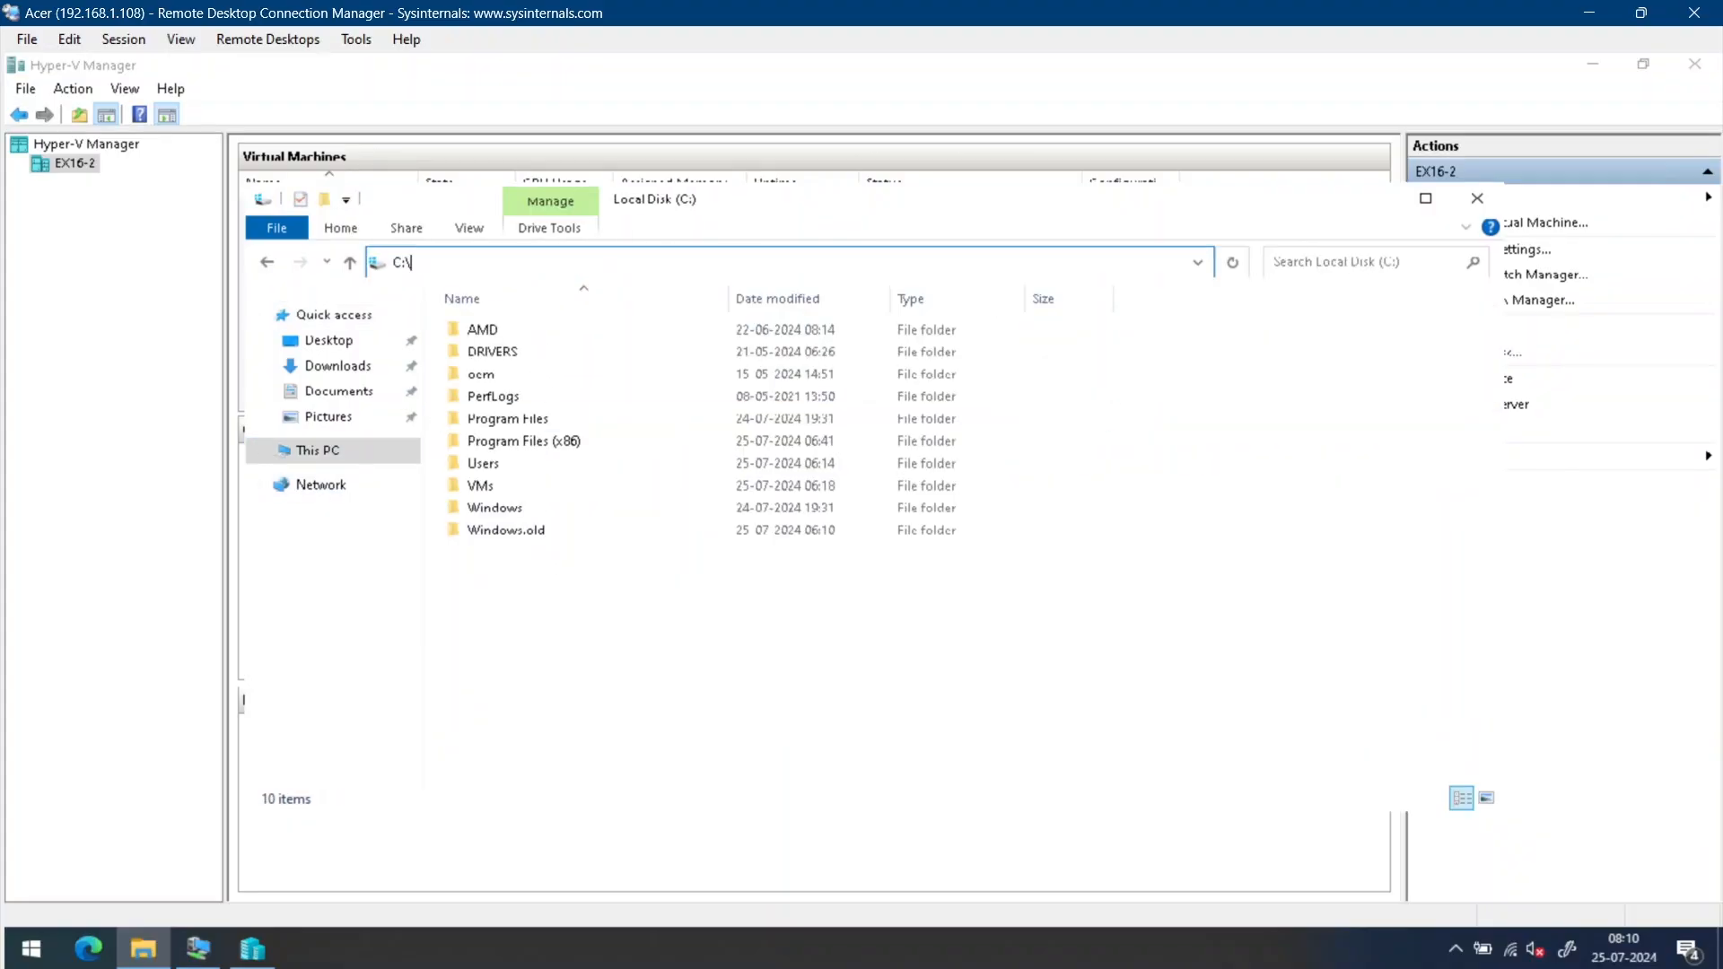
pyautogui.write('pro')
pyautogui.press('Down')
pyautogui.press('Down')
pyautogui.press('Down')
pyautogui.press('Return')
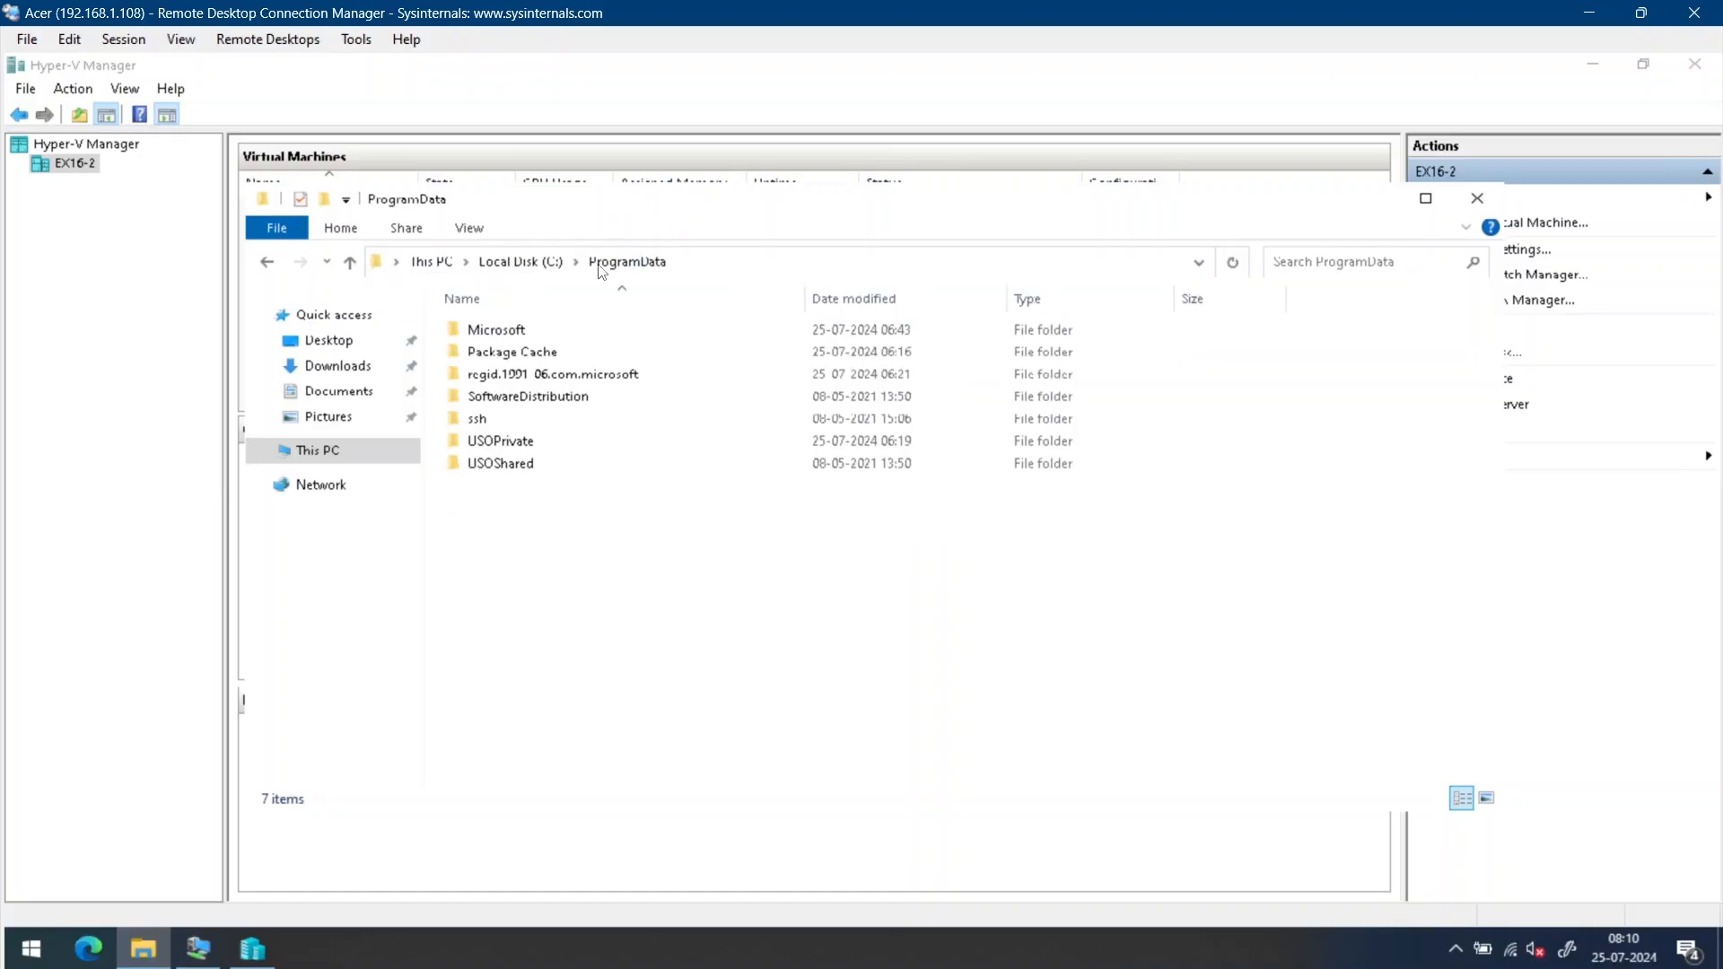
# Check the DB01 to DB04 disk files in Microsoft\Windows\Virtual Hard Disks, and close File Explorer.
pyautogui.doubleClick(497, 330)
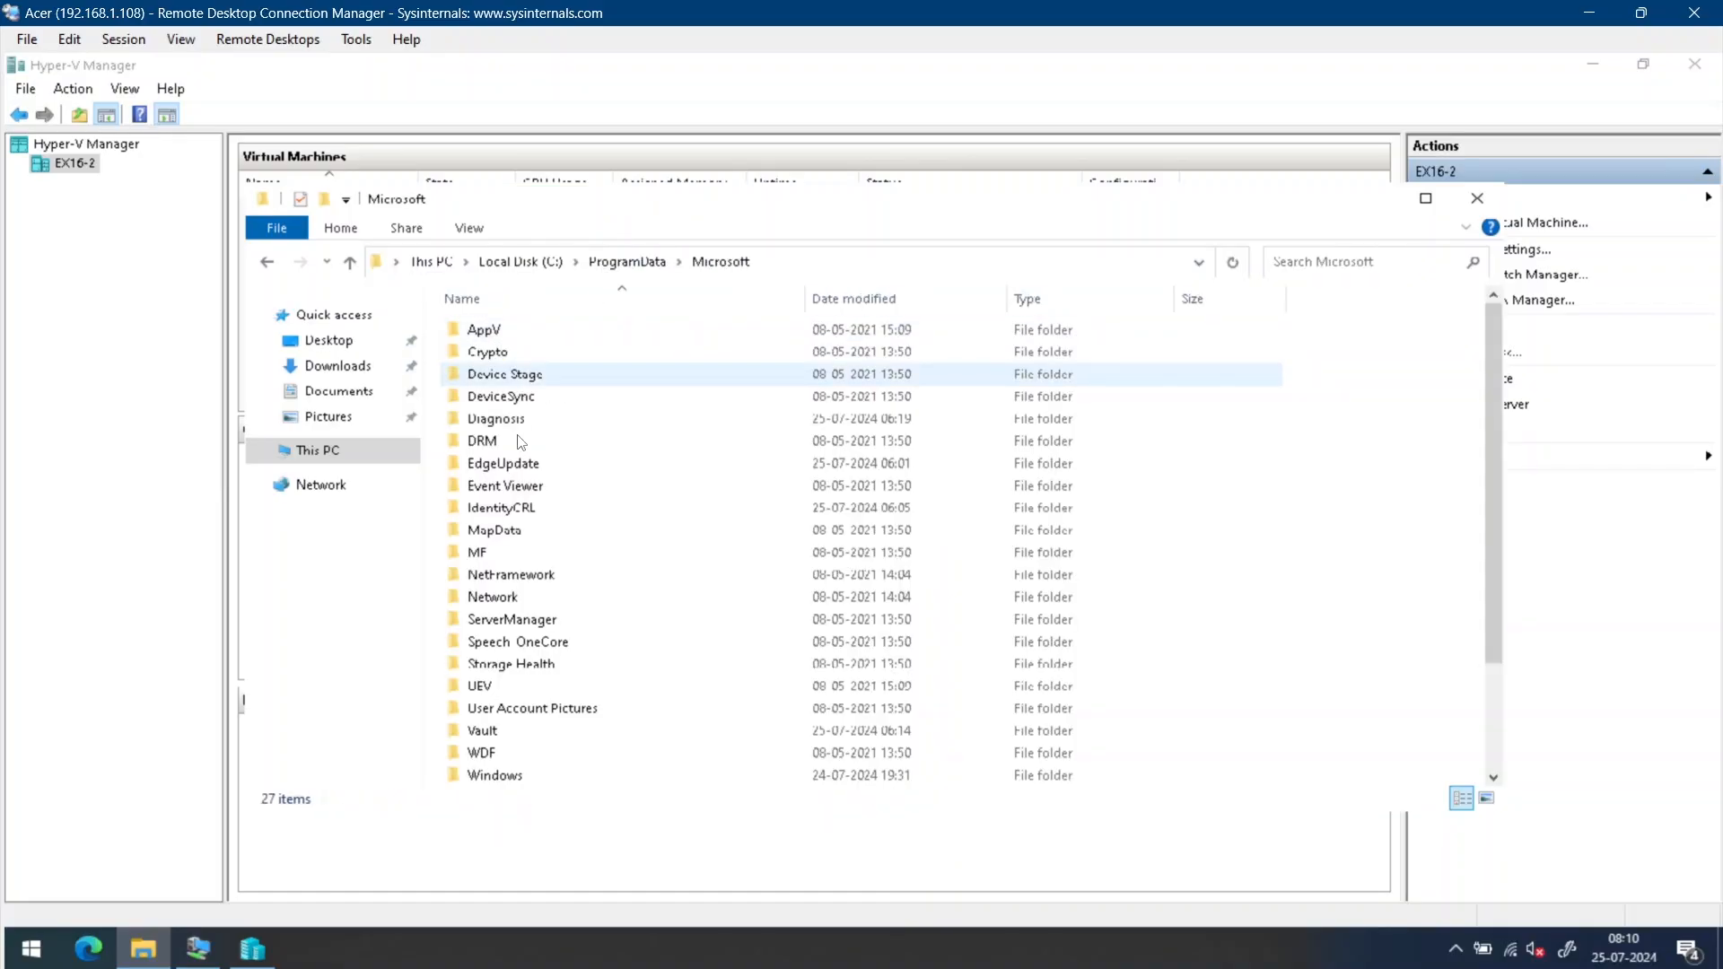
pyautogui.doubleClick(494, 775)
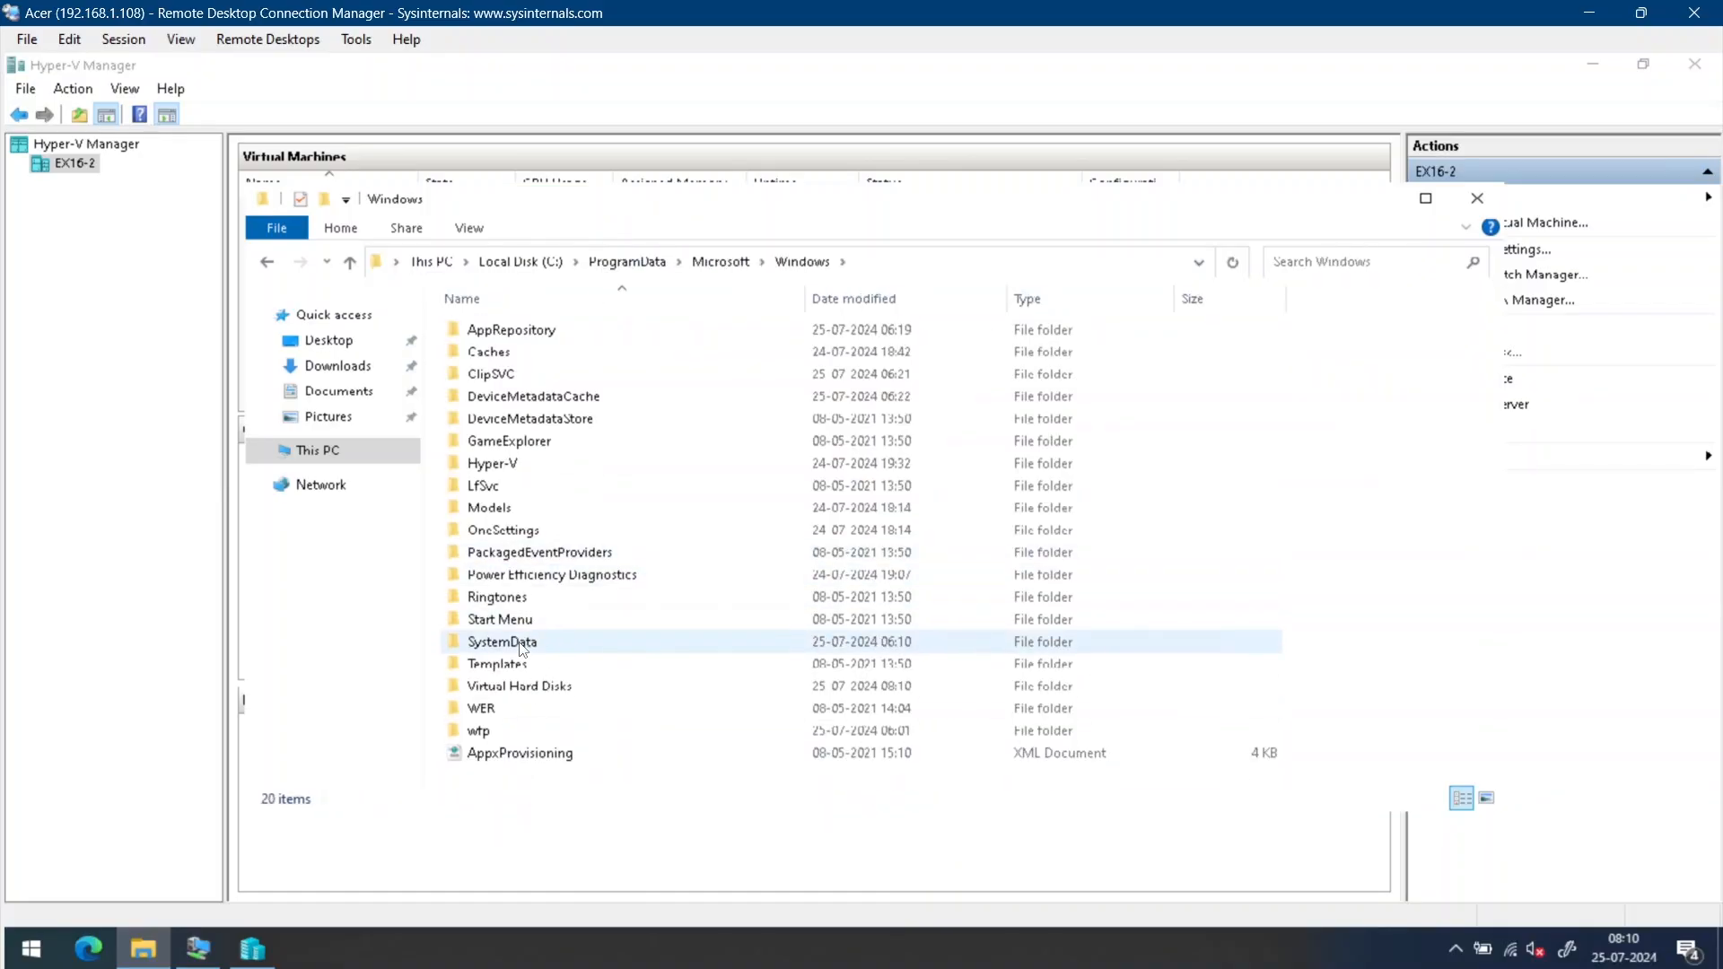
pyautogui.doubleClick(523, 688)
pyautogui.click(496, 332)
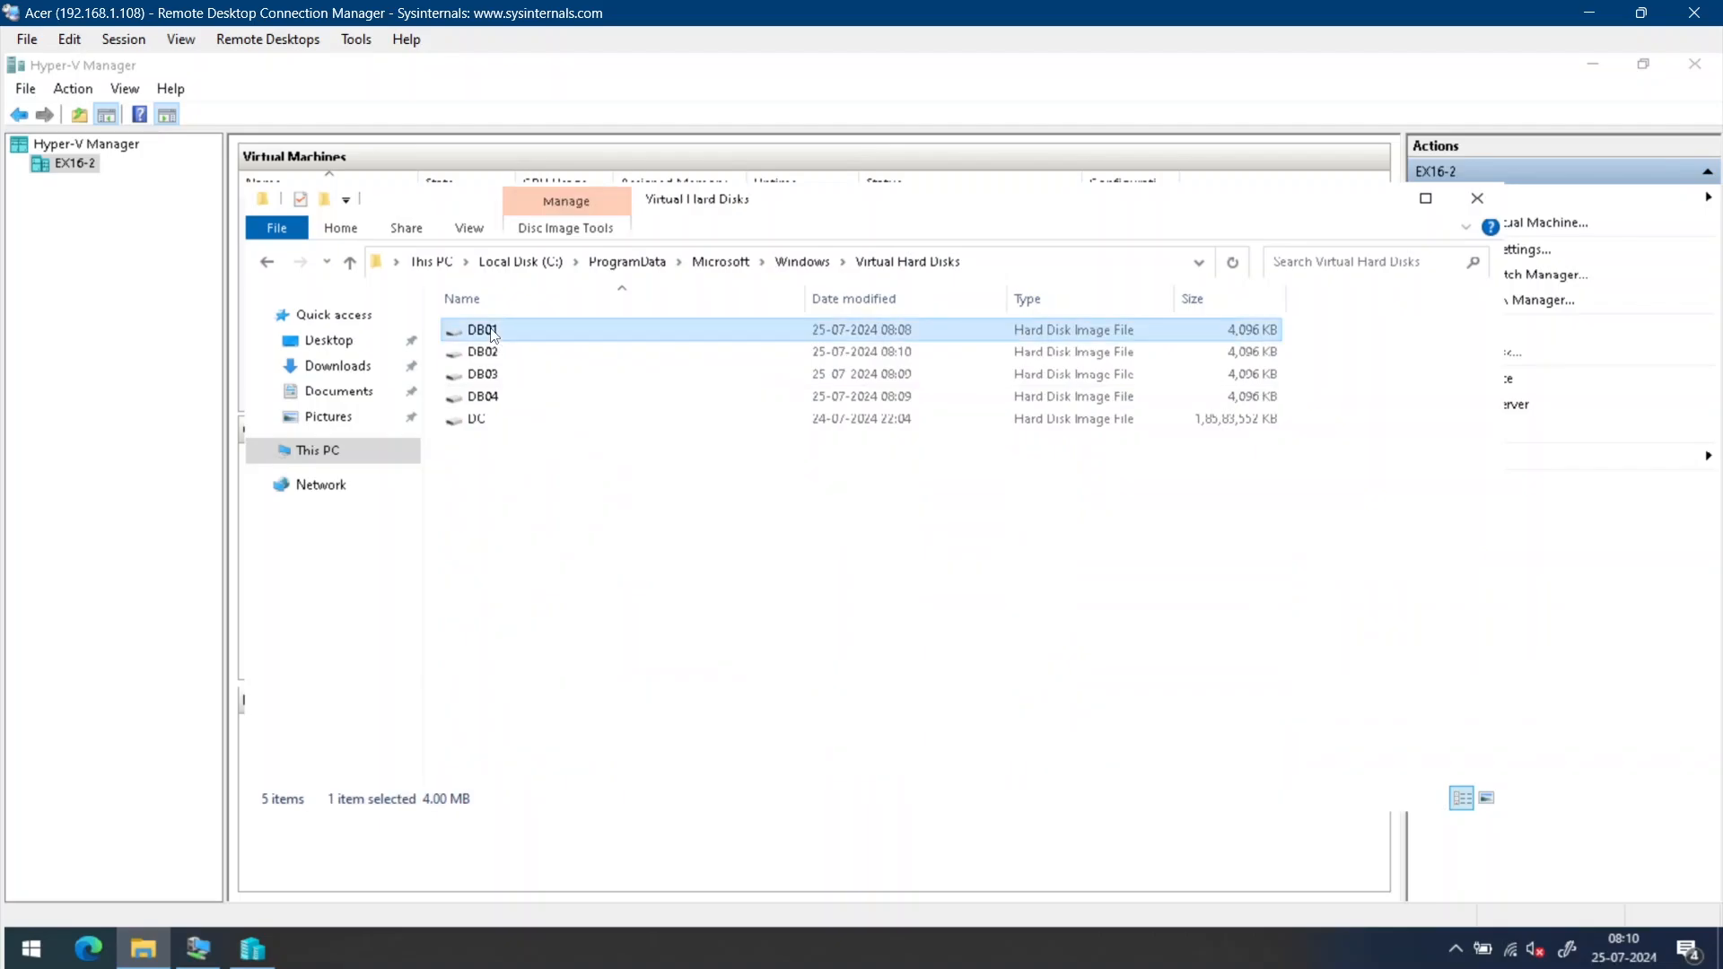
pyautogui.keyDown('shift'); pyautogui.click(515, 396); pyautogui.keyUp('shift')
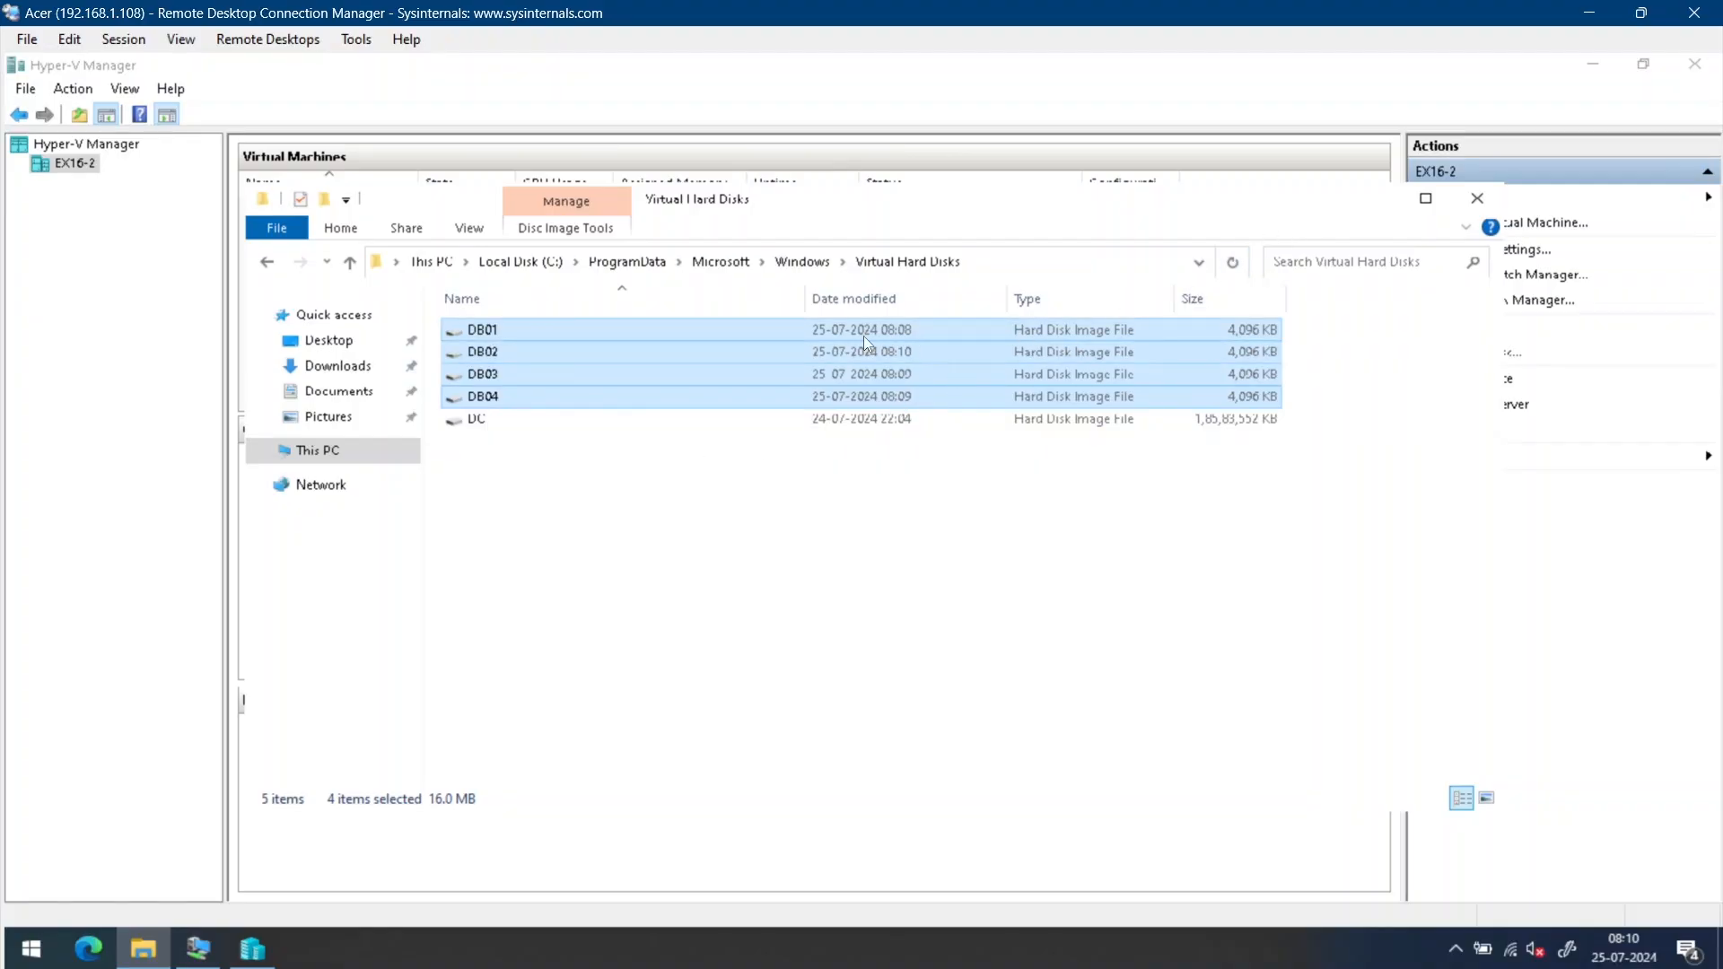
pyautogui.click(1476, 198)
# Open the settings of the Exchange2013 virtual machine and add a hard drive to its SCSI controller.
pyautogui.click(724, 230)
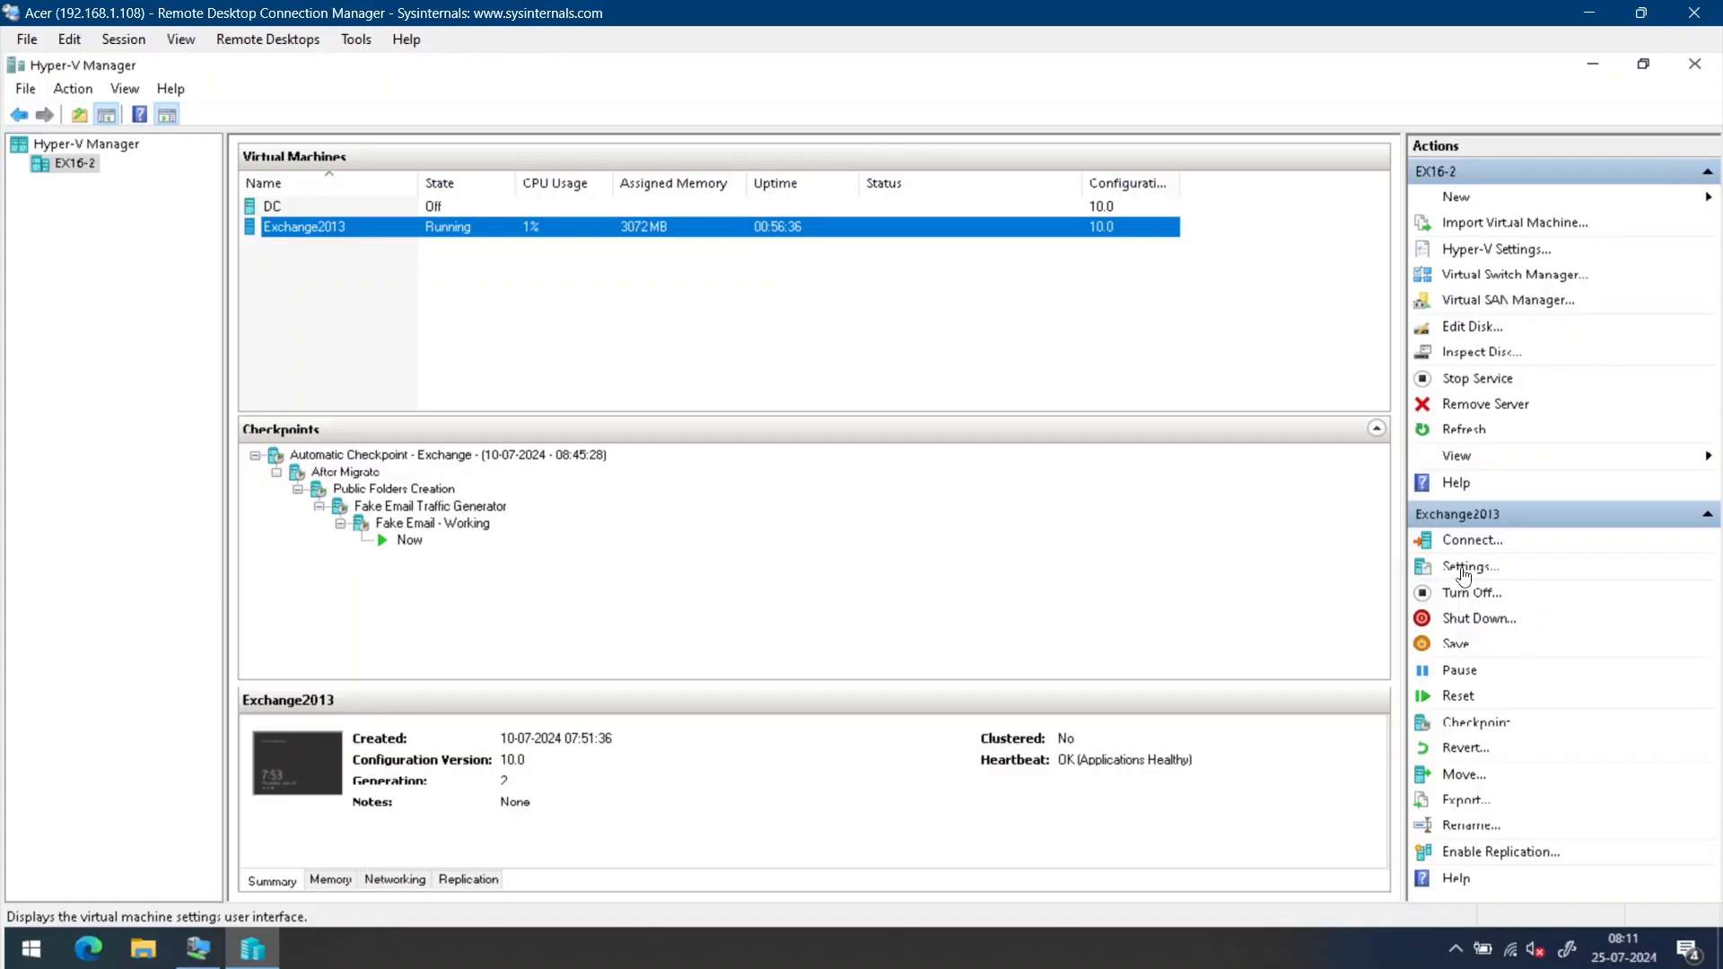
pyautogui.click(1463, 575)
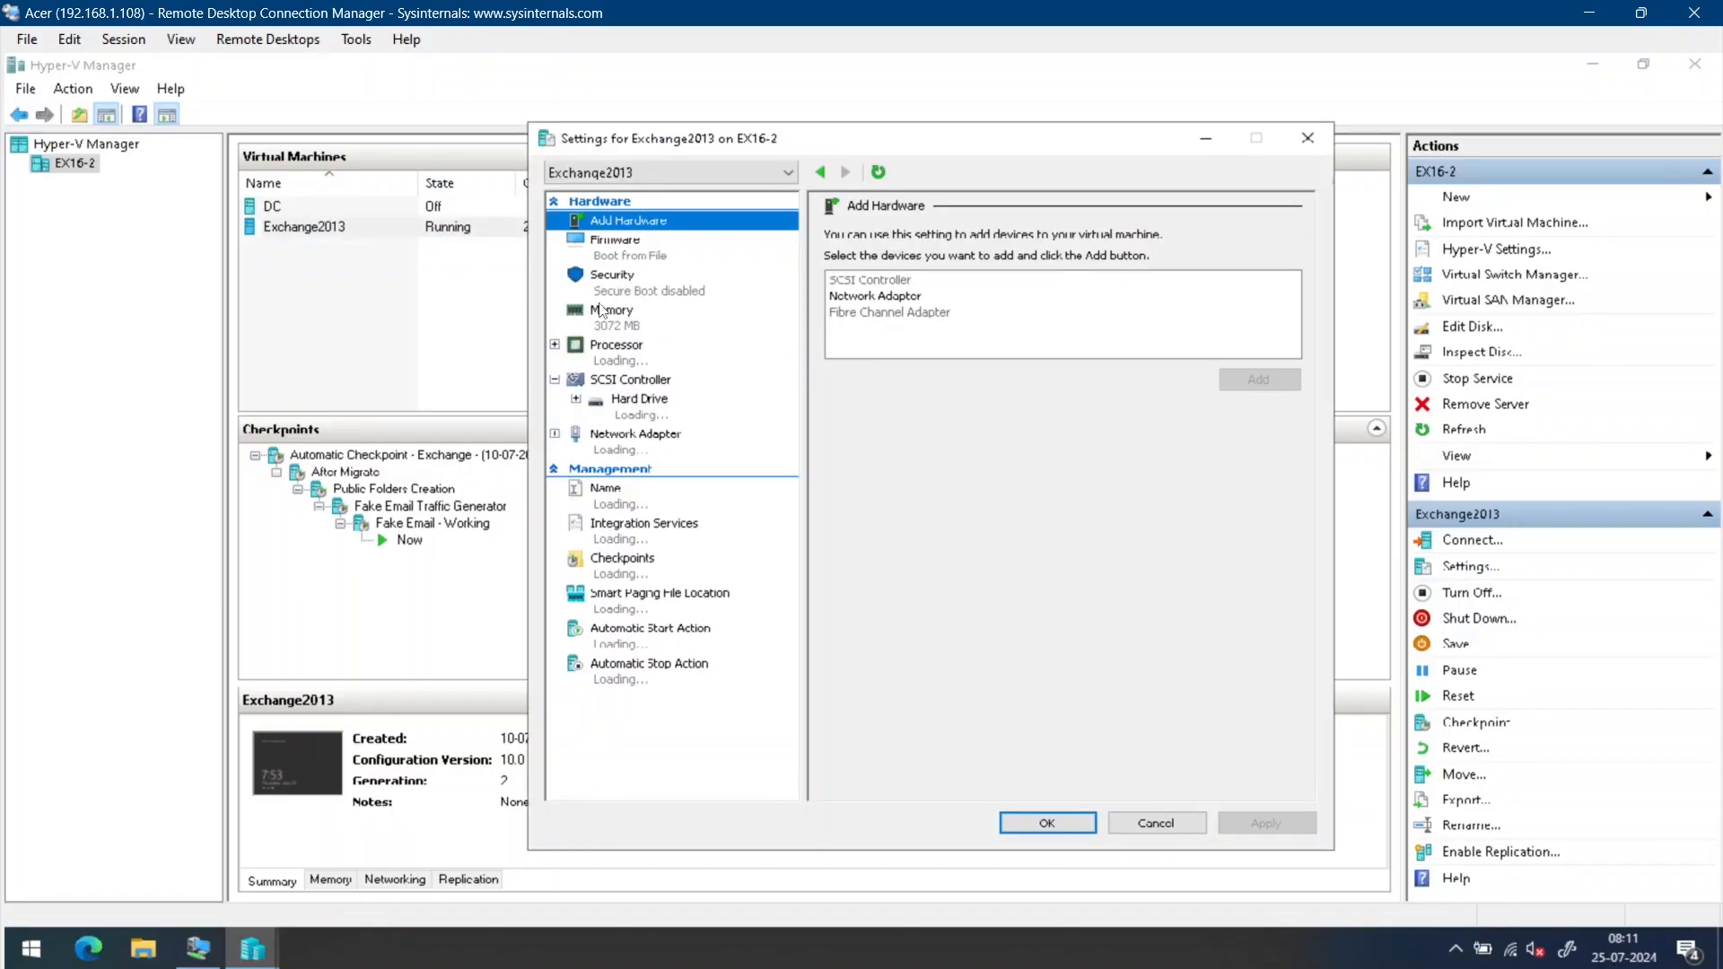
pyautogui.click(648, 381)
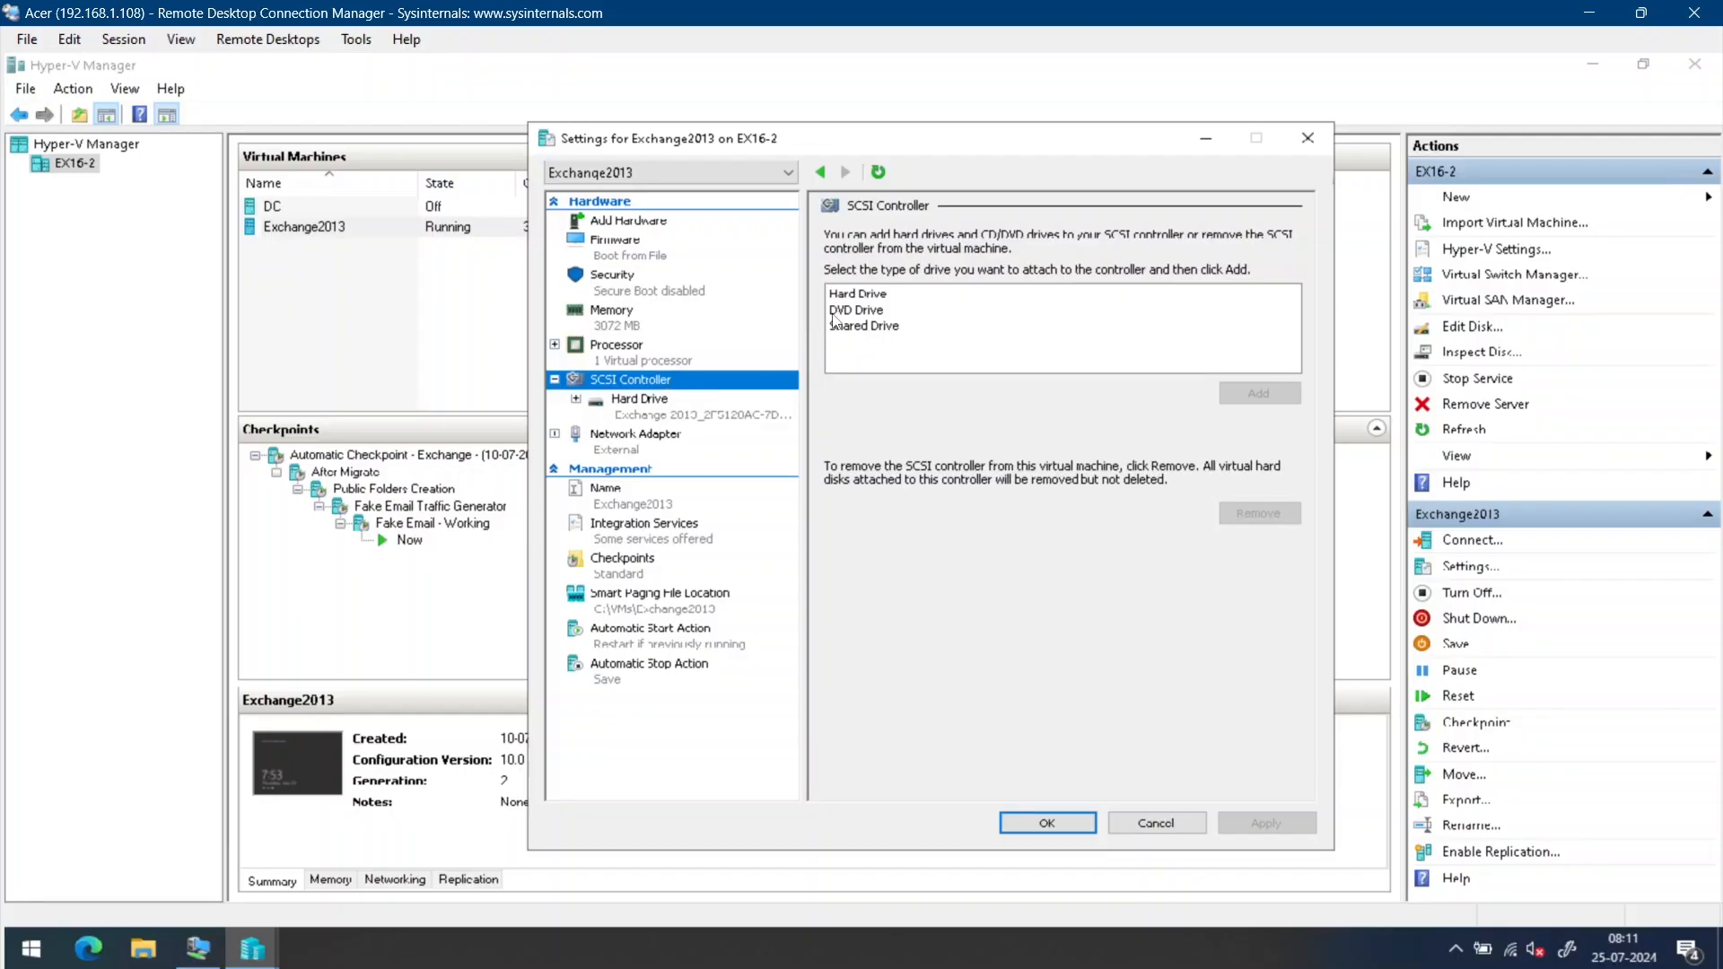
pyautogui.click(847, 297)
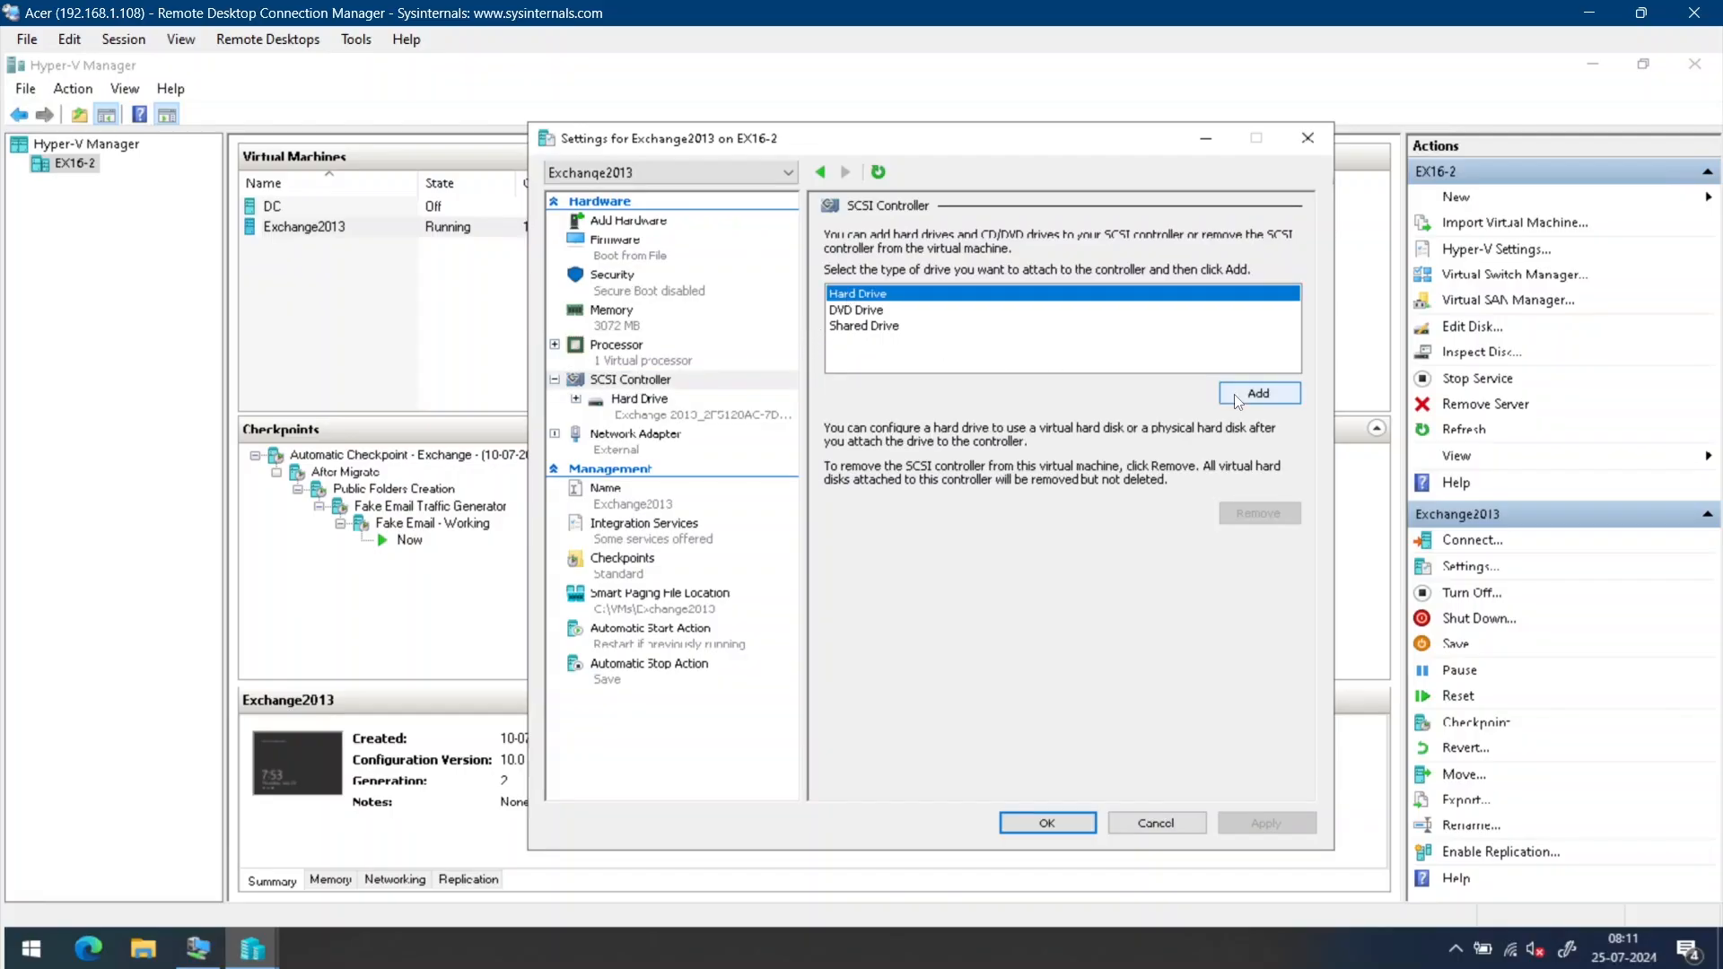
pyautogui.click(1235, 395)
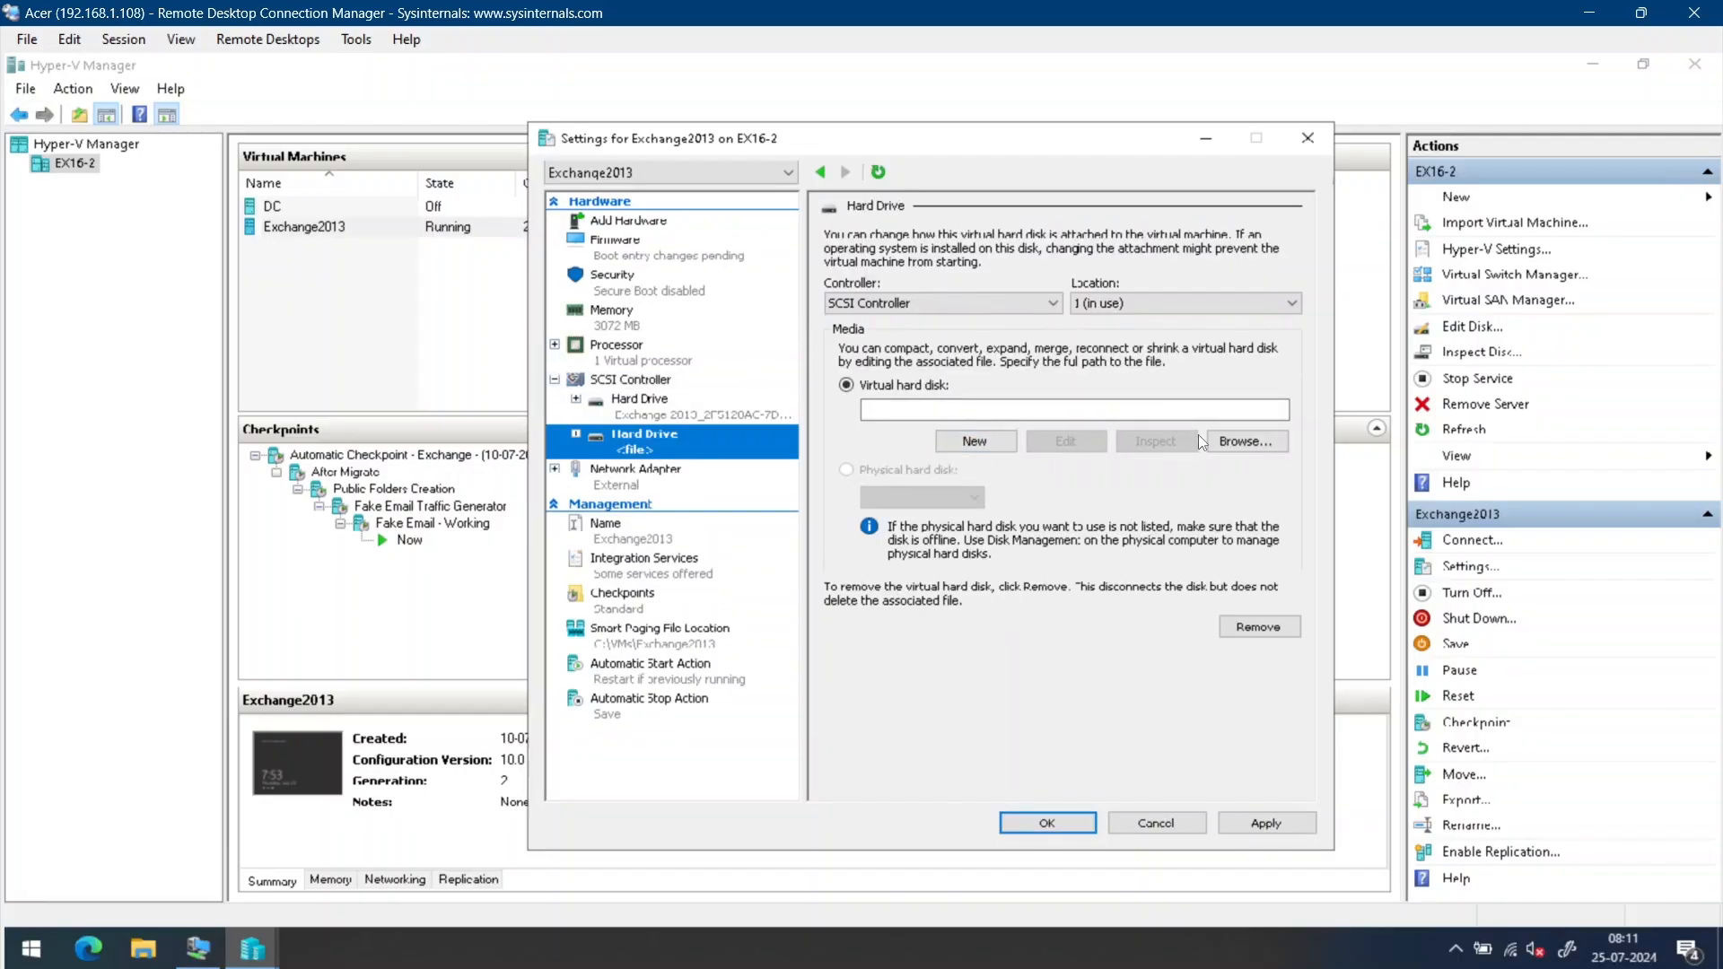
# Assign DB01.vhdx from the Virtual Hard Disks folder to the added hard drive and apply the change.
pyautogui.click(1232, 438)
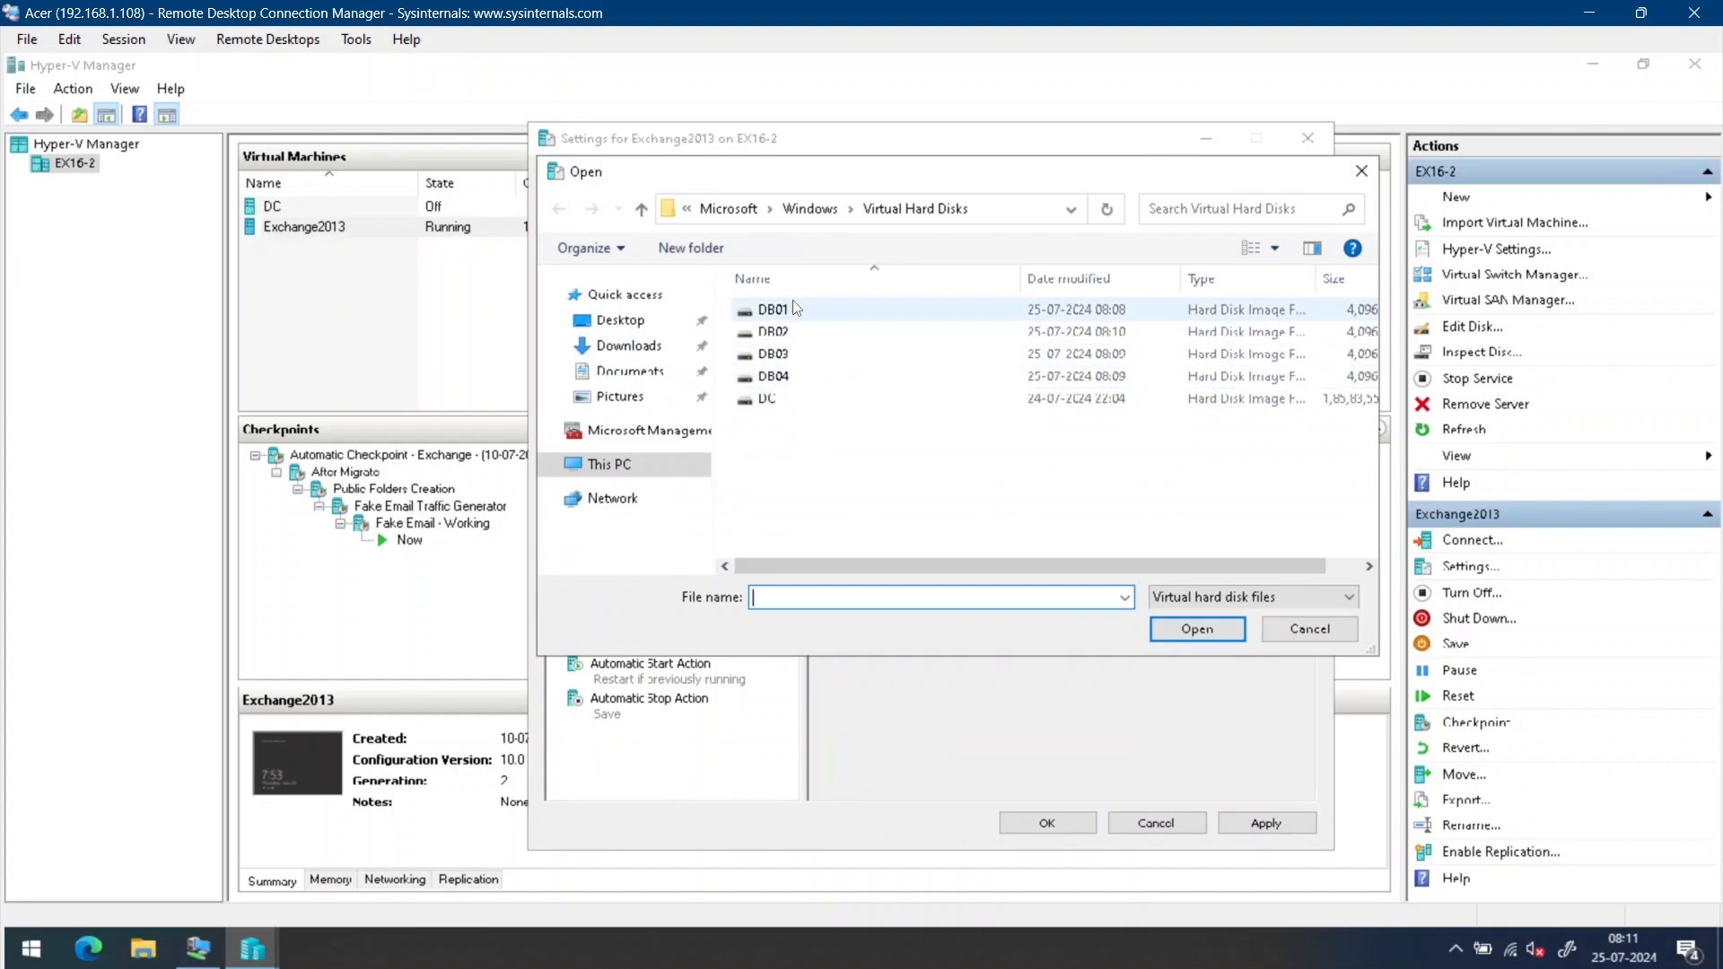
pyautogui.doubleClick(773, 310)
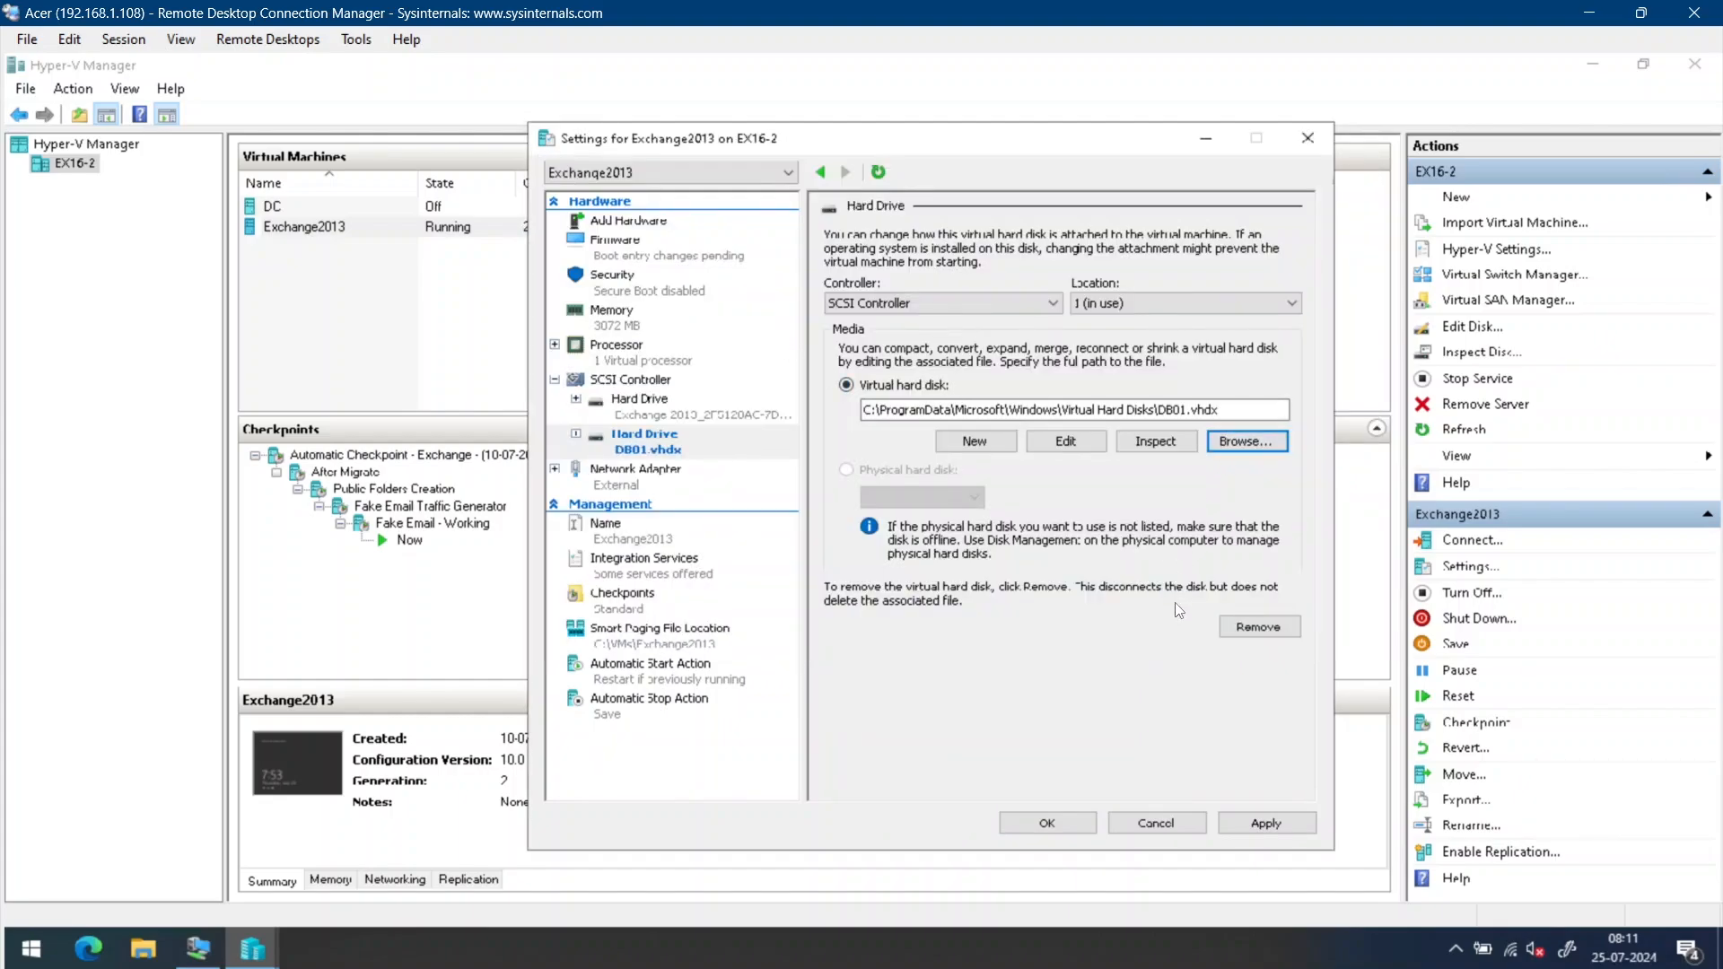
pyautogui.click(1274, 821)
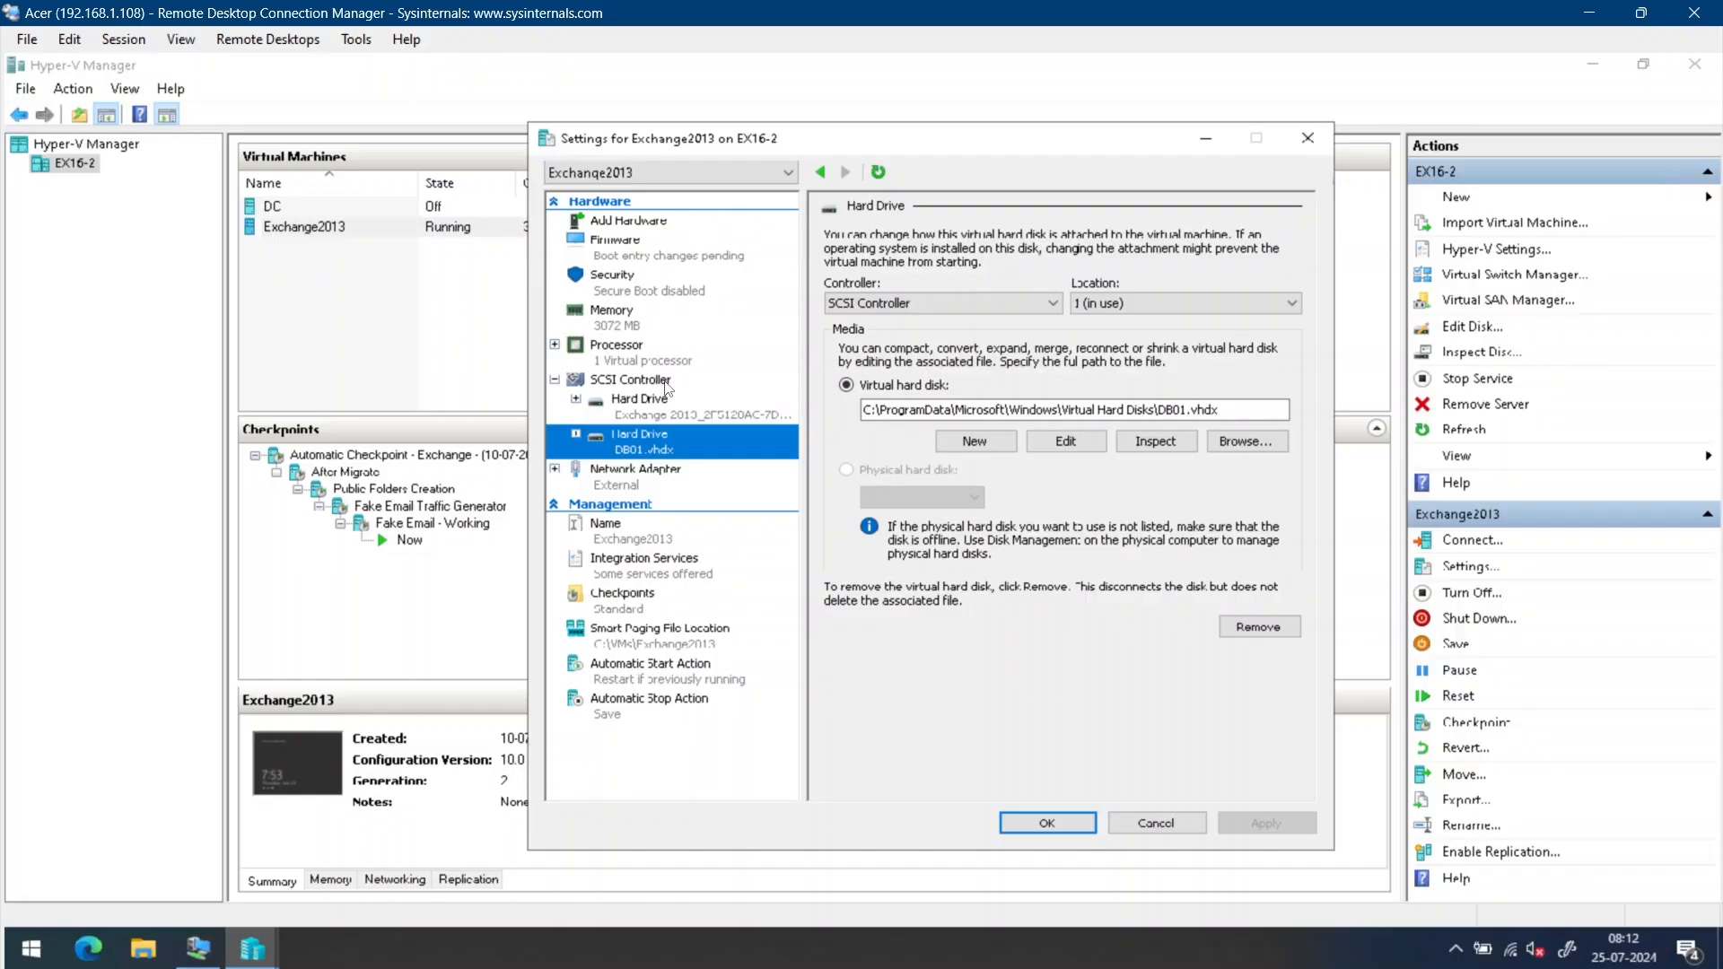
# Review the hard drives attached to the SCSI controller, including DB01.vhdx to DB04.vhdx, and close the Exchange2013 settings.
pyautogui.click(713, 420)
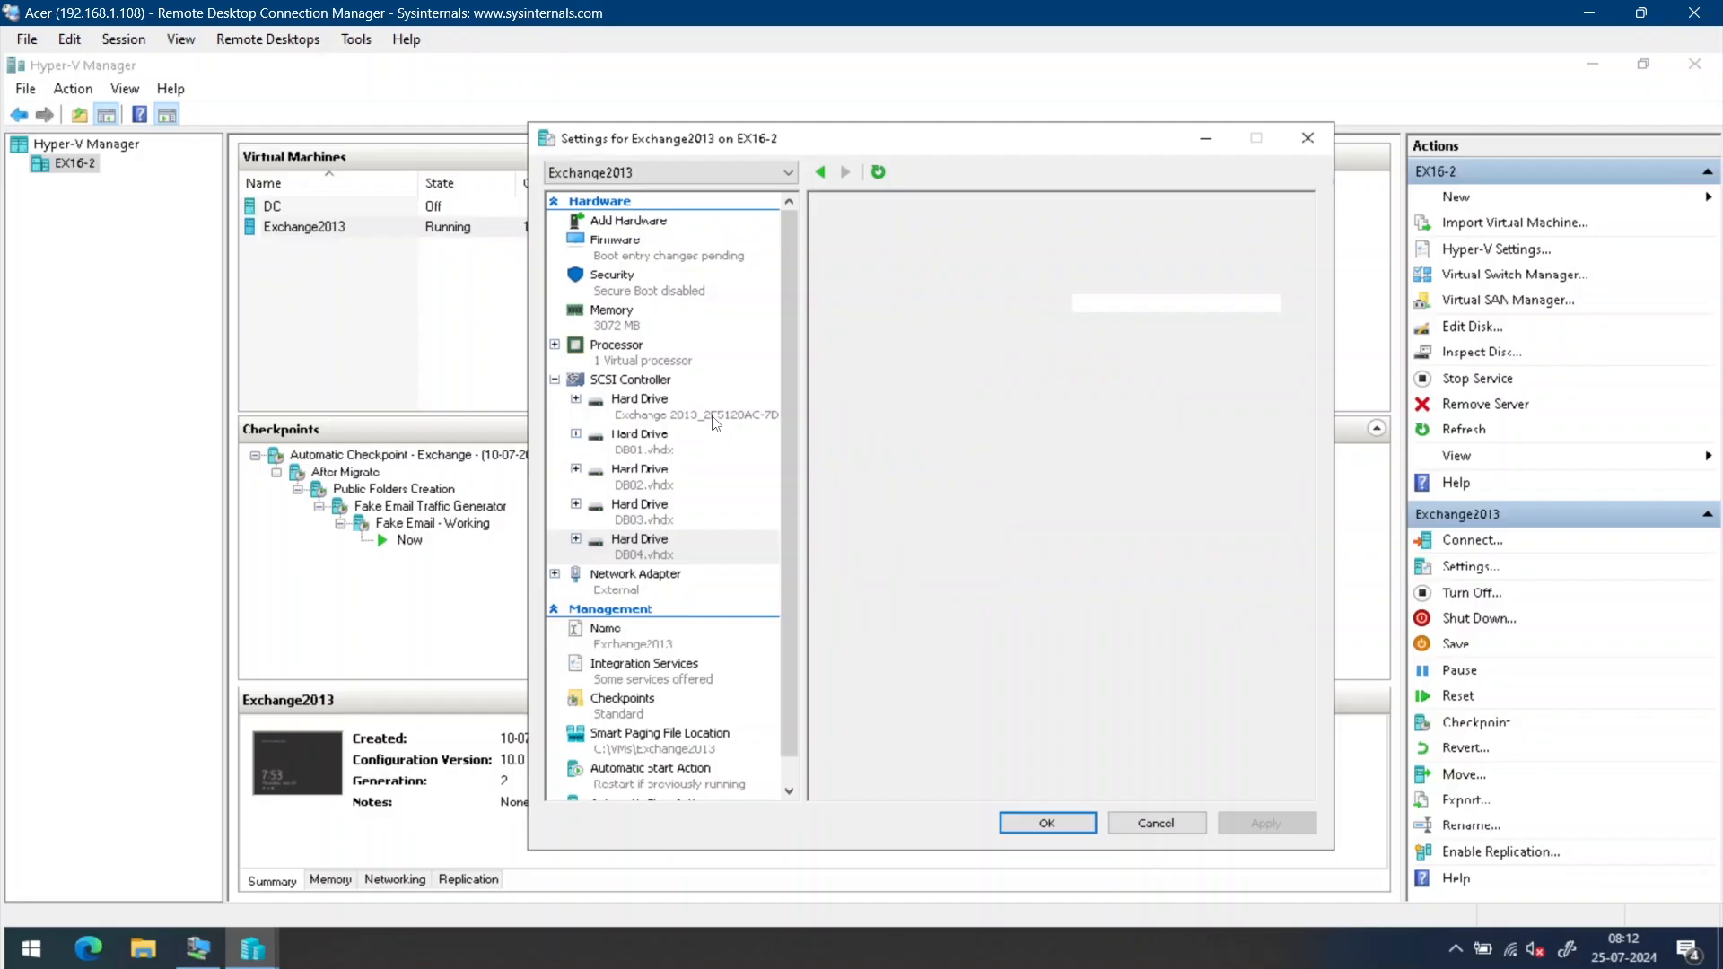
pyautogui.click(661, 449)
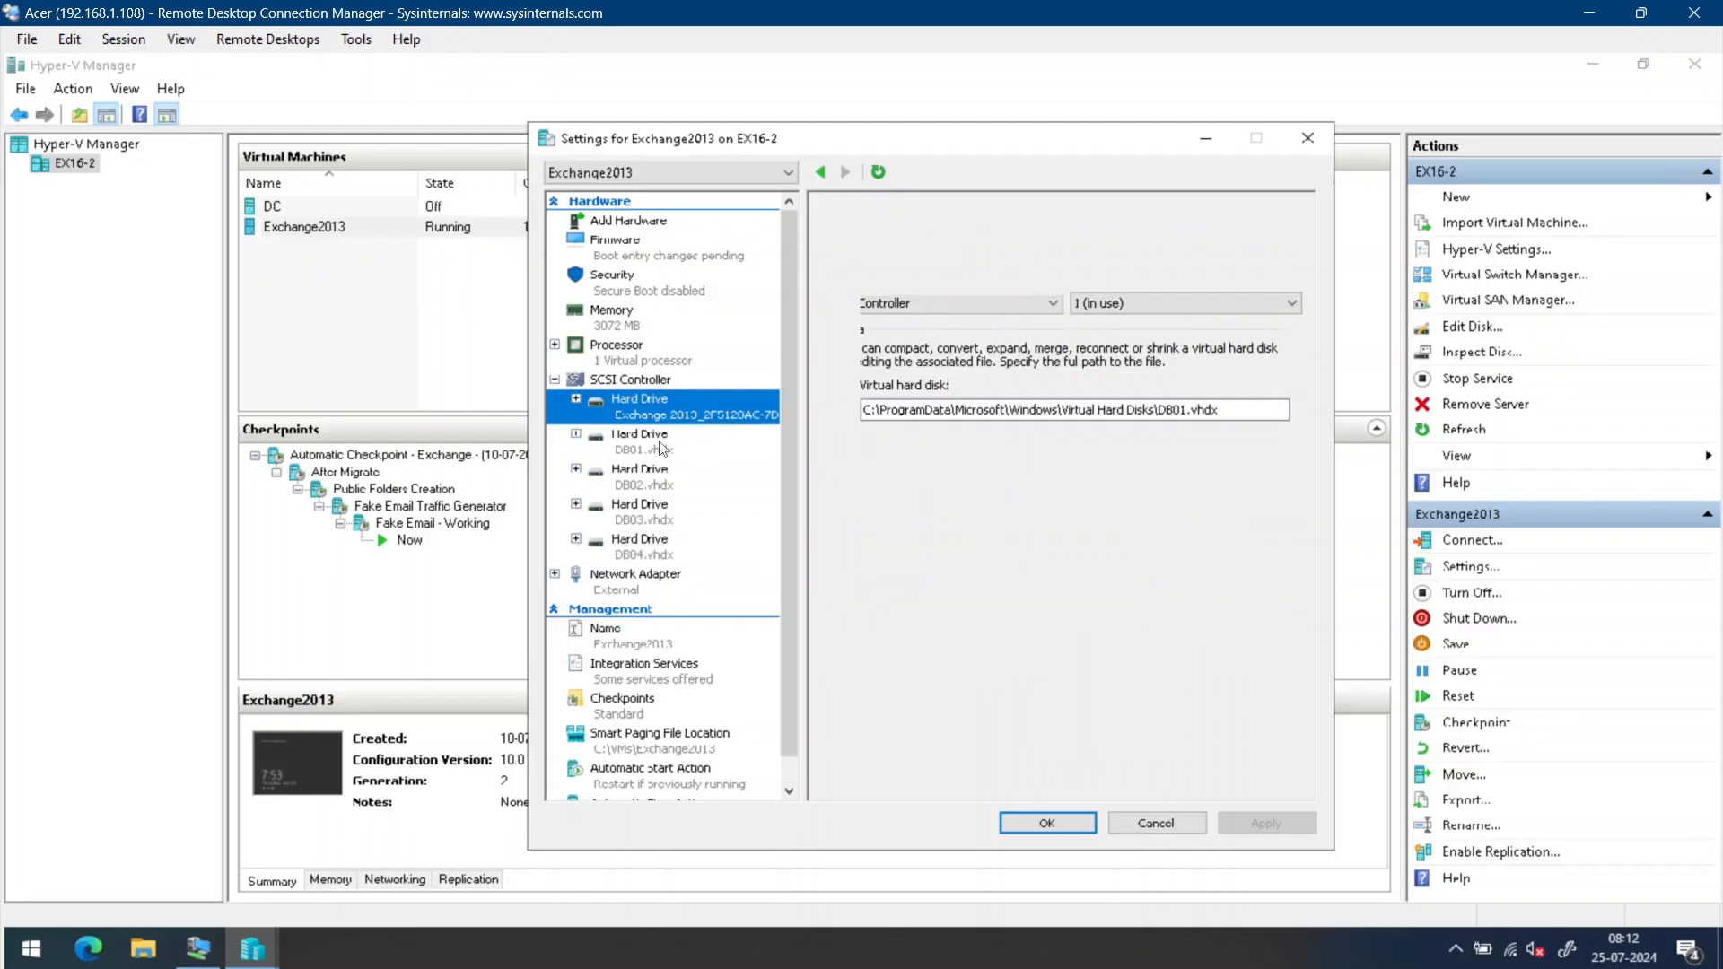
pyautogui.click(642, 485)
pyautogui.click(642, 520)
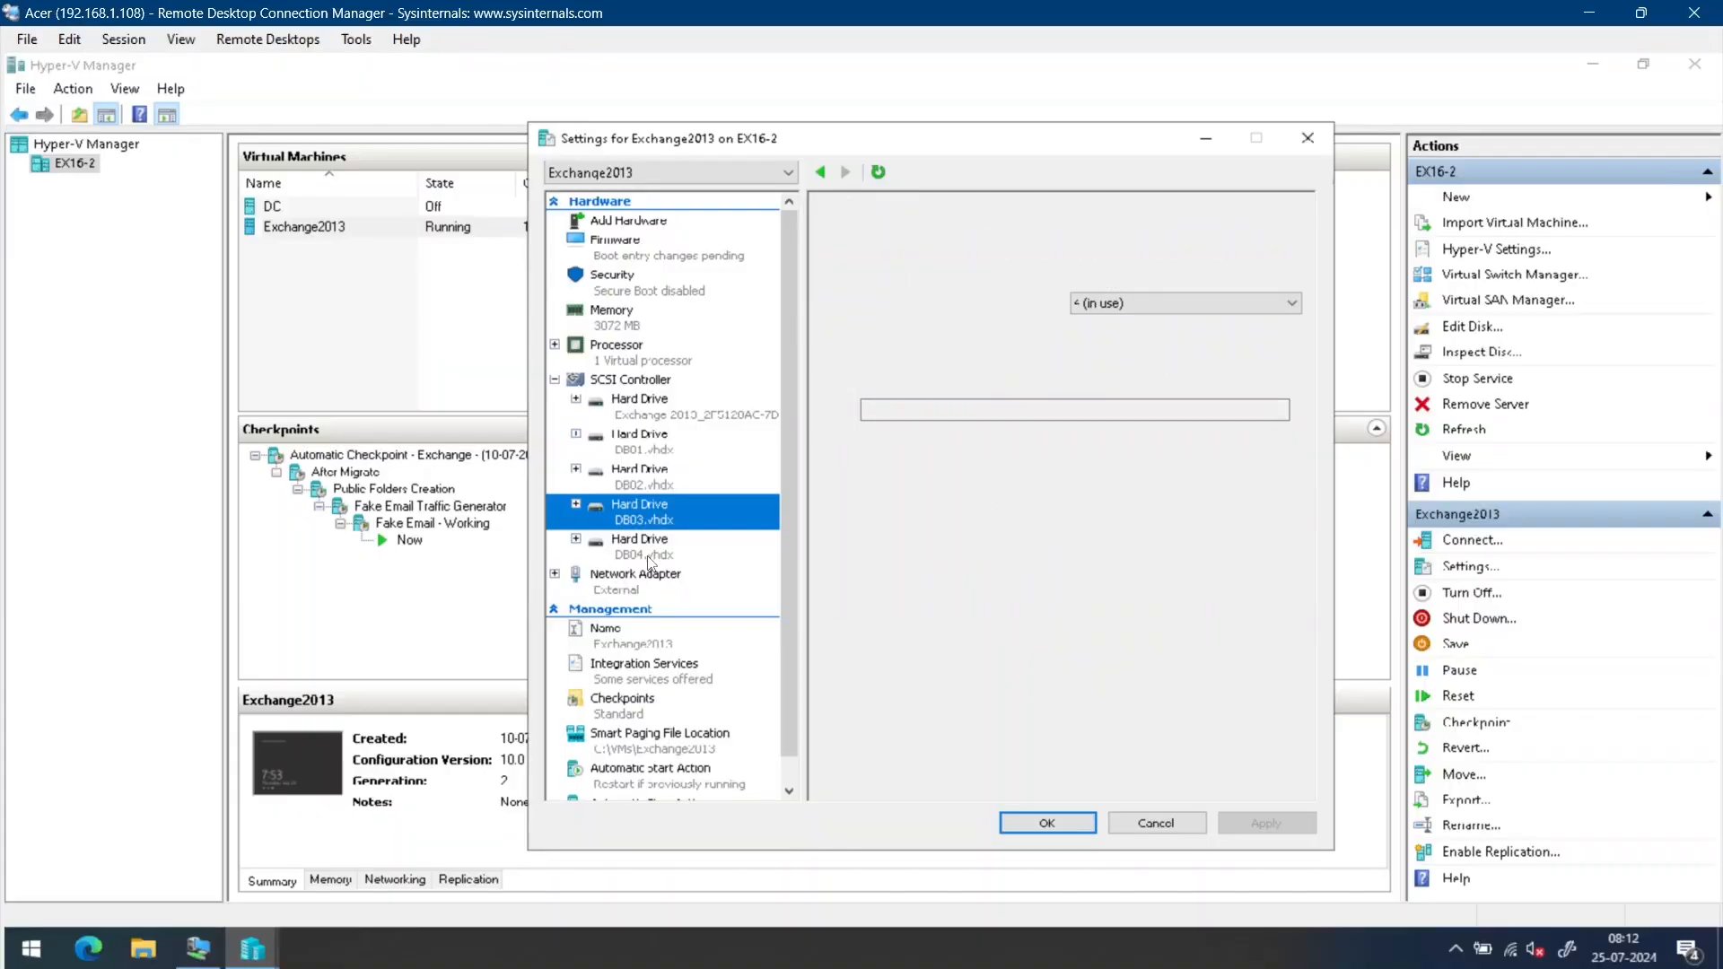
pyautogui.click(657, 541)
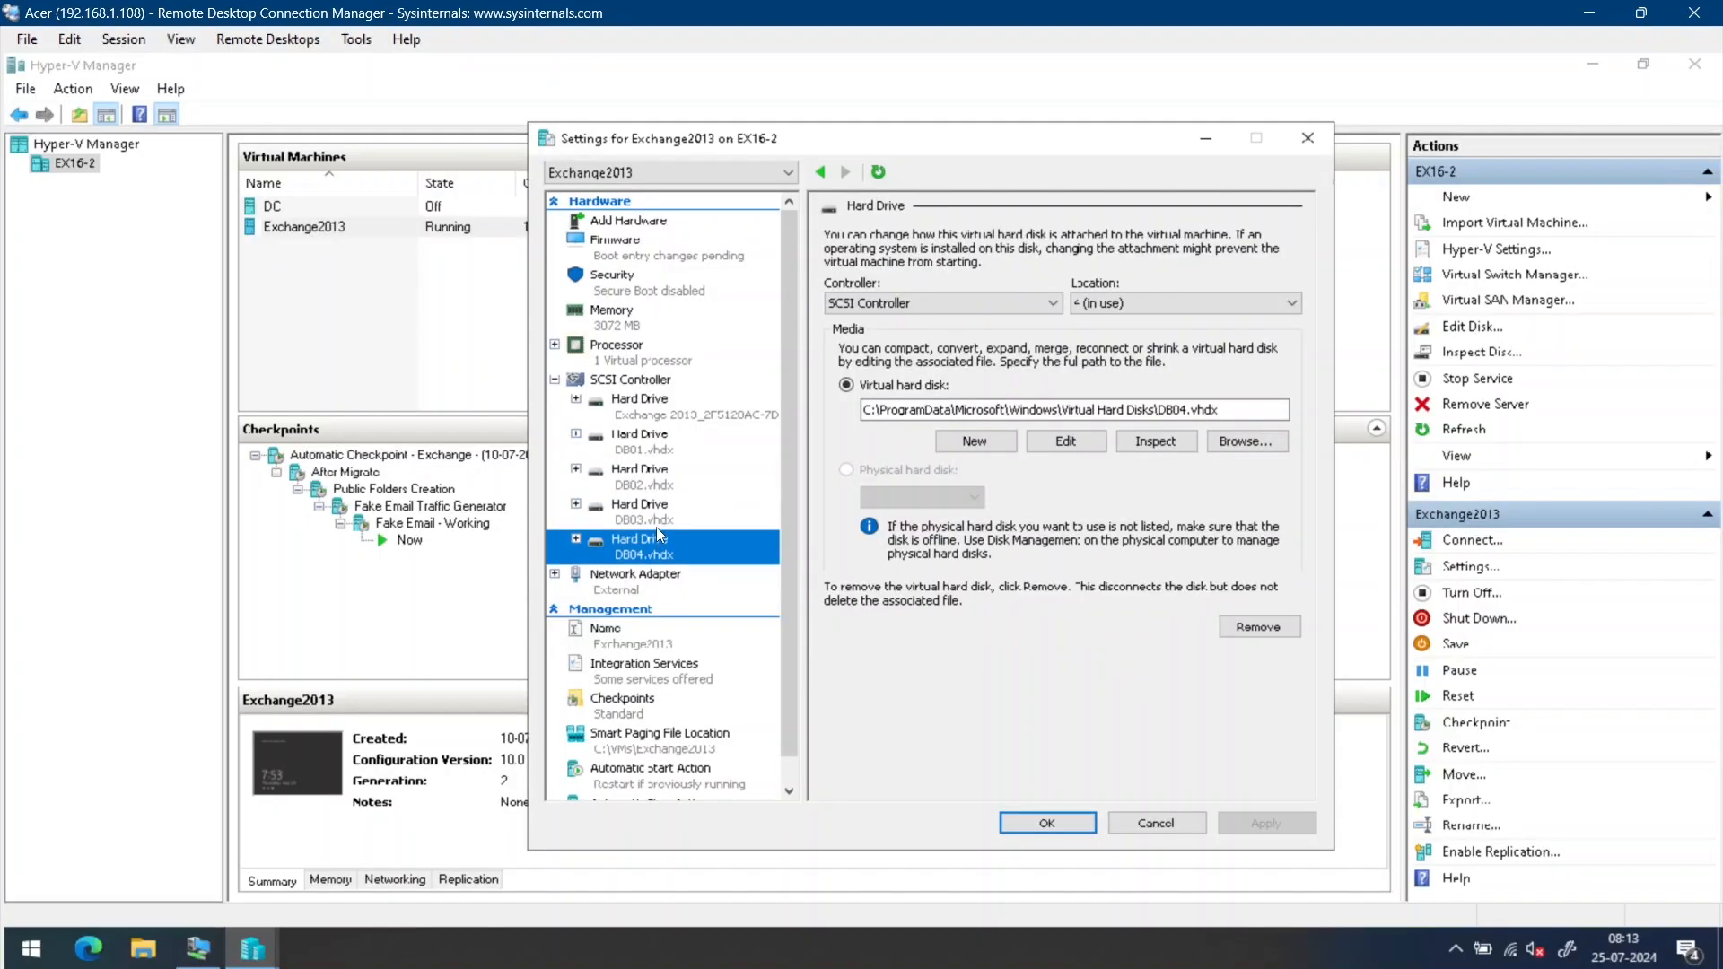
pyautogui.click(1064, 816)
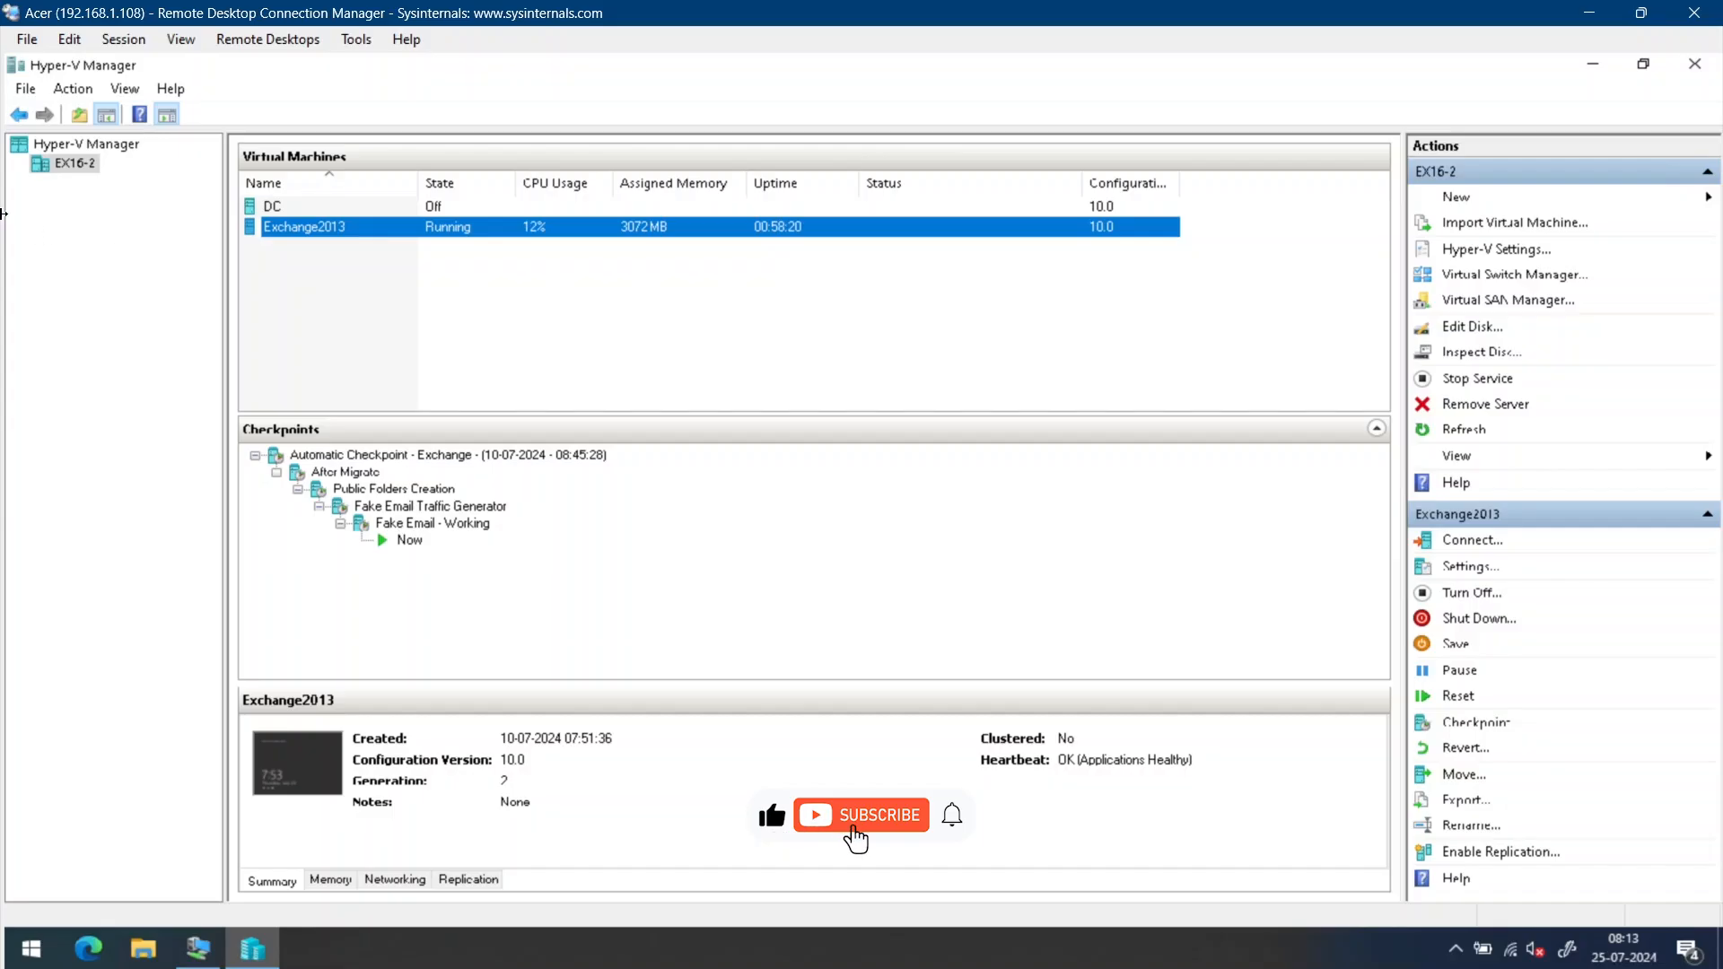
# Switch to the Exchange 2013 remote session and check the drives listed under This PC in File Explorer.
pyautogui.moveTo(4, 214)
pyautogui.click(108, 133)
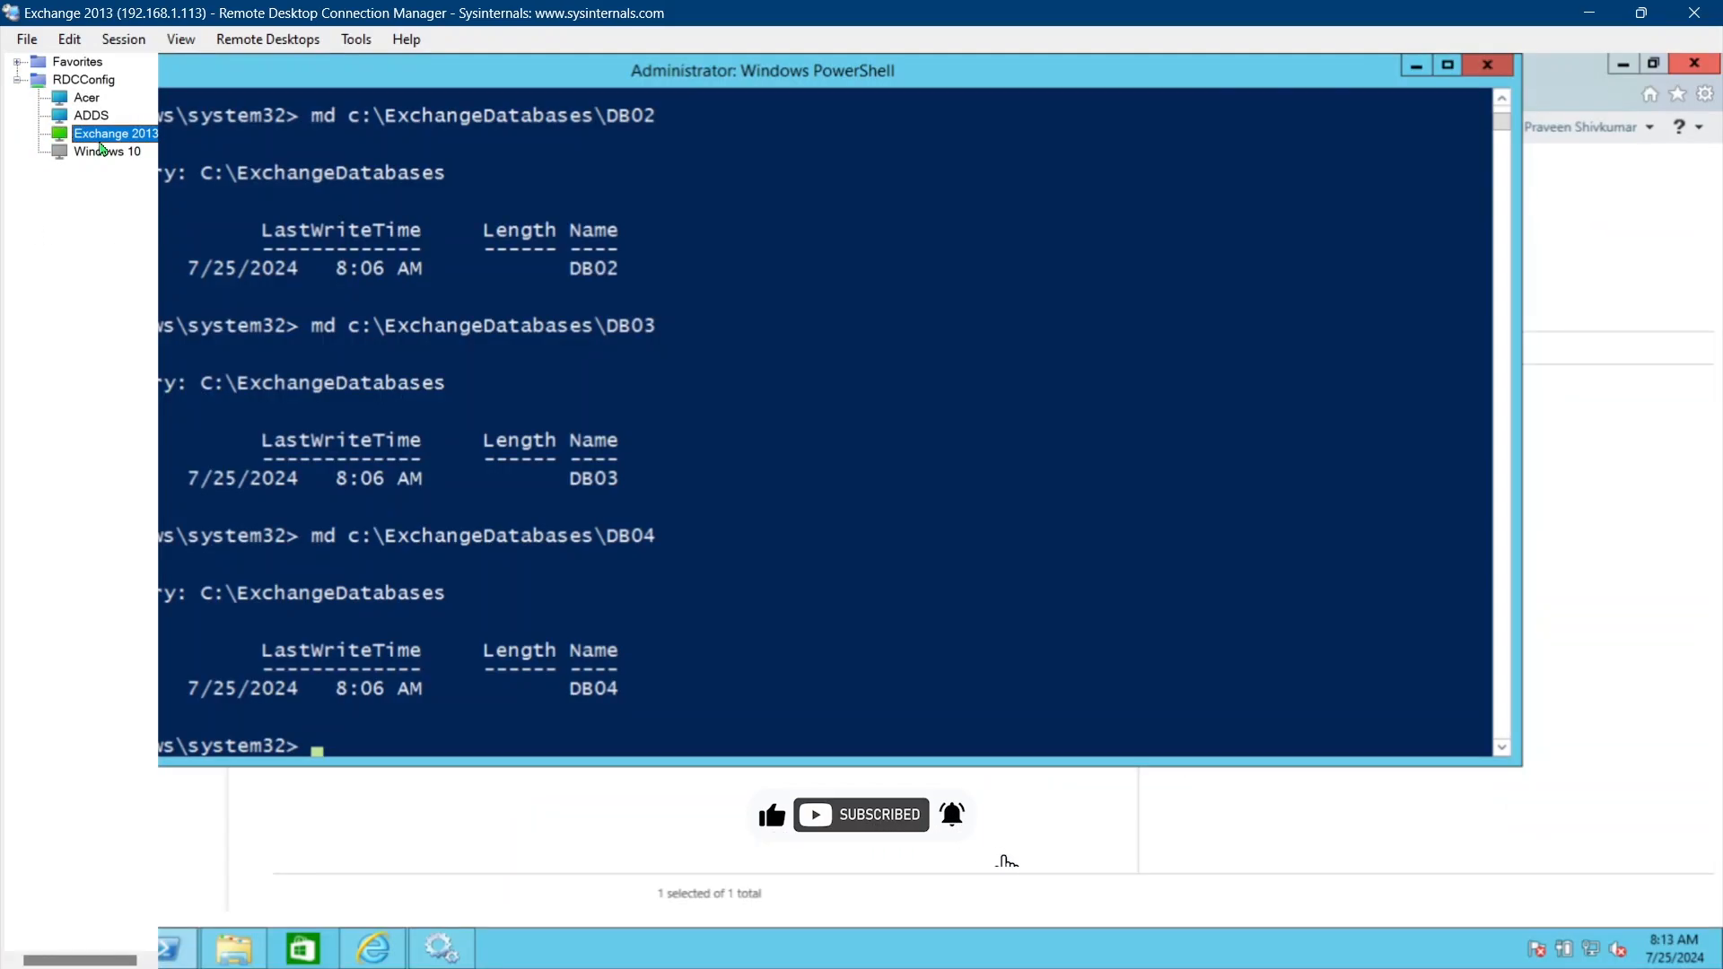
pyautogui.click(686, 332)
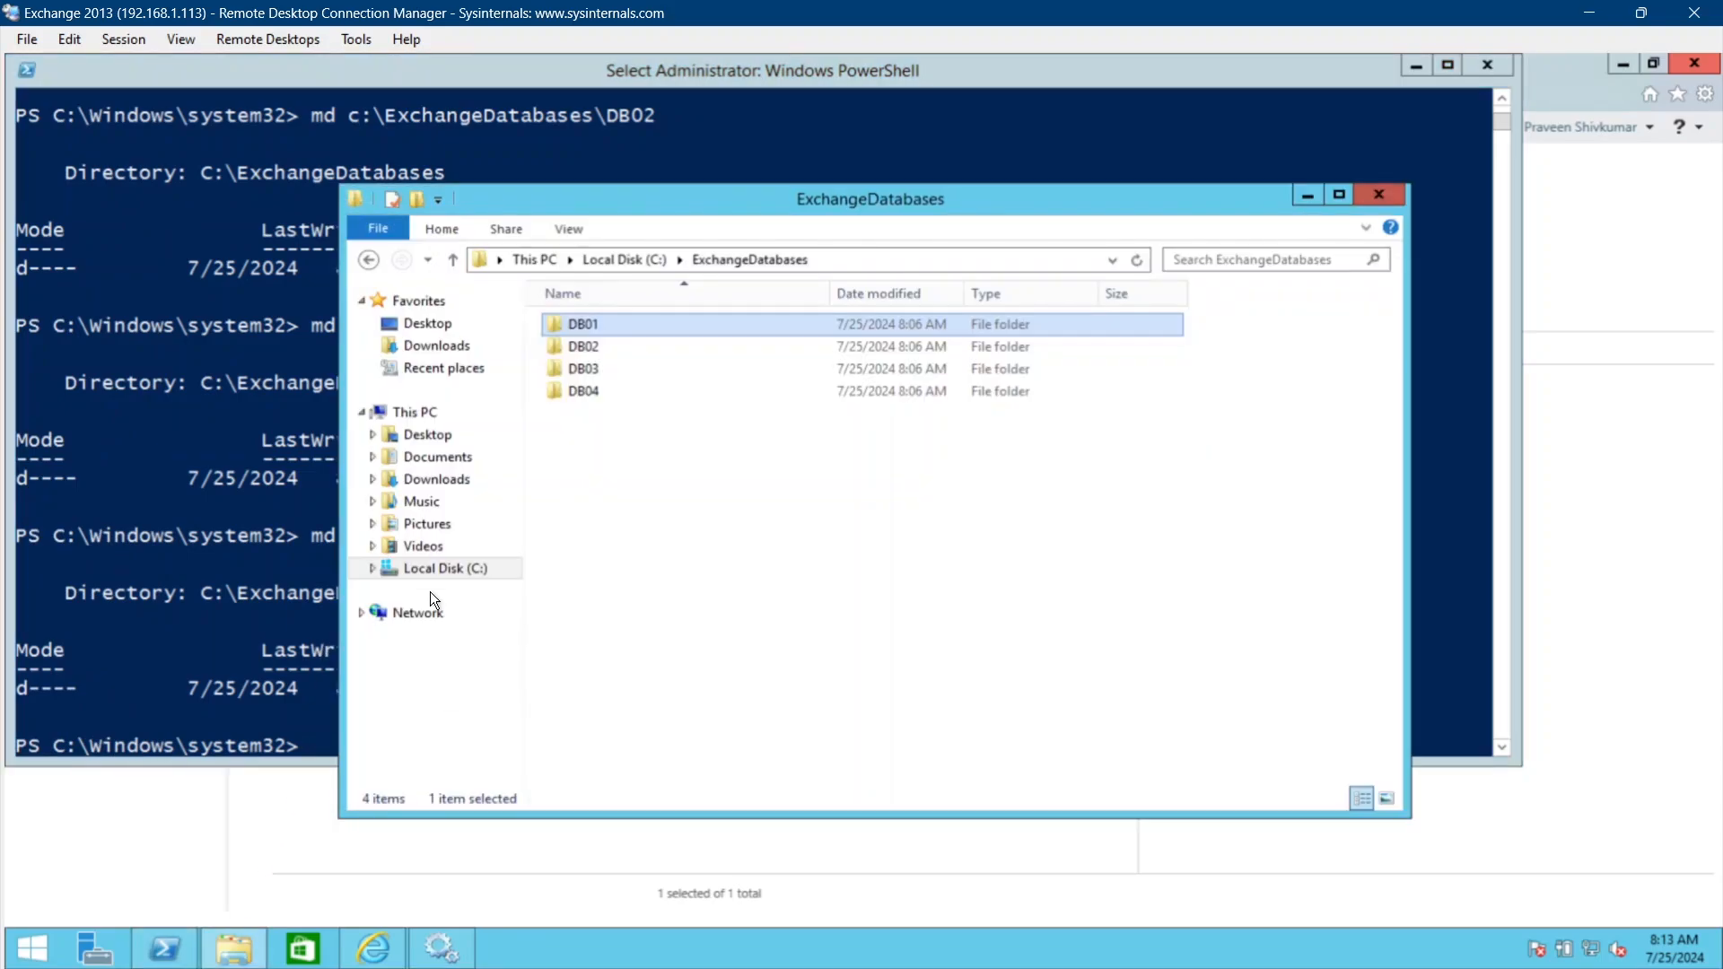
pyautogui.click(415, 411)
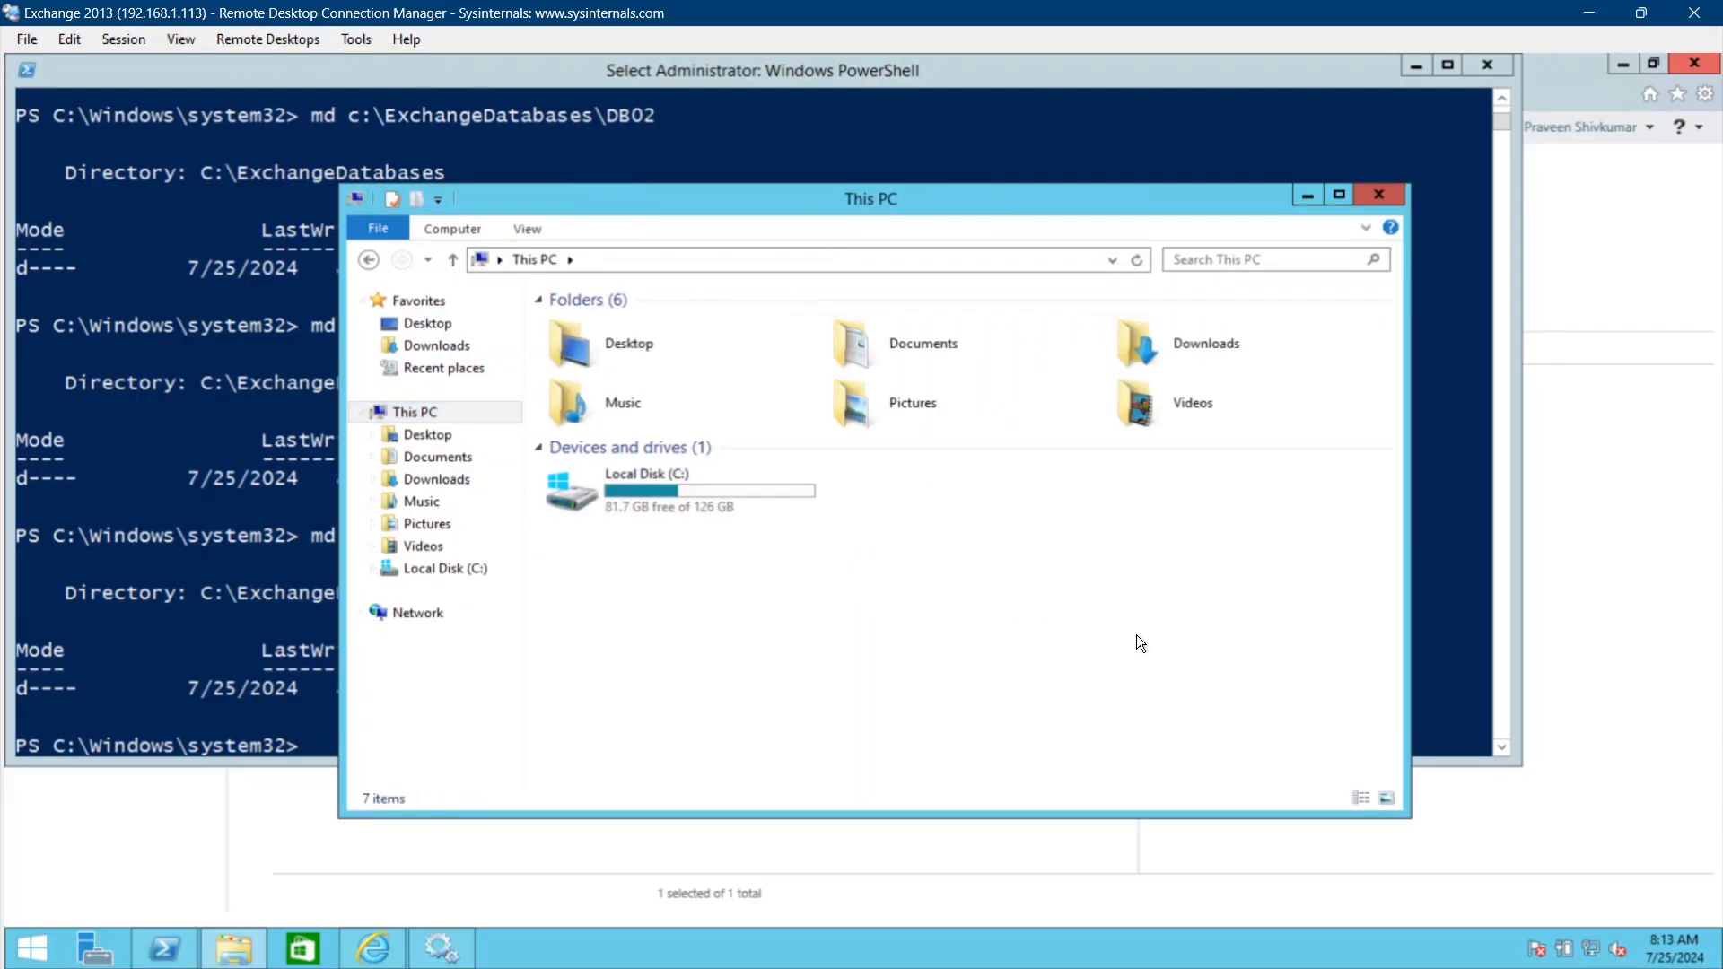
pyautogui.moveTo(1237, 691); pyautogui.dragTo(670, 492)
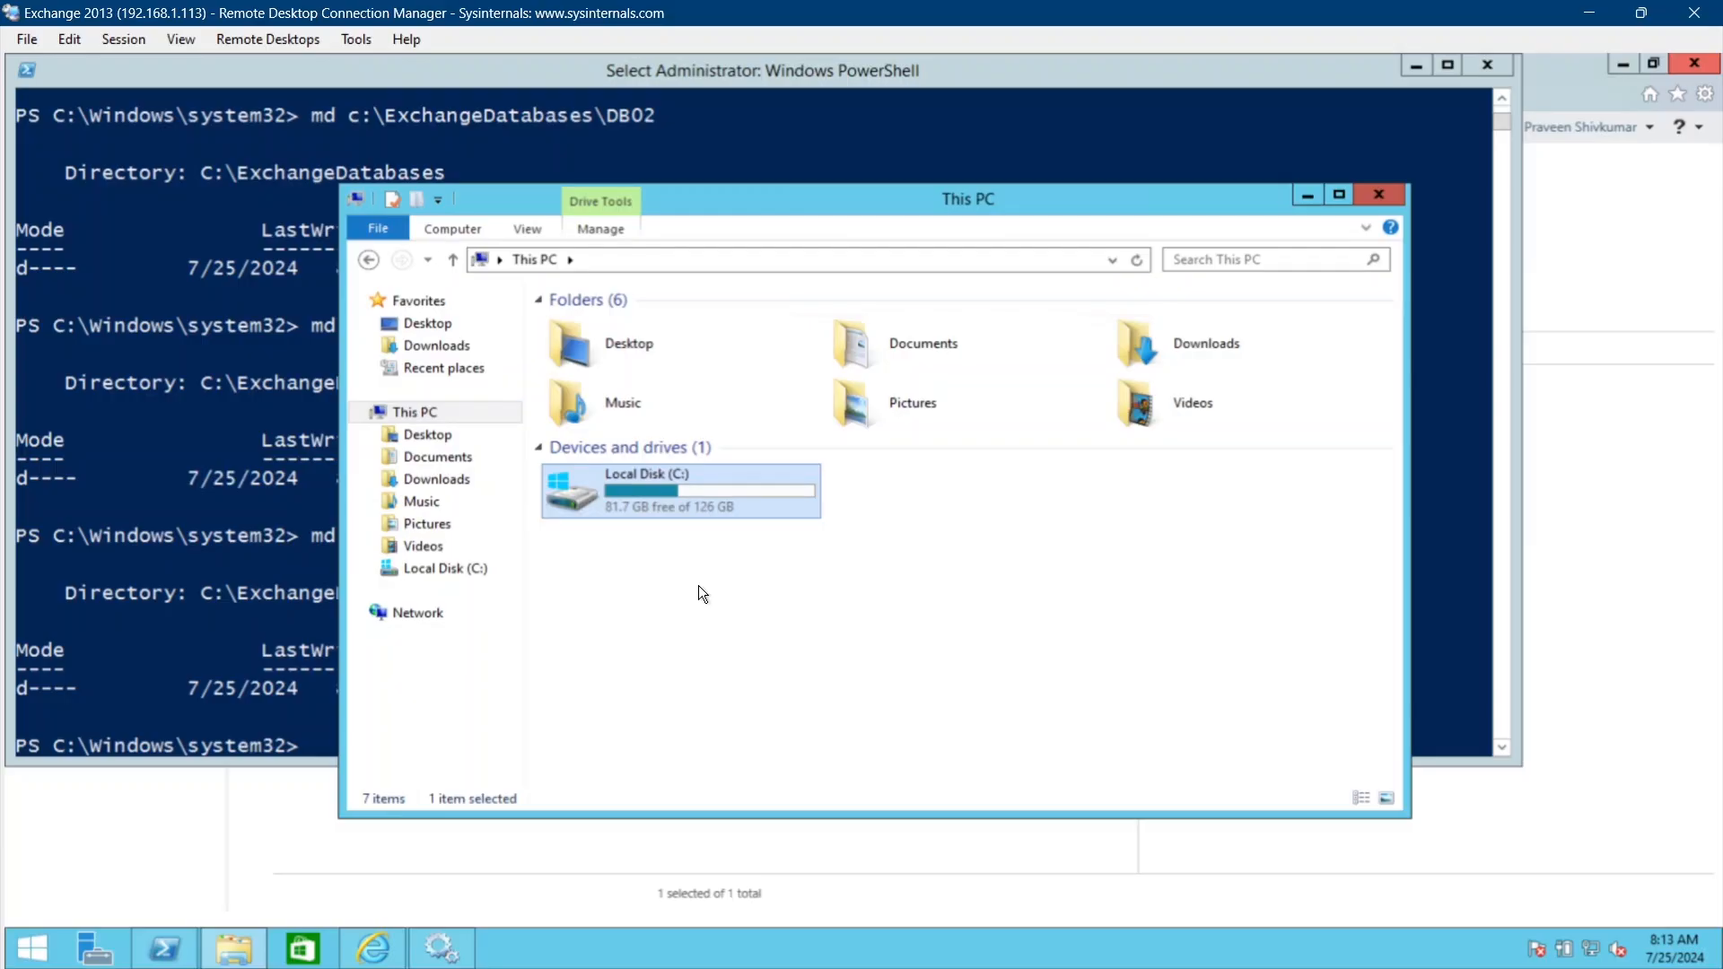
# Open Computer Management from Server Manager and show Disk Management in a maximized window.
pyautogui.click(698, 585)
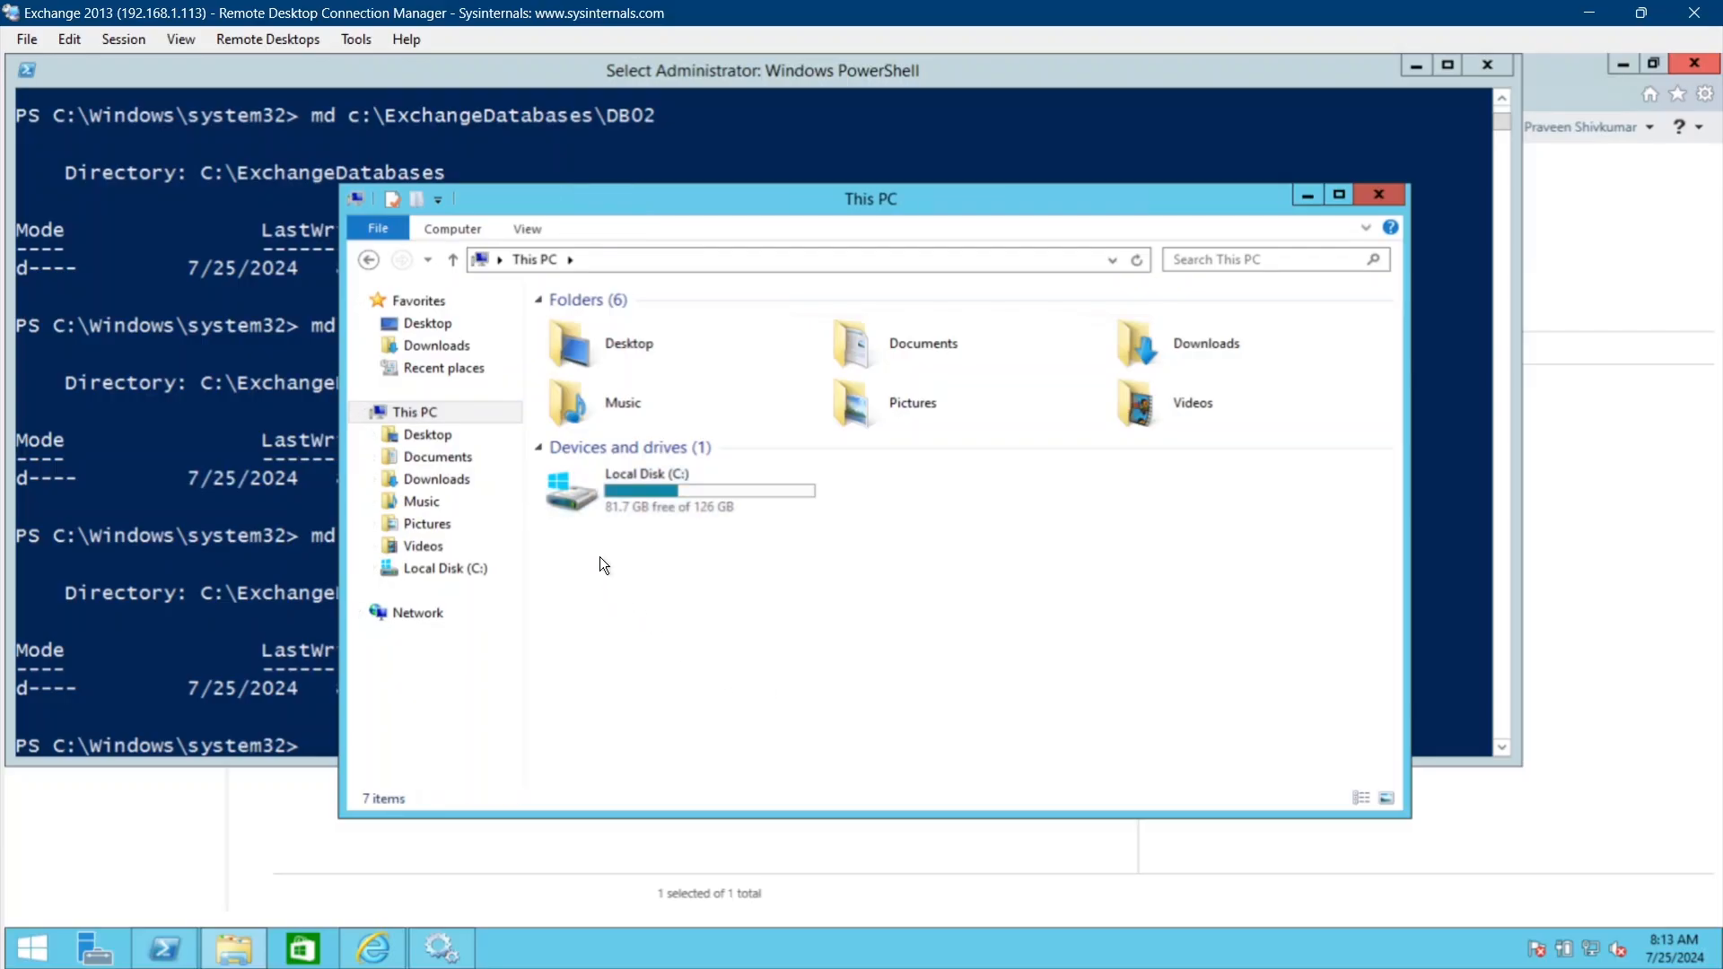
pyautogui.rightClick(461, 416)
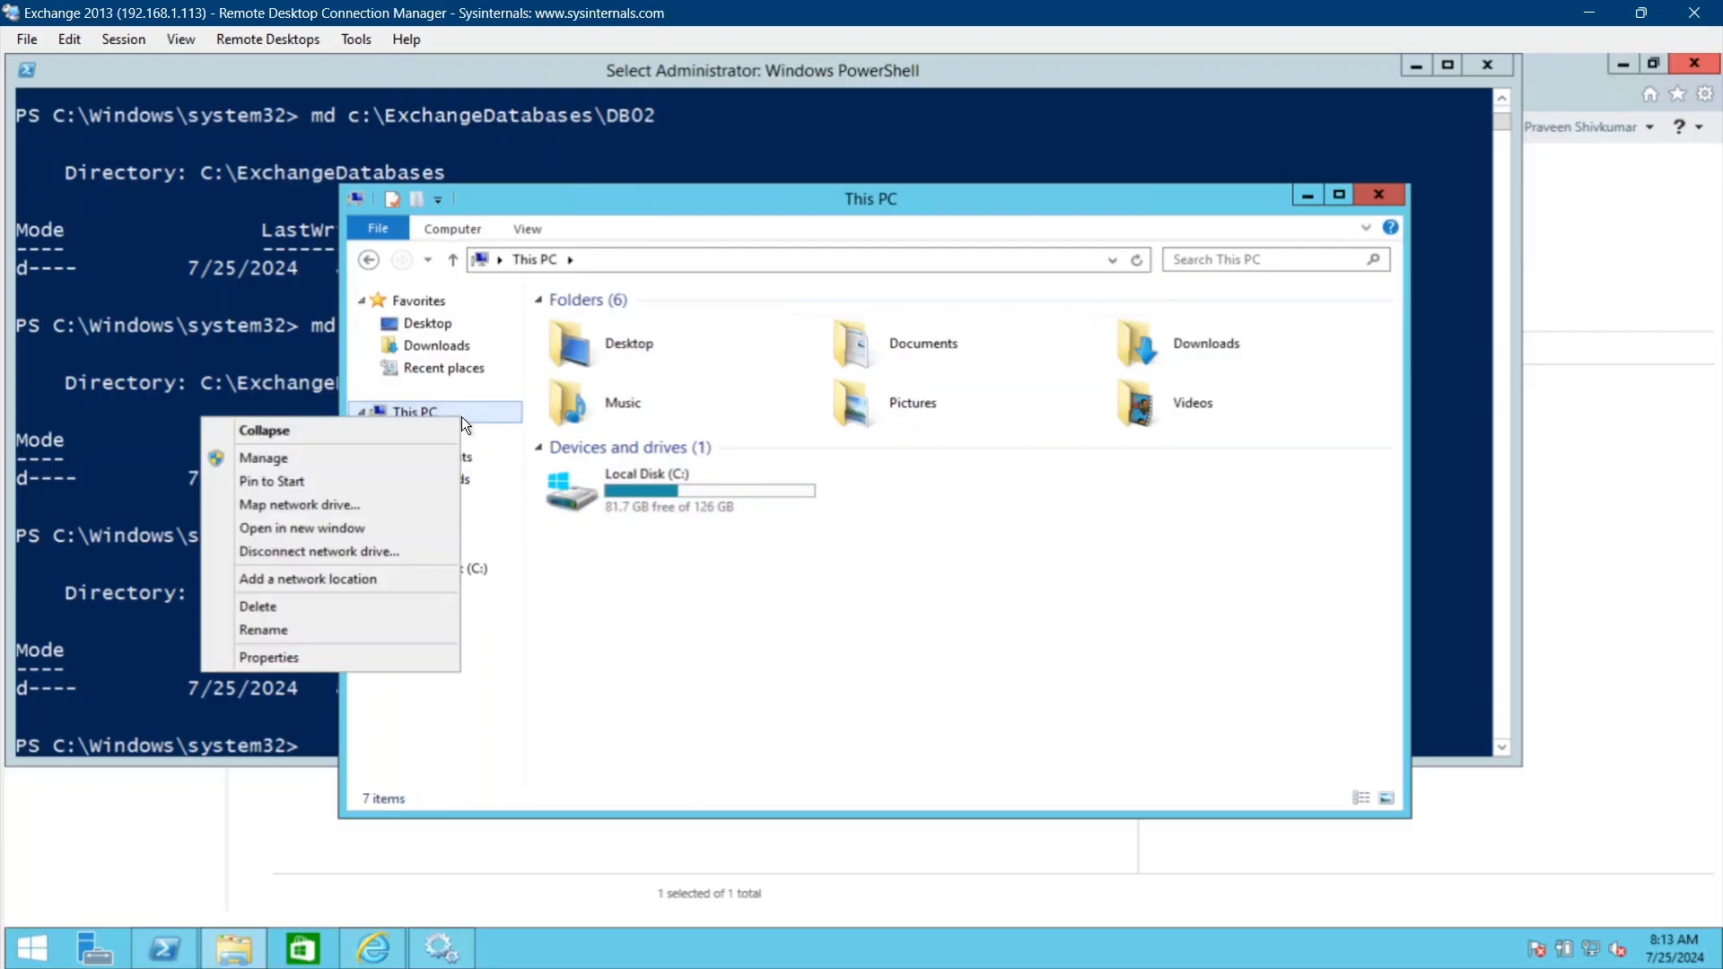
pyautogui.click(402, 458)
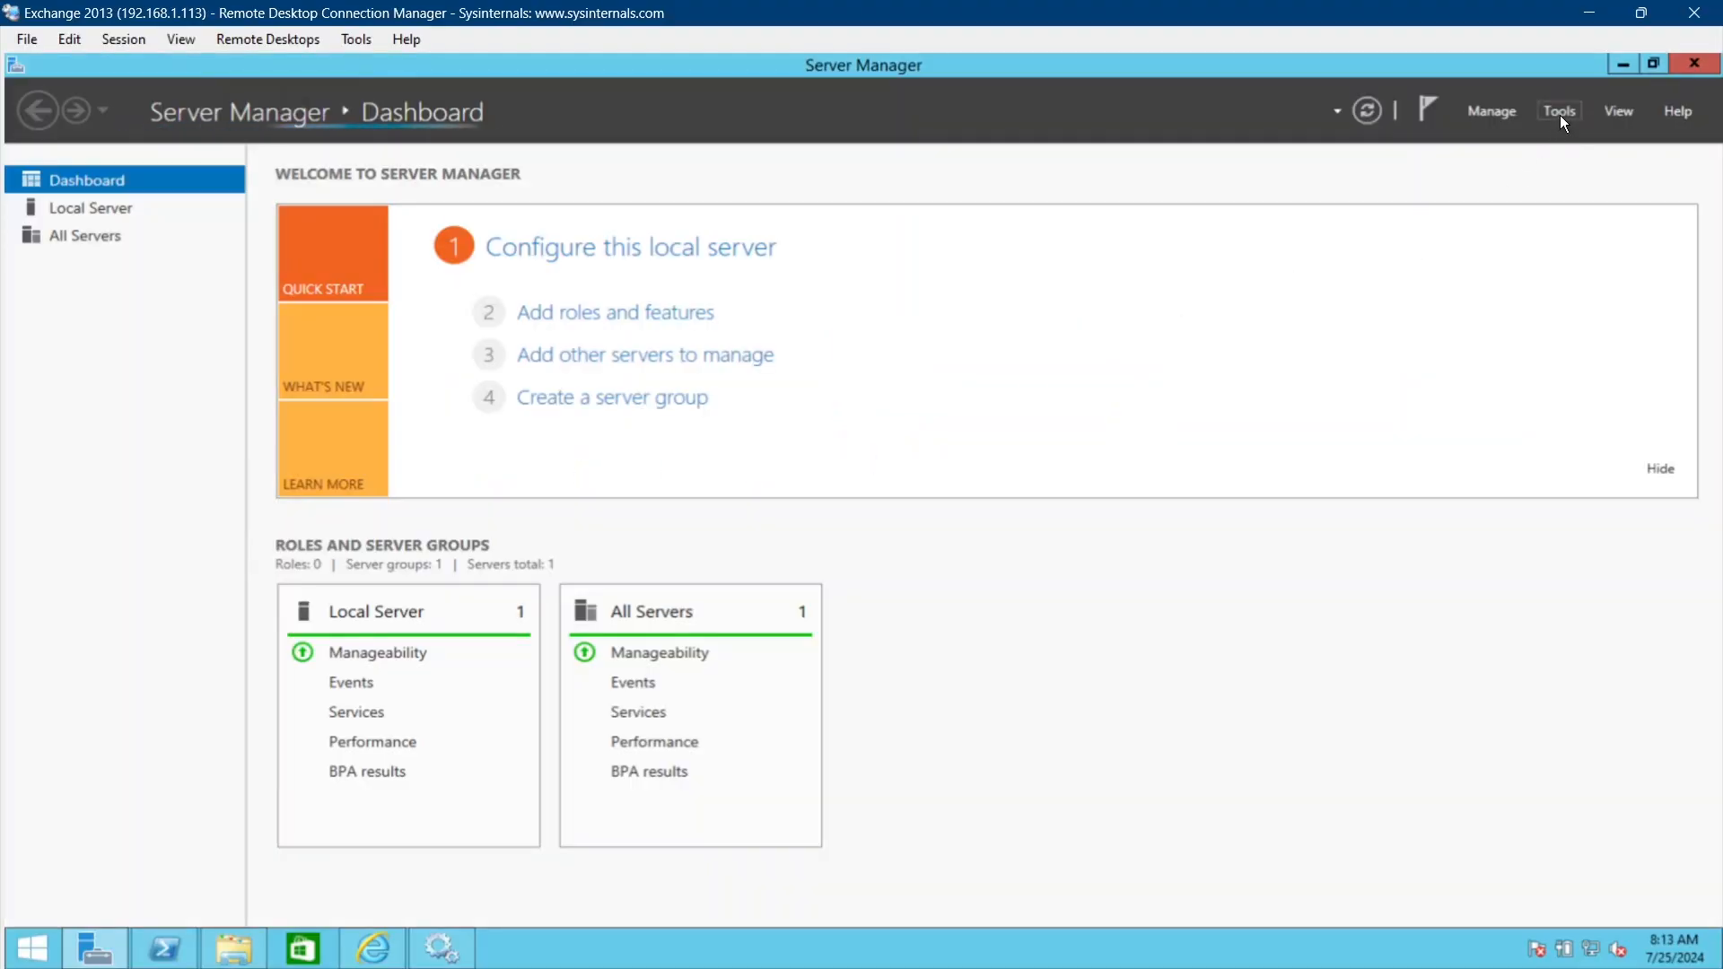
pyautogui.click(1559, 112)
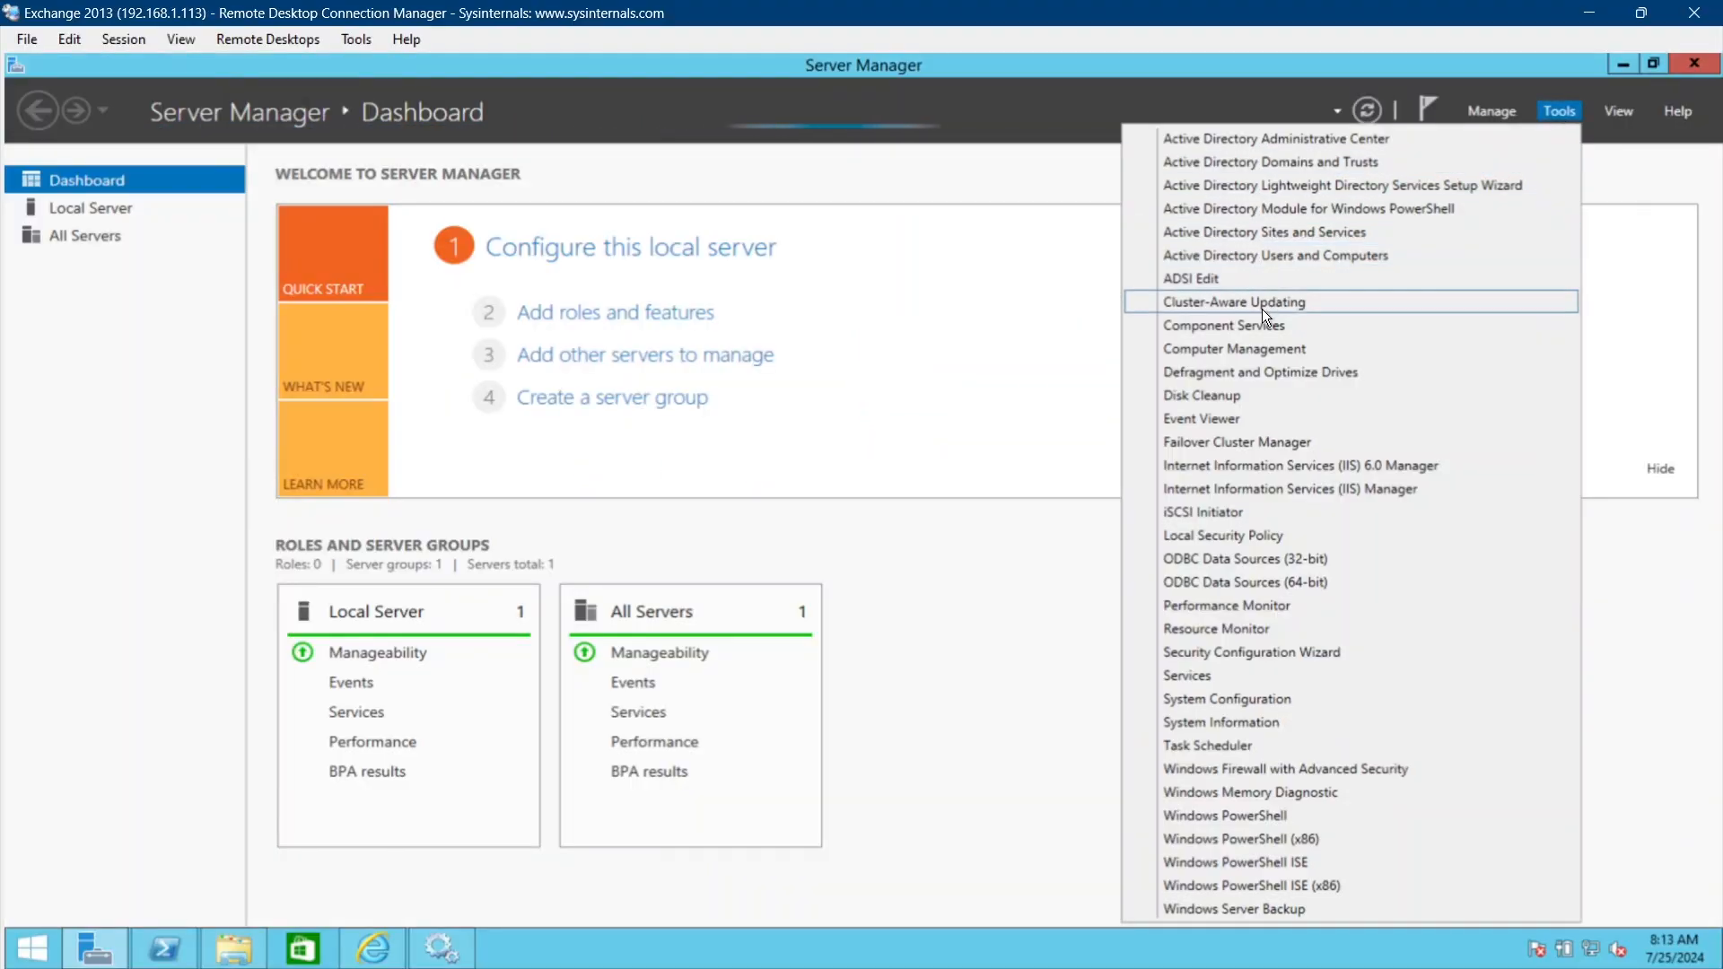
pyautogui.click(1240, 349)
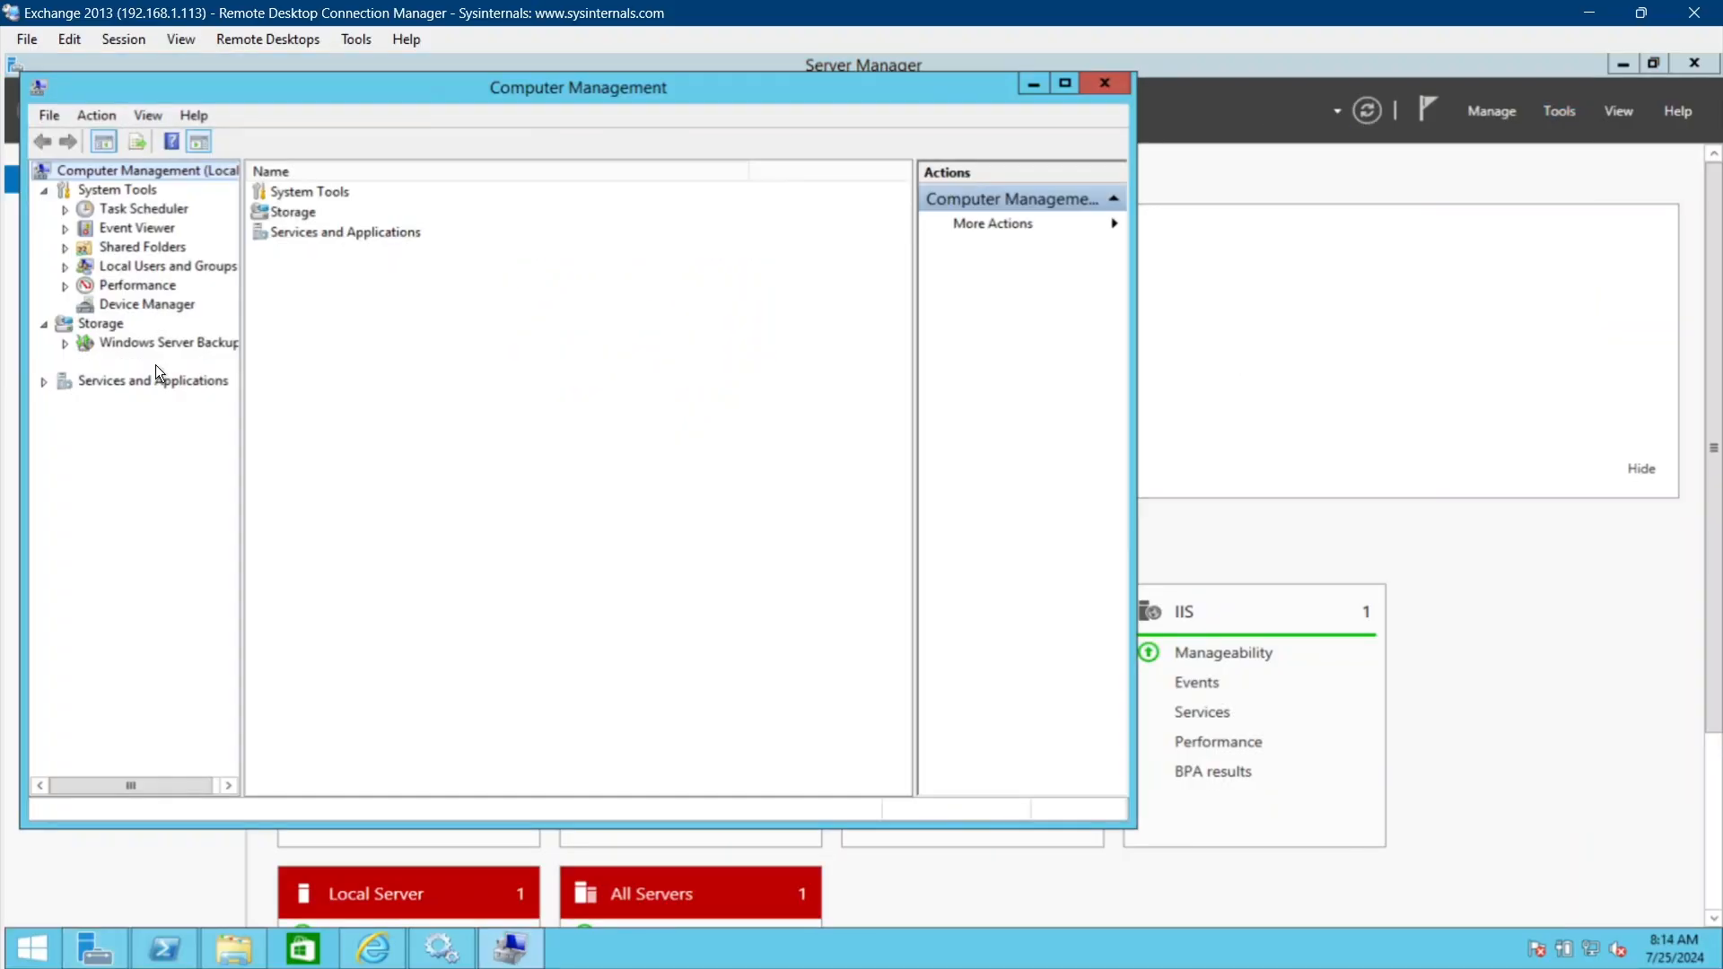
pyautogui.click(154, 362)
pyautogui.click(1065, 82)
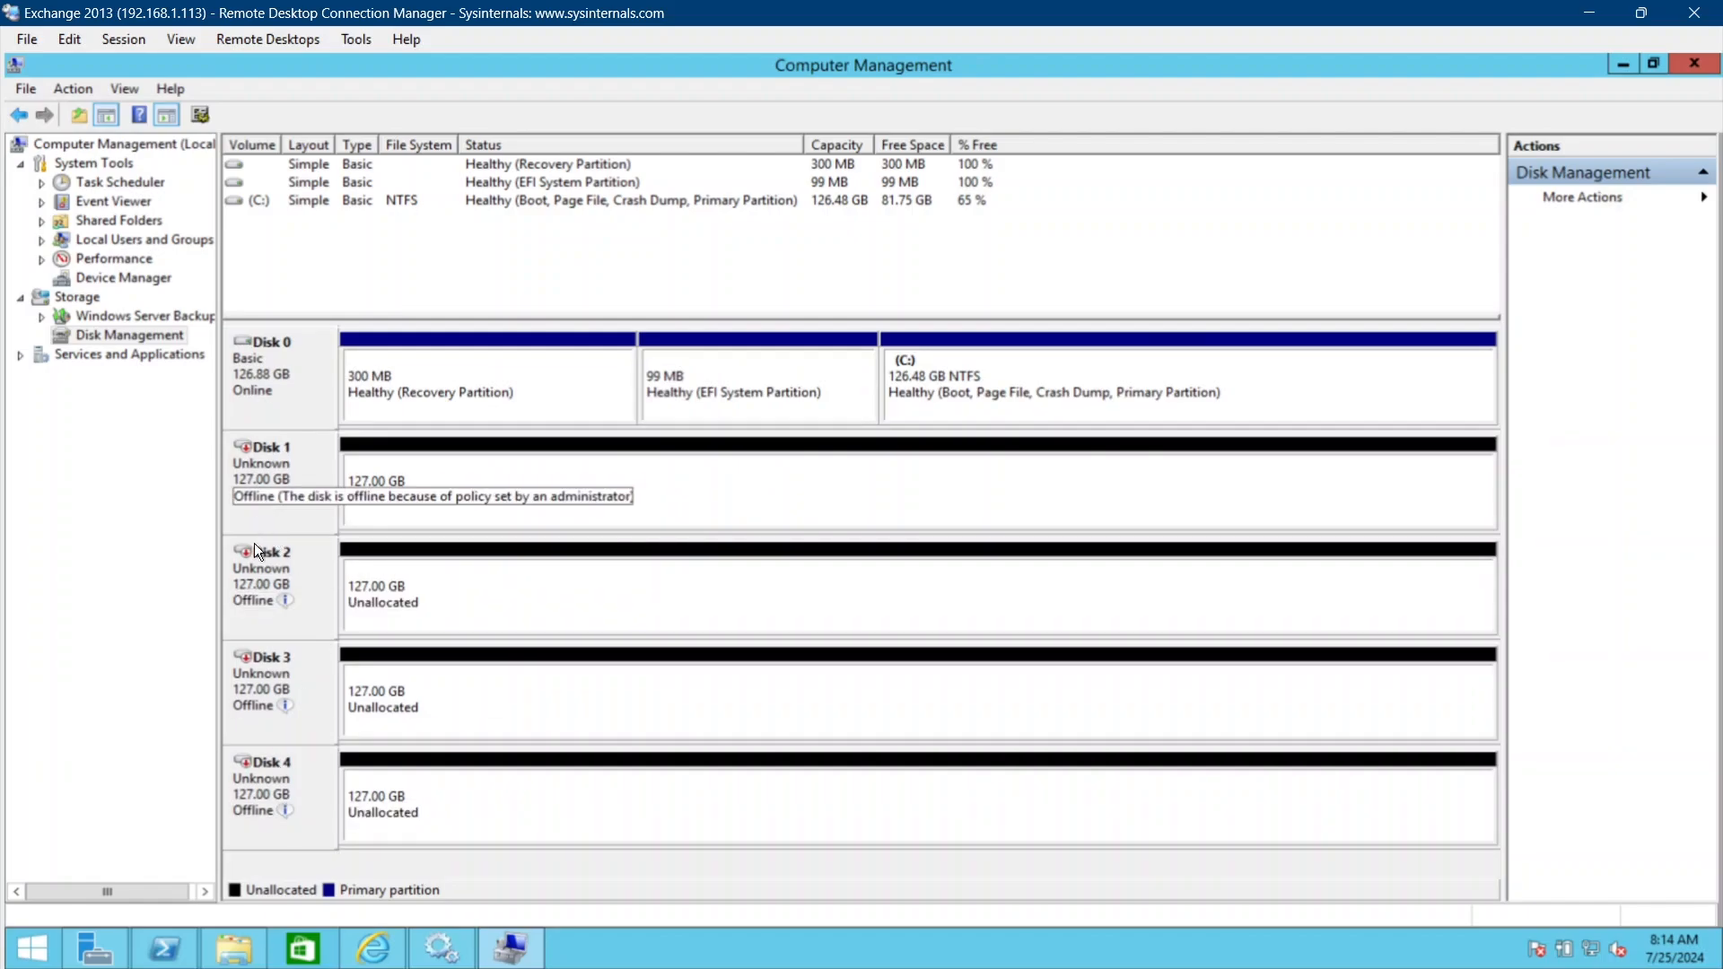
# Bring Disk 1 online and initialize it with the GPT (GUID Partition Table) partition style.
pyautogui.rightClick(303, 454)
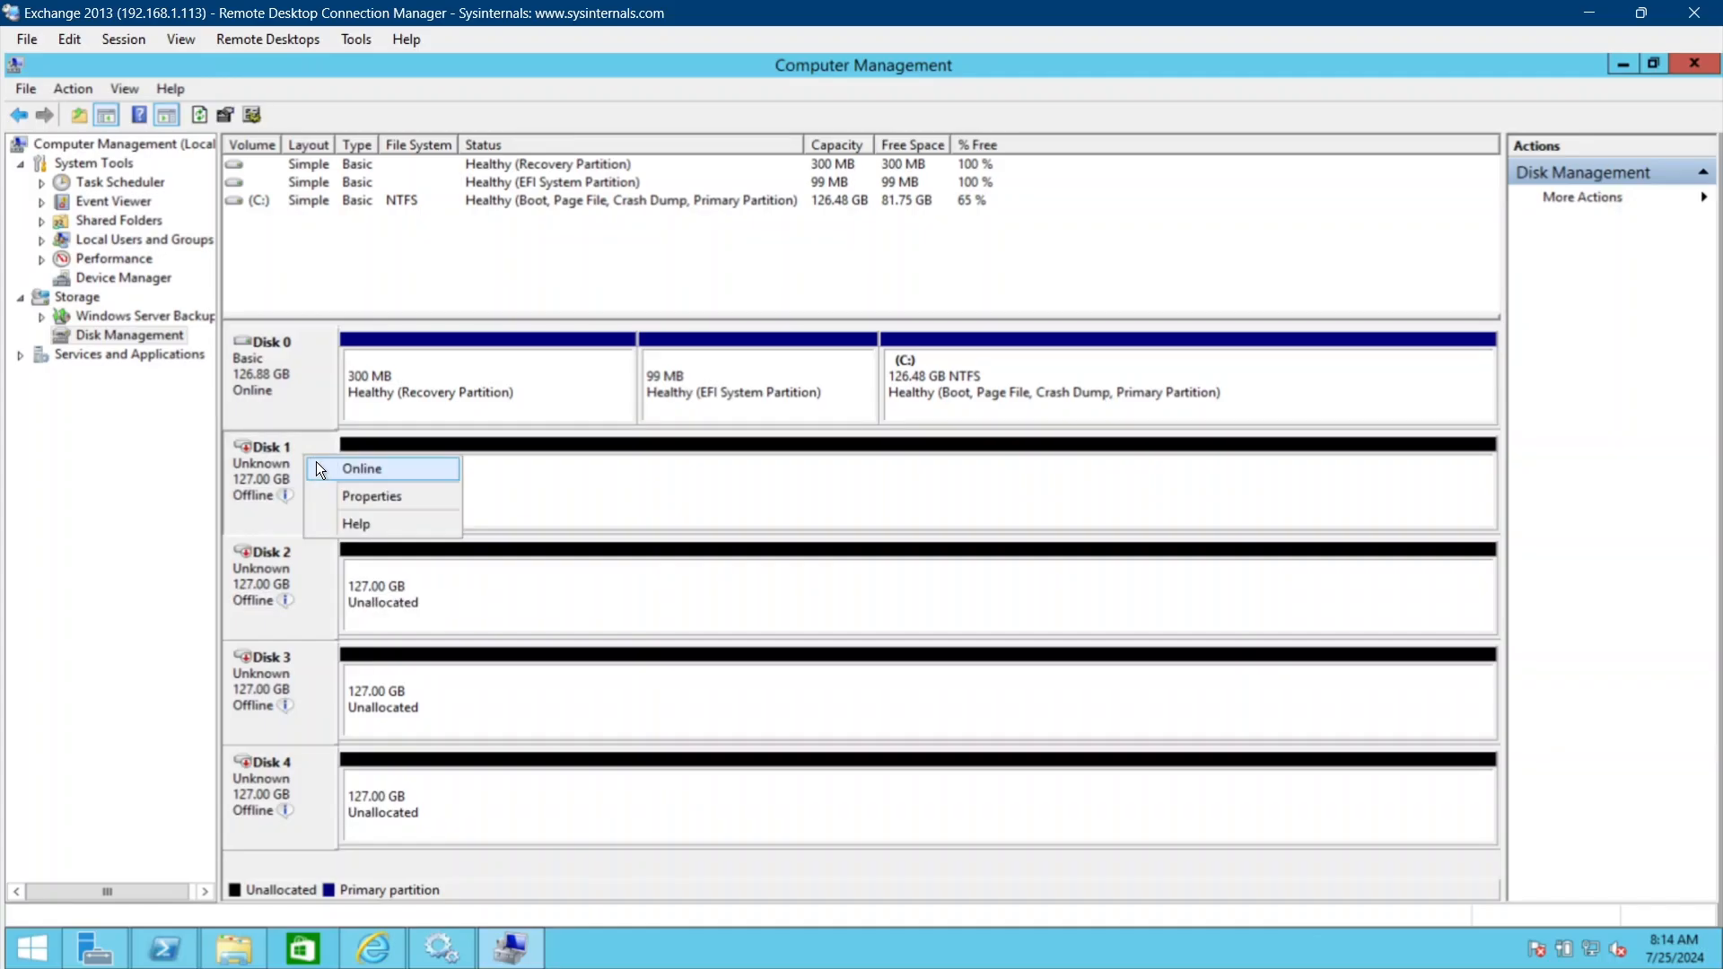
pyautogui.click(316, 463)
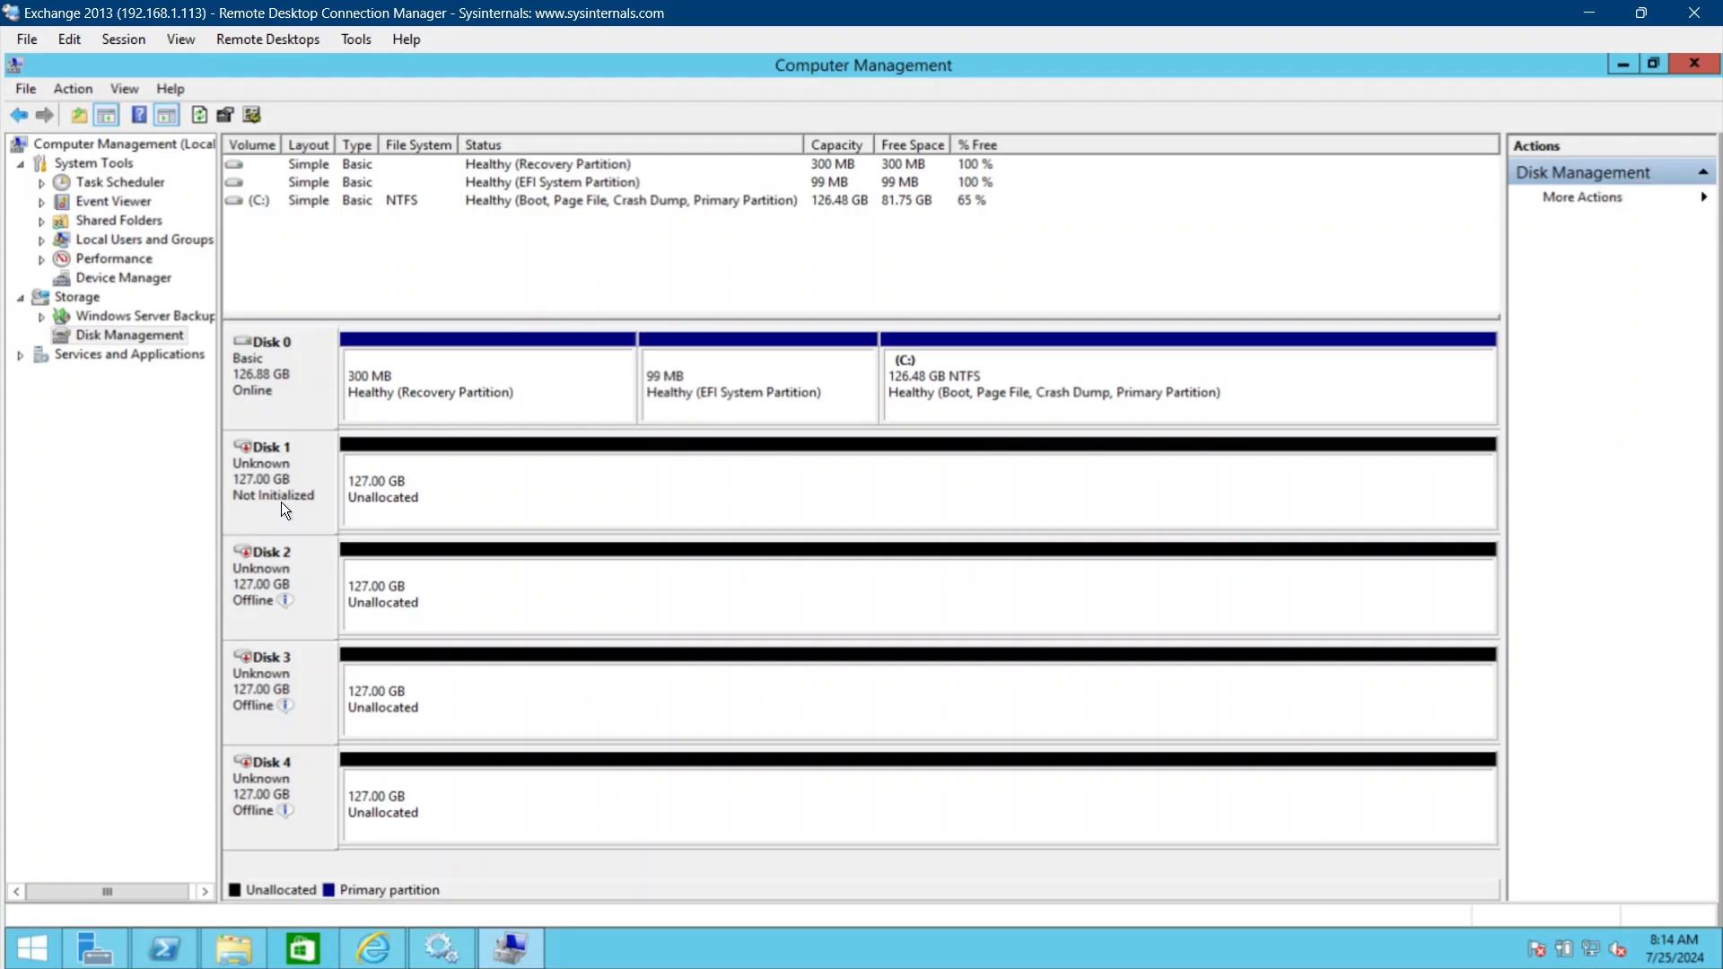
pyautogui.rightClick(283, 450)
pyautogui.rightClick(273, 465)
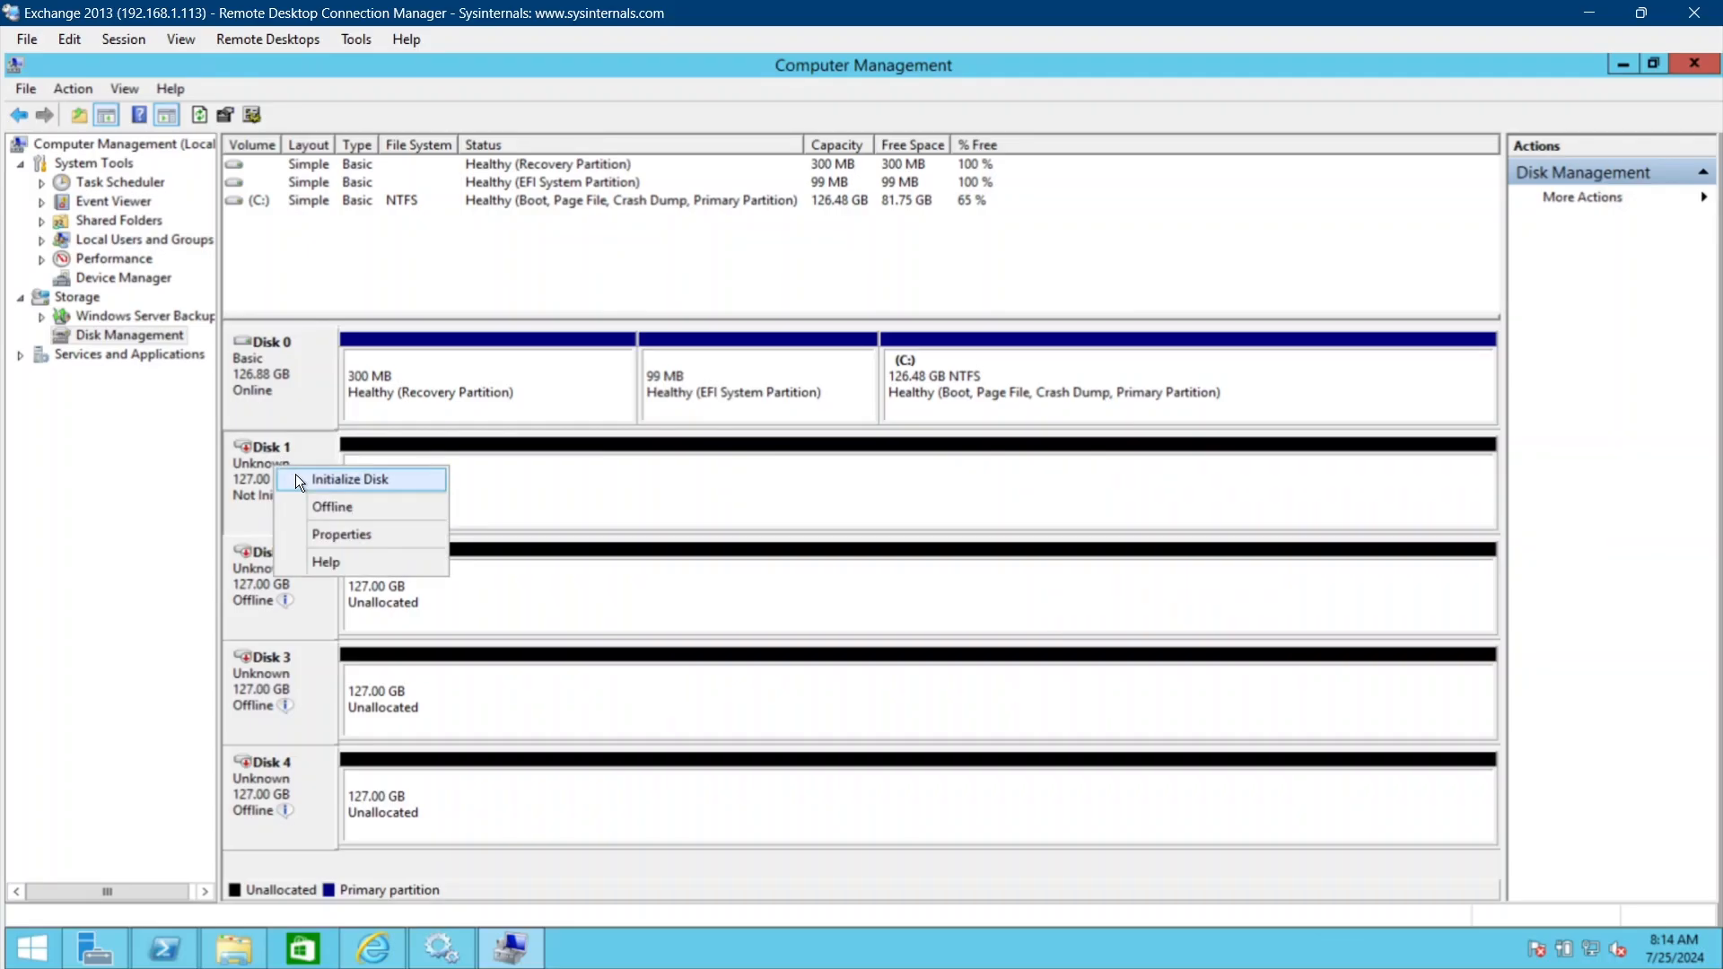
pyautogui.click(296, 476)
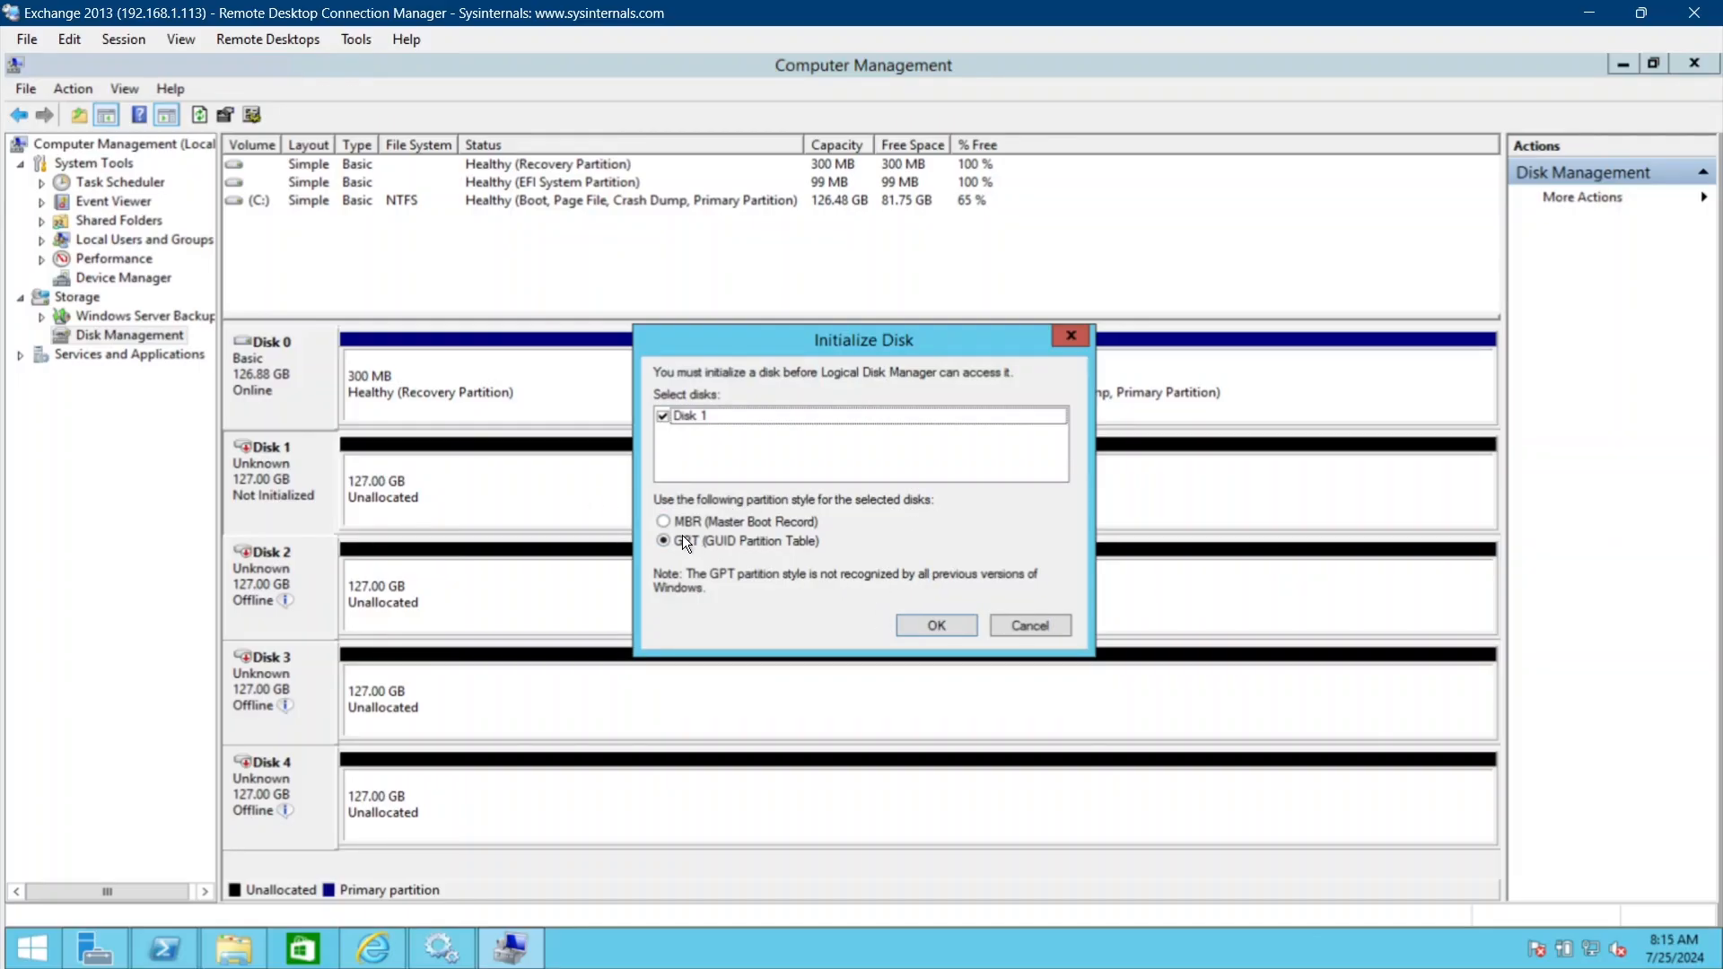
pyautogui.click(908, 627)
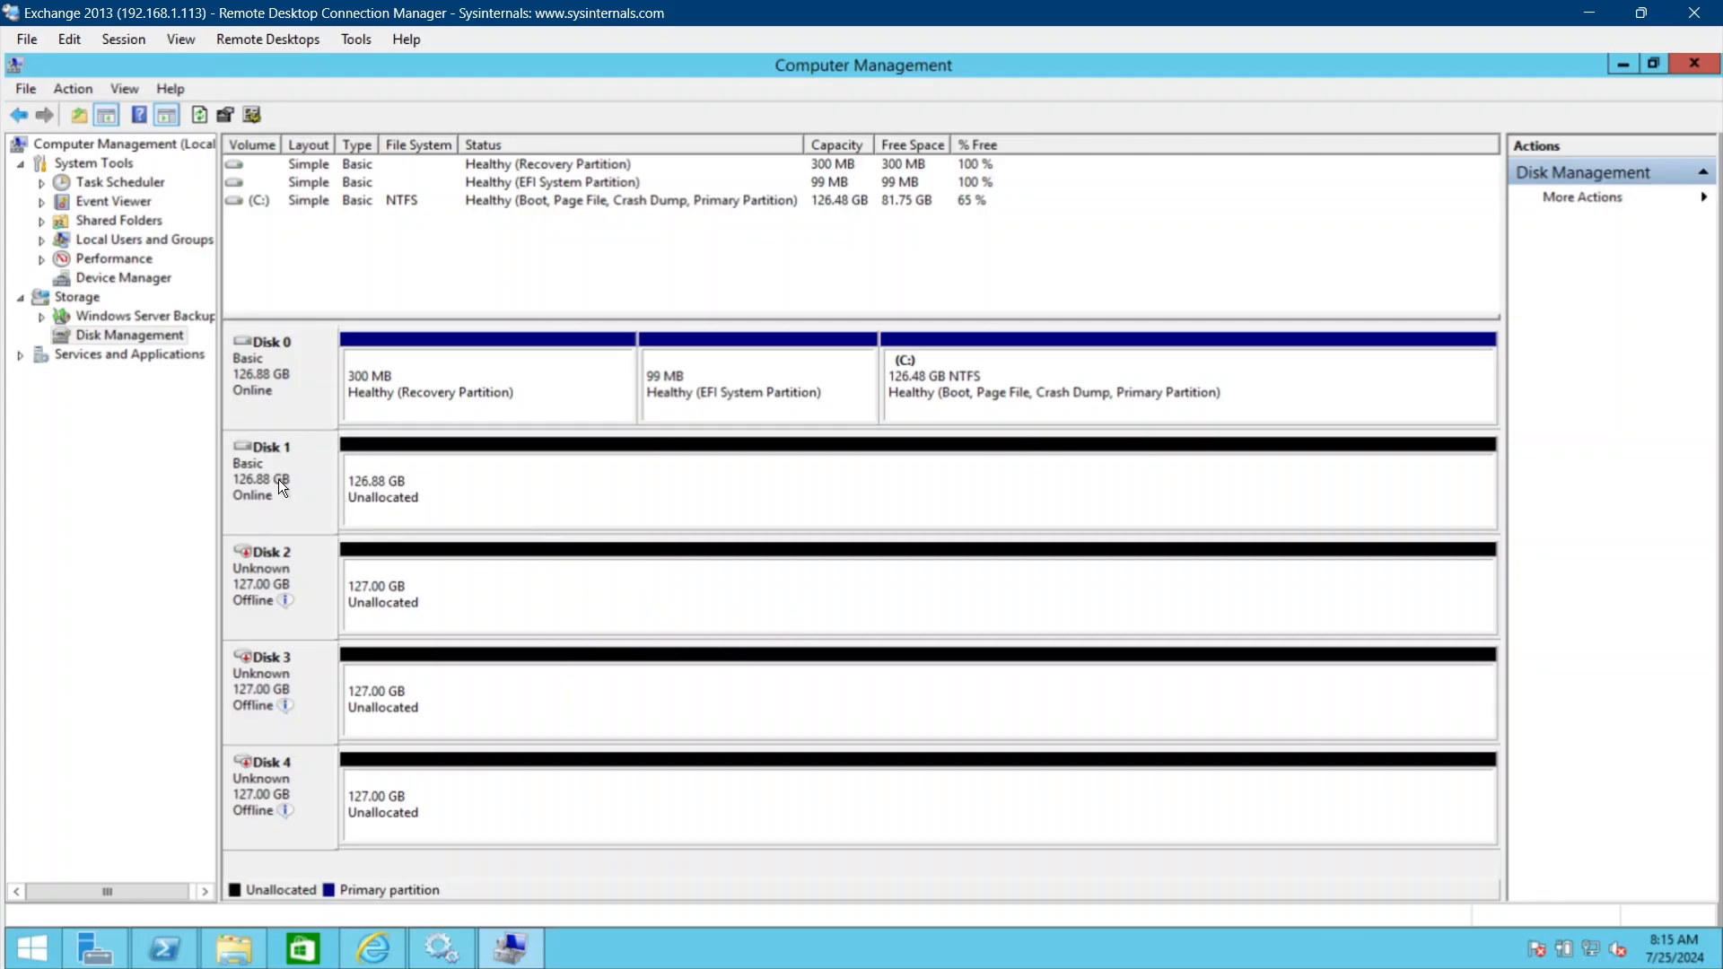
# Set up a simple volume on Disk 1 with the full 129918 MB, mounted in a new ExVol01 folder under C:\ExchangeVolumes.
pyautogui.rightClick(408, 492)
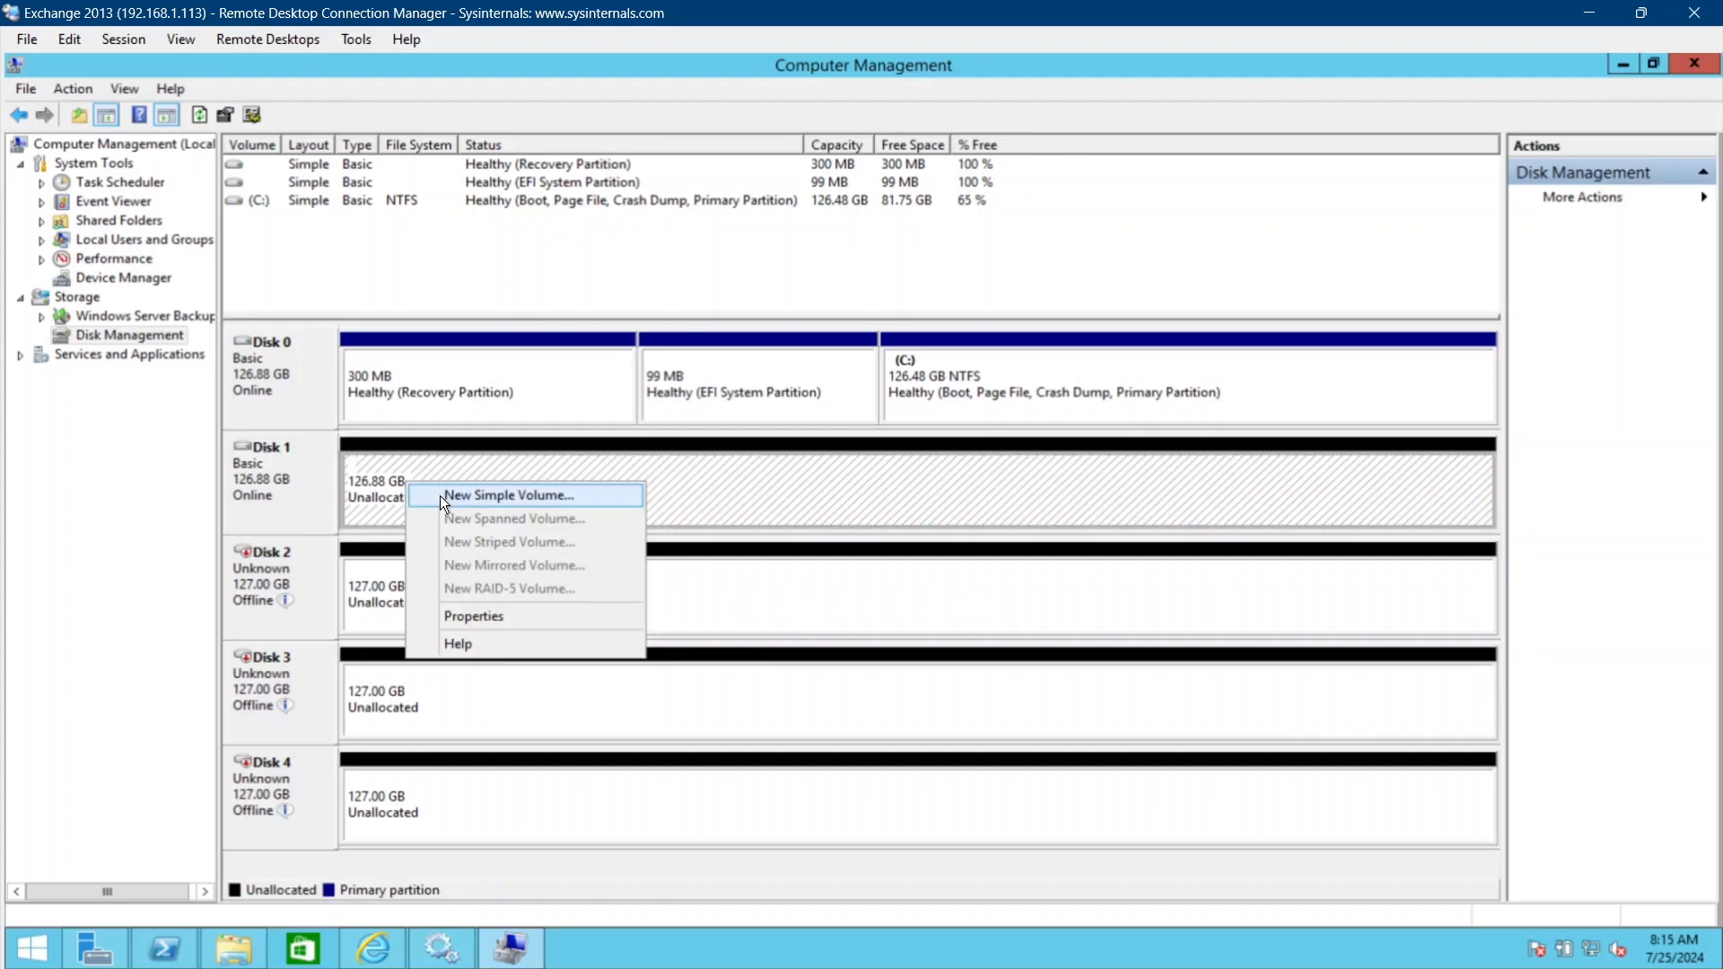
pyautogui.click(442, 498)
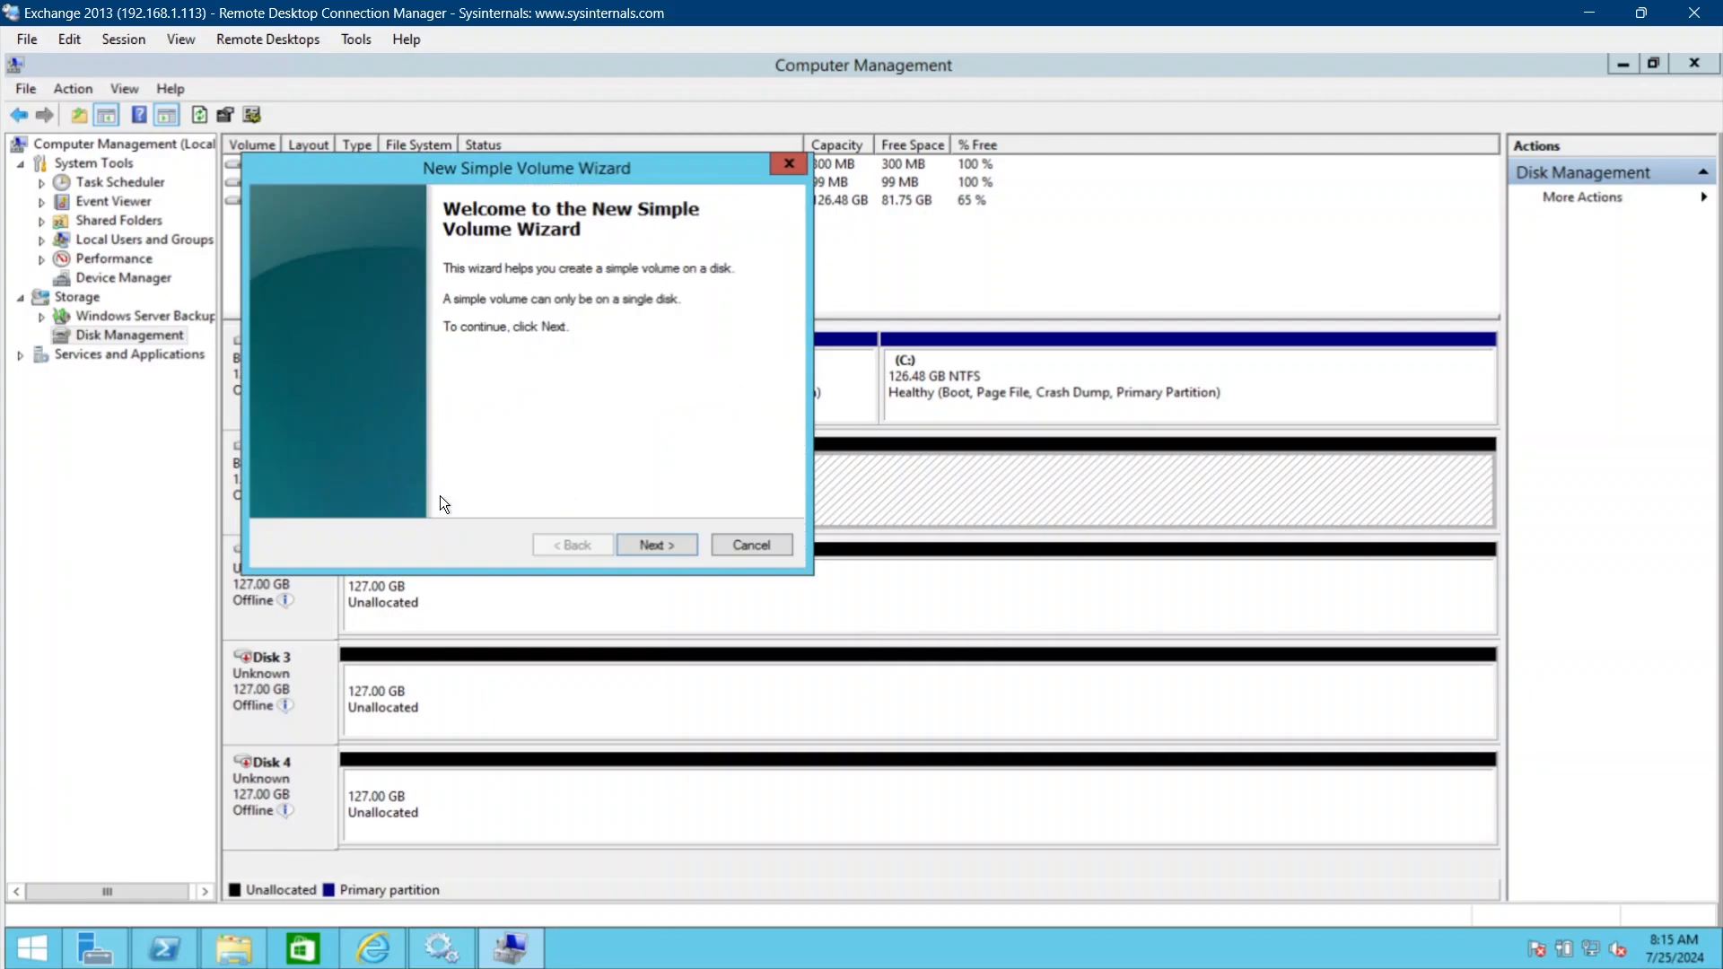
pyautogui.click(686, 546)
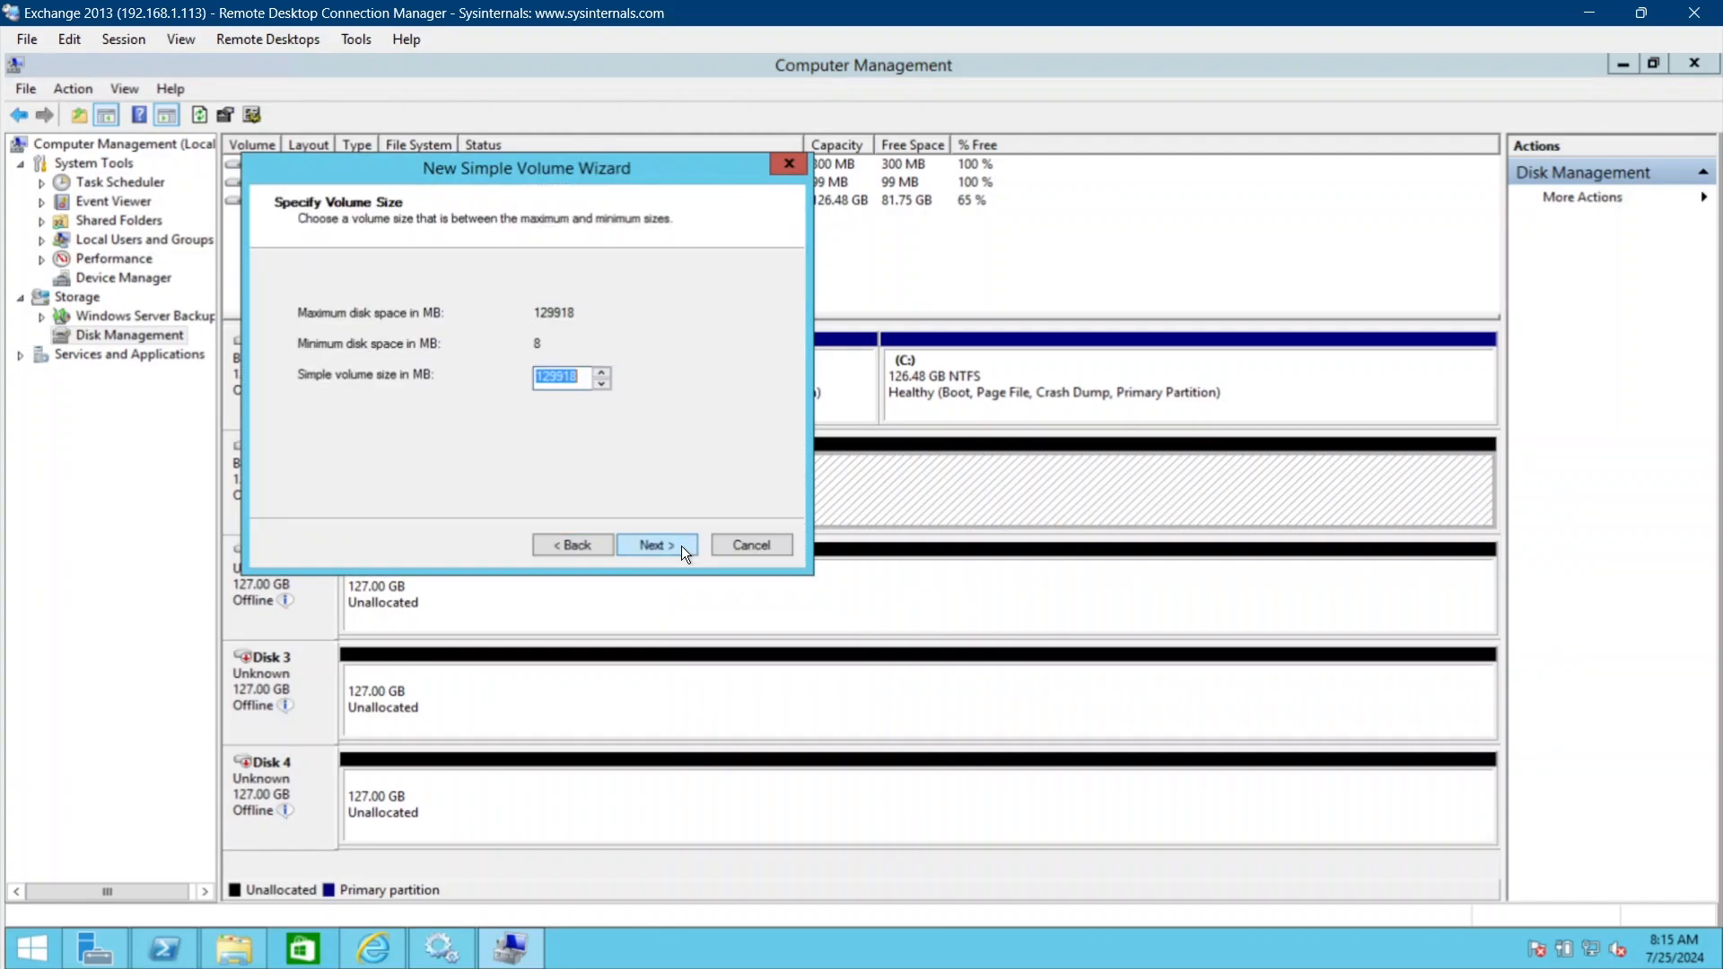
pyautogui.click(679, 552)
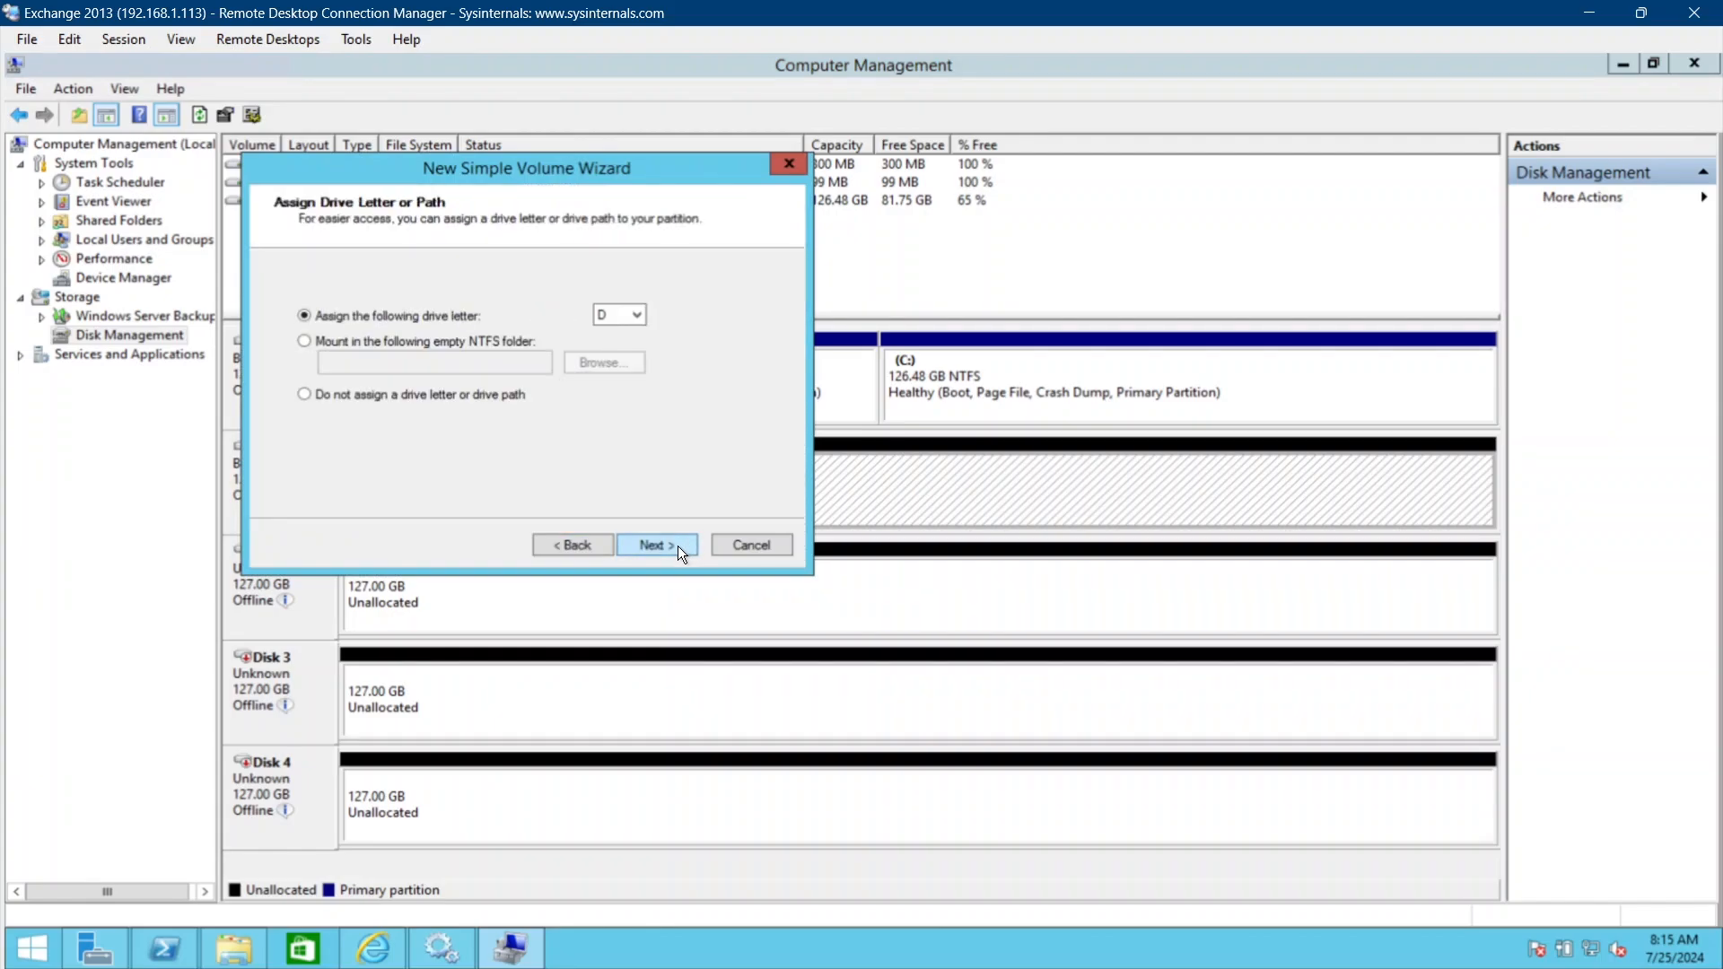
pyautogui.click(468, 340)
pyautogui.click(604, 366)
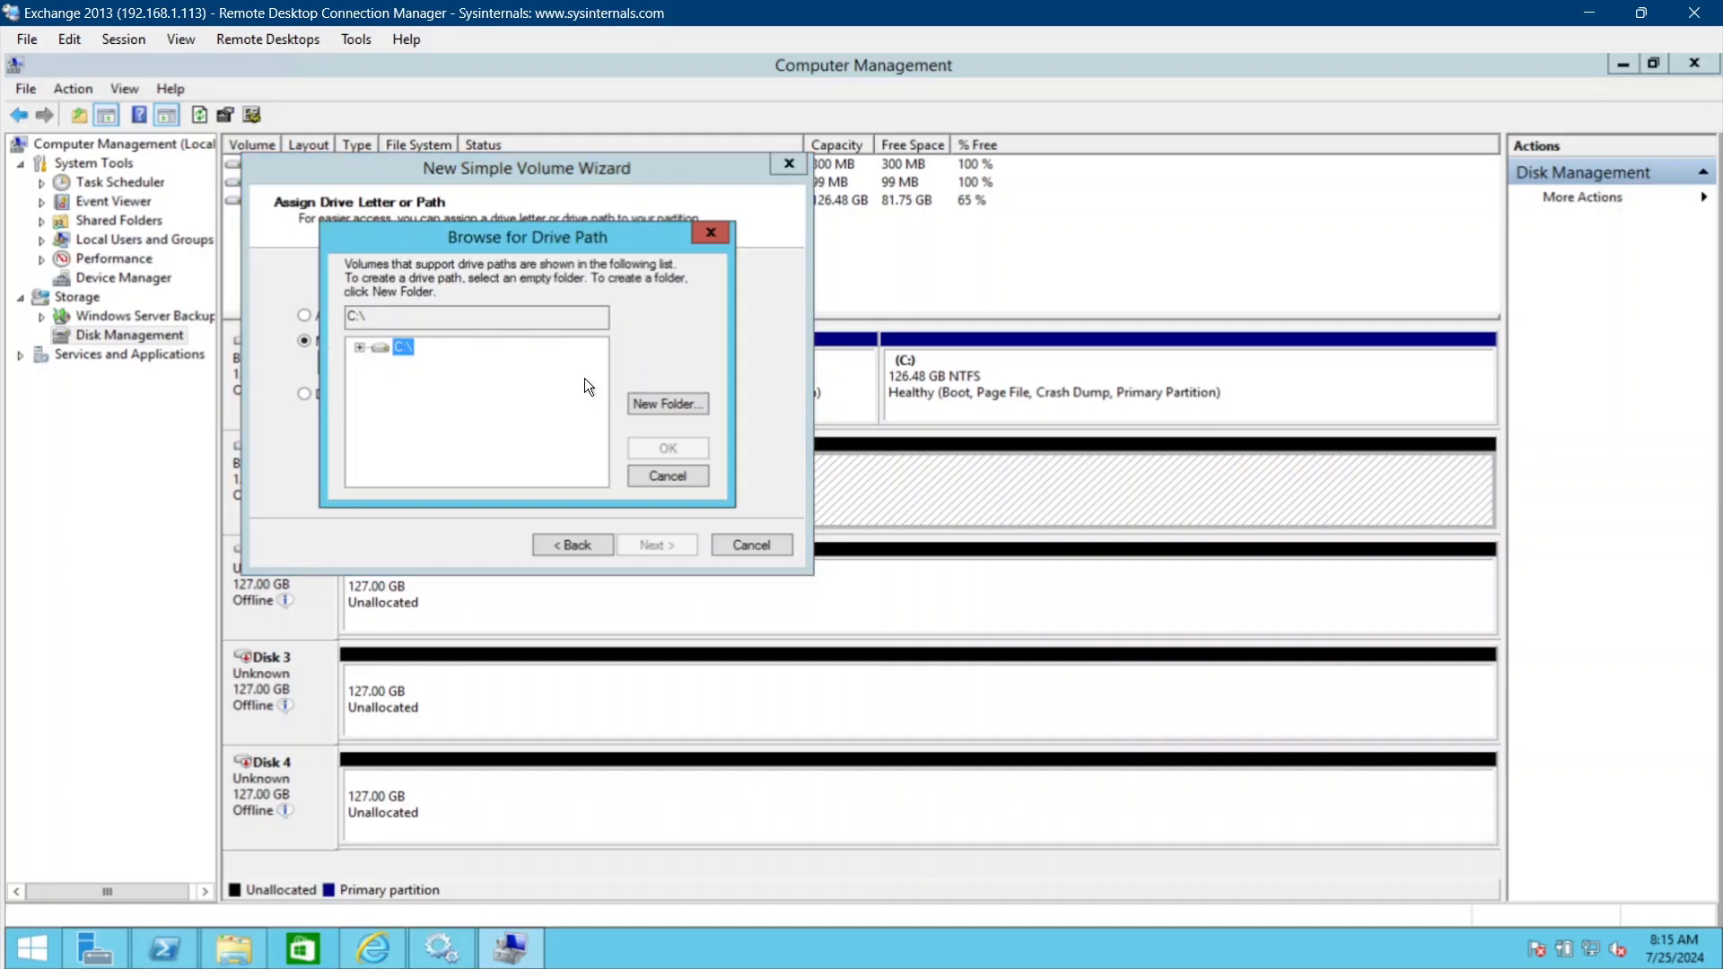
pyautogui.click(359, 348)
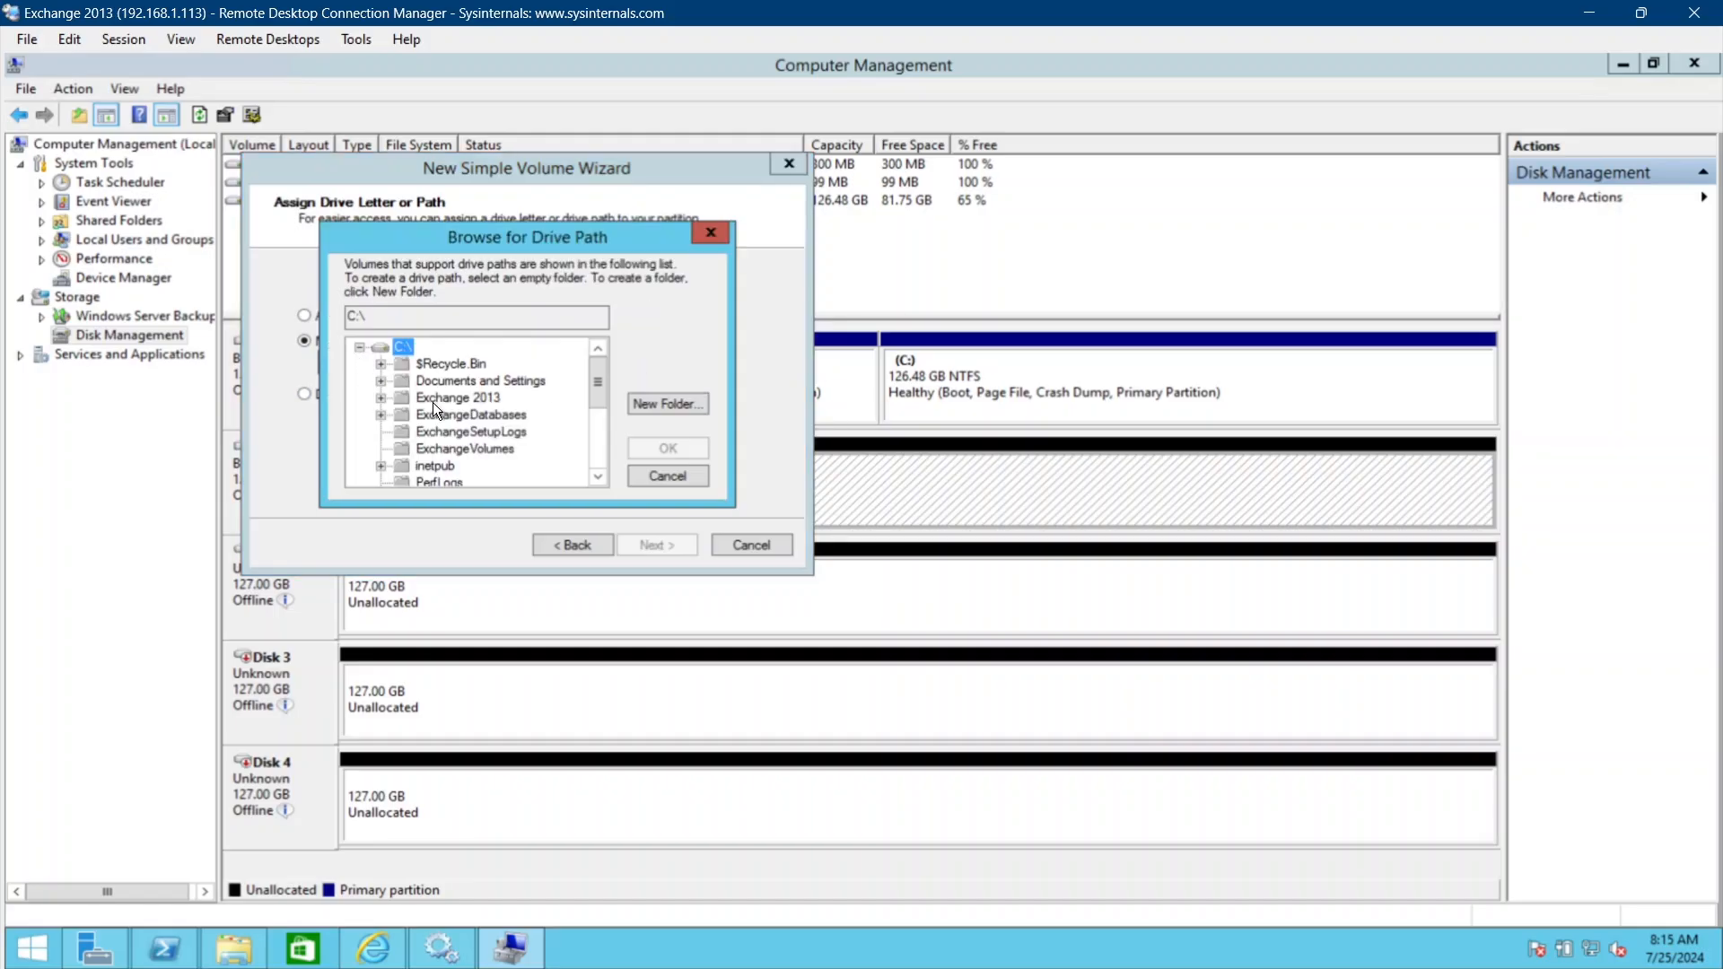
pyautogui.click(482, 450)
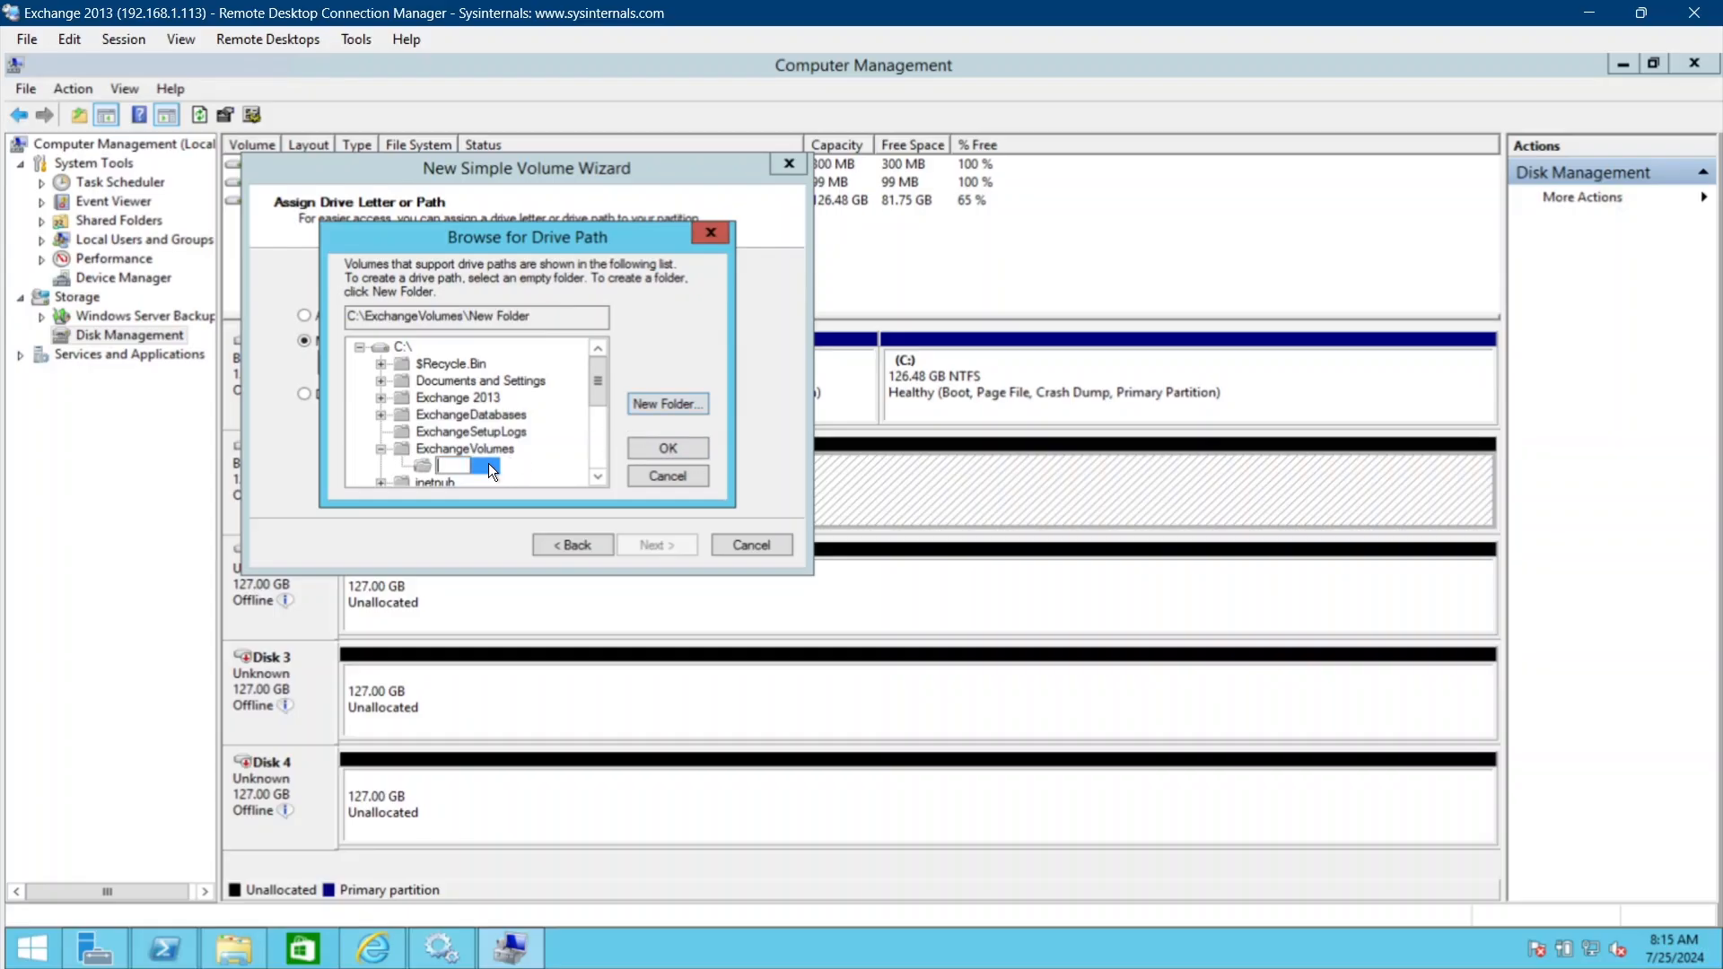
pyautogui.write('ExVol01')
pyautogui.click(656, 450)
pyautogui.click(654, 545)
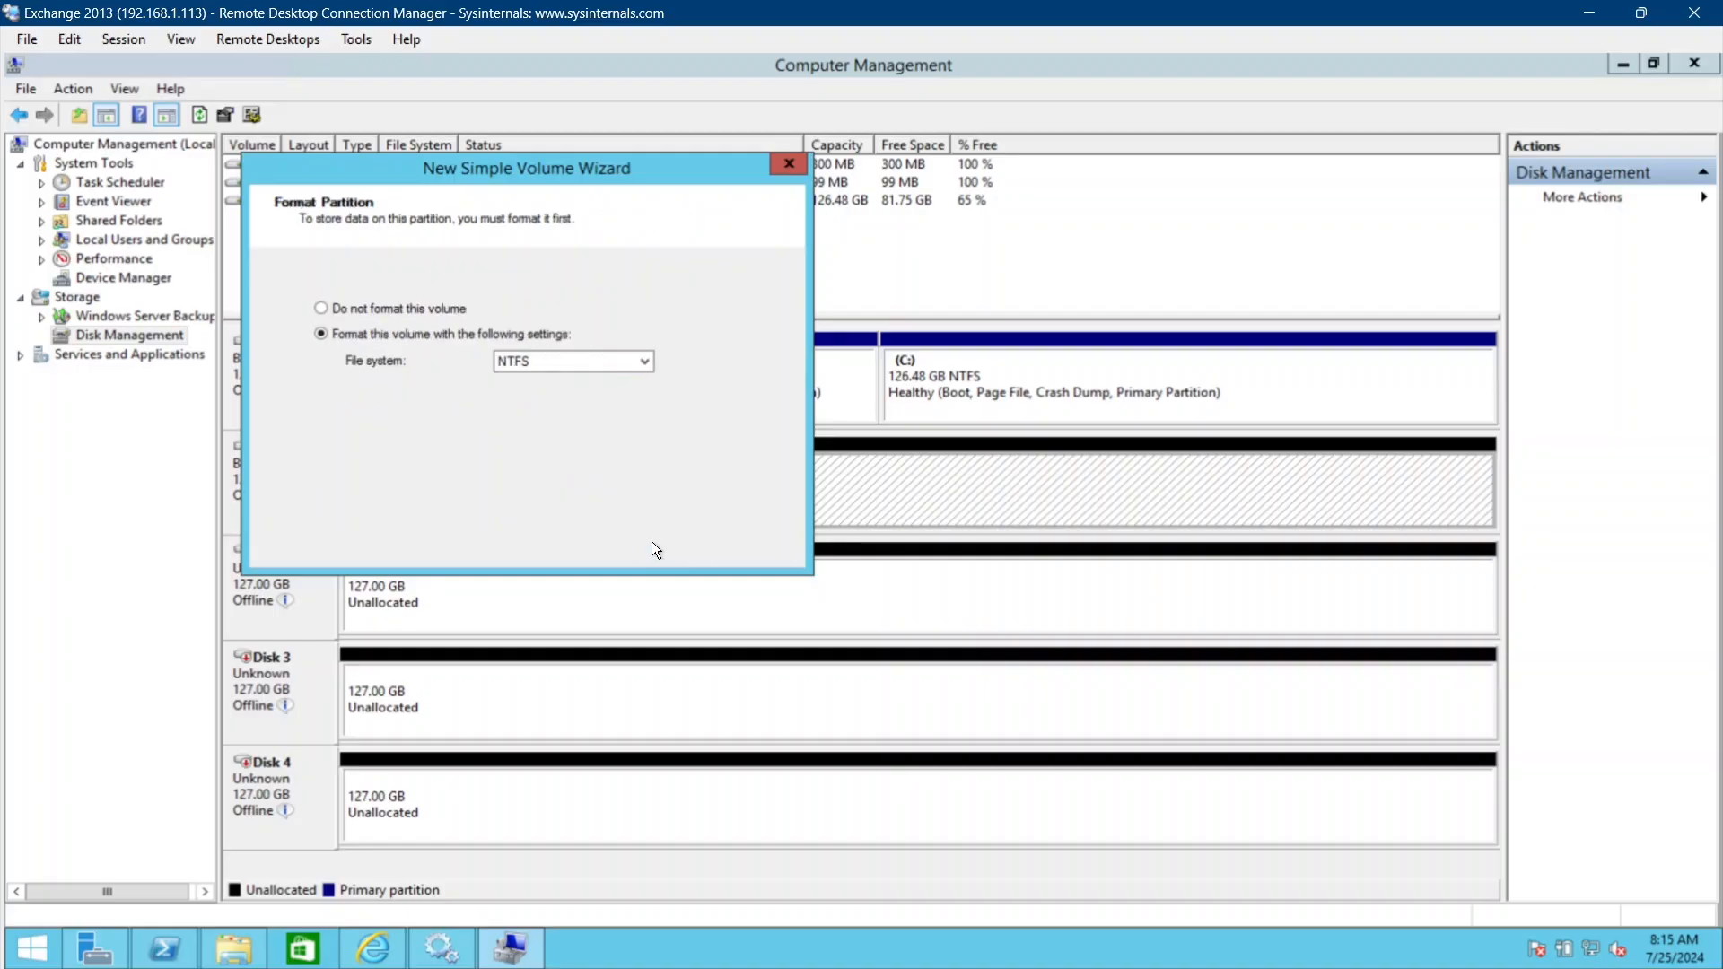
# Label the new volume ExVol01, keep the NTFS quick format with default allocation unit size, and finish creating it.
pyautogui.moveTo(559, 423); pyautogui.dragTo(474, 422)
pyautogui.write('Ex')
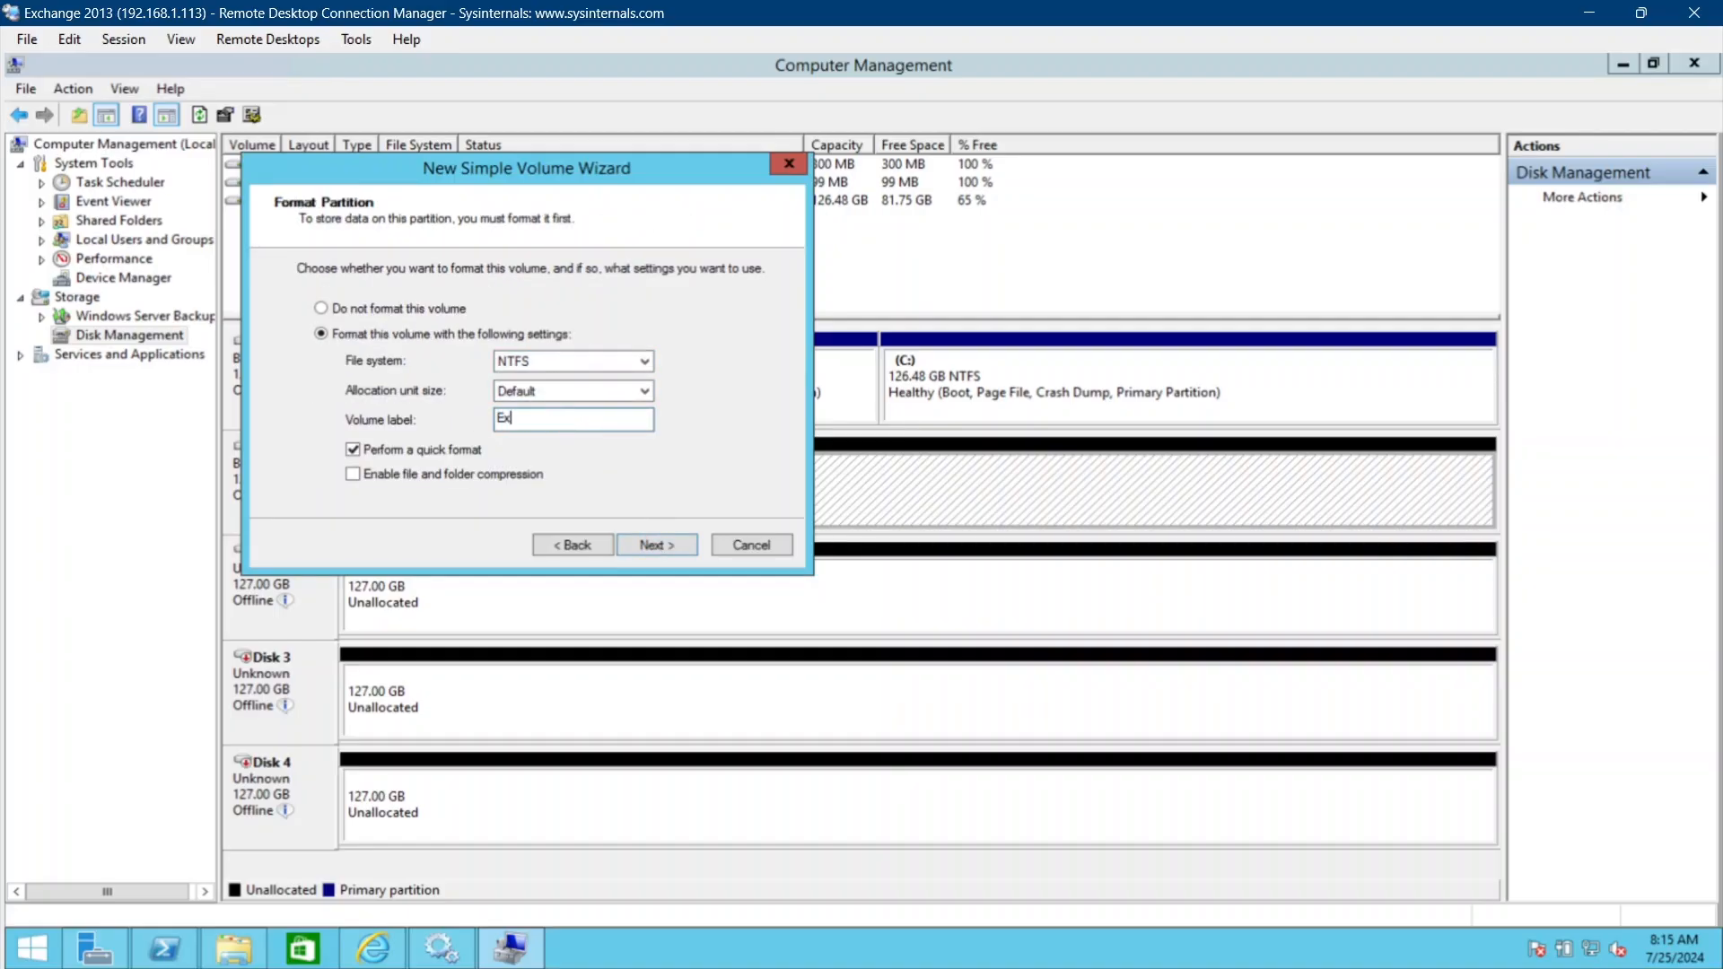
pyautogui.write('Vol01')
pyautogui.click(648, 543)
pyautogui.click(657, 544)
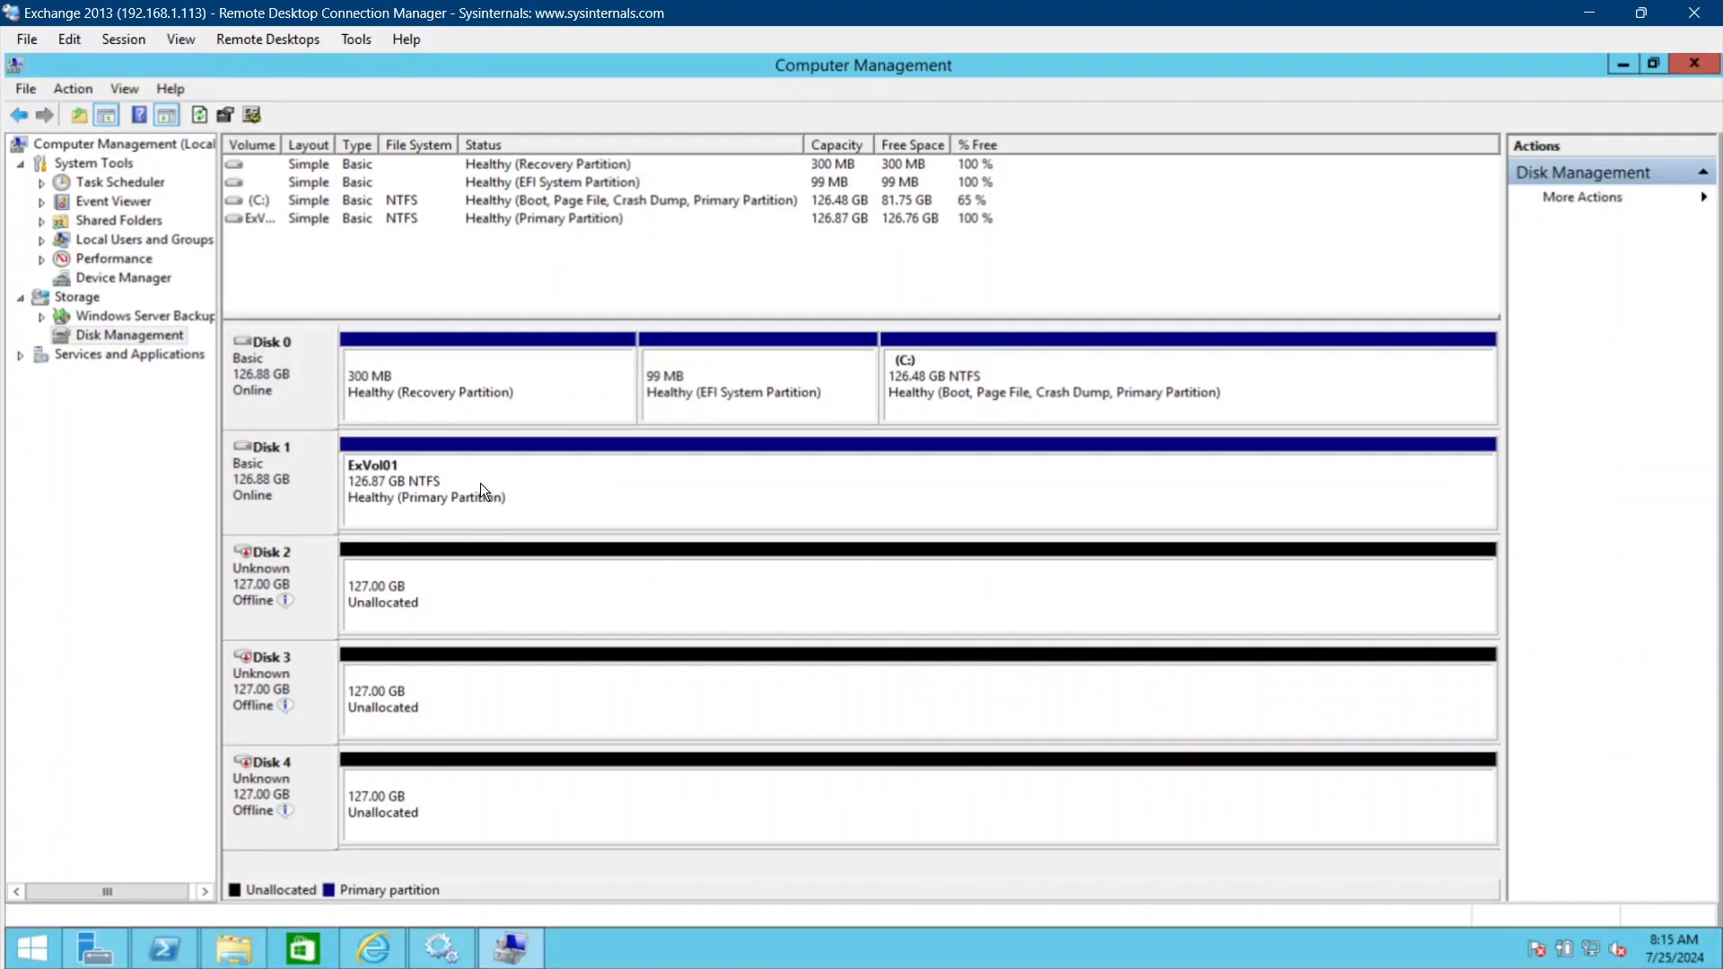
# Check in File Explorer that ExVol01 is mounted in C:\ExchangeVolumes and look at its contents.
pyautogui.click(239, 934)
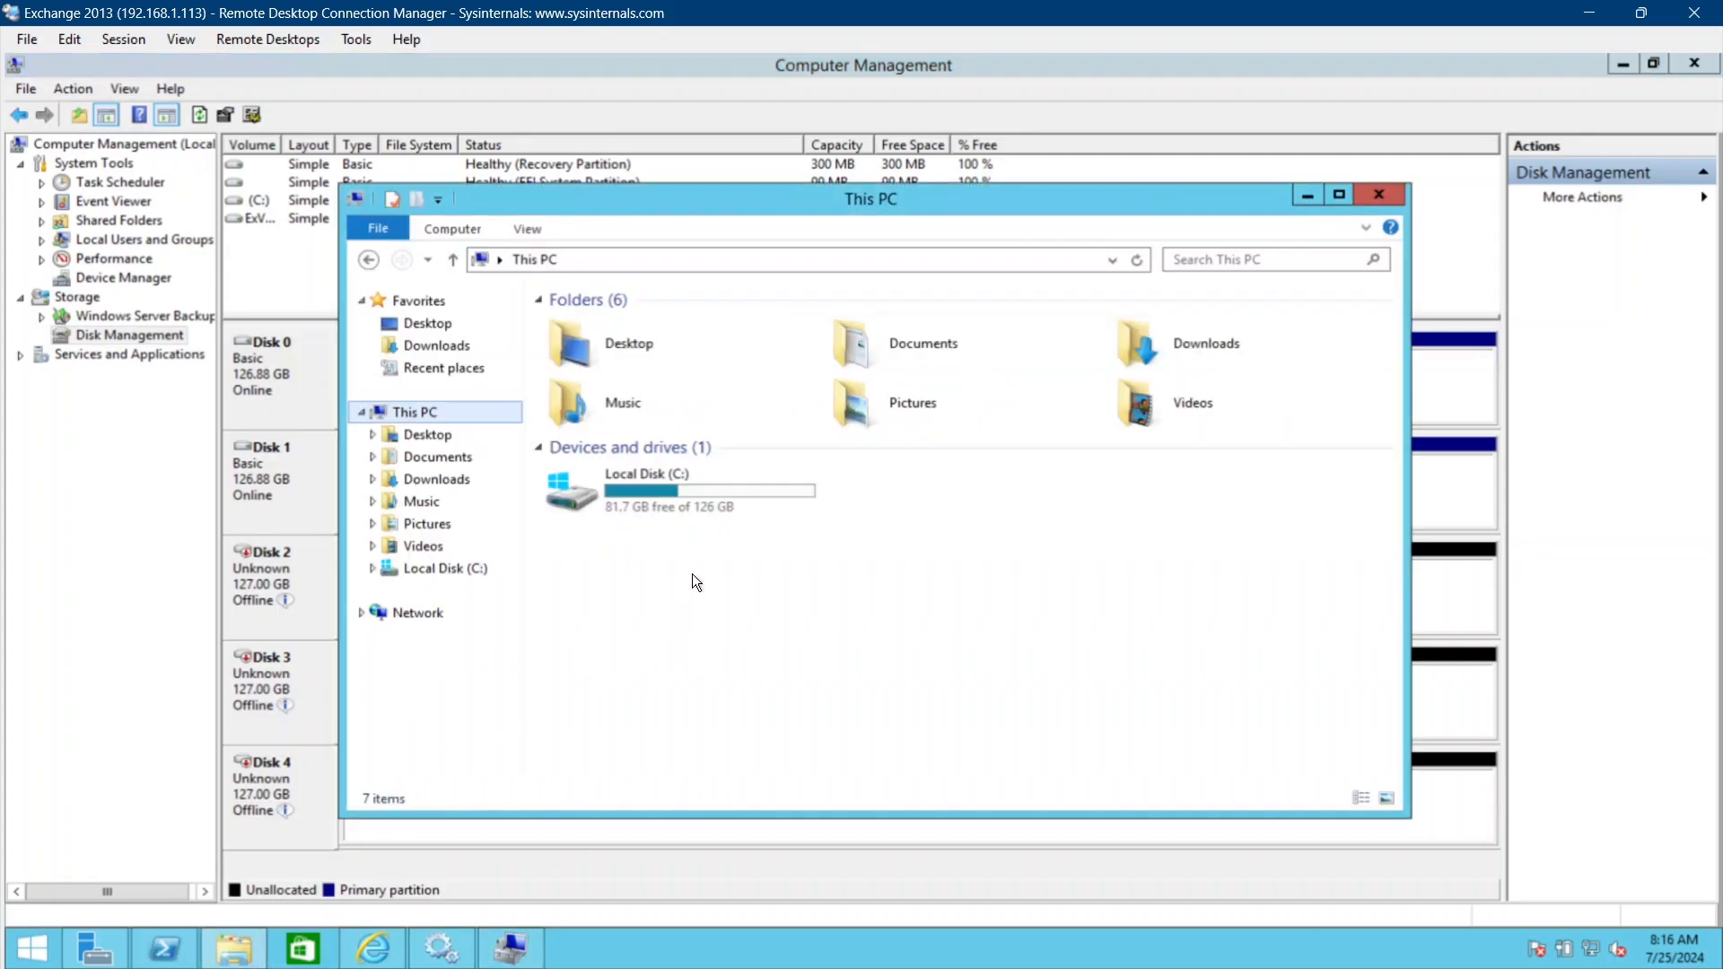
pyautogui.doubleClick(684, 514)
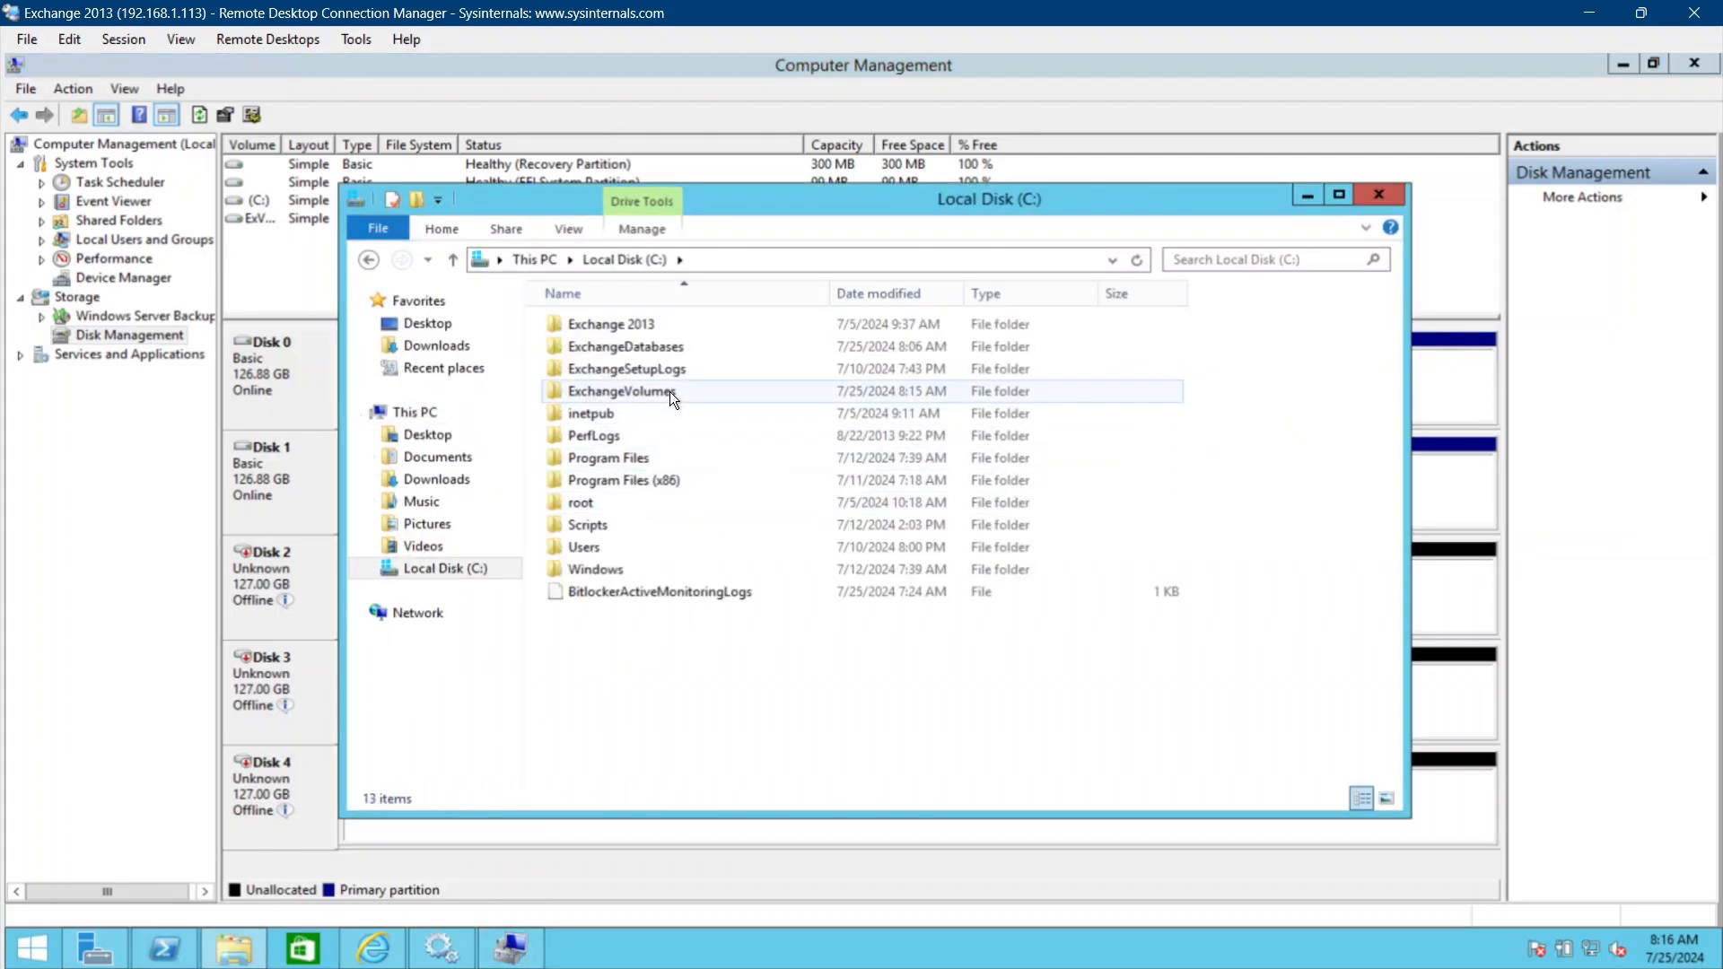
pyautogui.doubleClick(670, 391)
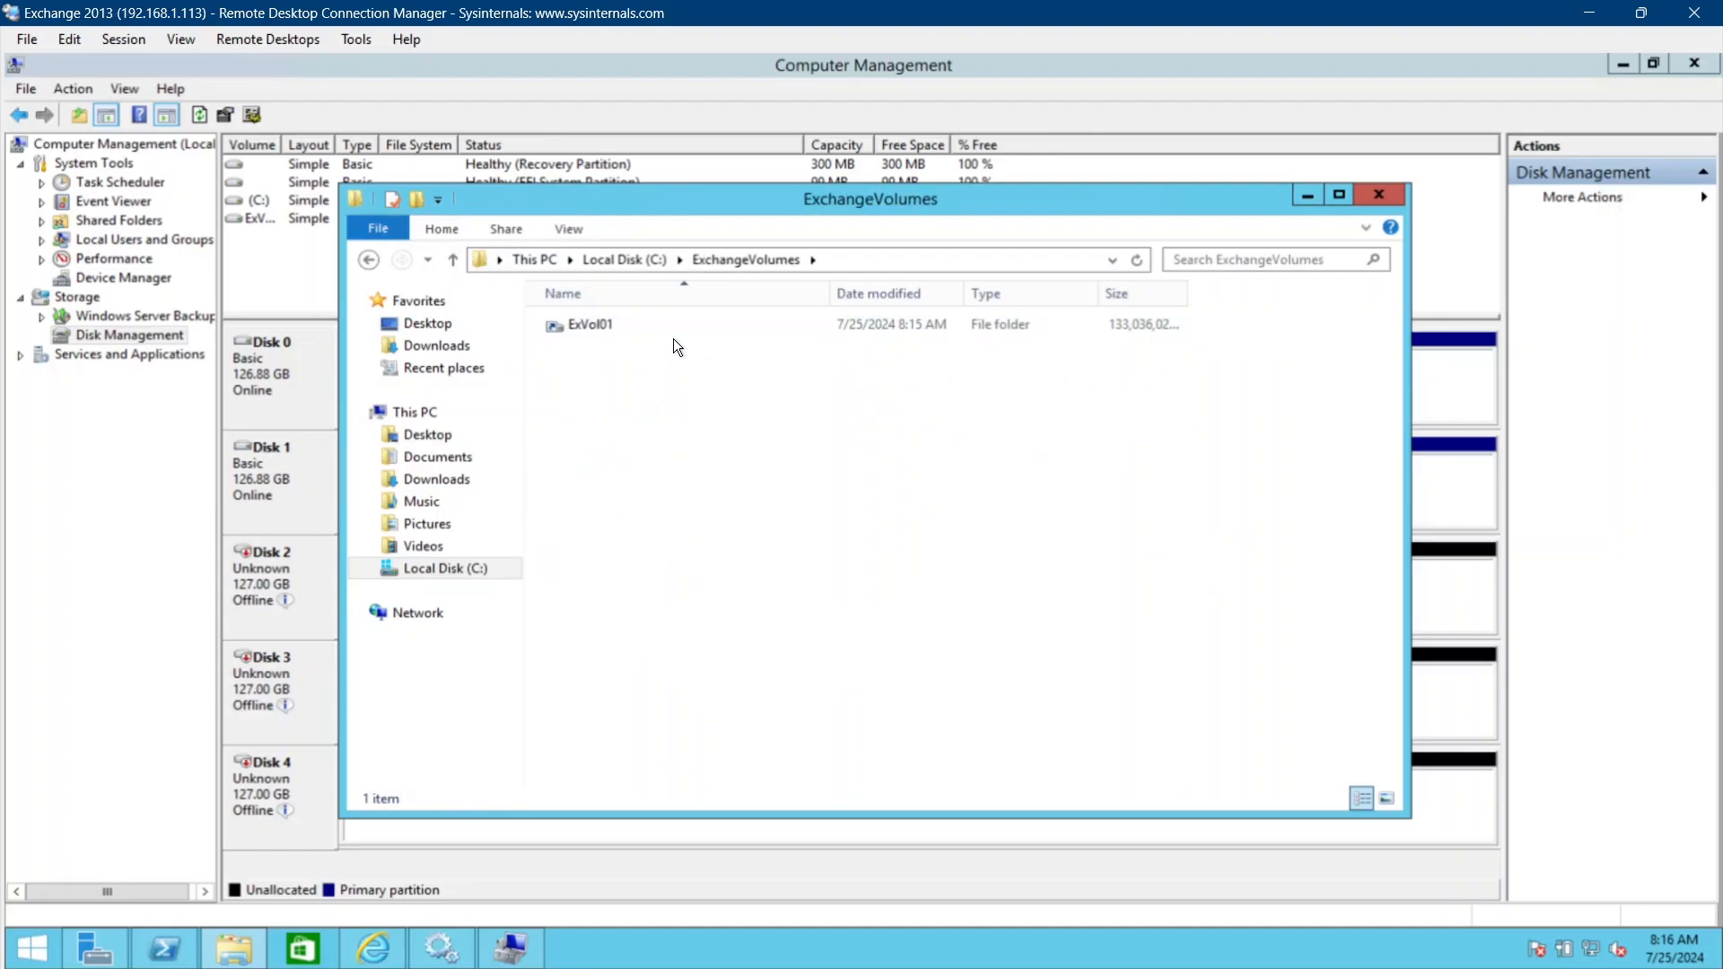
pyautogui.doubleClick(589, 323)
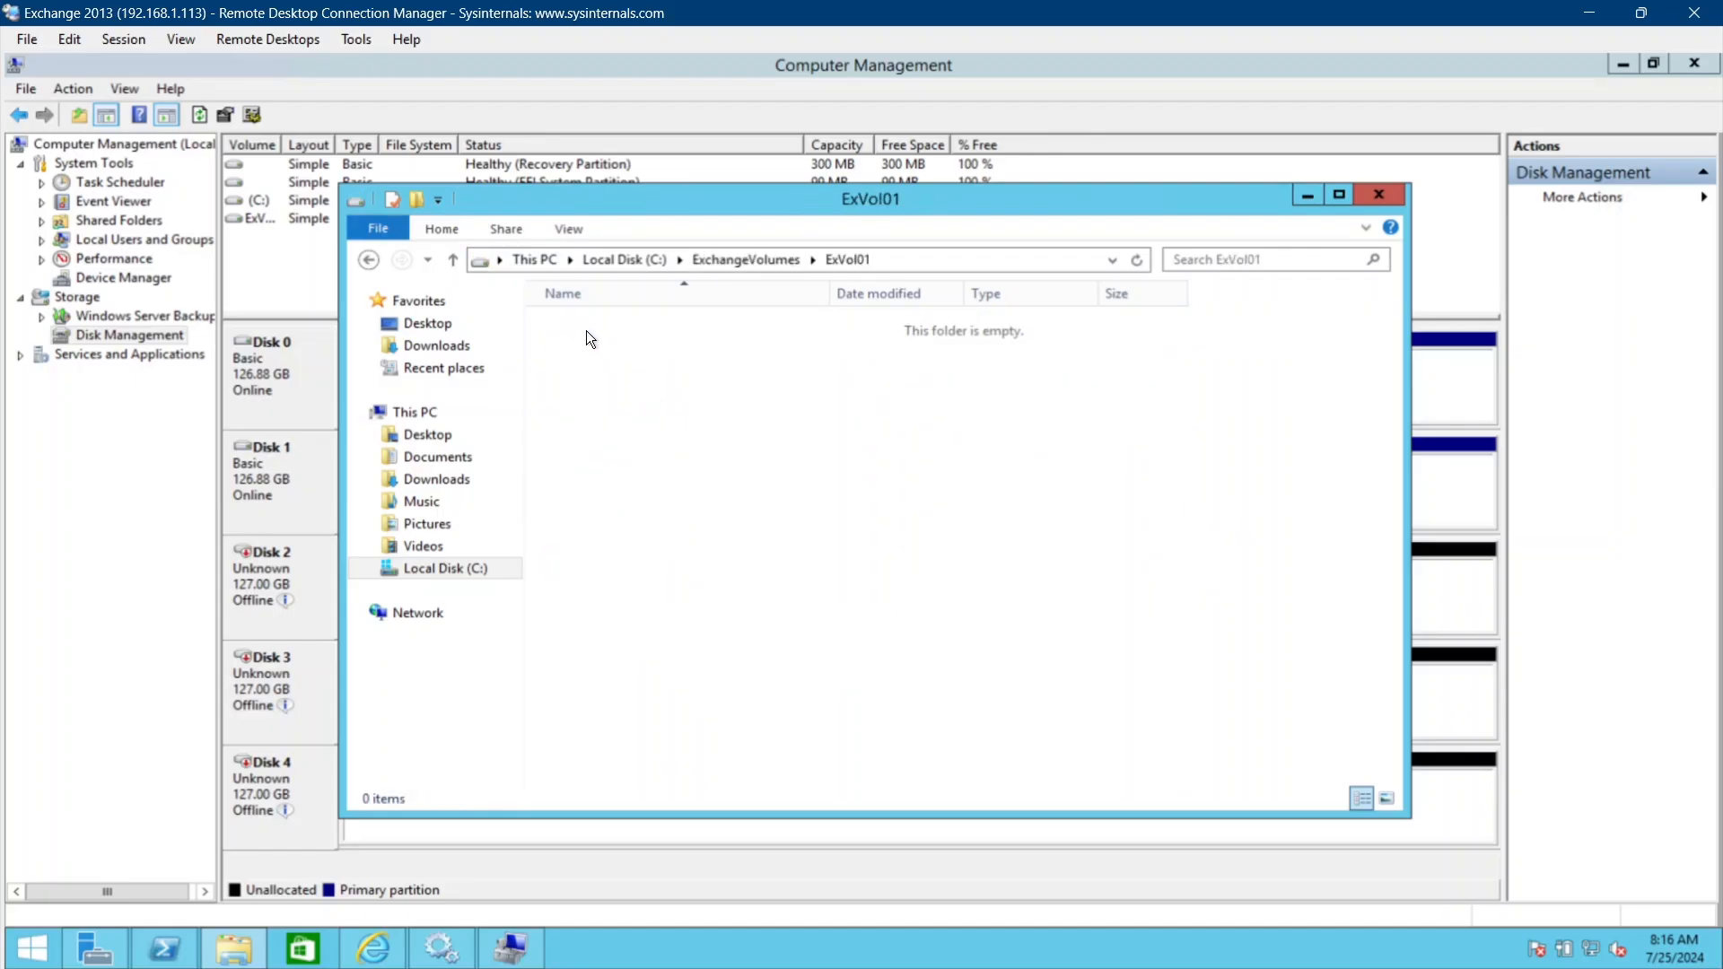
pyautogui.click(756, 268)
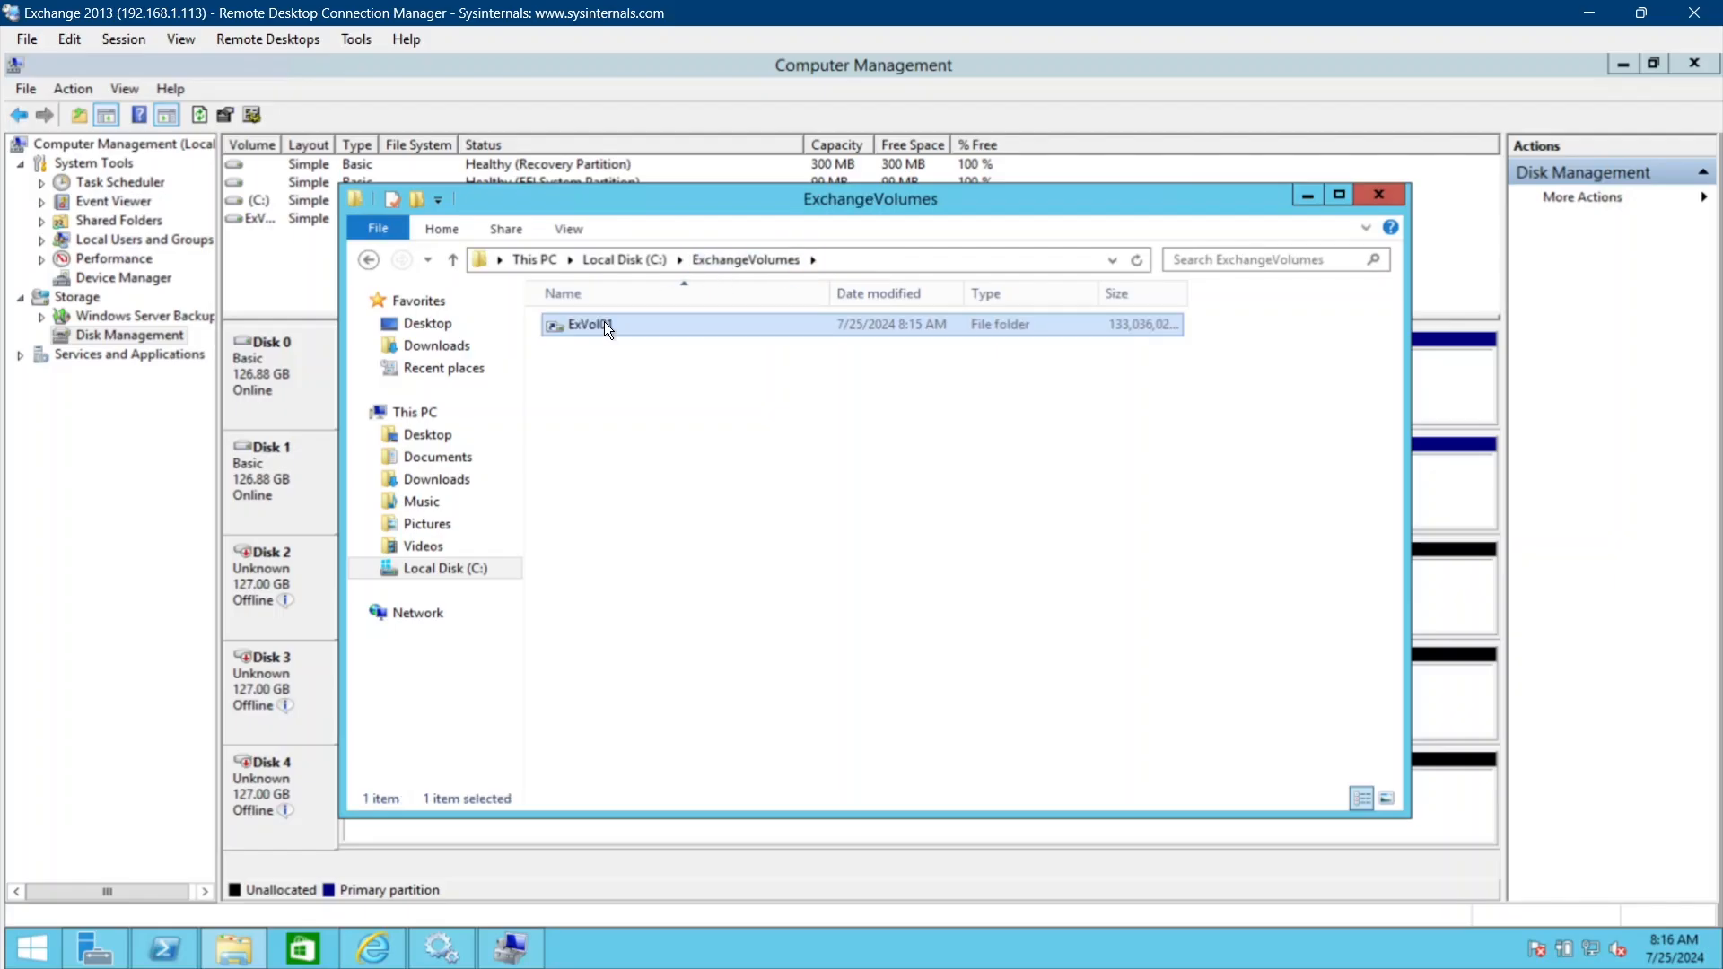
# Examine the properties of the ExVol01 mounted volume, including its used and free space, and return to Disk Management.
pyautogui.rightClick(604, 321)
pyautogui.click(498, 613)
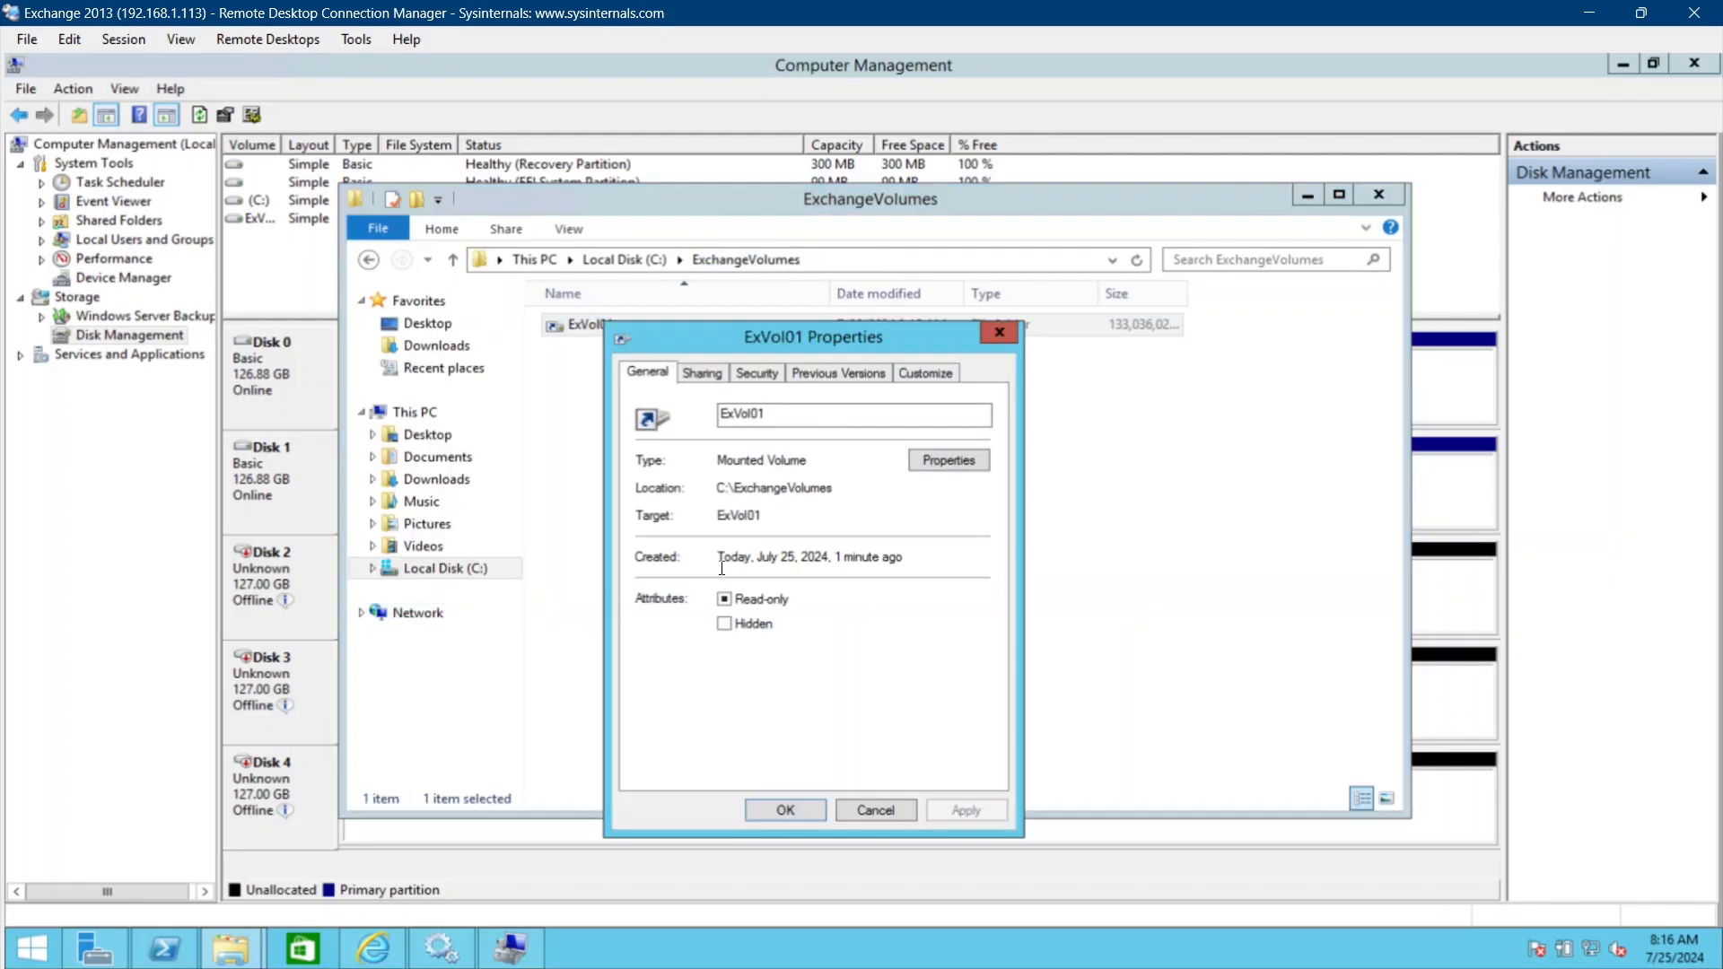
pyautogui.click(923, 461)
pyautogui.moveTo(1002, 422); pyautogui.dragTo(640, 244)
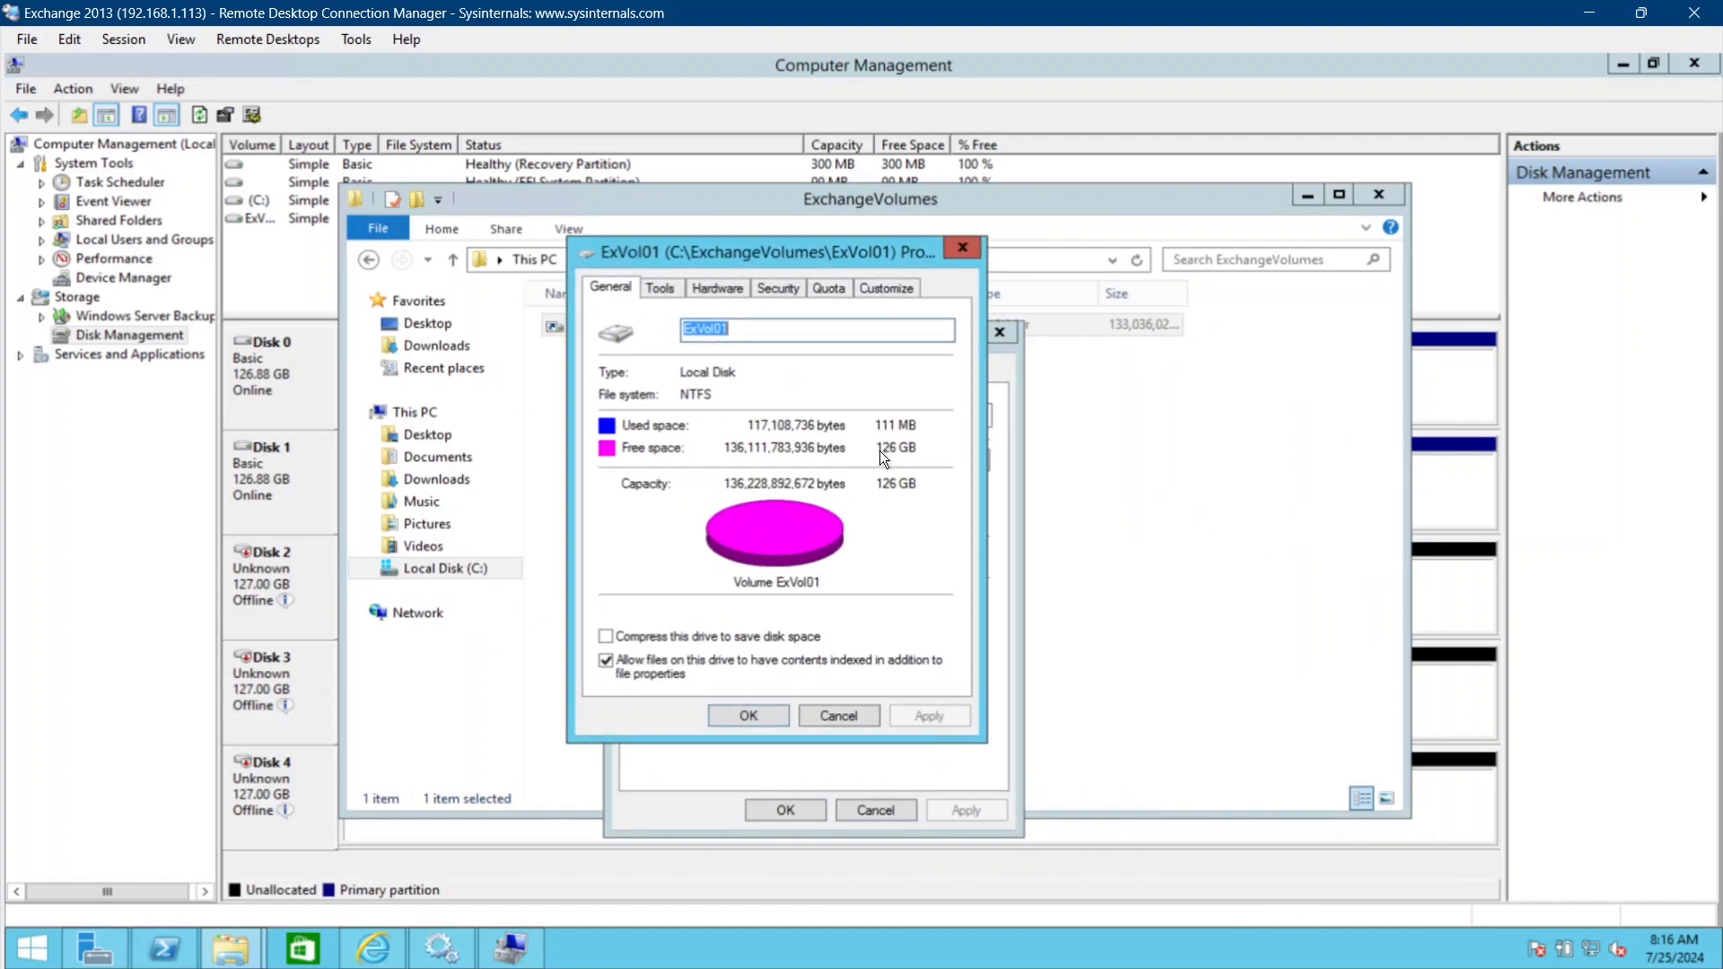
pyautogui.click(839, 715)
pyautogui.click(870, 808)
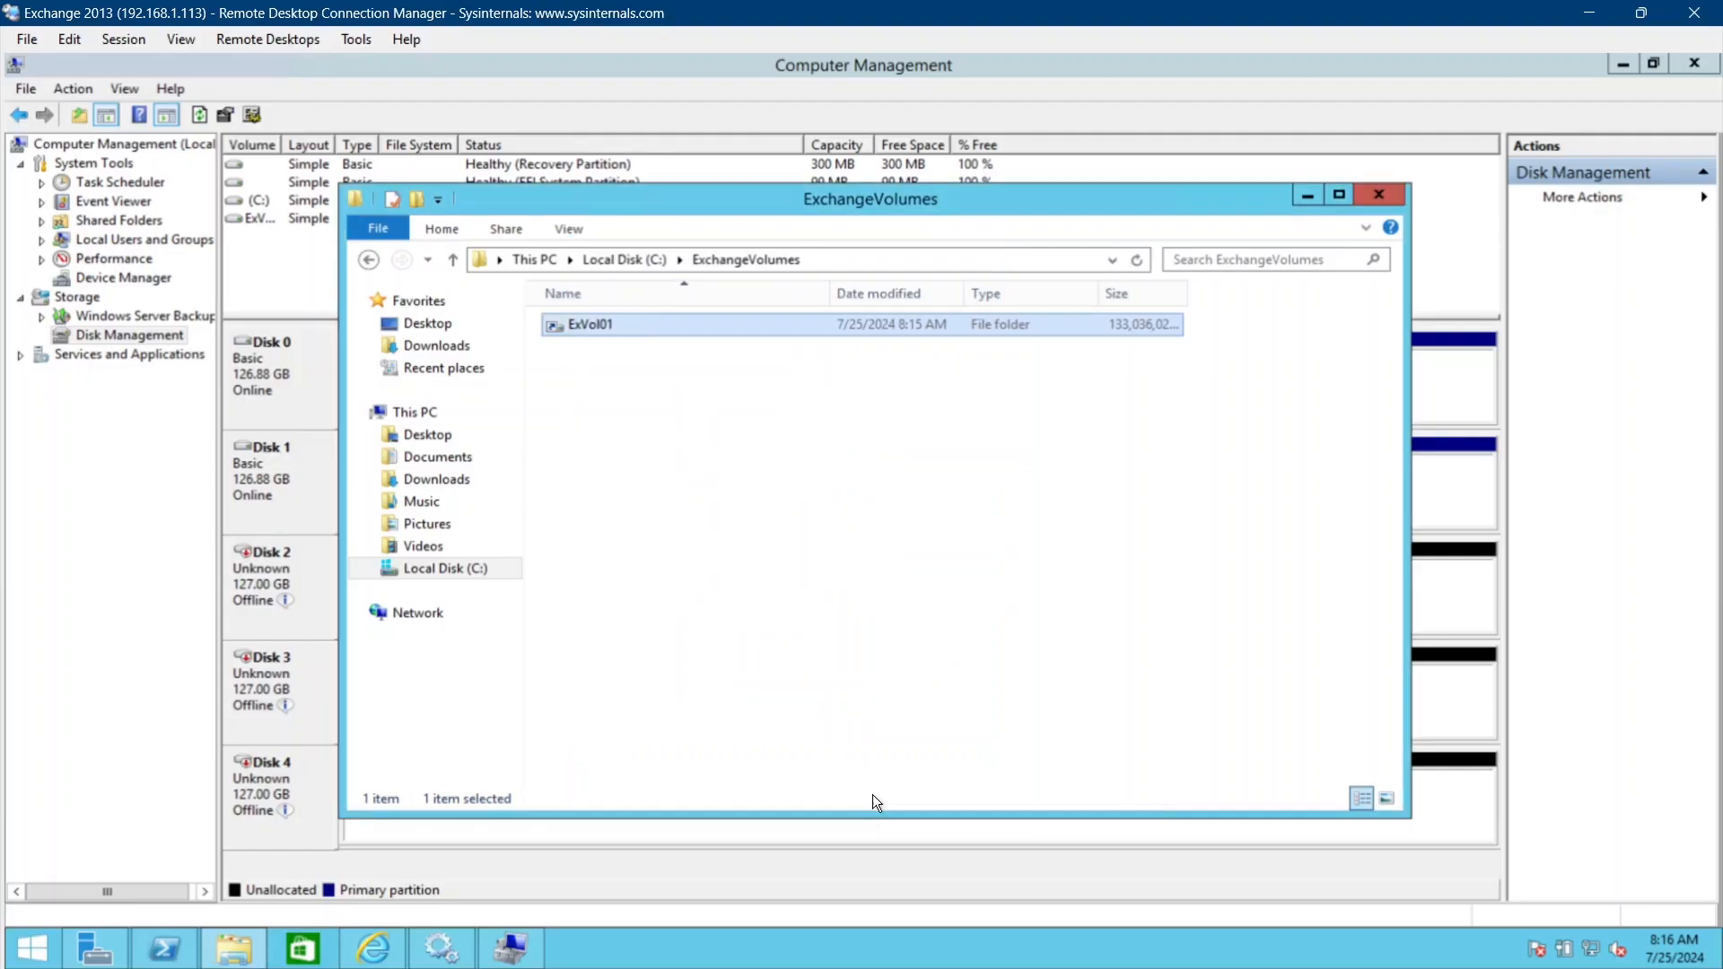
pyautogui.click(1305, 194)
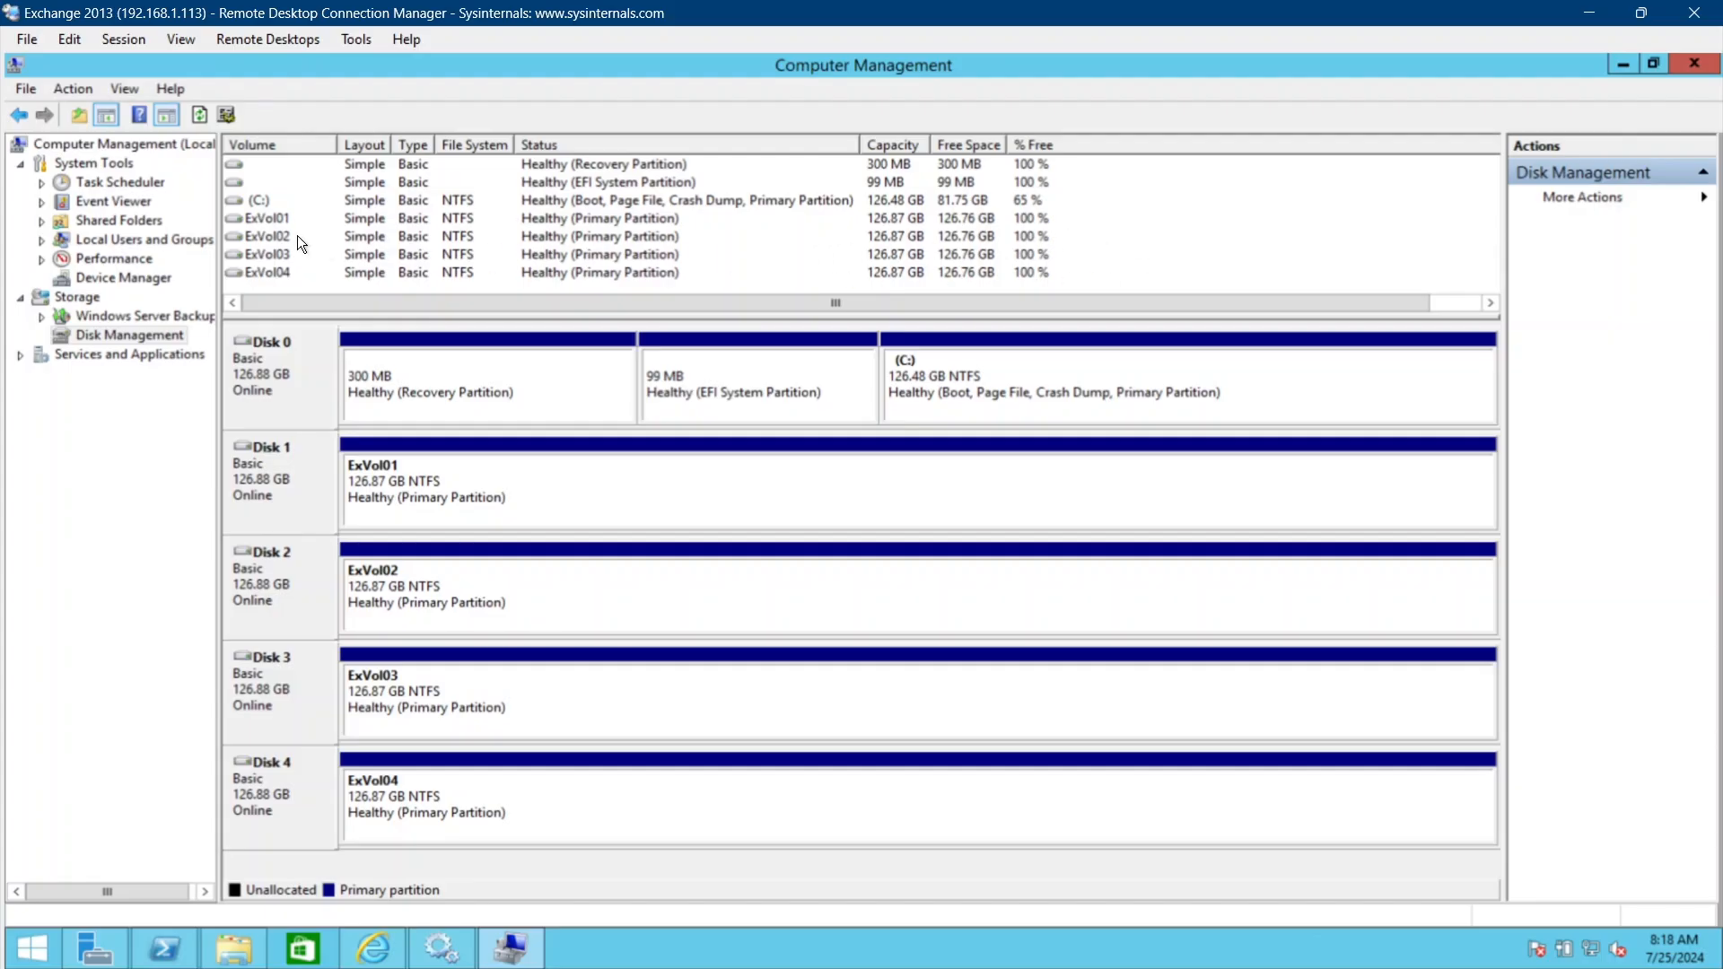
# Review the ExVol01 to ExVol04 mounts in C:\ExchangeVolumes and the database folders in C:\ExchangeDatabases.
pyautogui.click(274, 220)
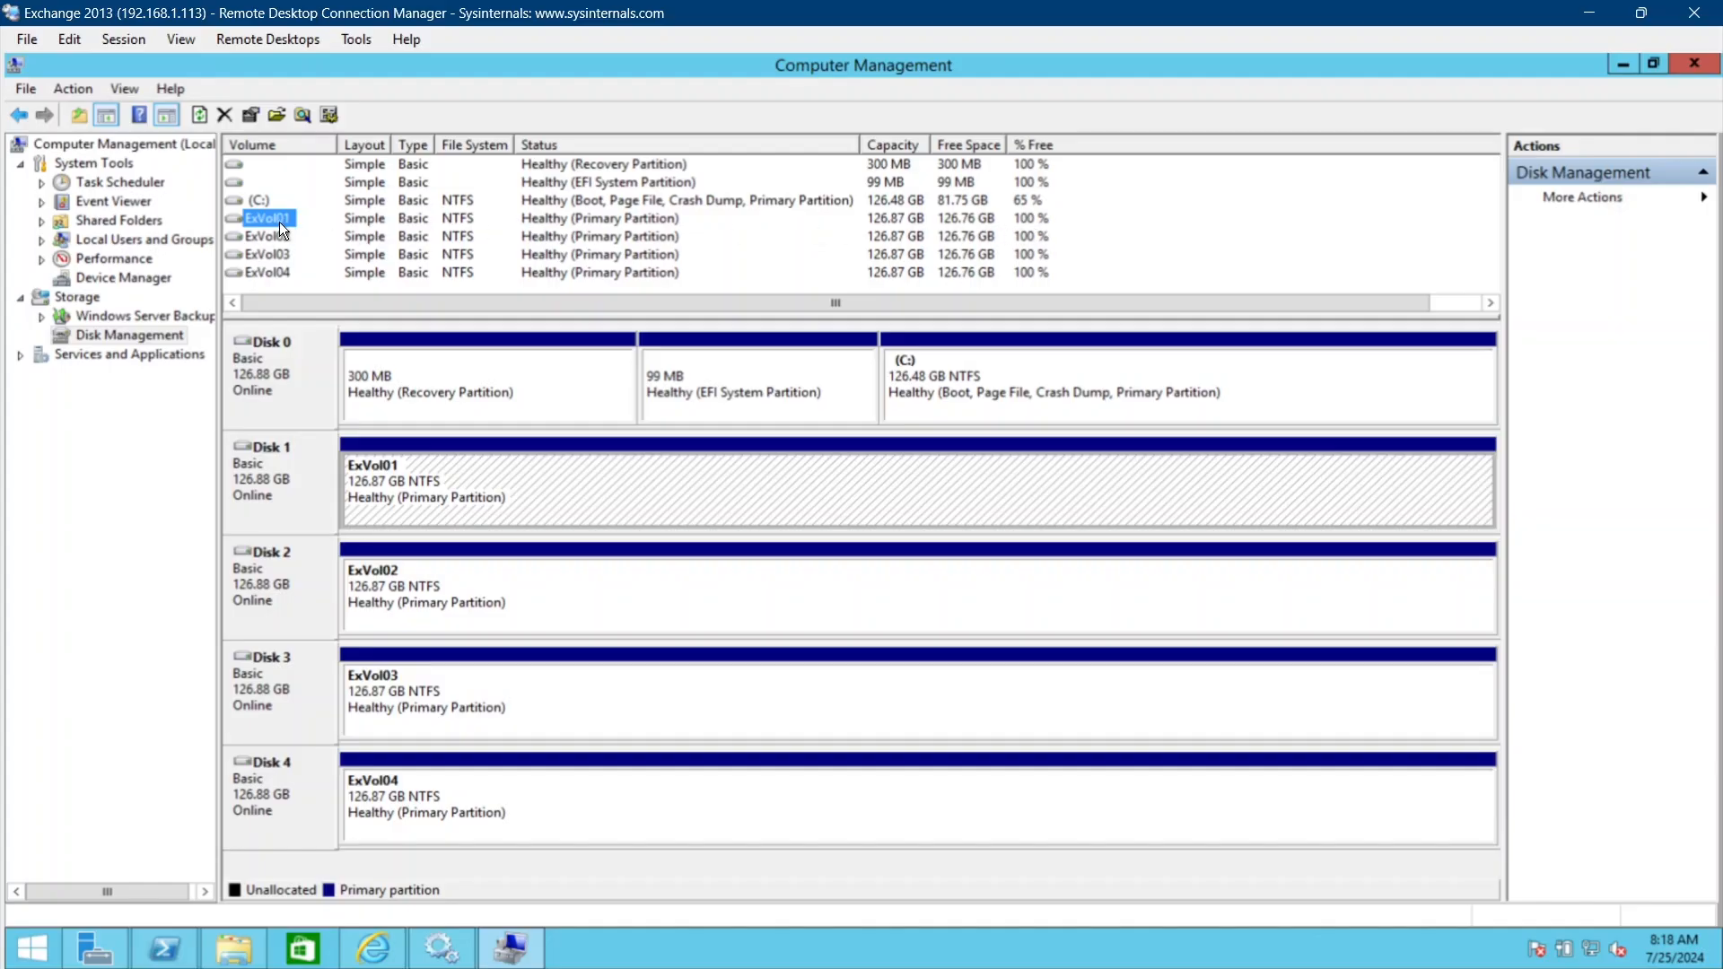
pyautogui.click(237, 950)
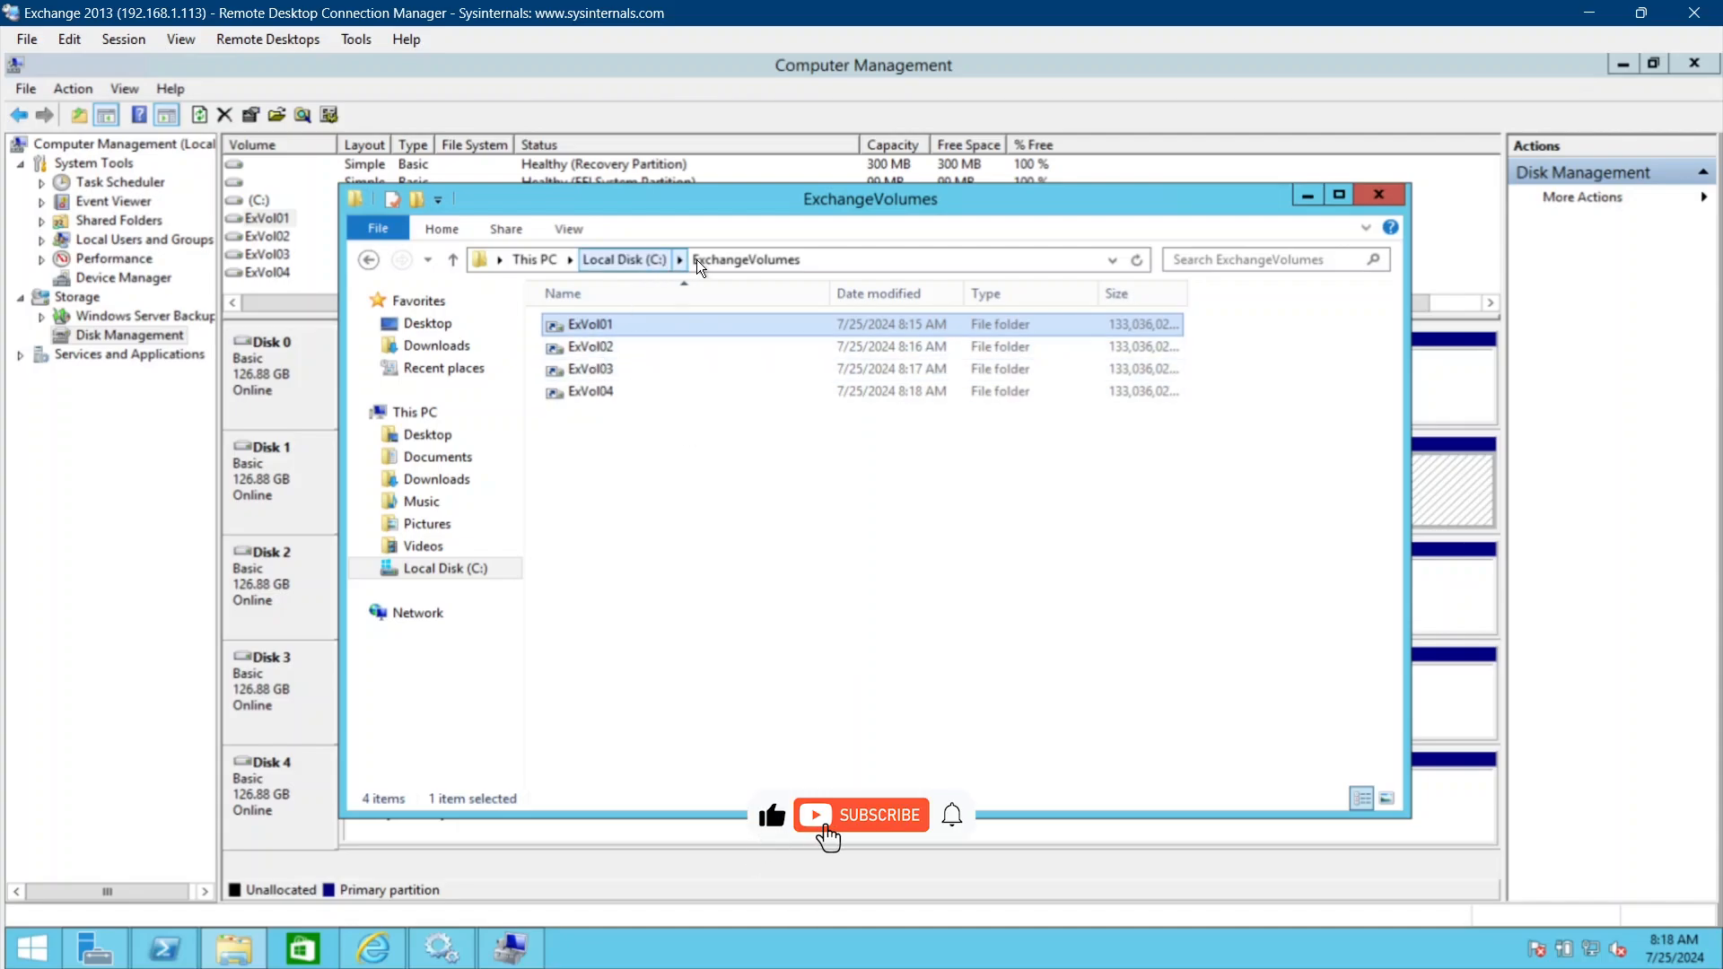
pyautogui.click(614, 411)
pyautogui.click(612, 264)
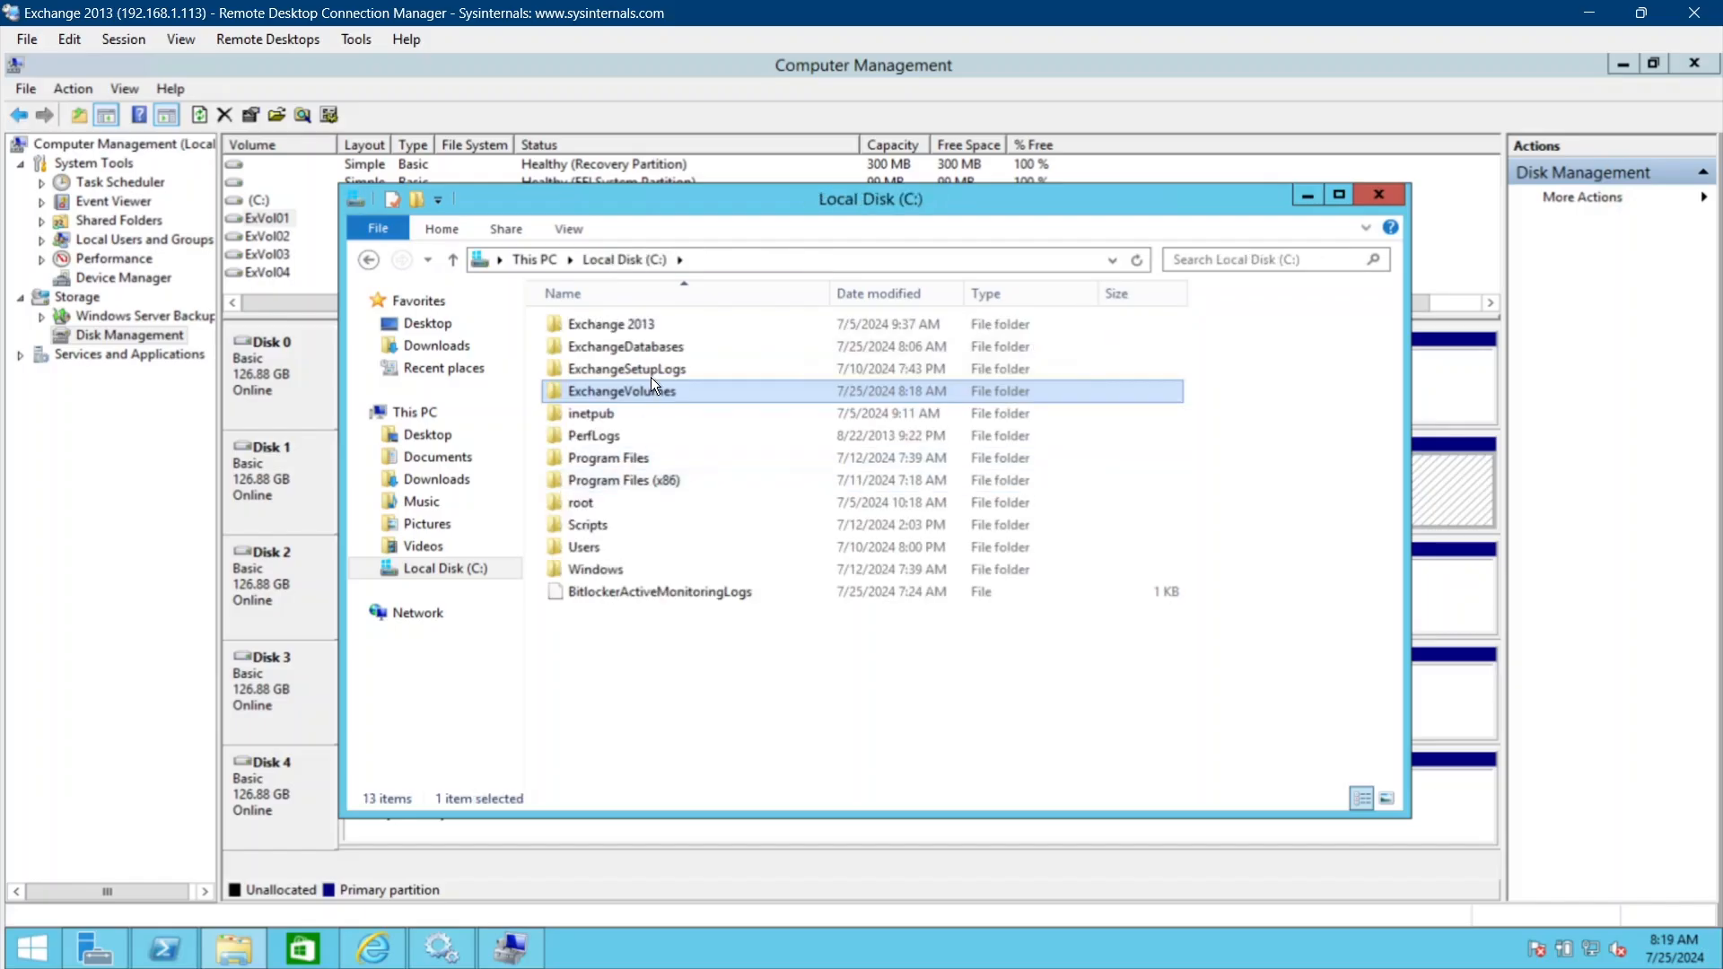
pyautogui.doubleClick(653, 350)
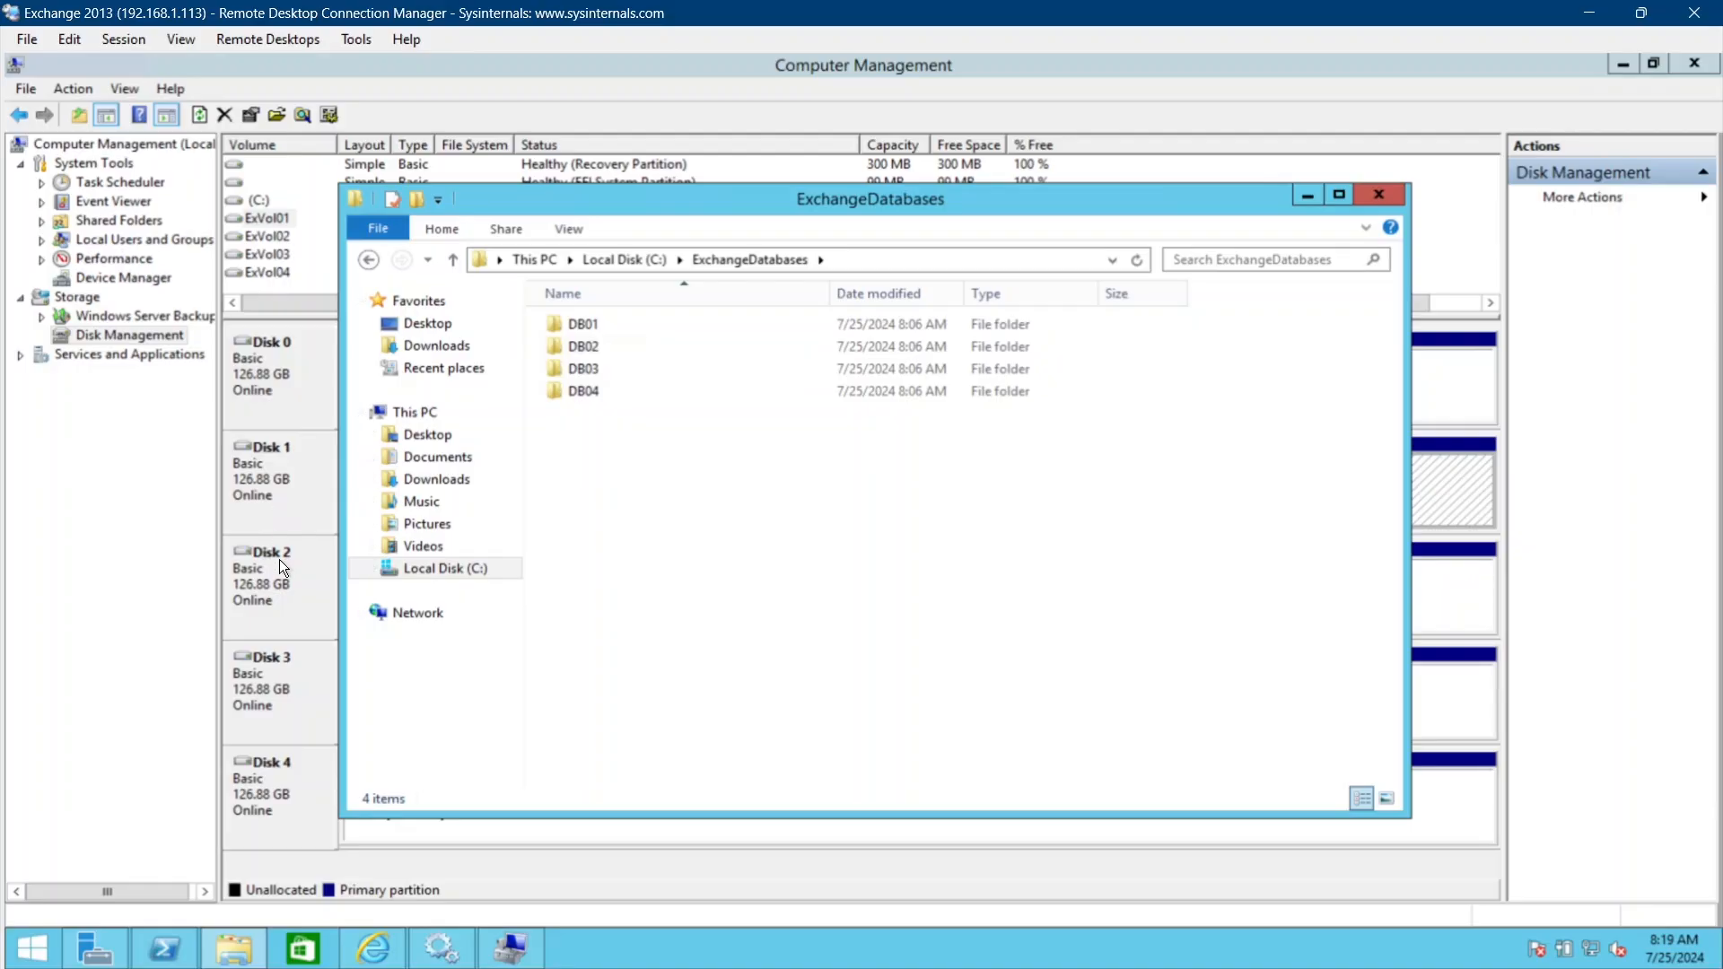
# Add a second mount path for the ExVol01 volume in the empty folder C:\ExchangeDatabases\DB01.
pyautogui.click(1306, 196)
pyautogui.rightClick(756, 474)
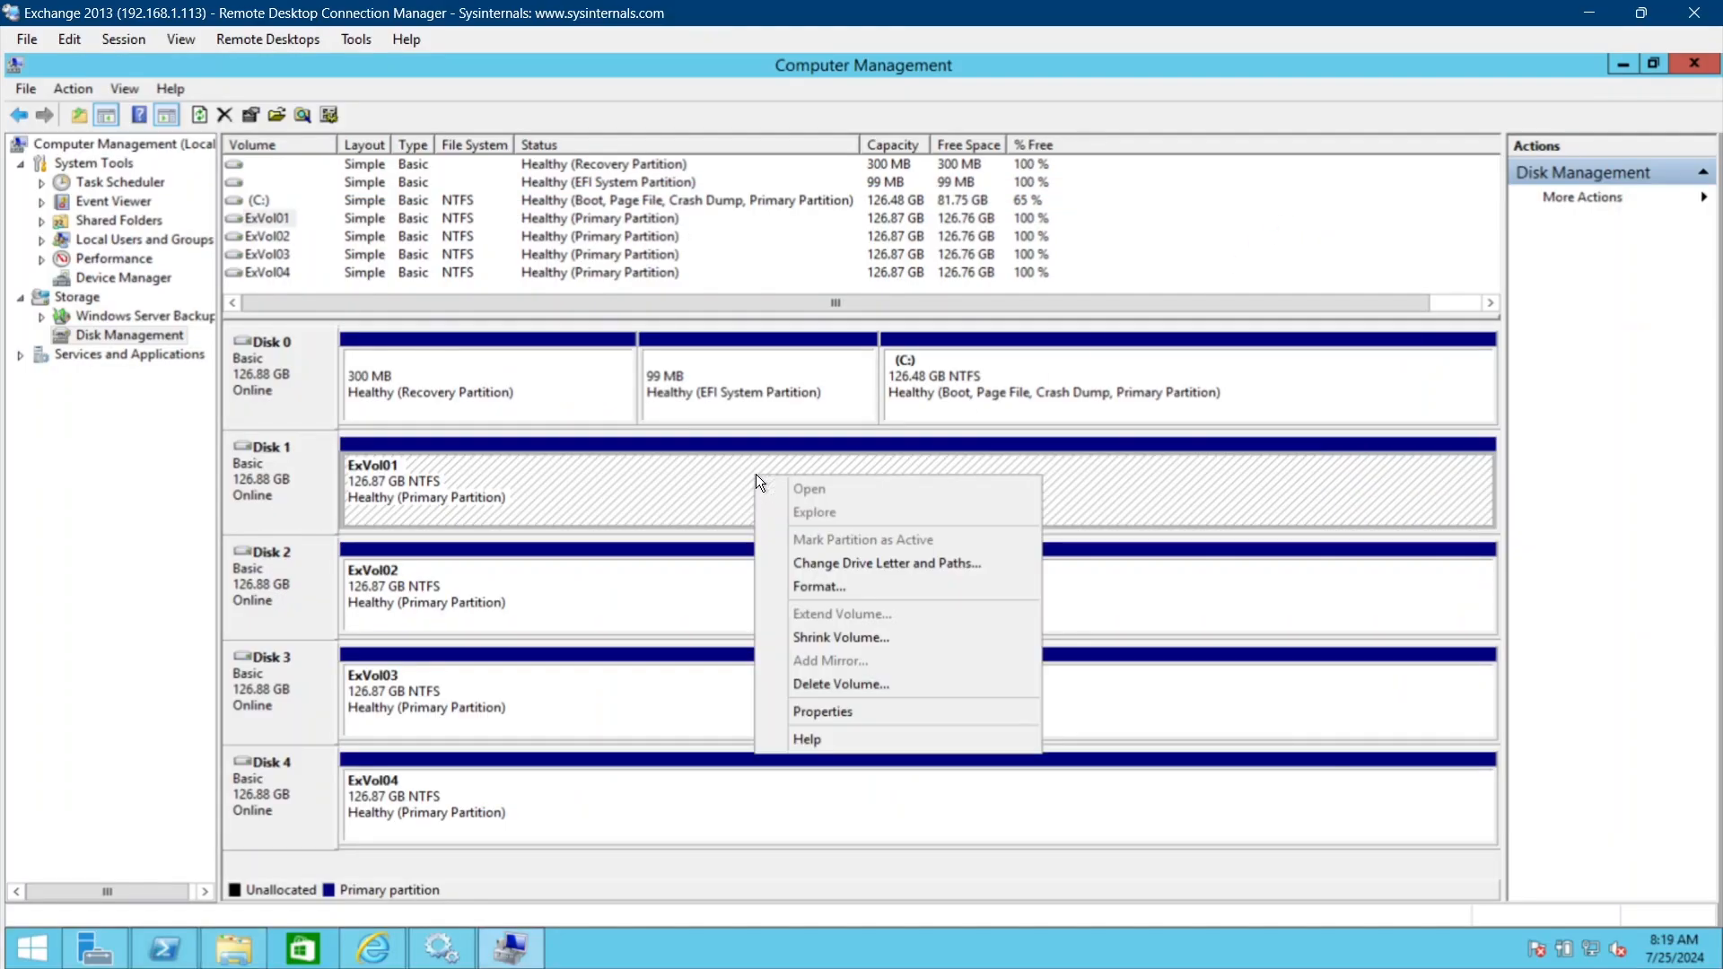
pyautogui.click(840, 571)
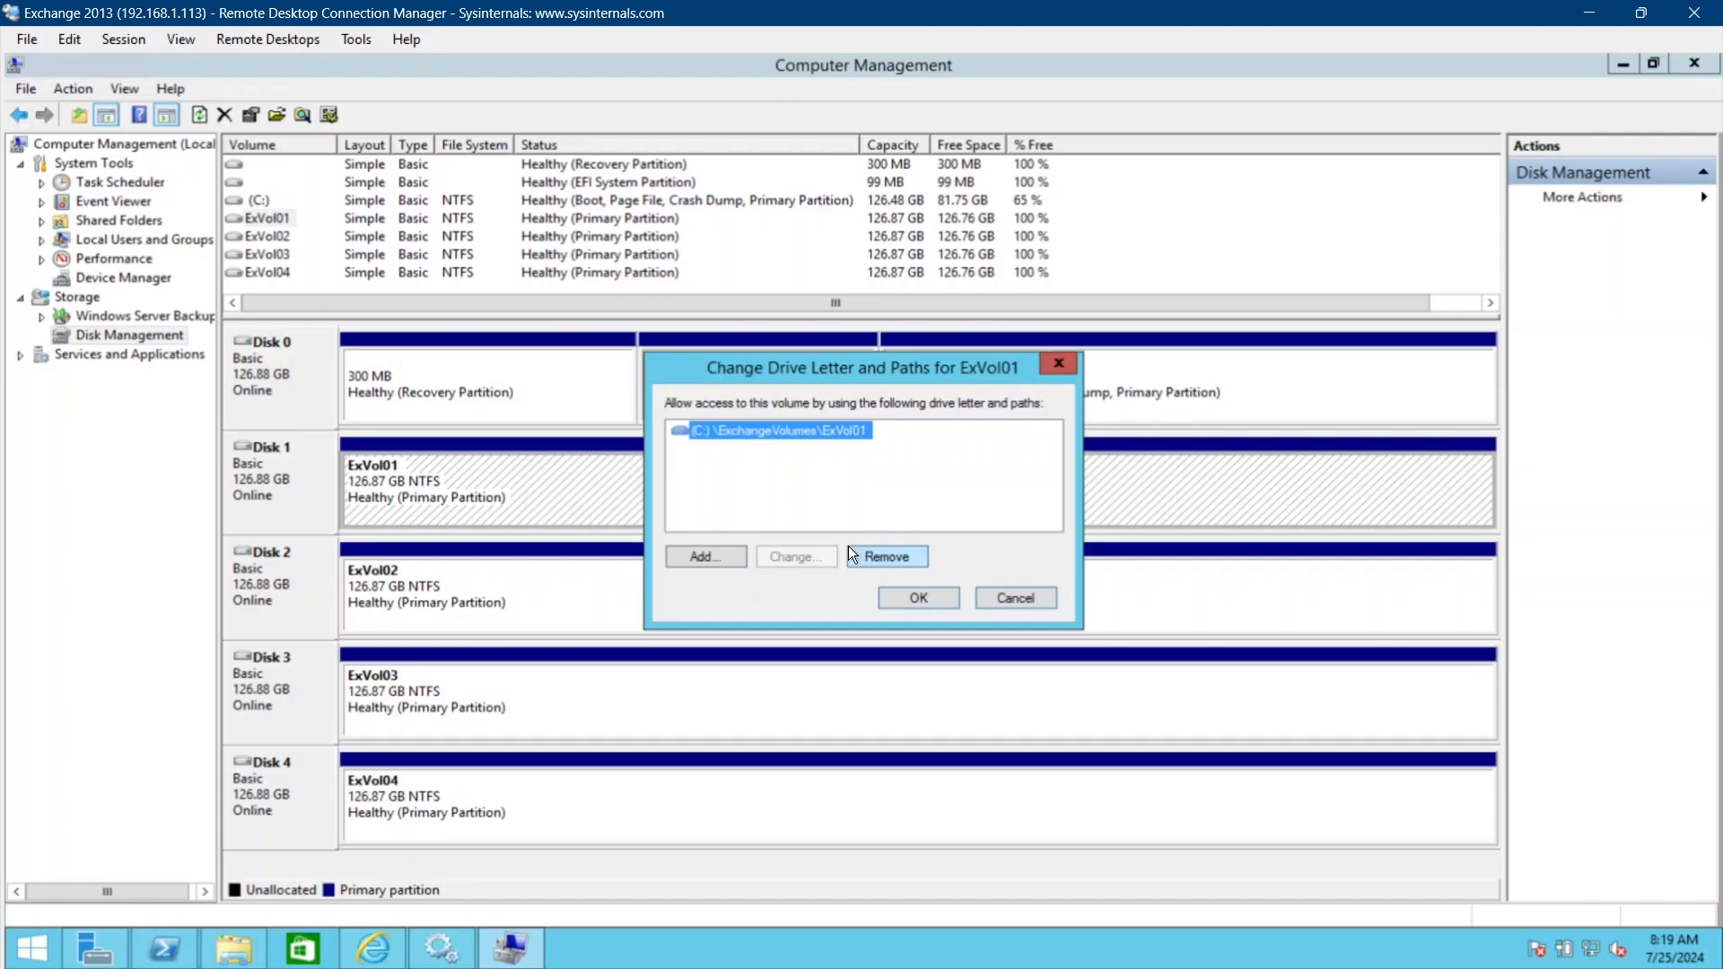
pyautogui.click(712, 556)
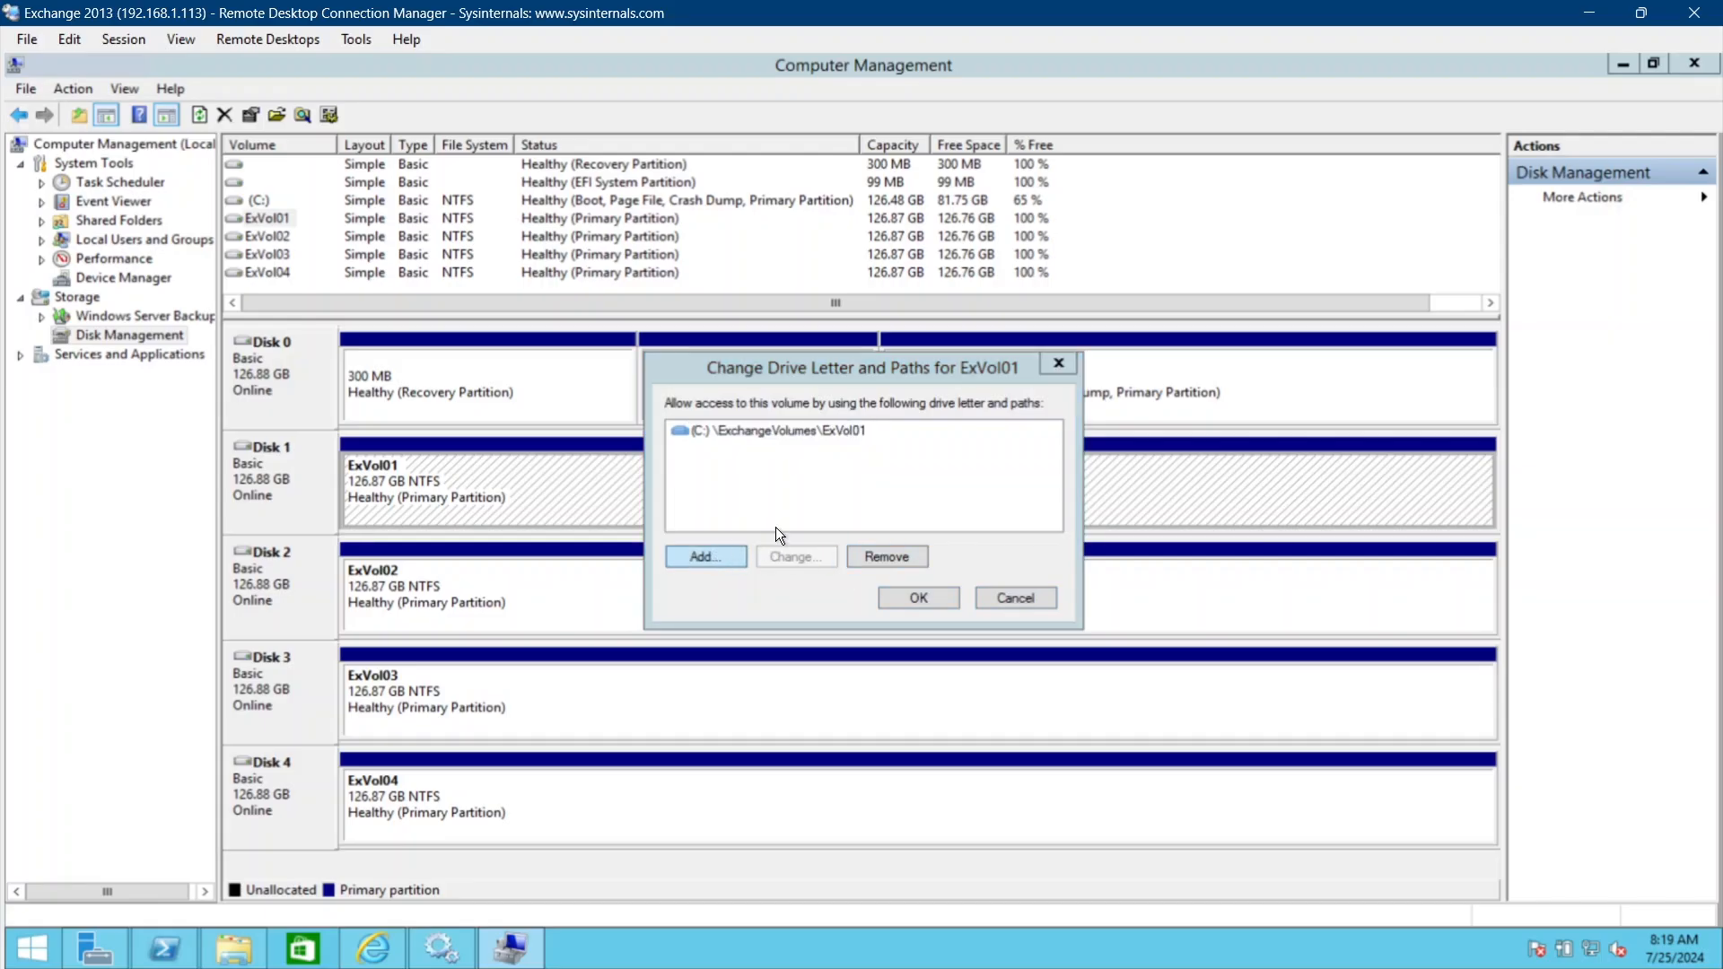
pyautogui.click(837, 486)
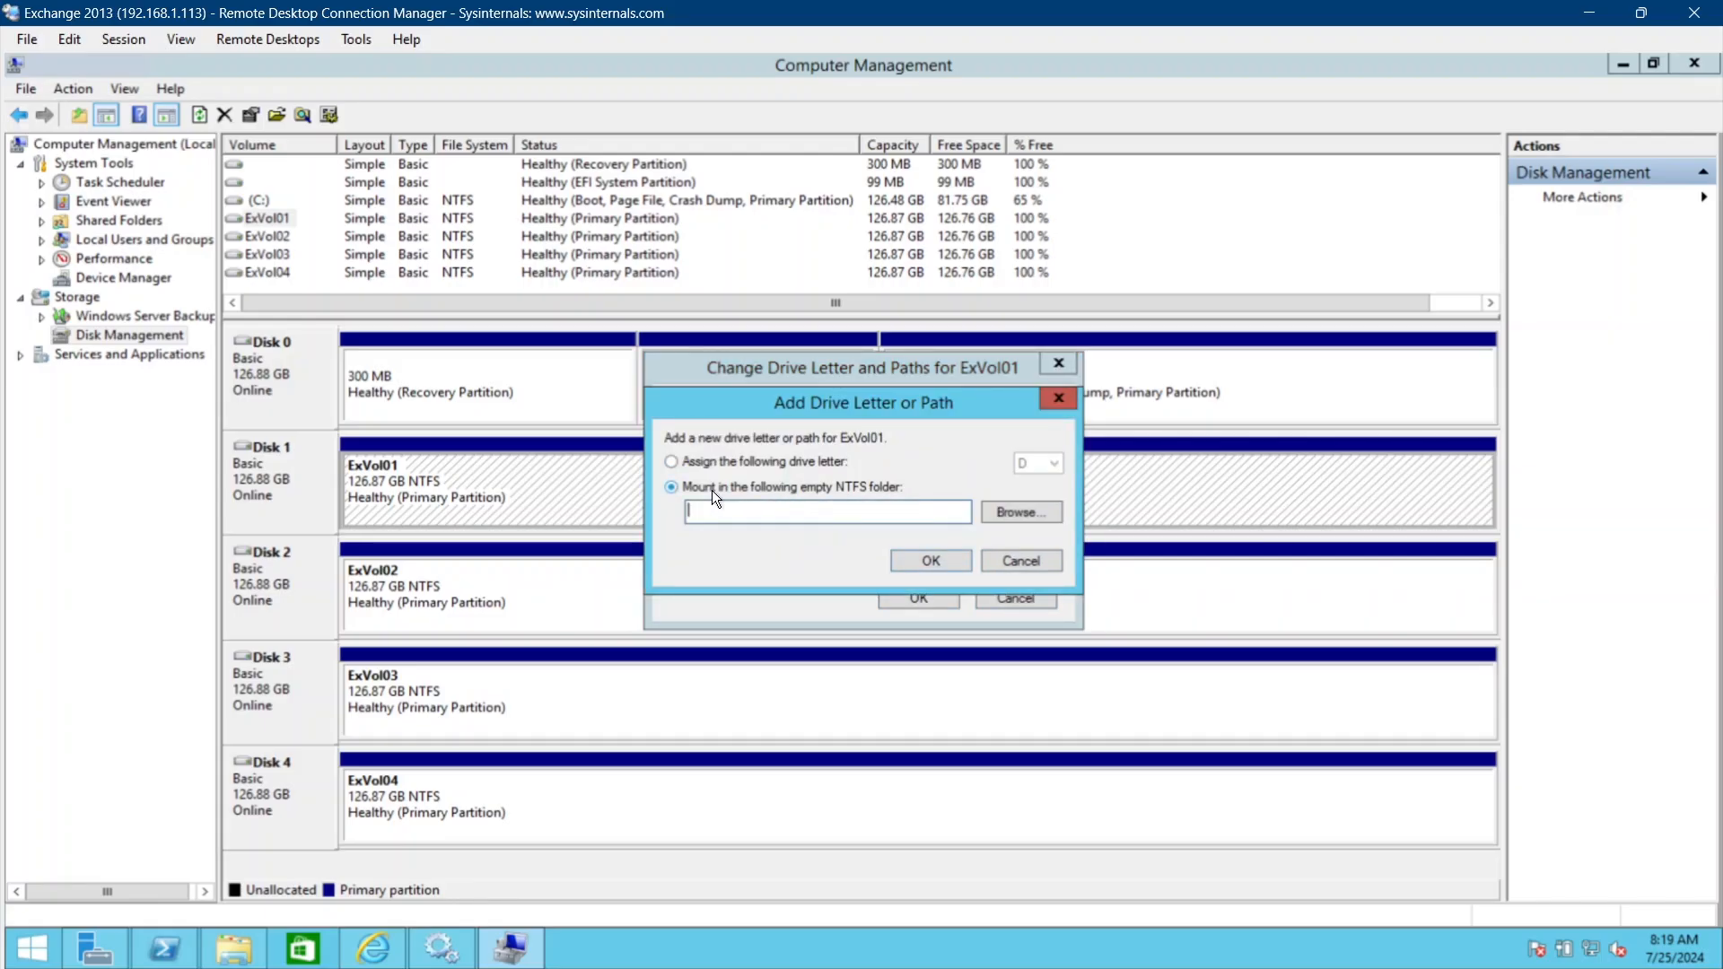
pyautogui.click(1019, 511)
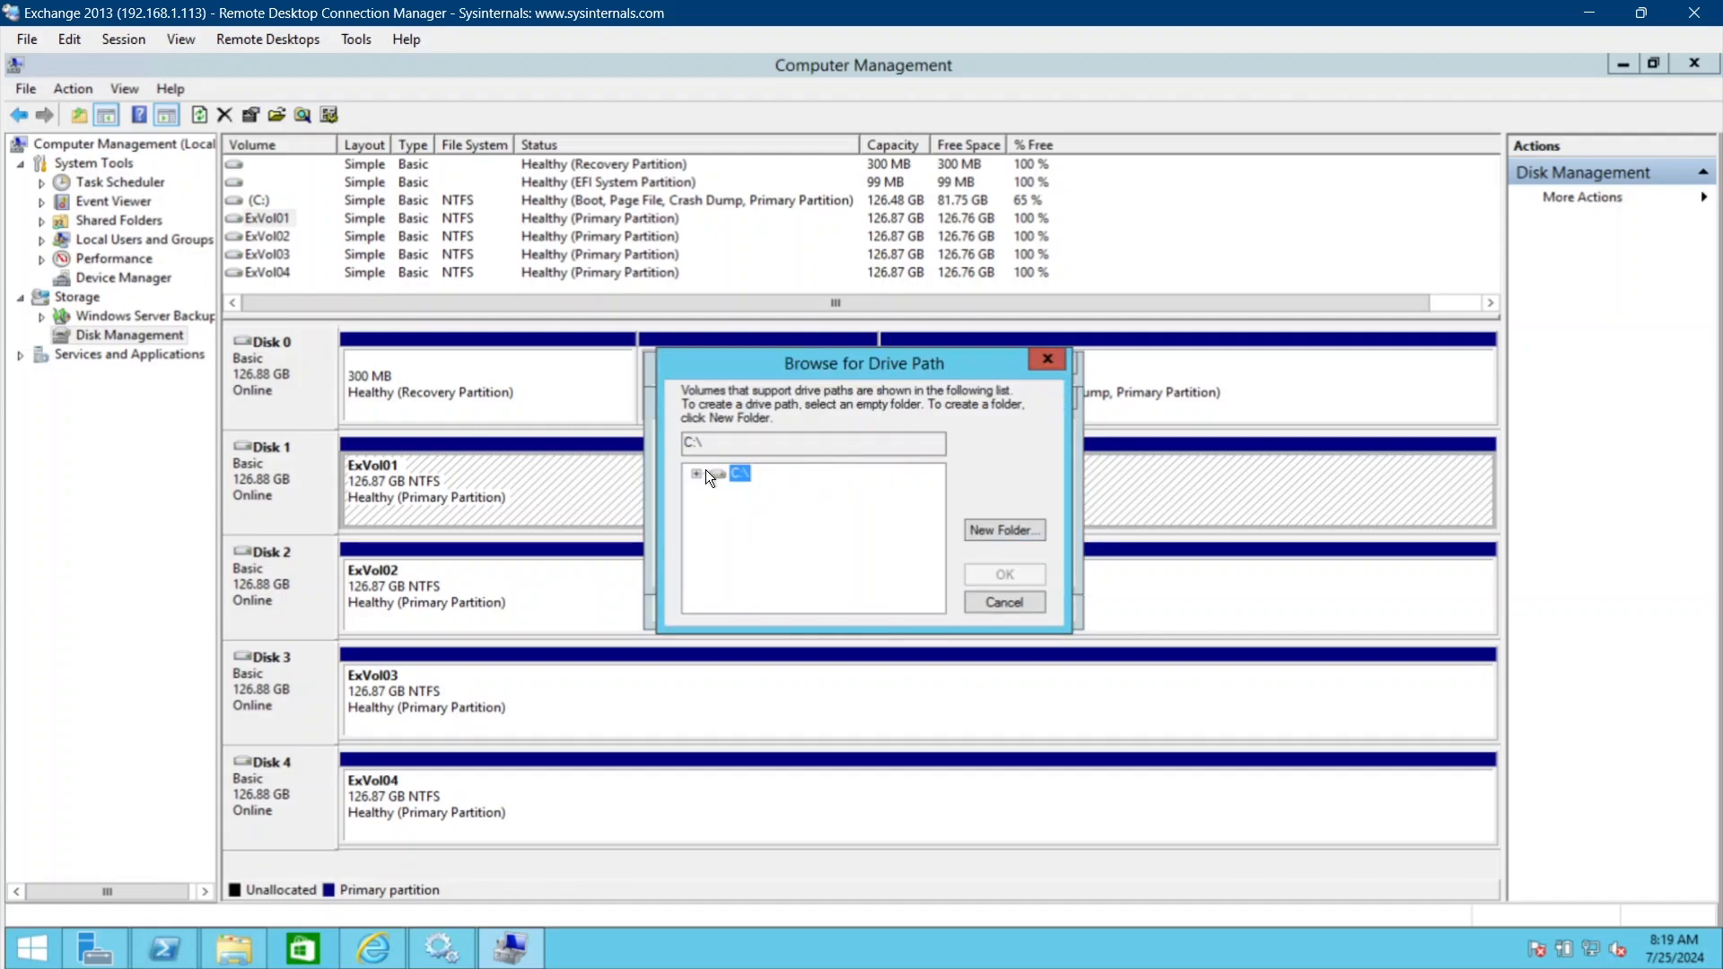
pyautogui.click(706, 472)
pyautogui.doubleClick(782, 542)
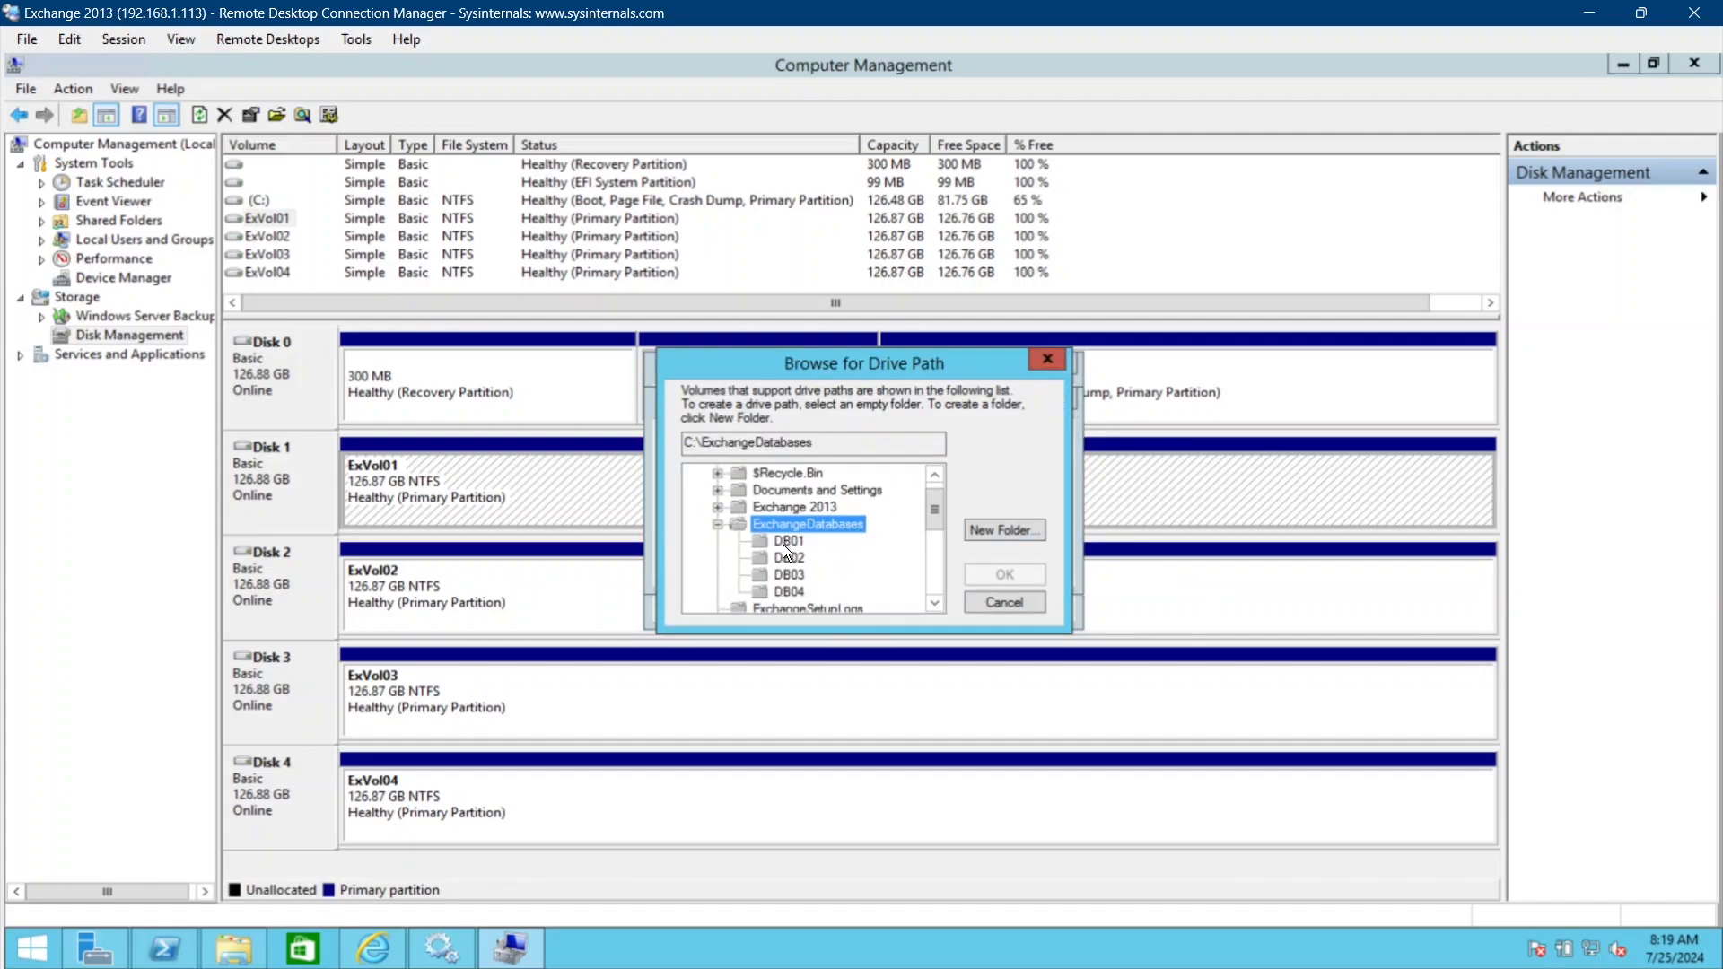
pyautogui.click(783, 544)
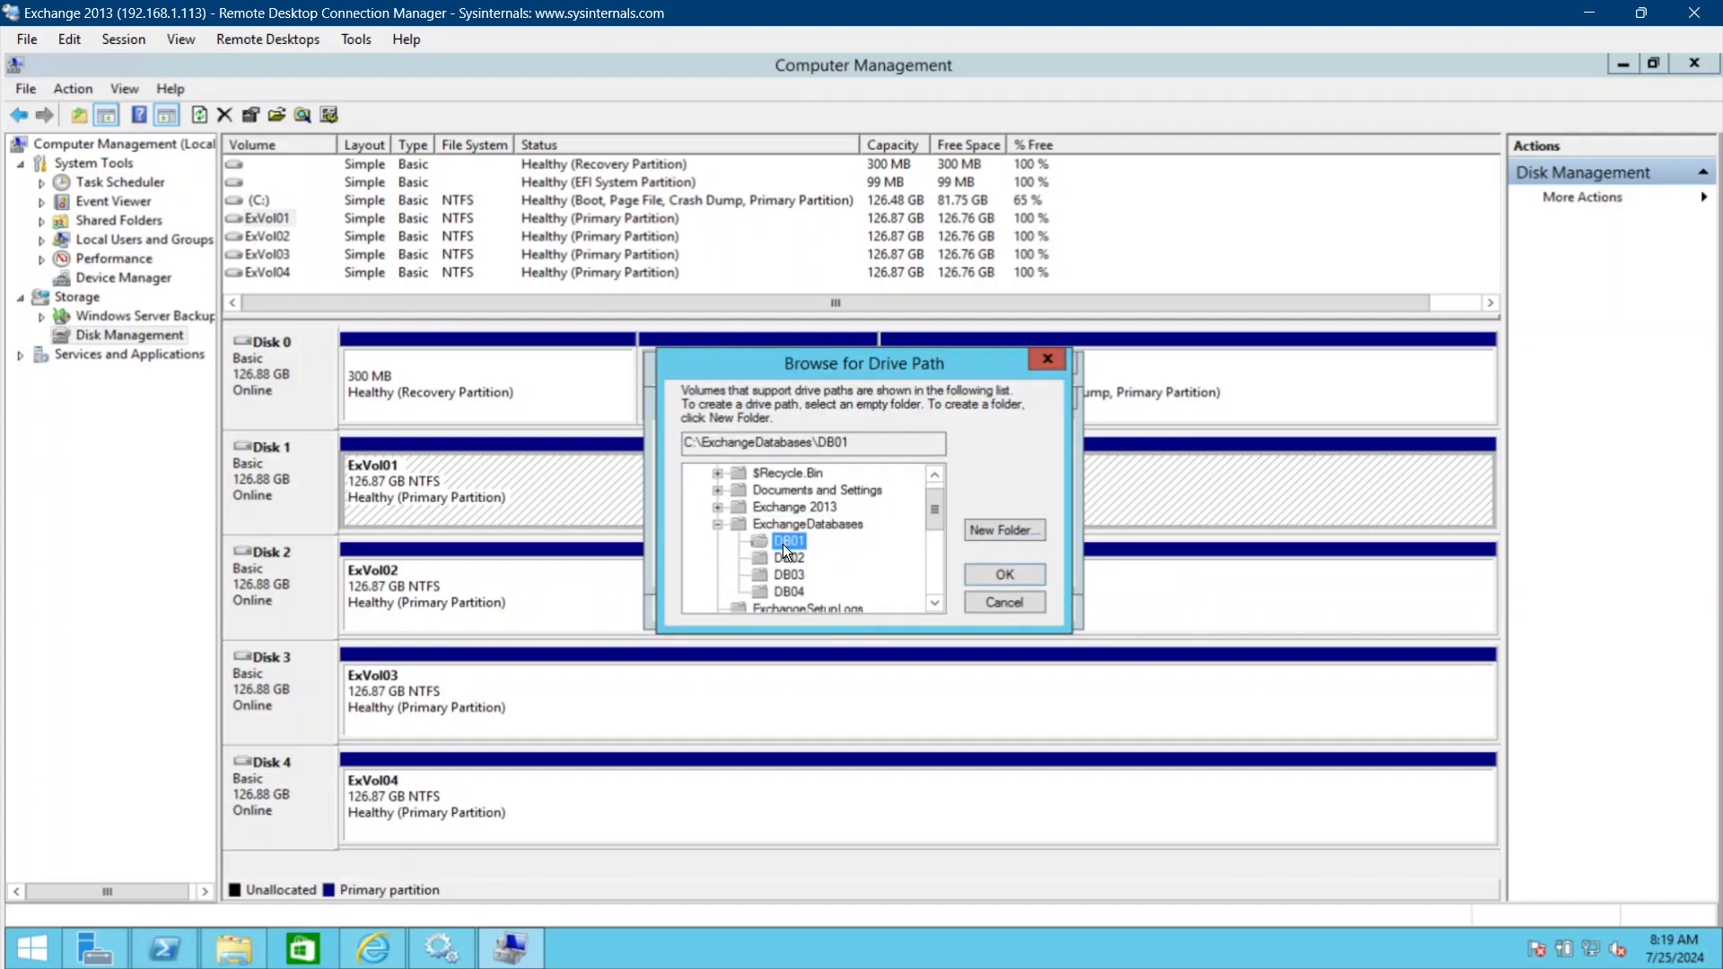
pyautogui.click(985, 578)
pyautogui.click(931, 561)
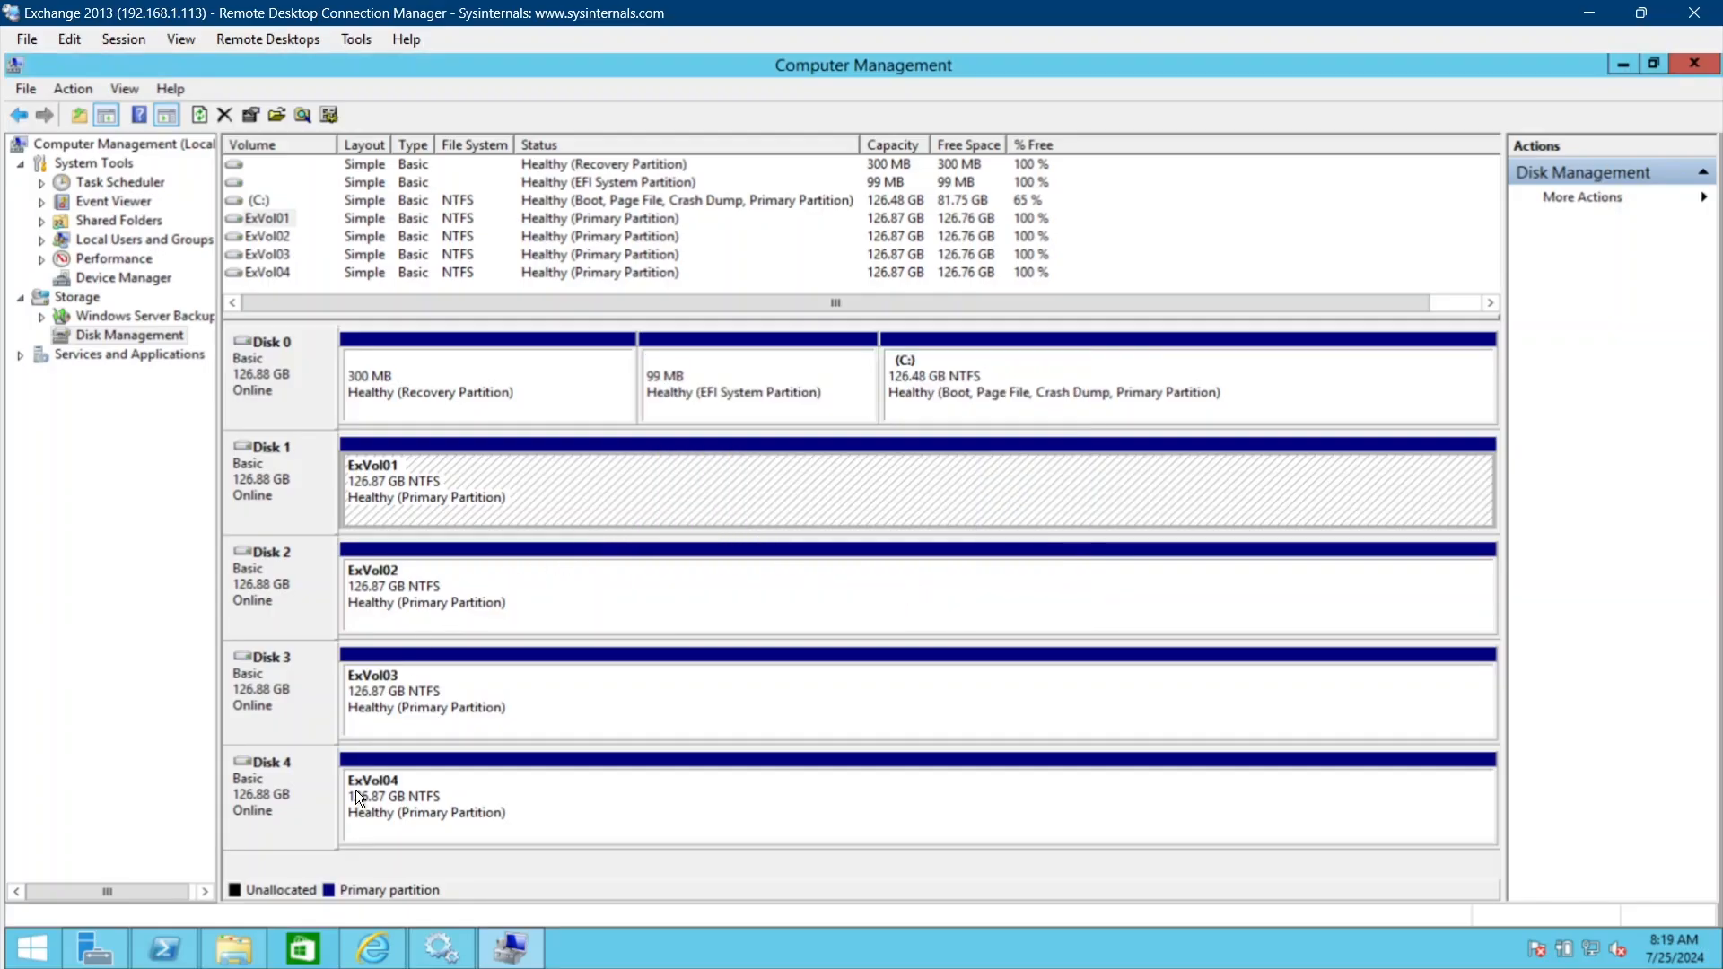
# Examine the DB01 mounted volume's properties in C:\ExchangeDatabases in File Explorer, and review the mounts in the DB01 to DB04 folders.
pyautogui.click(251, 941)
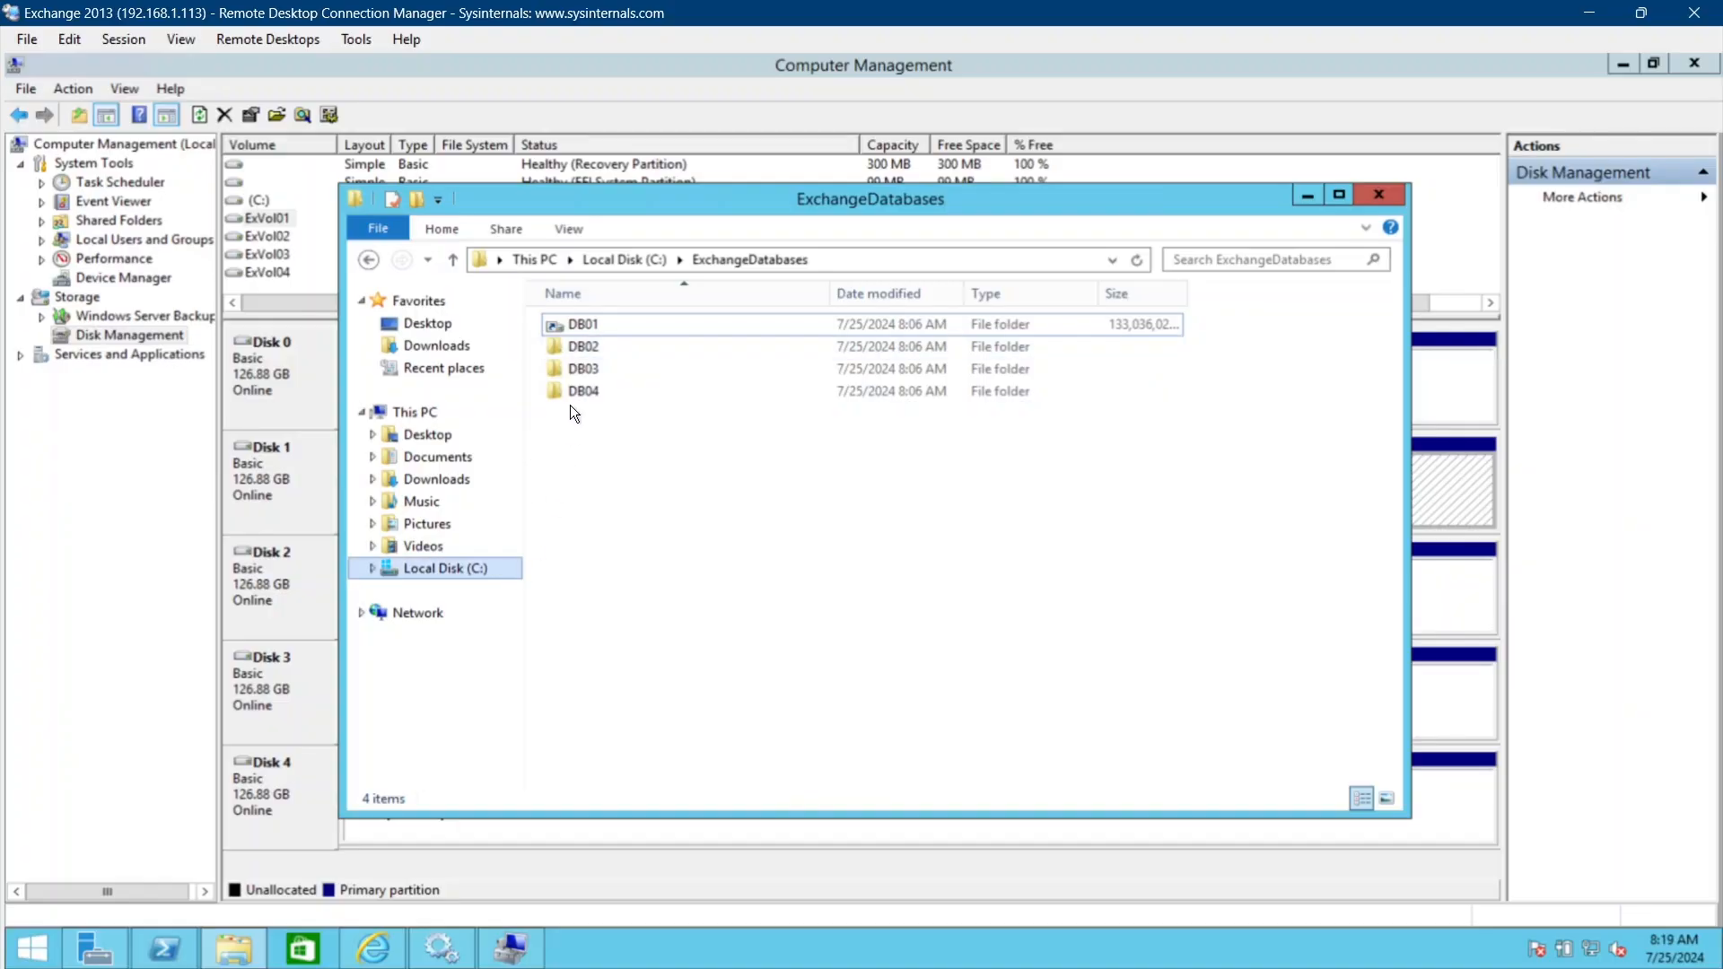
pyautogui.rightClick(599, 325)
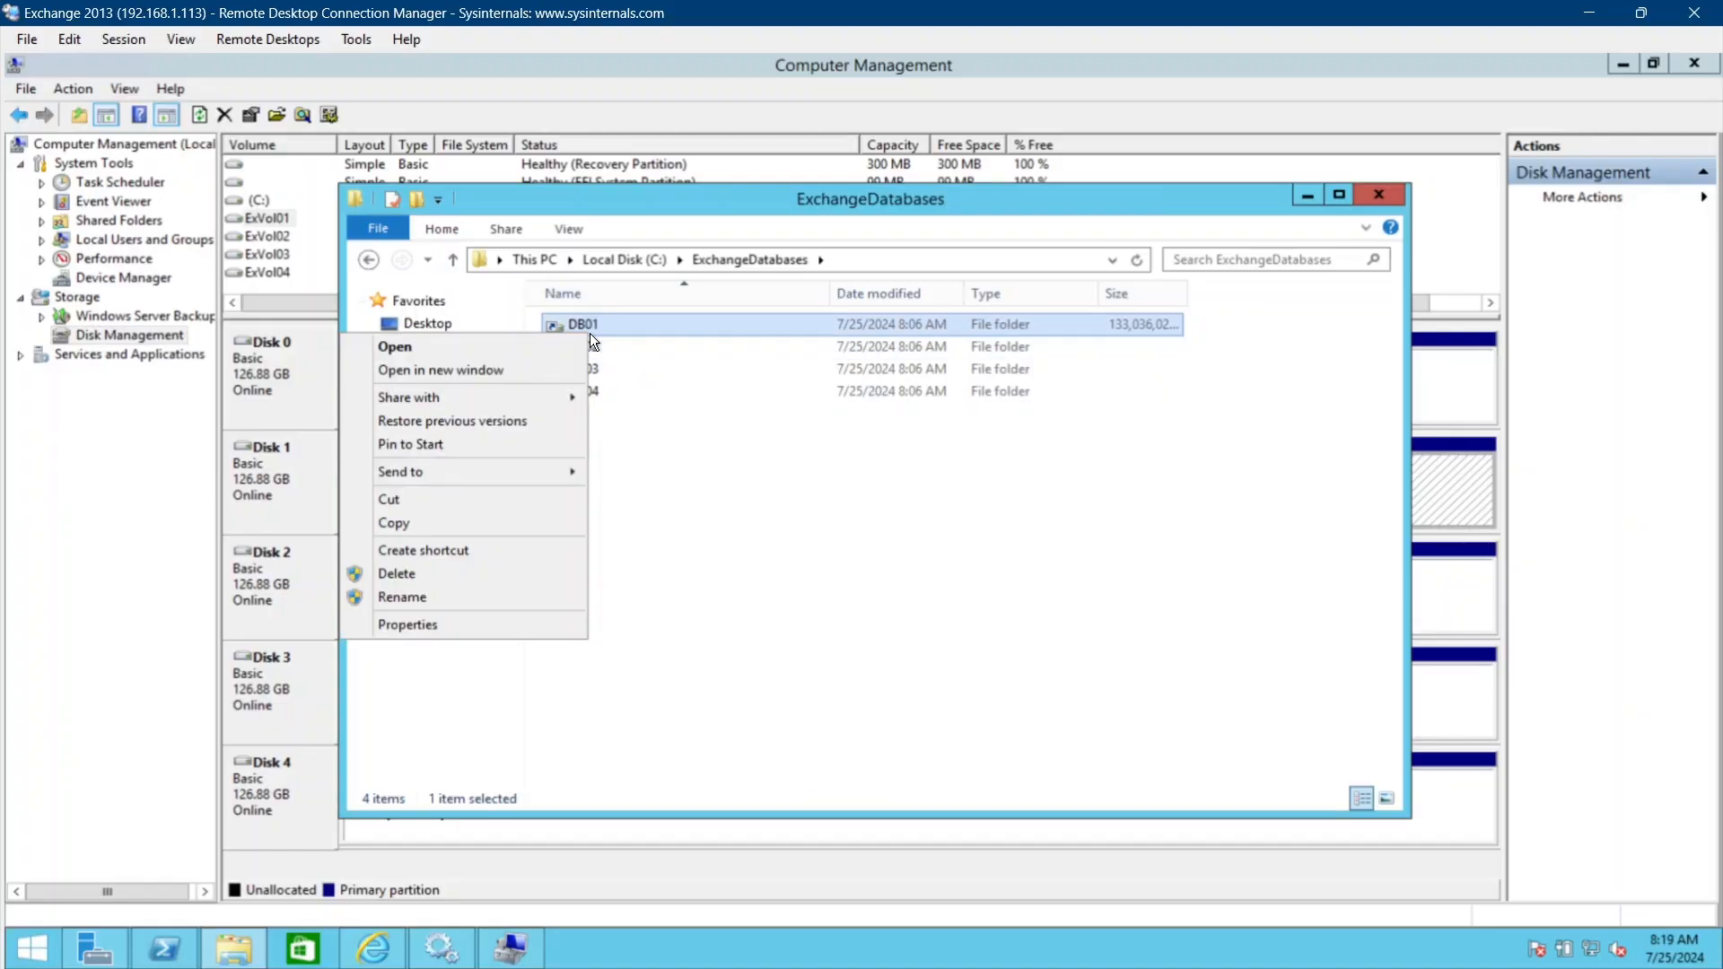
pyautogui.click(466, 624)
pyautogui.click(908, 475)
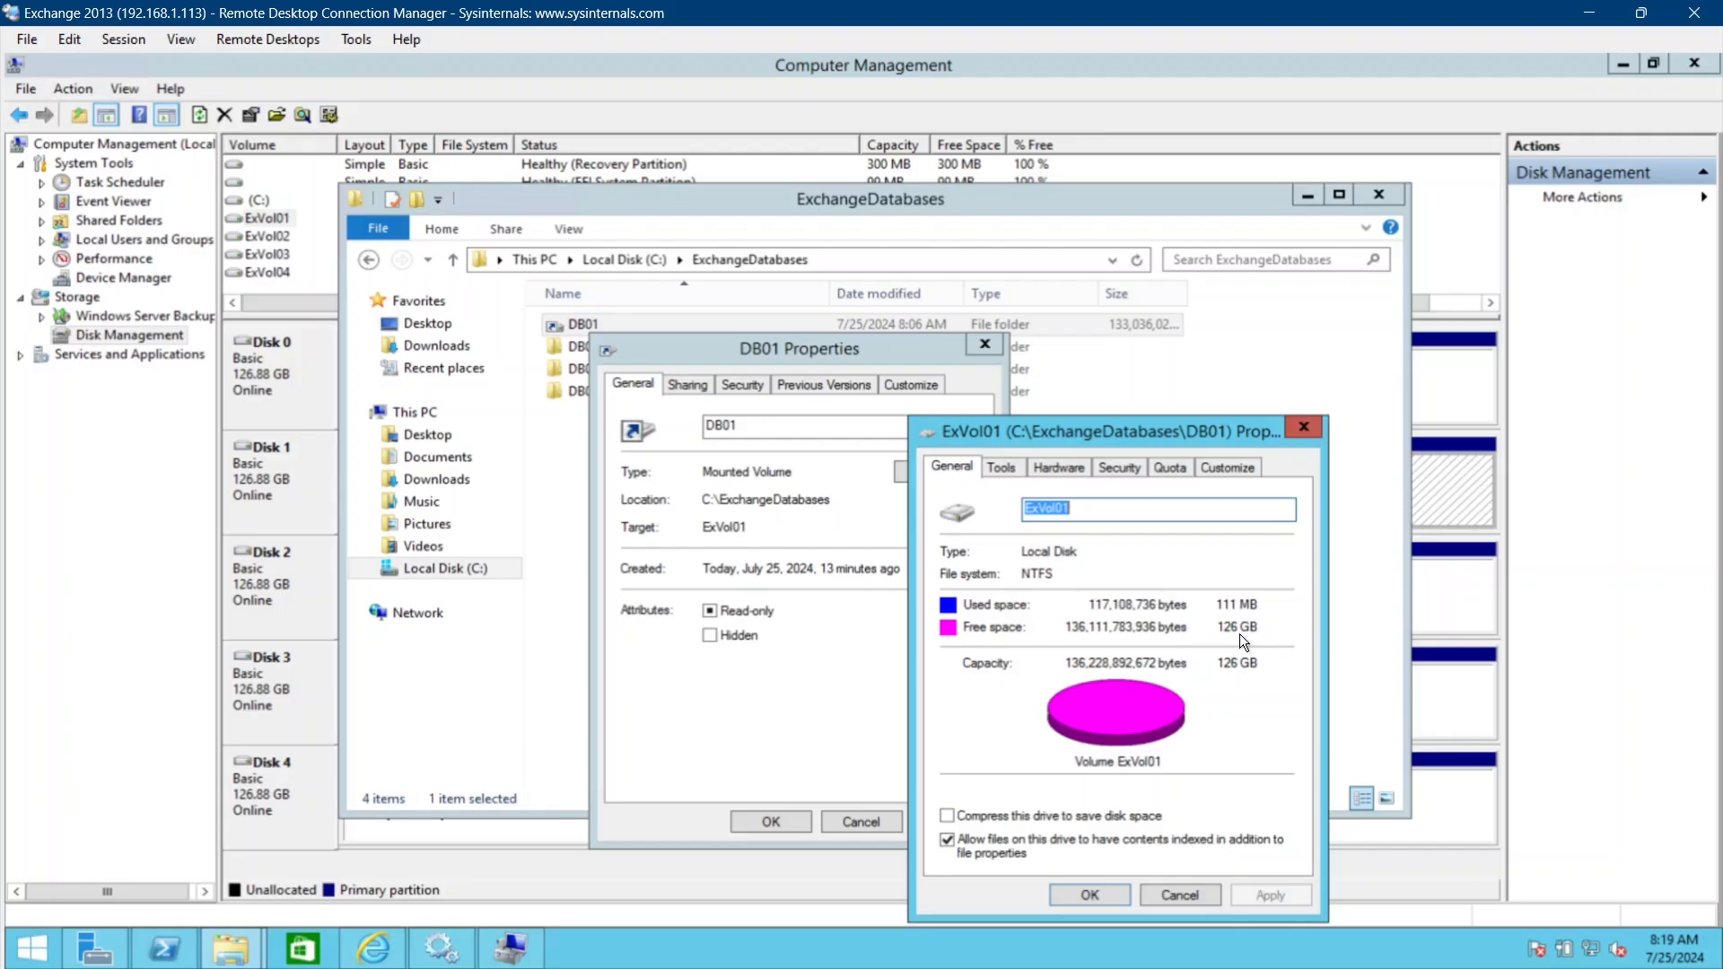
pyautogui.click(1303, 429)
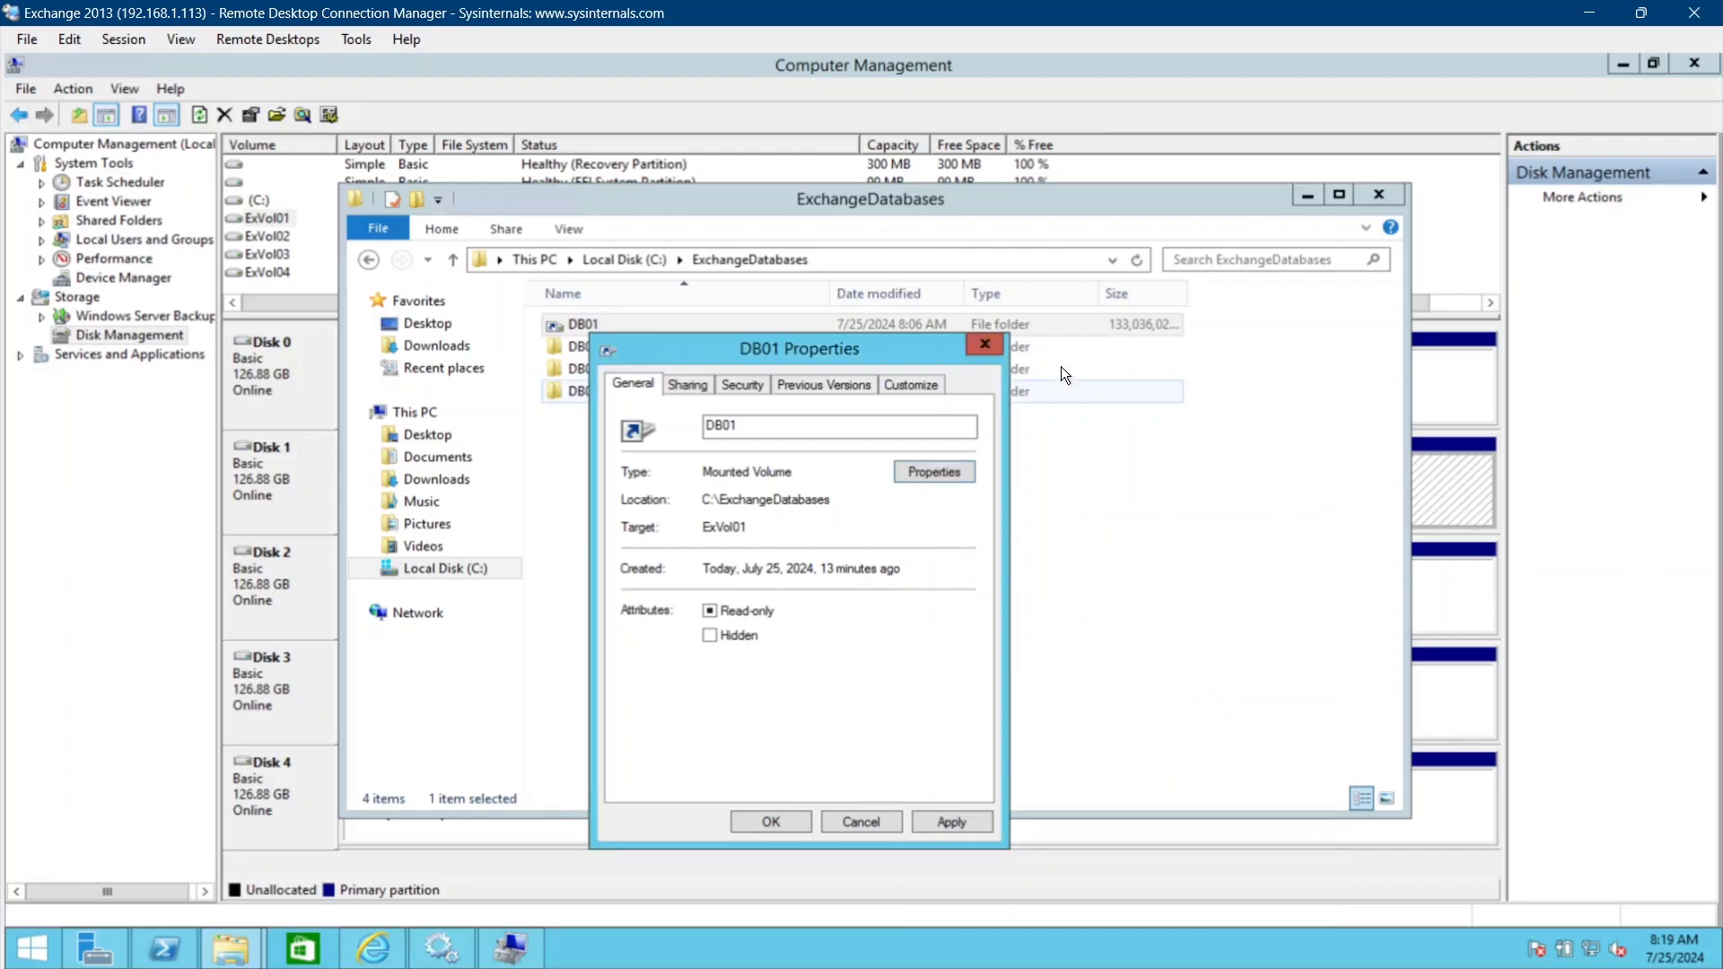
pyautogui.click(987, 345)
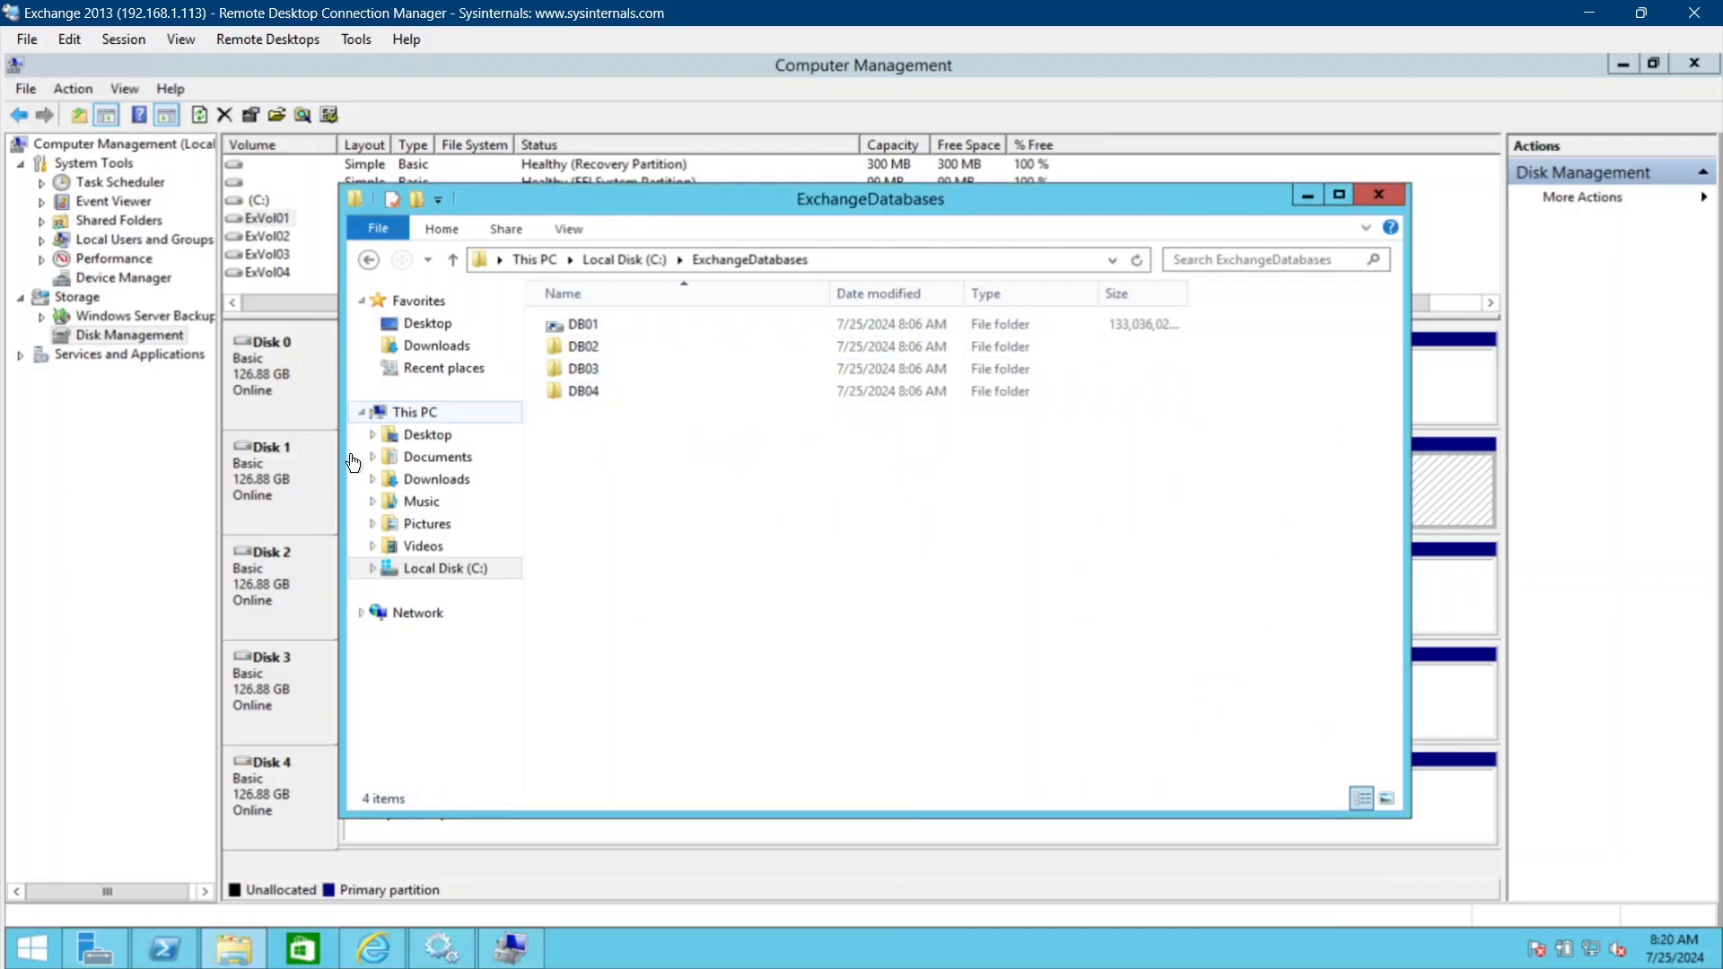
pyautogui.click(1309, 196)
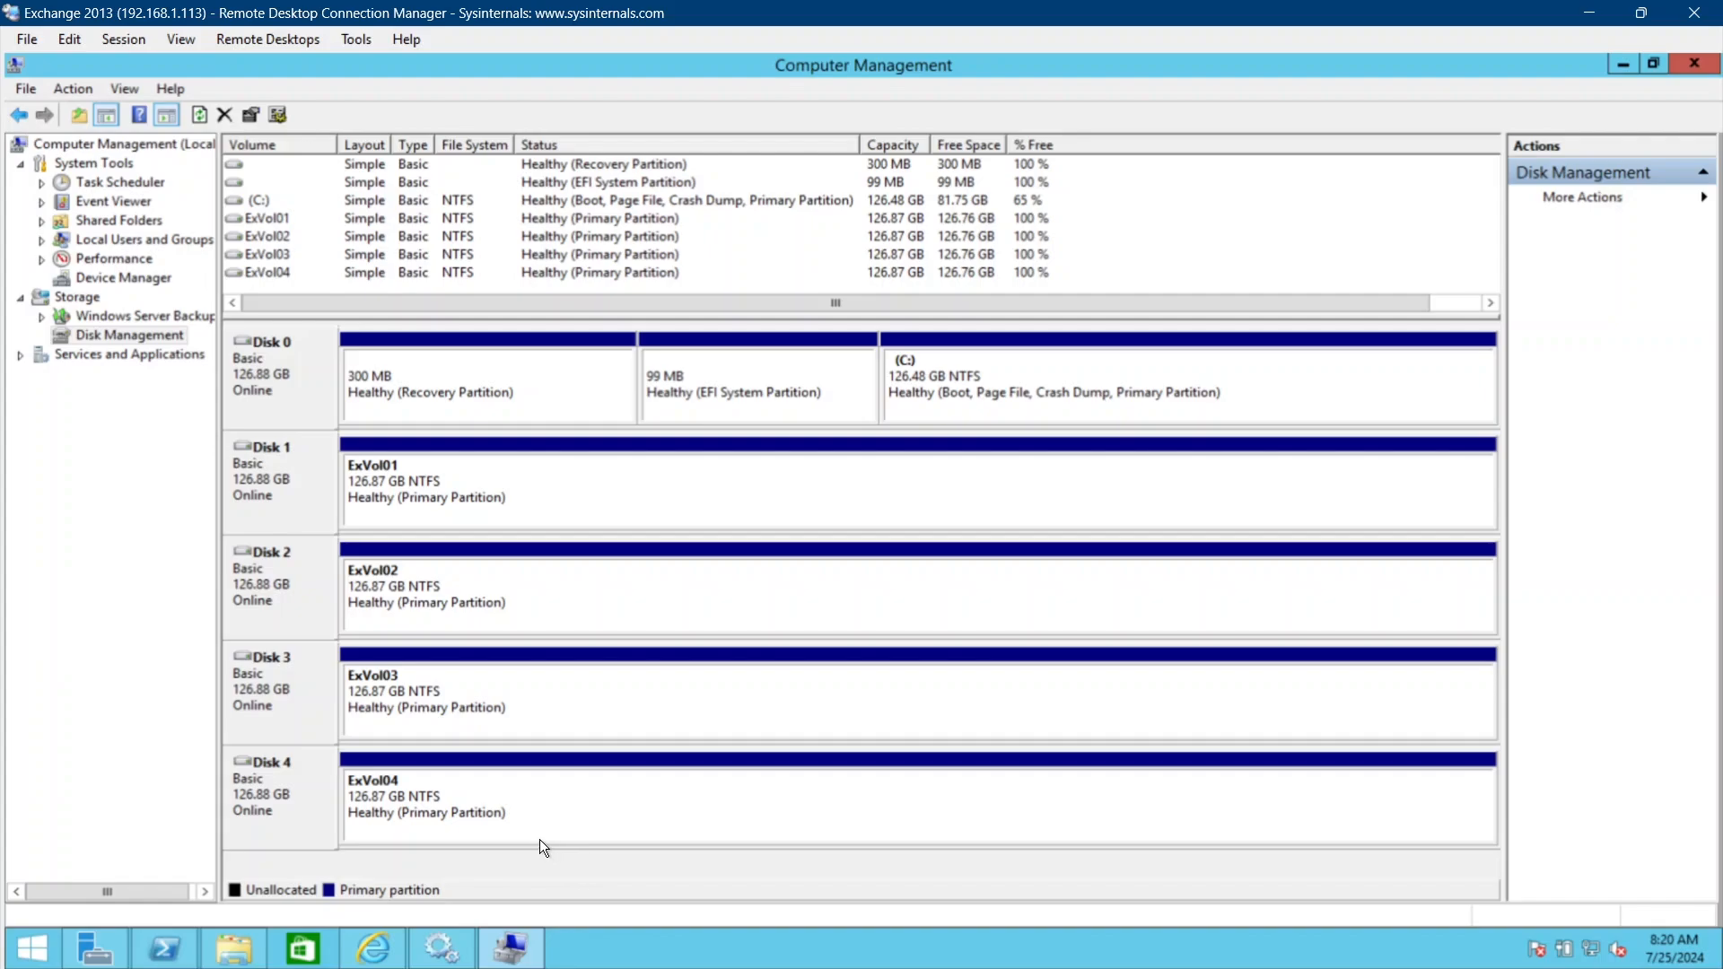
pyautogui.click(238, 940)
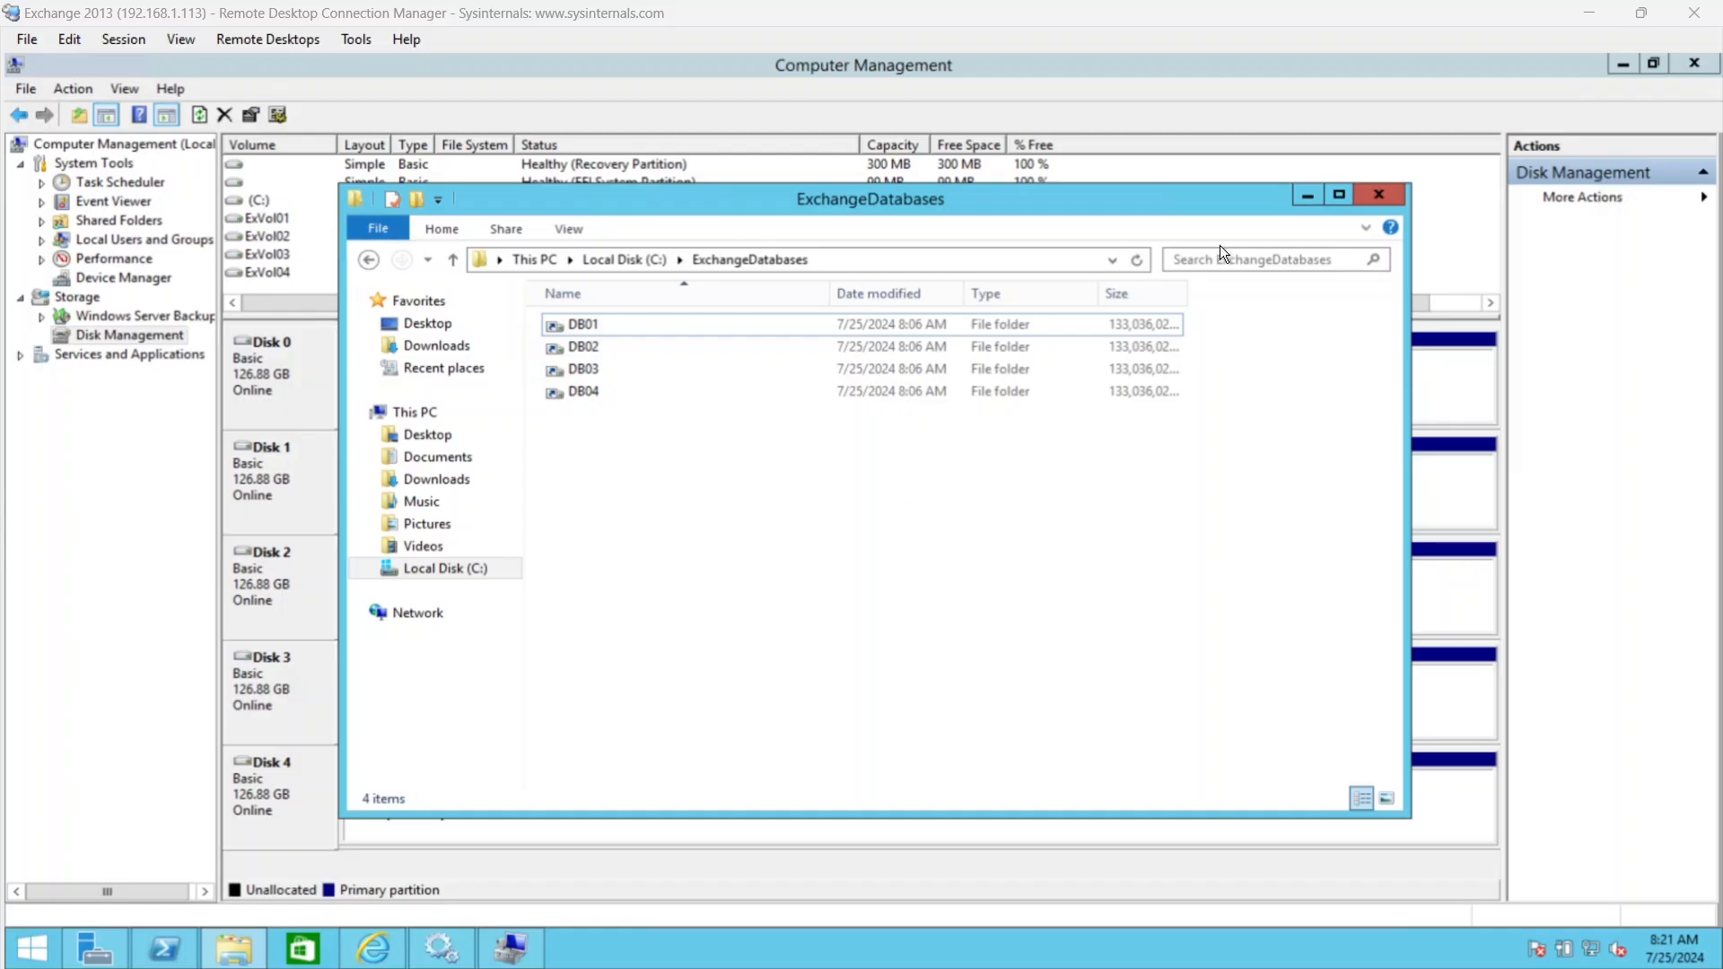
pyautogui.click(1306, 198)
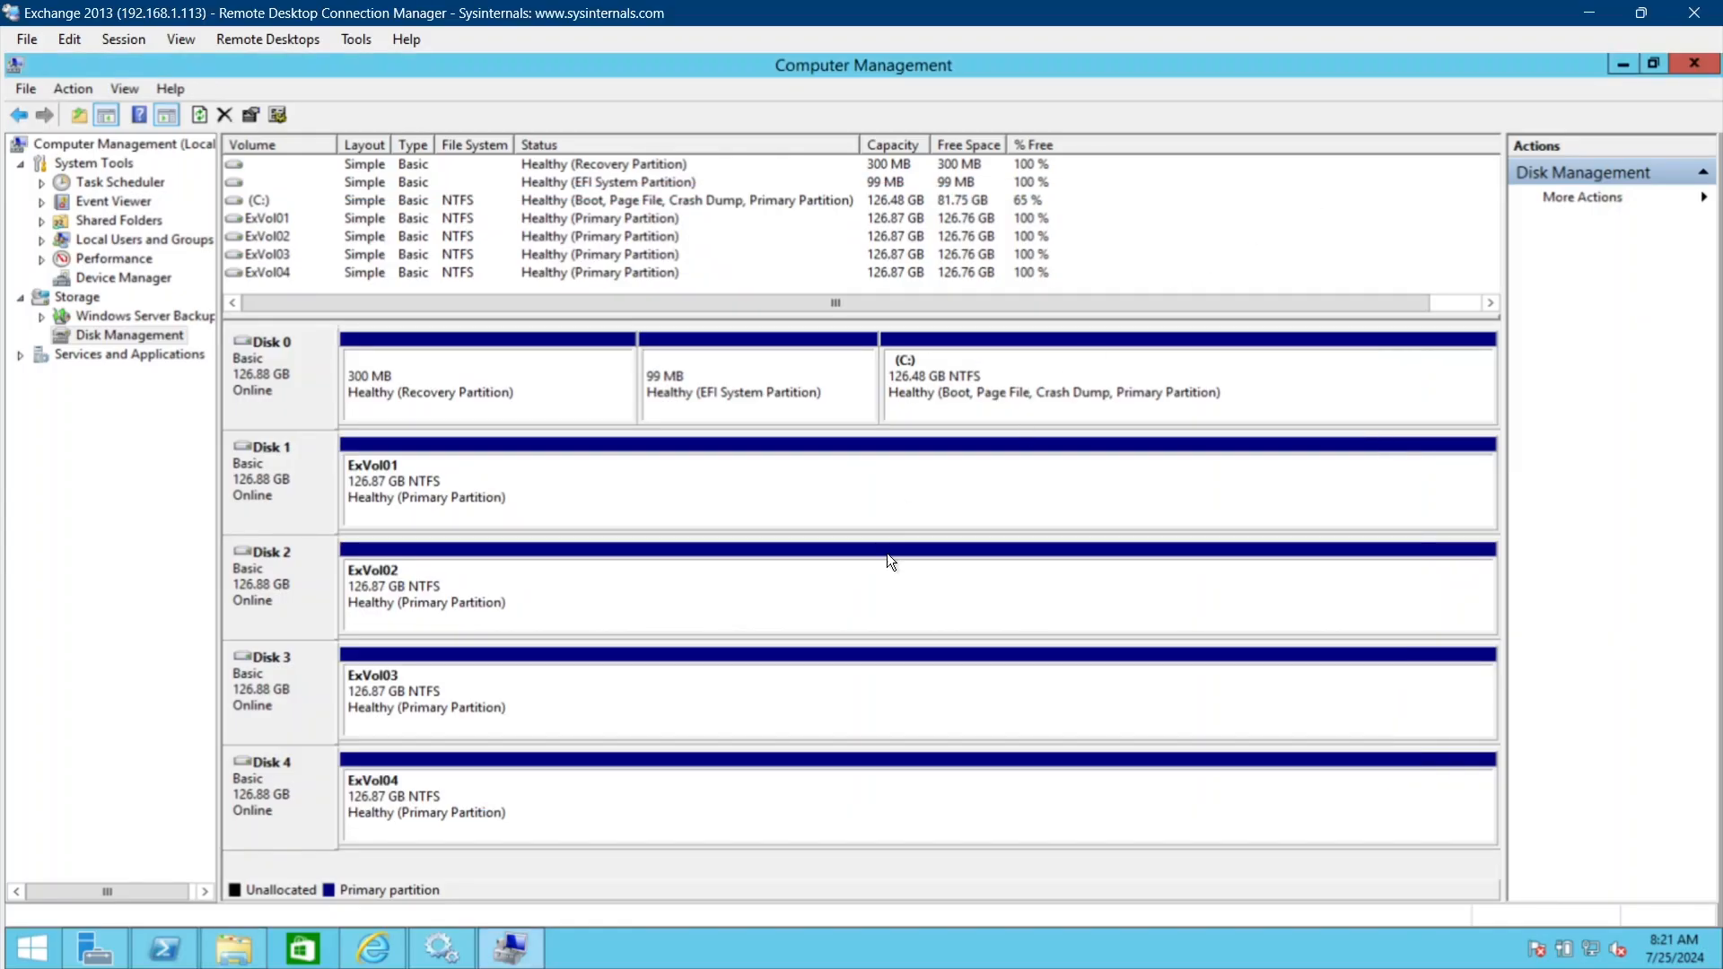
# In PowerShell, clear the screen and enter New-MailboxDatabase for DB01 on server Exchange2013, with log folder C:\ExchangeDatabases\DB01\DB01.log and database file C:\ExchangeDatabases\DB01\DB01.db\DB01.edb.
pyautogui.click(164, 948)
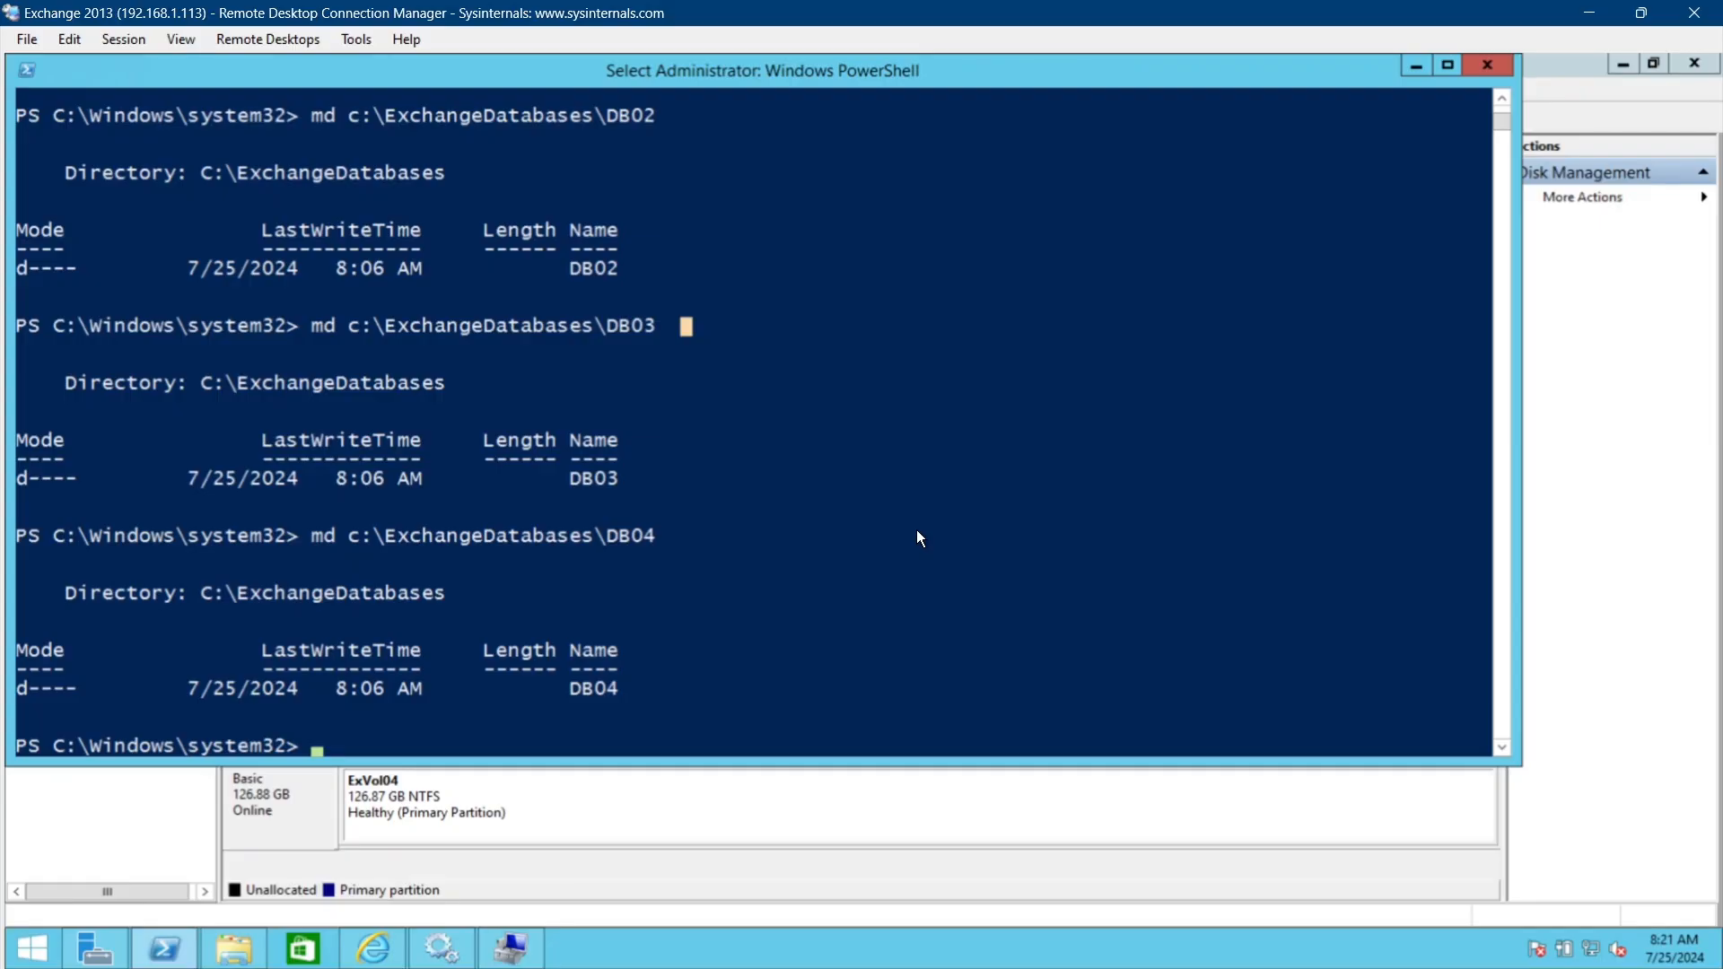
pyautogui.write('clear')
pyautogui.press('Return')
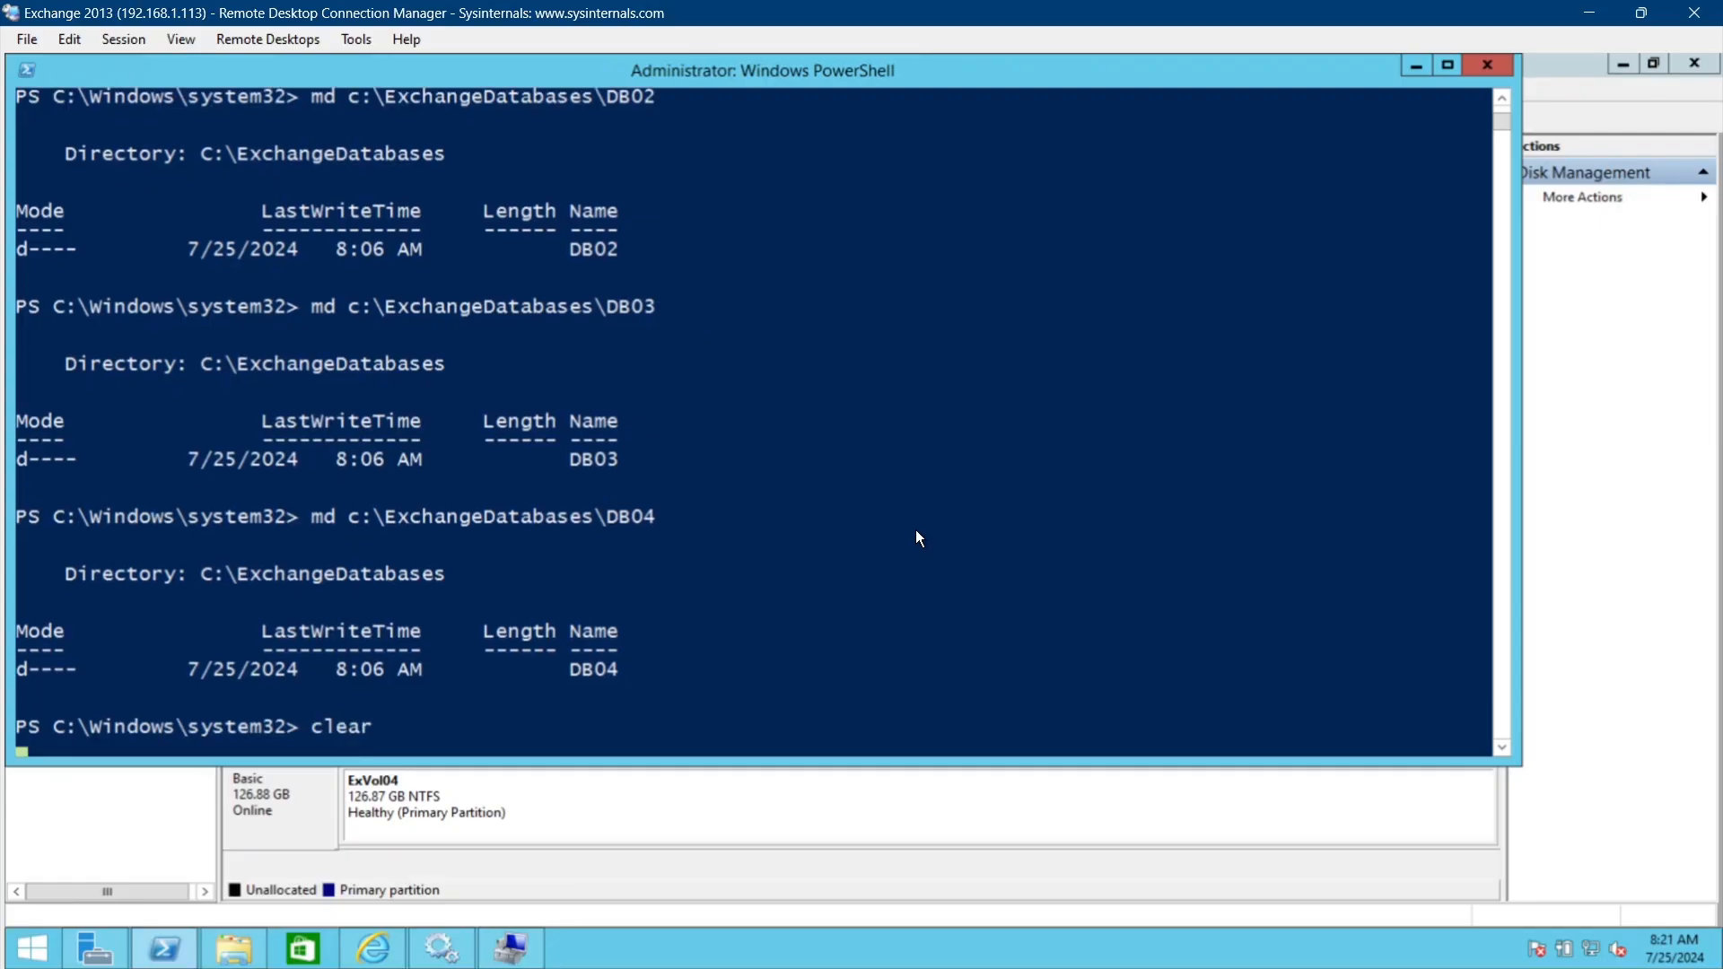
pyautogui.rightClick(327, 362)
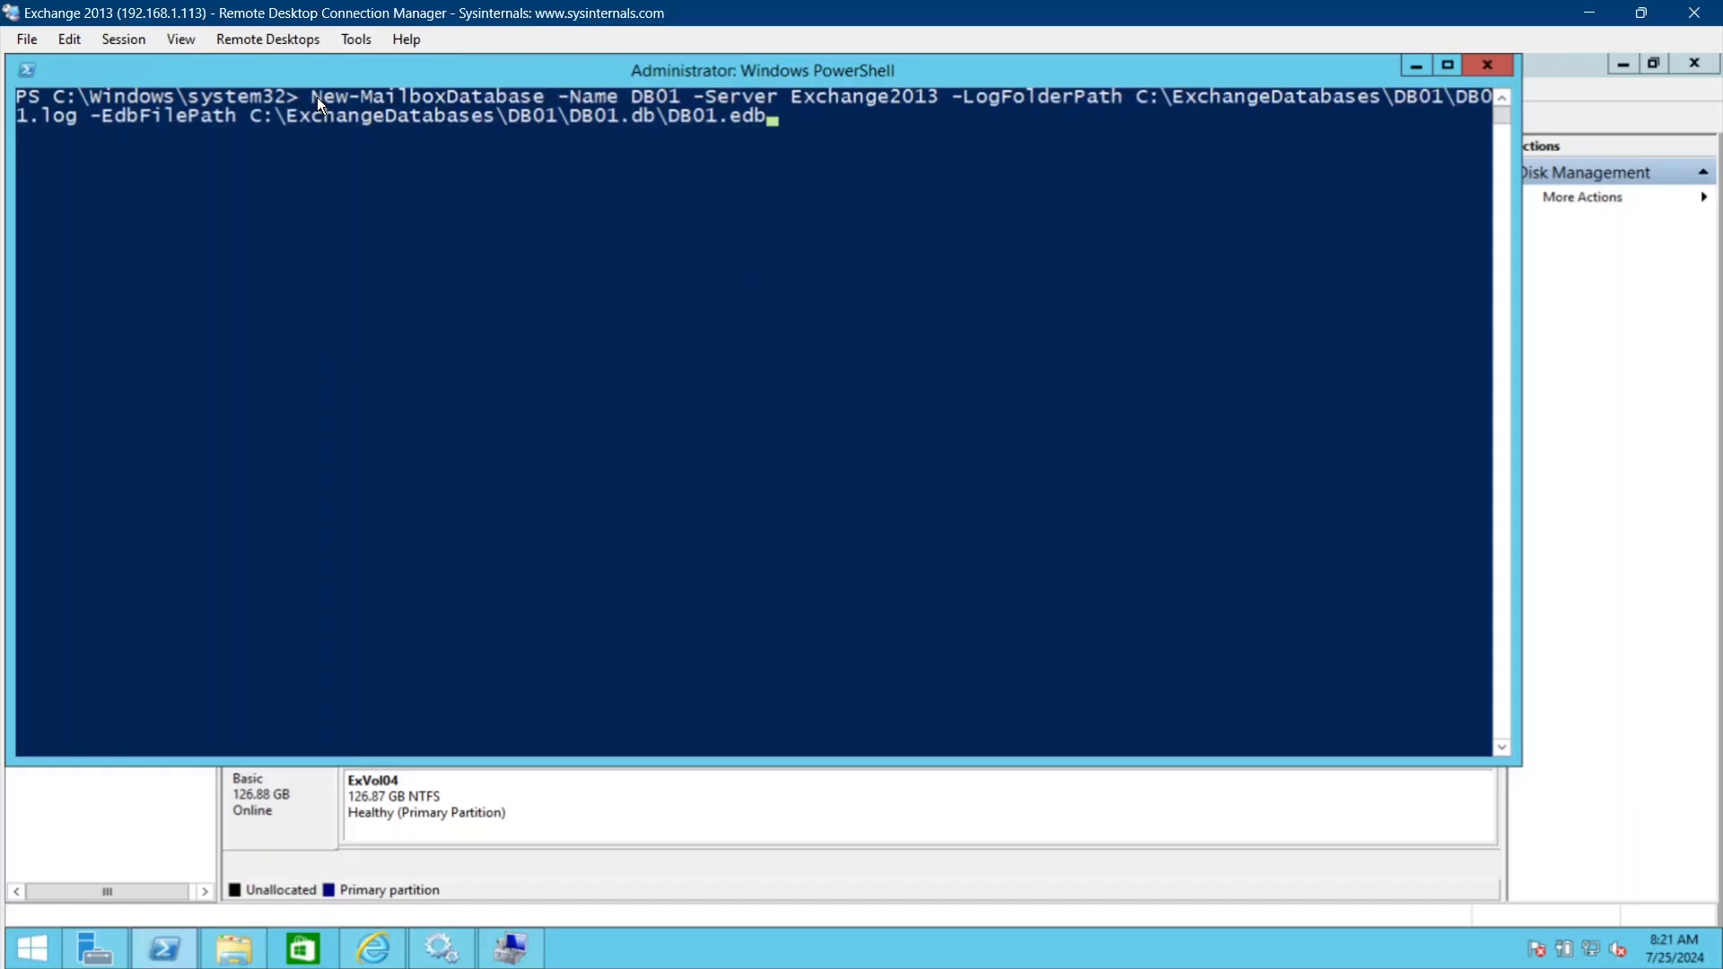
# Review the command's name, server, log folder and database file parameters, and run it to create mailbox database DB01.
pyautogui.moveTo(316, 97); pyautogui.dragTo(546, 103)
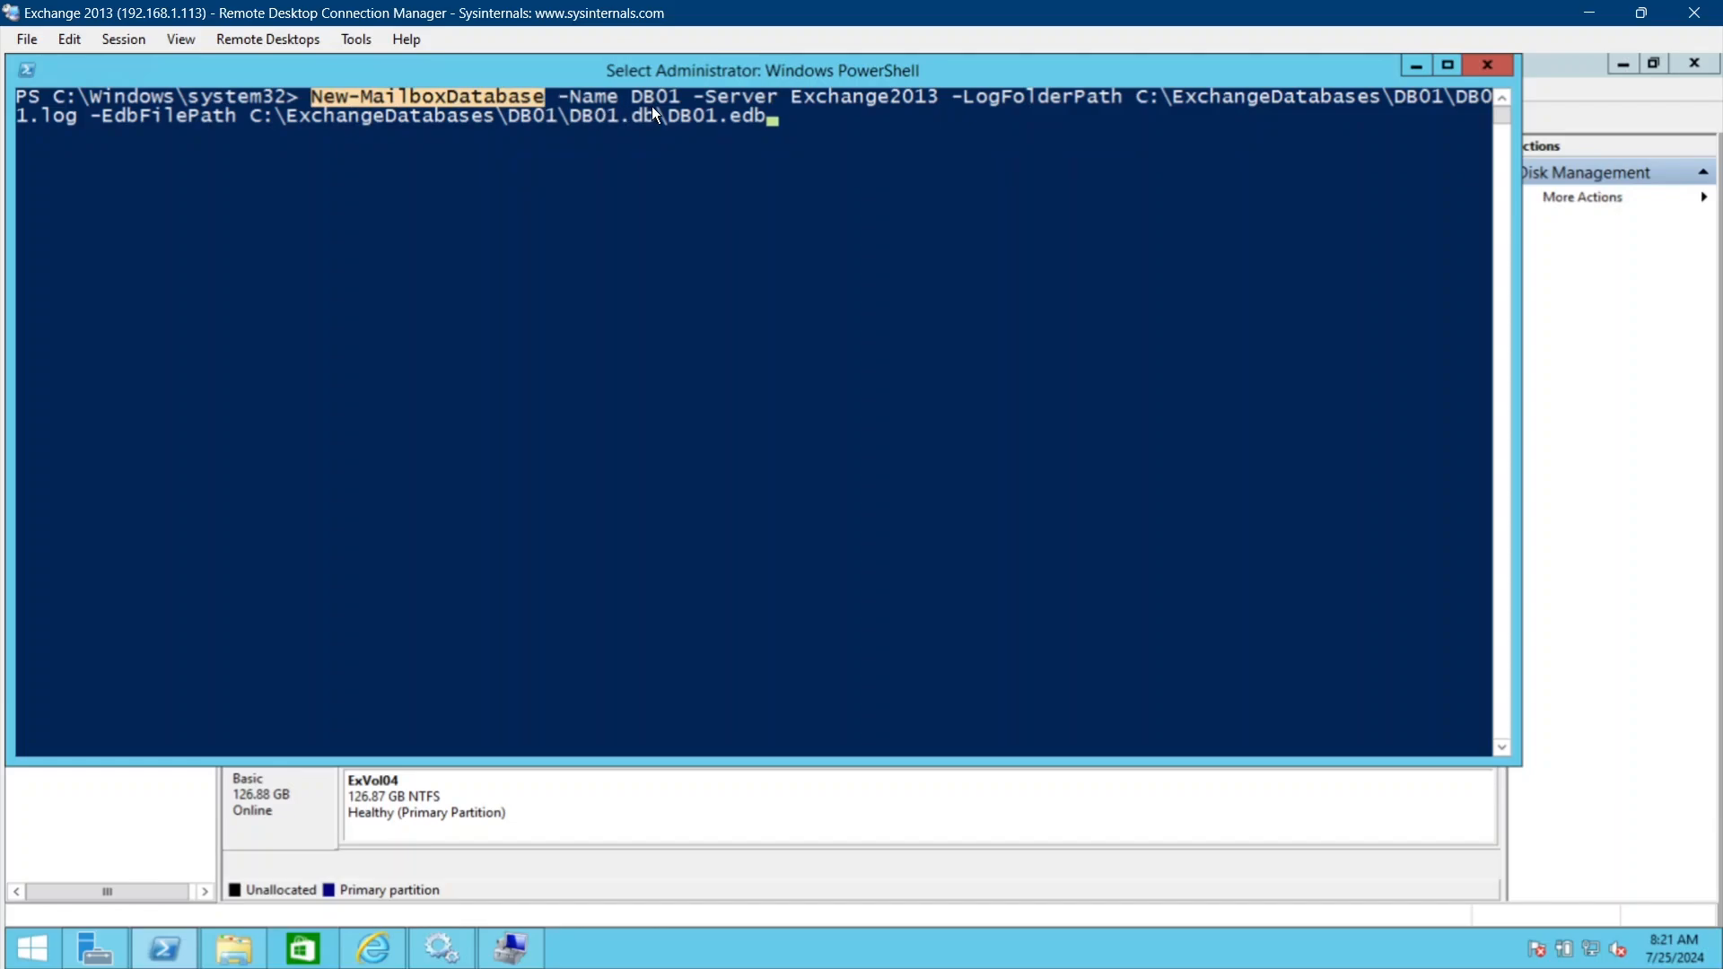
pyautogui.moveTo(675, 100); pyautogui.dragTo(634, 93)
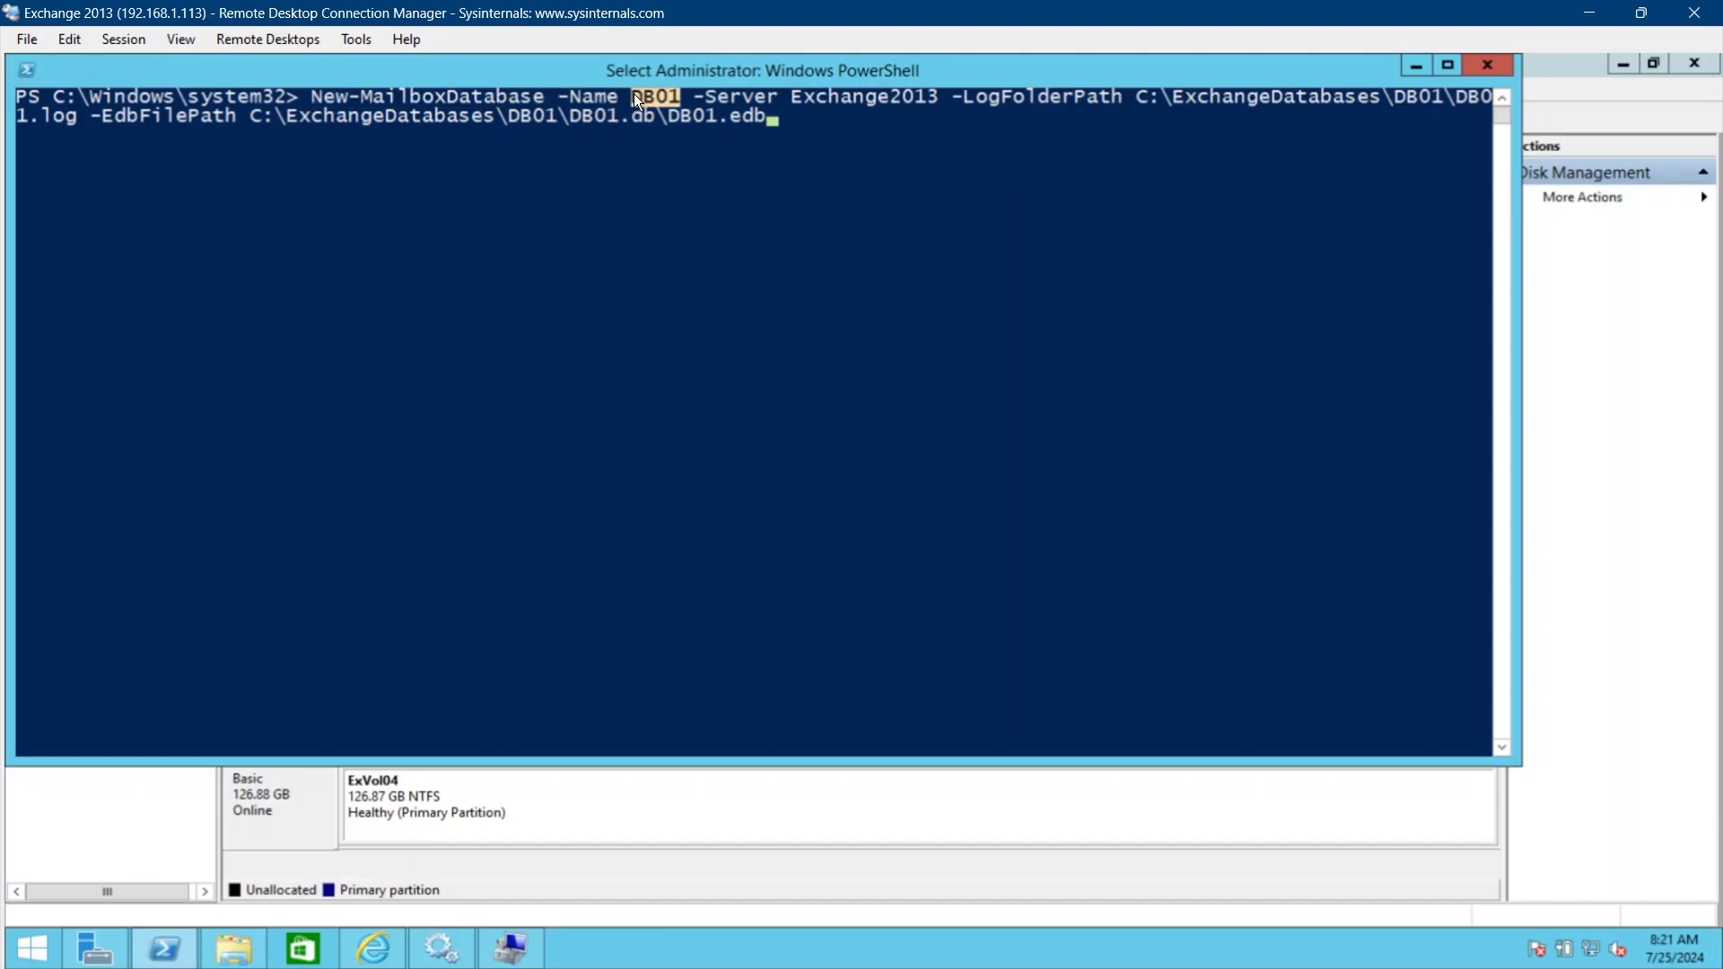
pyautogui.moveTo(934, 104); pyautogui.dragTo(830, 99)
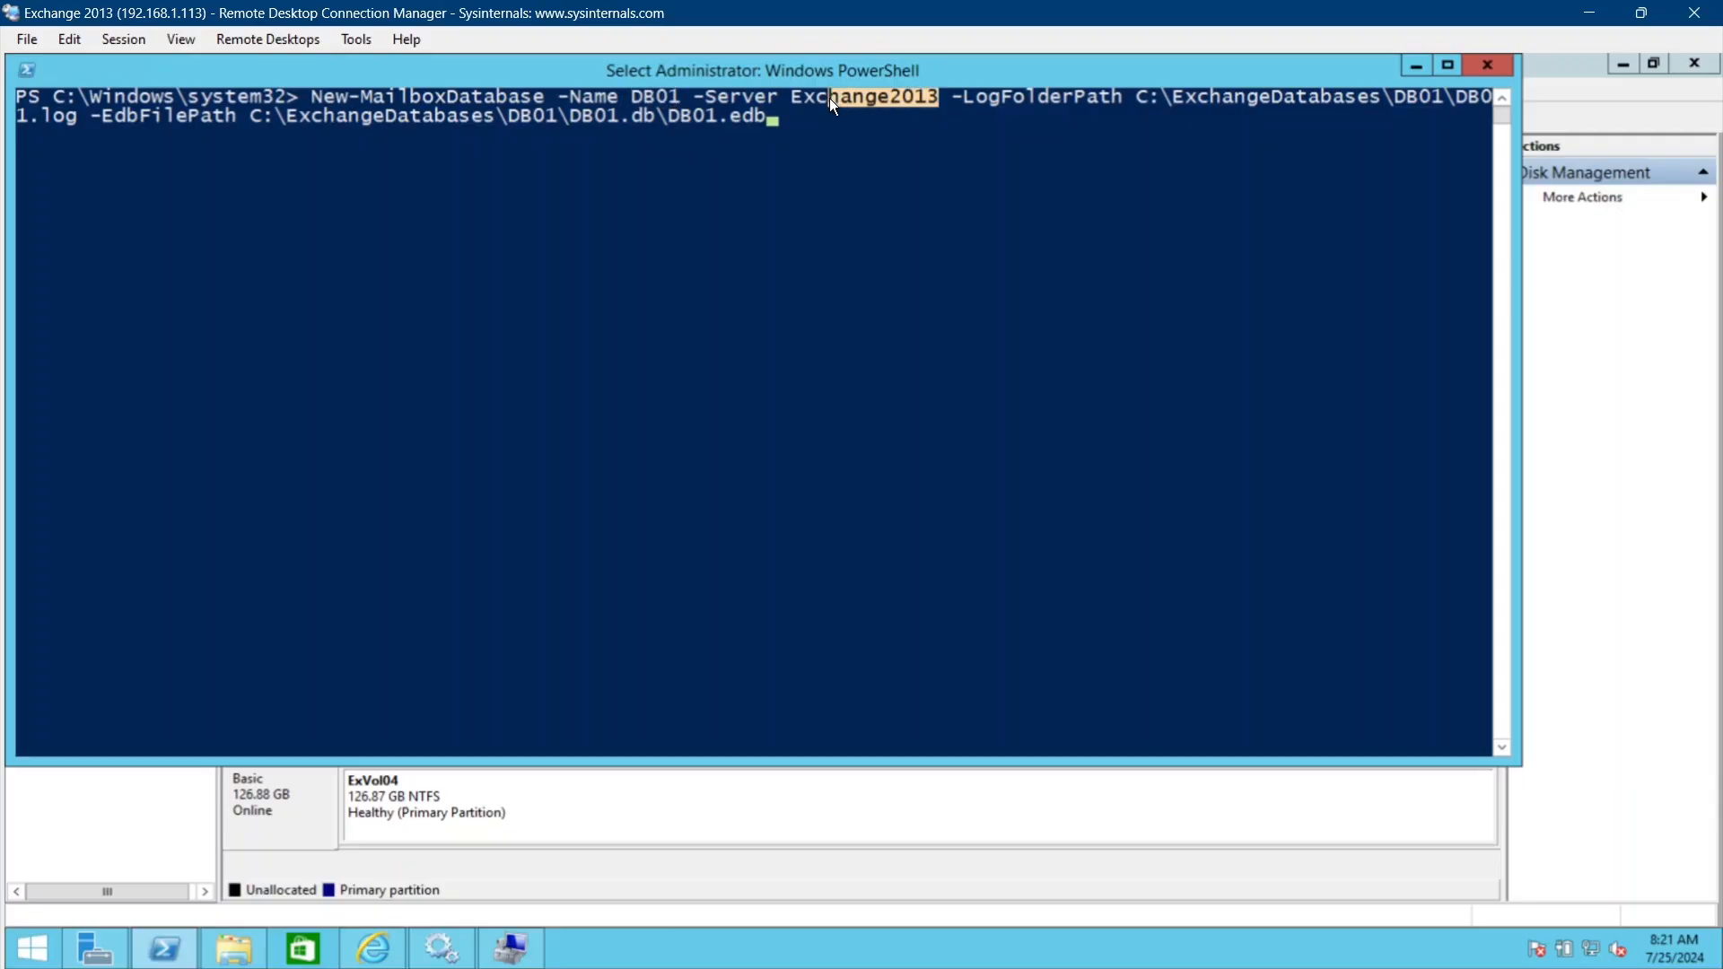
pyautogui.click(1145, 101)
pyautogui.moveTo(1145, 100); pyautogui.dragTo(1326, 102)
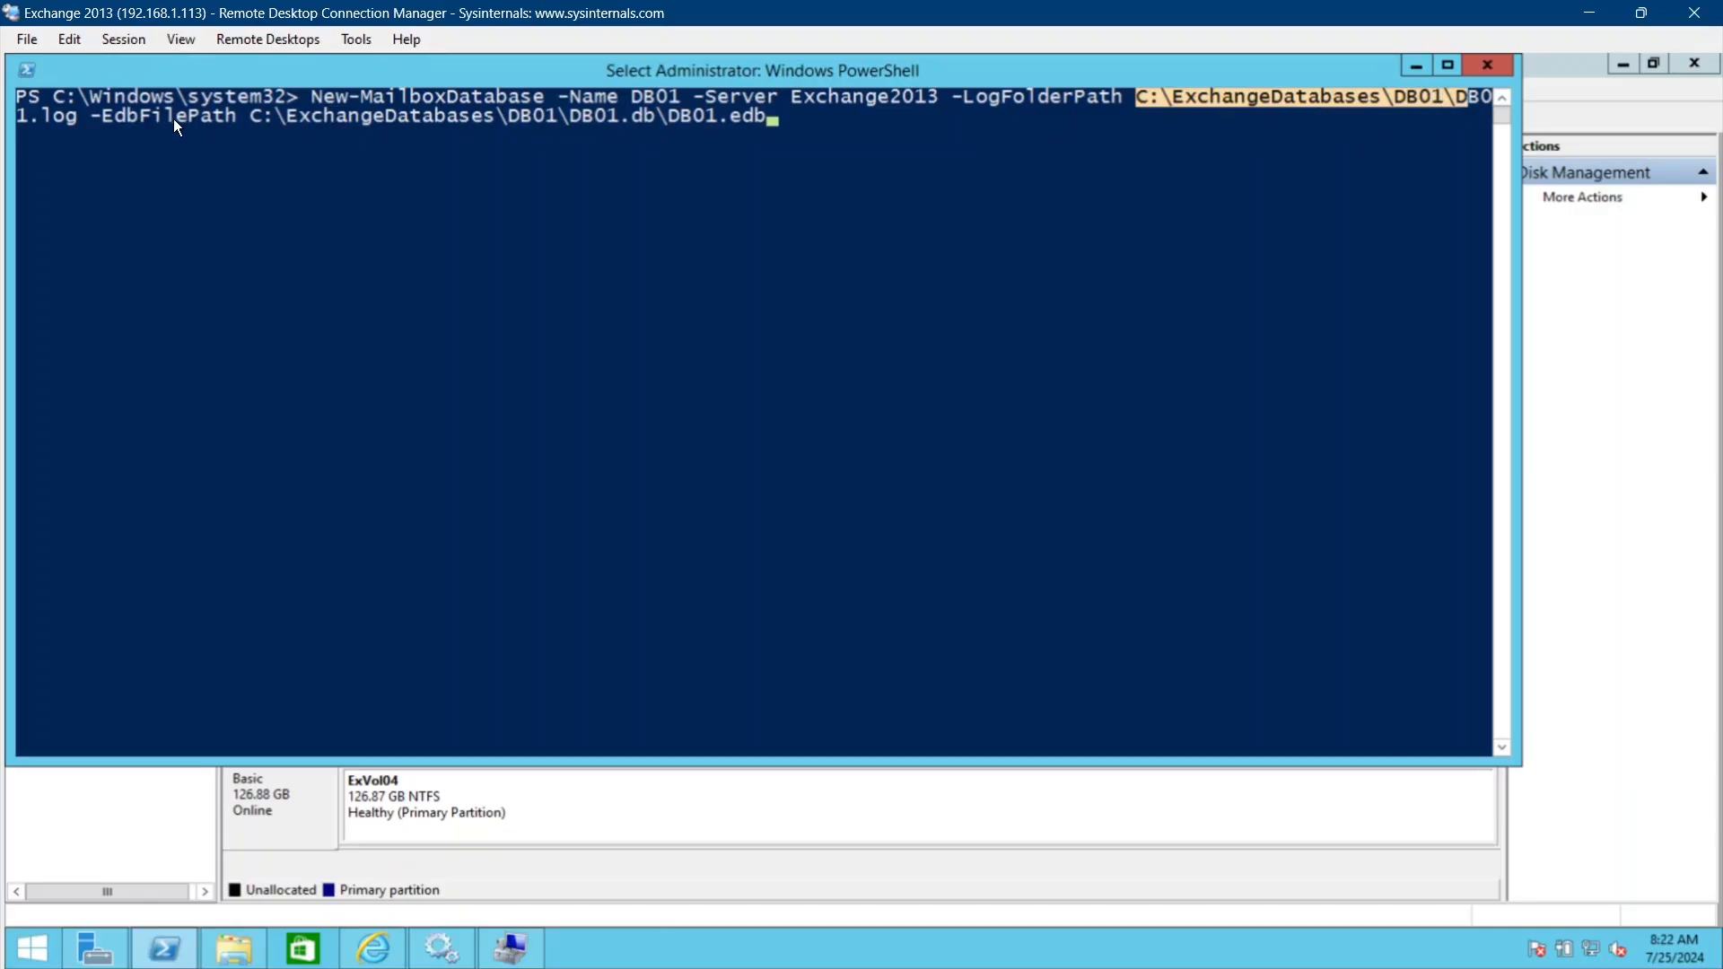
pyautogui.click(99, 117)
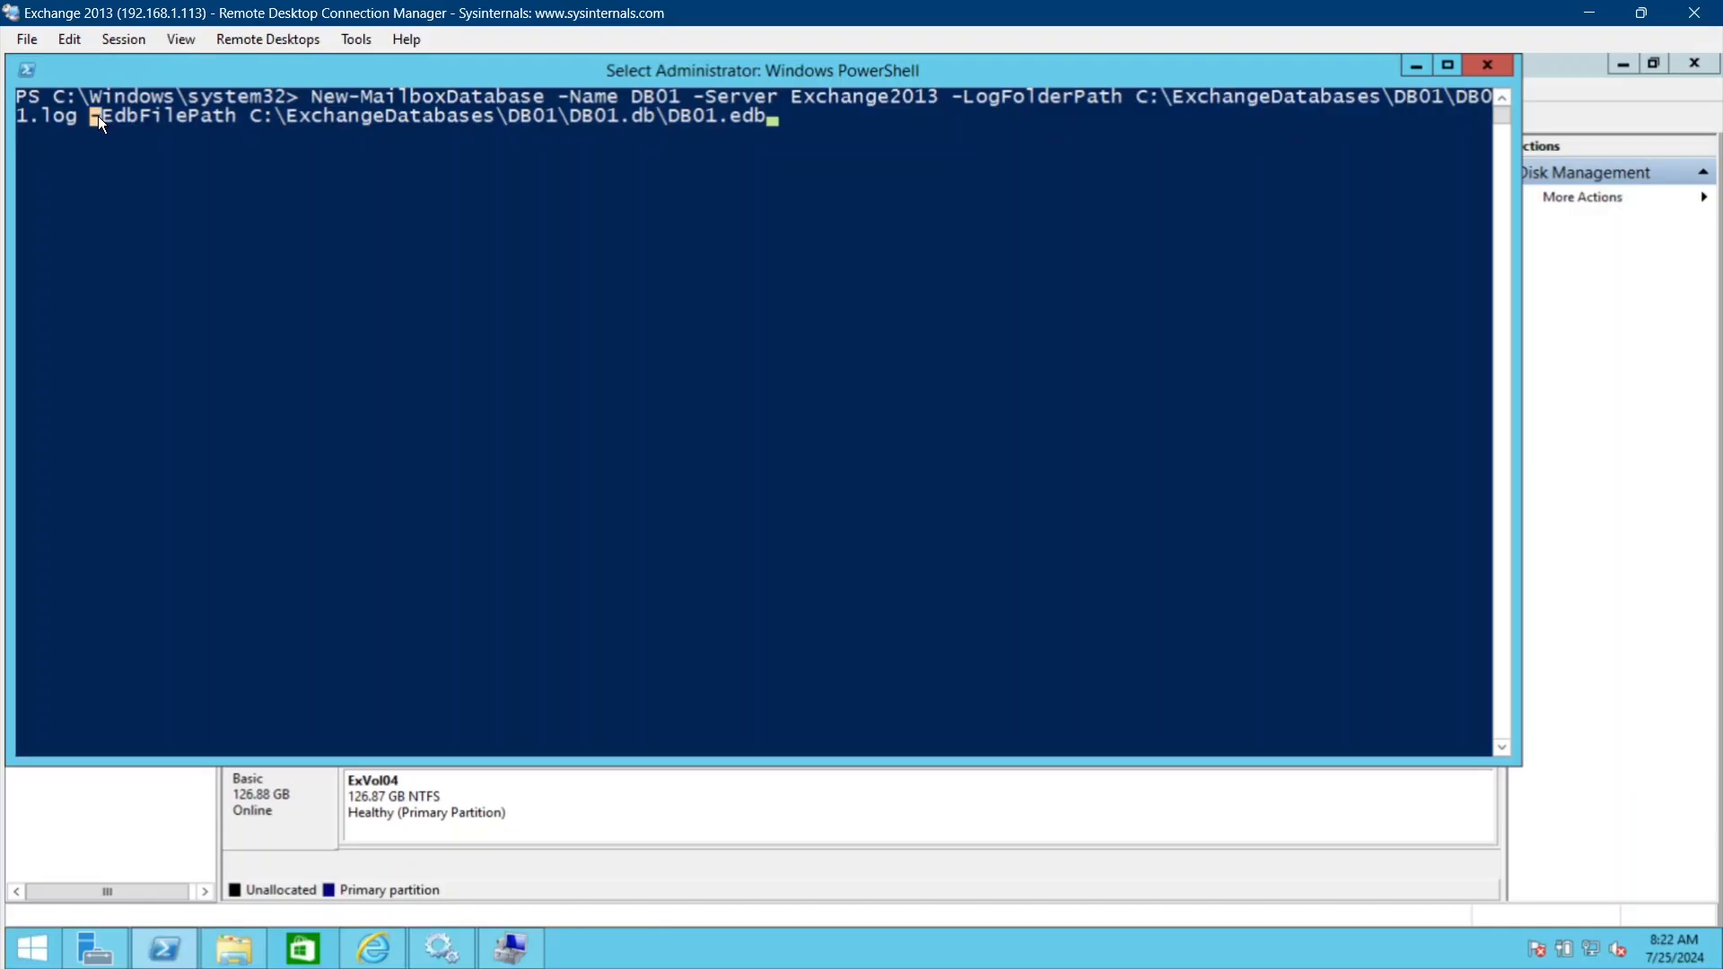
pyautogui.moveTo(337, 125); pyautogui.dragTo(642, 125)
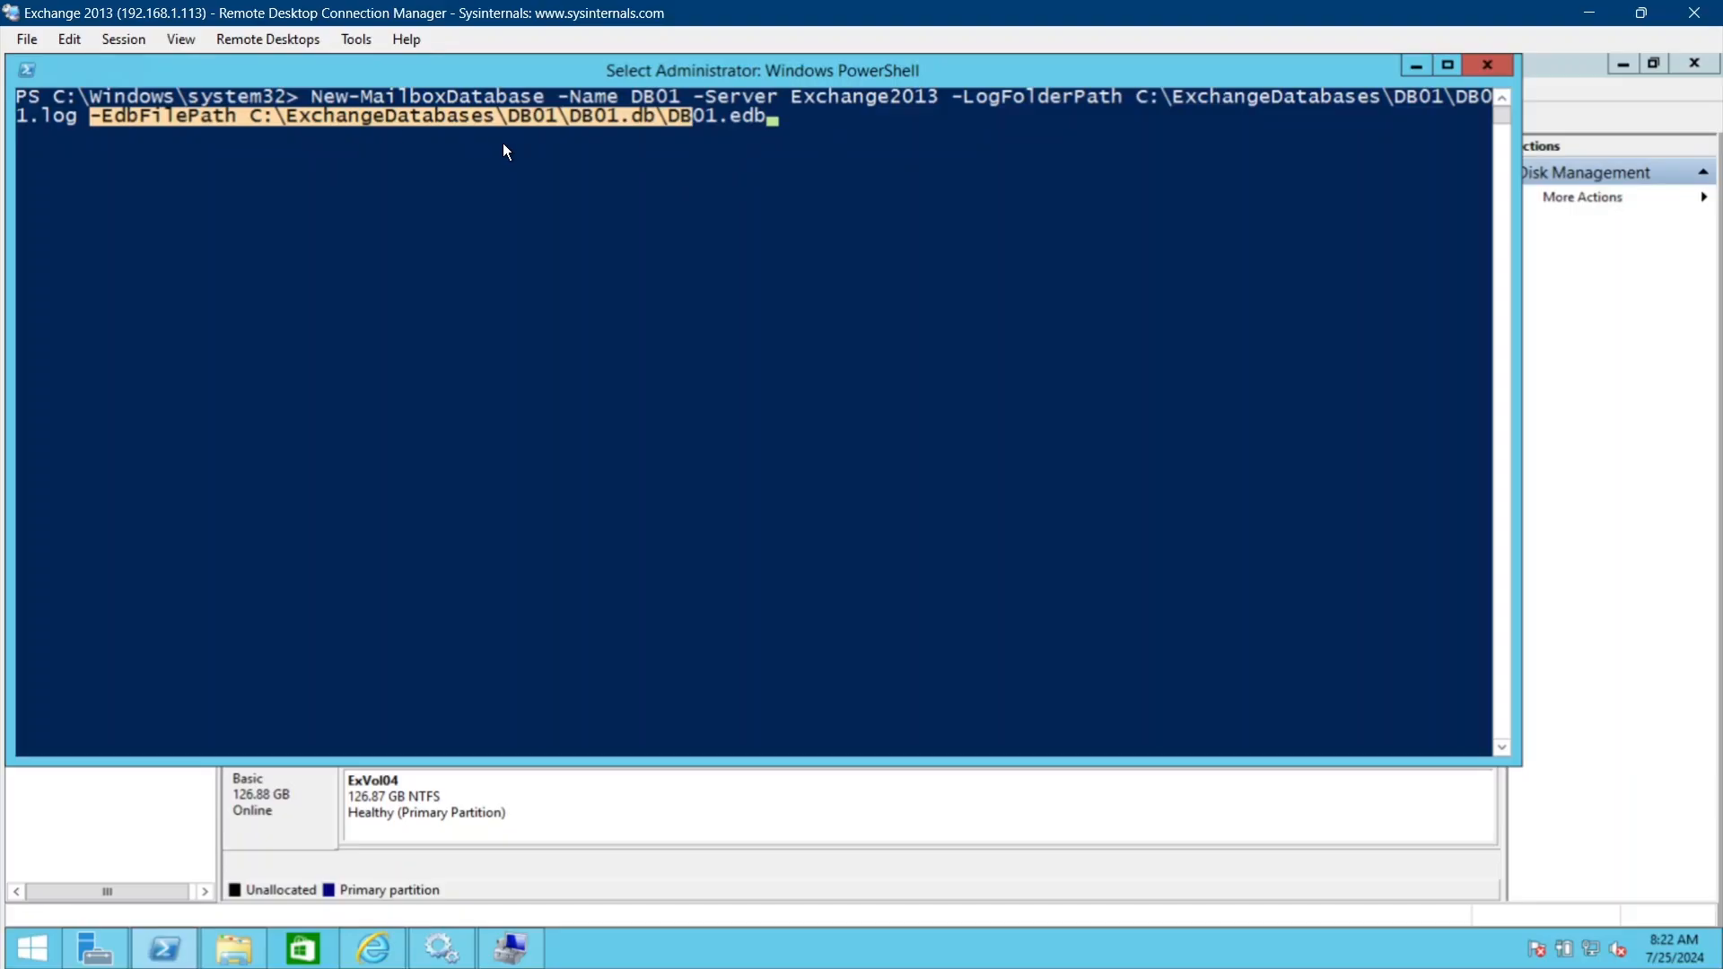
pyautogui.press('Return')
pyautogui.press('Return')
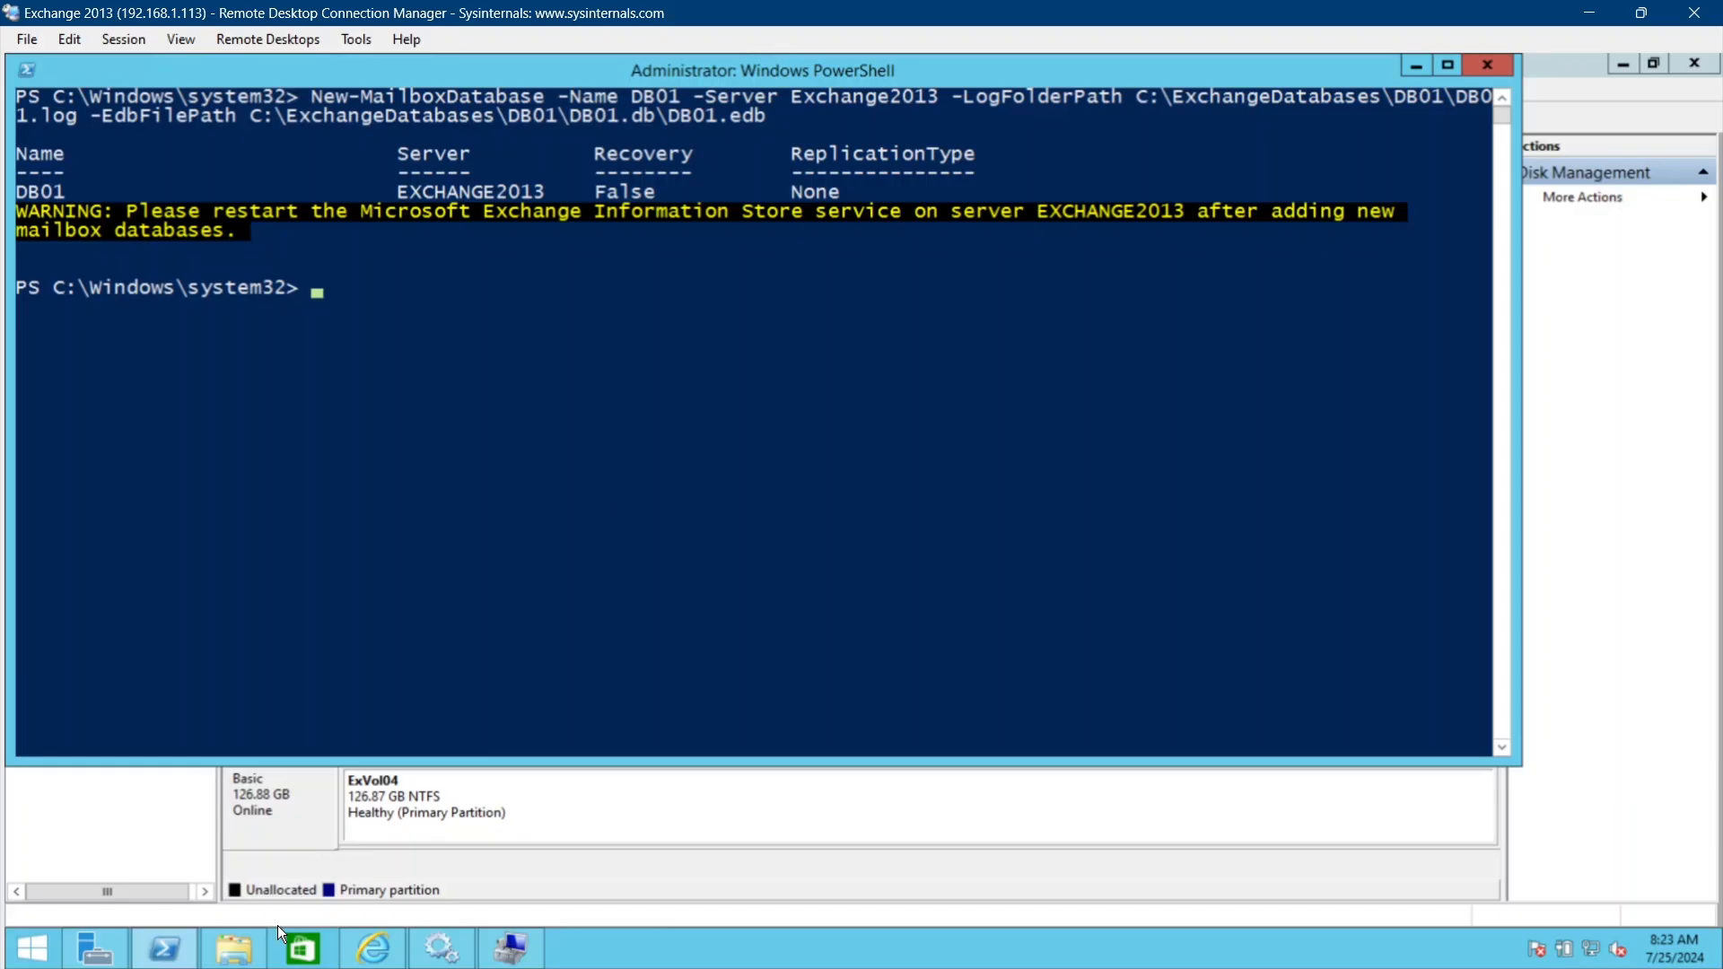
# Look through the DB01 folder in C:\ExchangeDatabases in File Explorer, including the contents of its DB01.db subfolder.
pyautogui.click(248, 955)
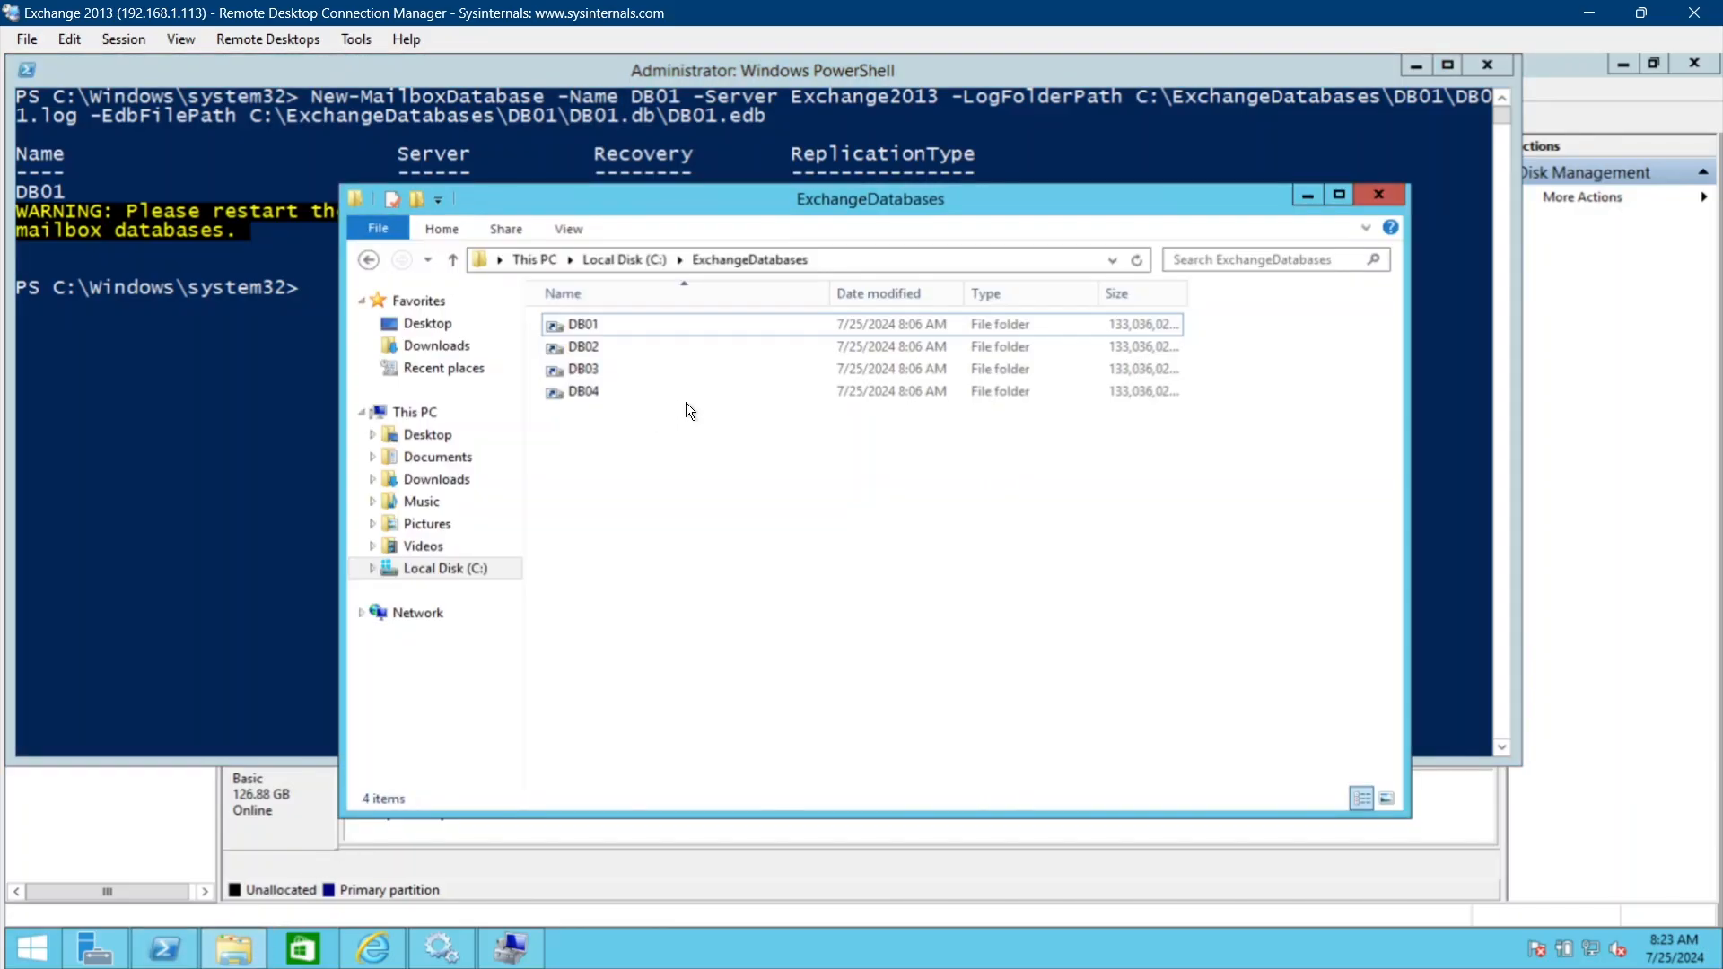
pyautogui.doubleClick(592, 324)
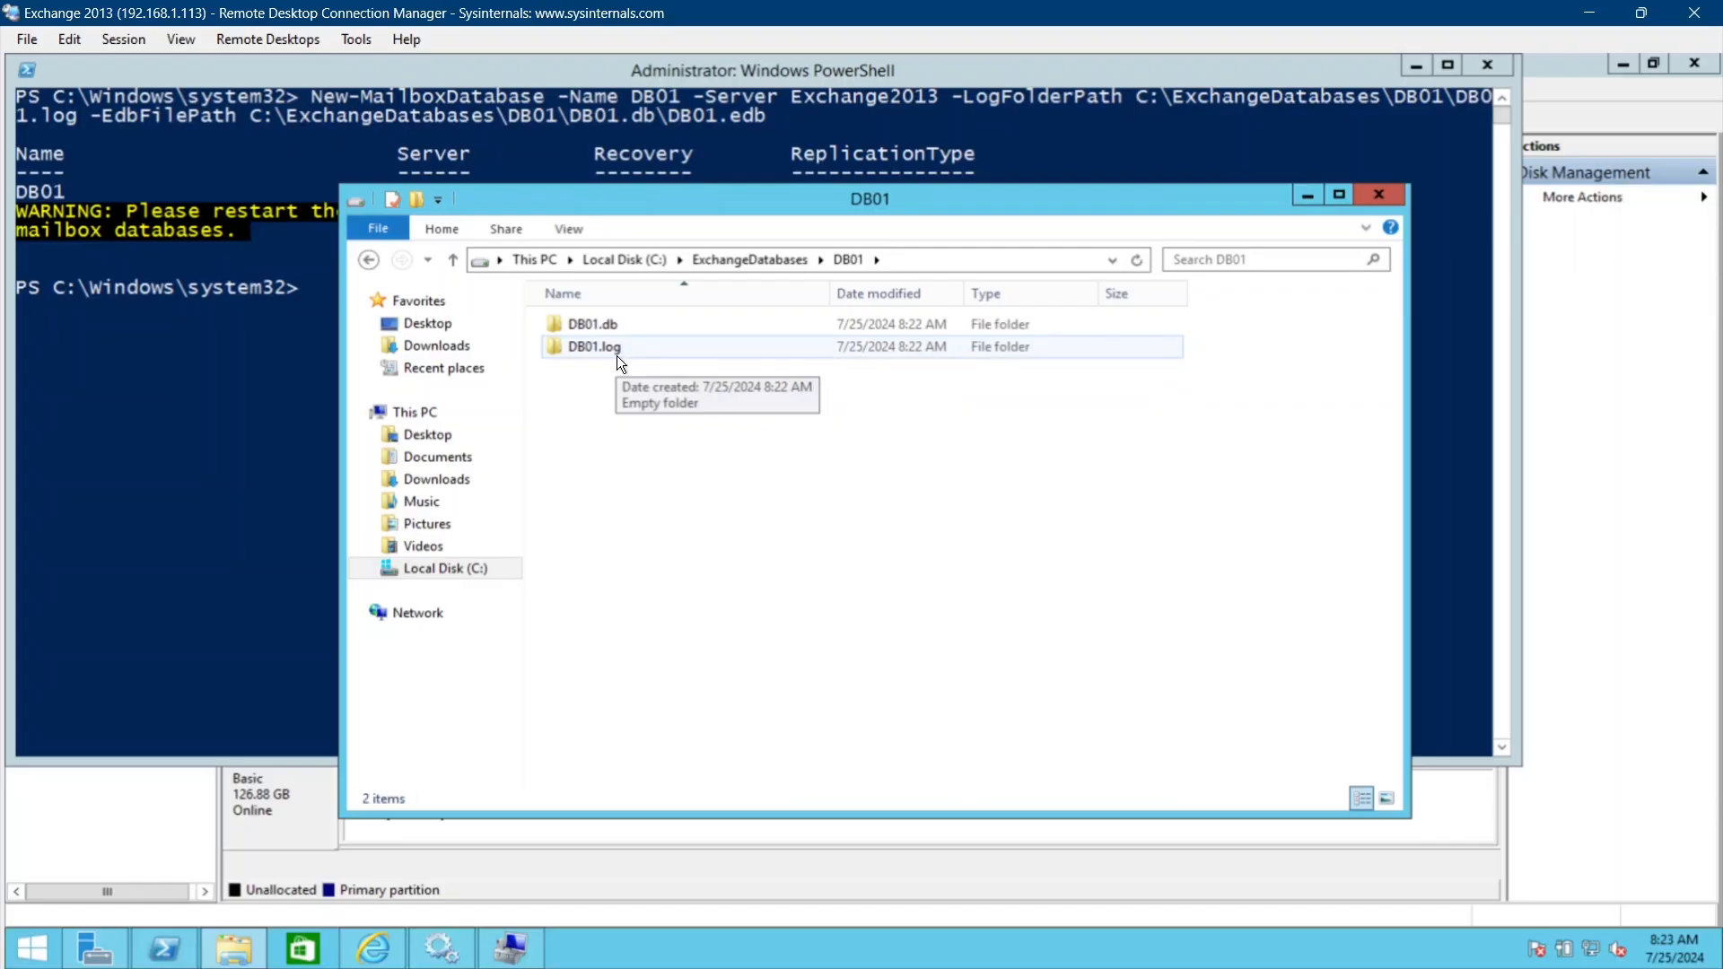
pyautogui.doubleClick(622, 329)
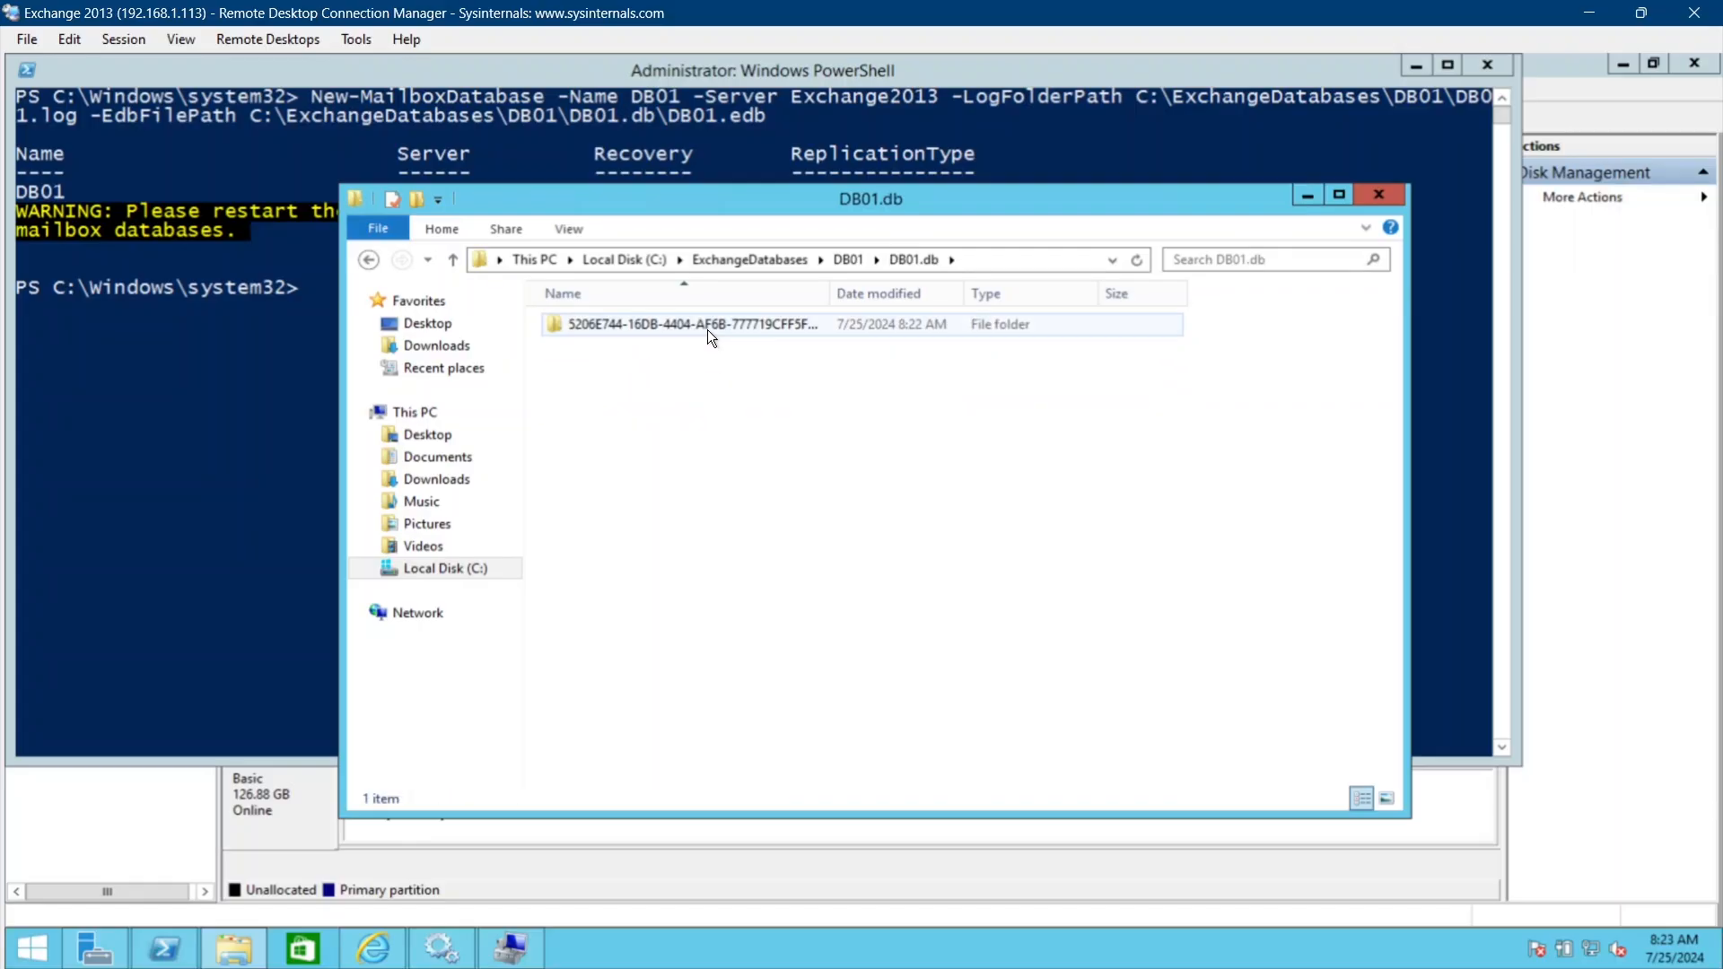
pyautogui.moveTo(707, 329); pyautogui.dragTo(896, 375)
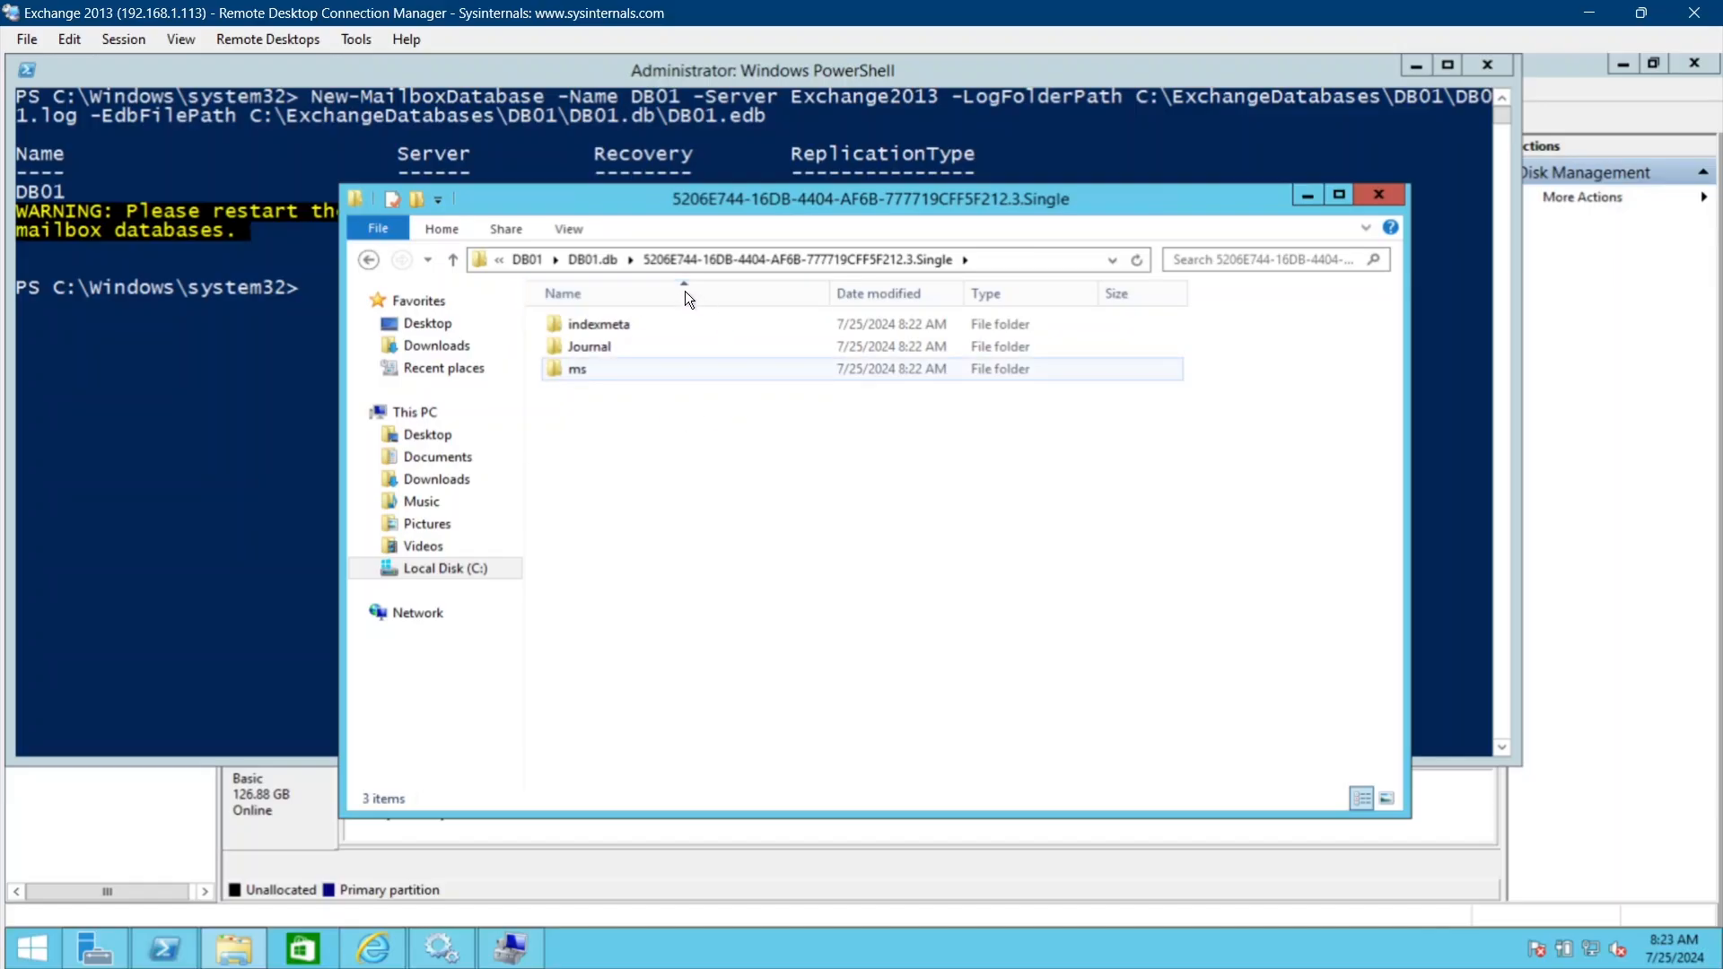
pyautogui.click(616, 264)
pyautogui.click(663, 378)
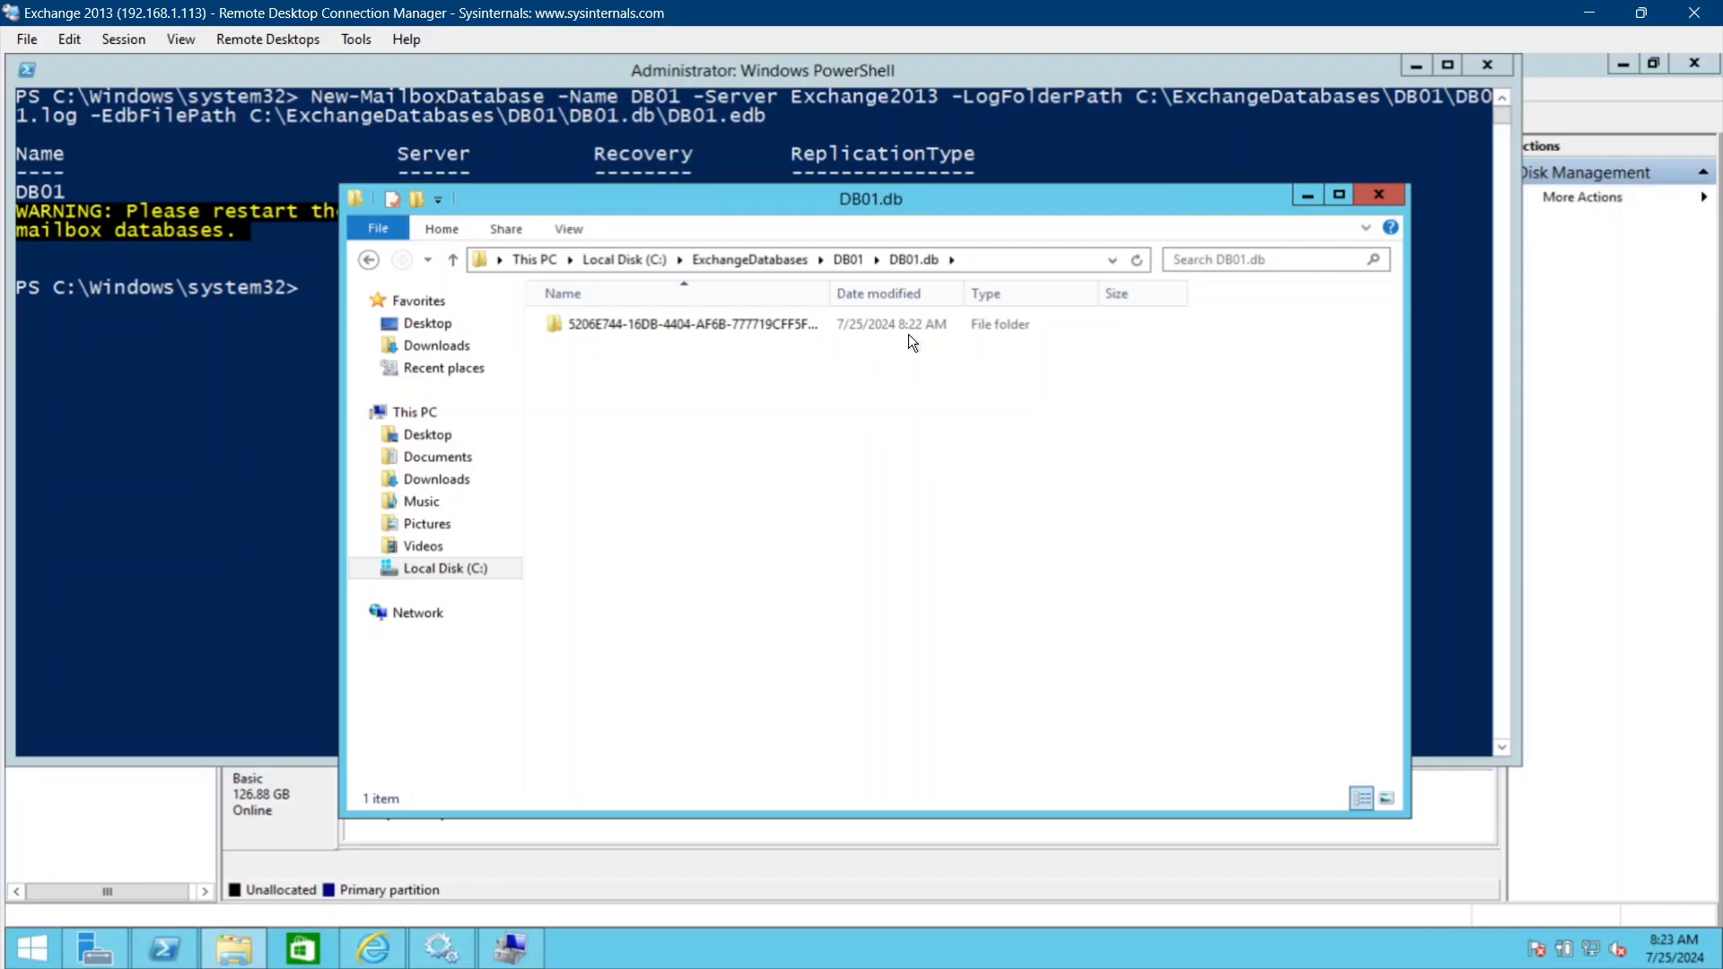
pyautogui.moveTo(842, 251); pyautogui.dragTo(844, 269)
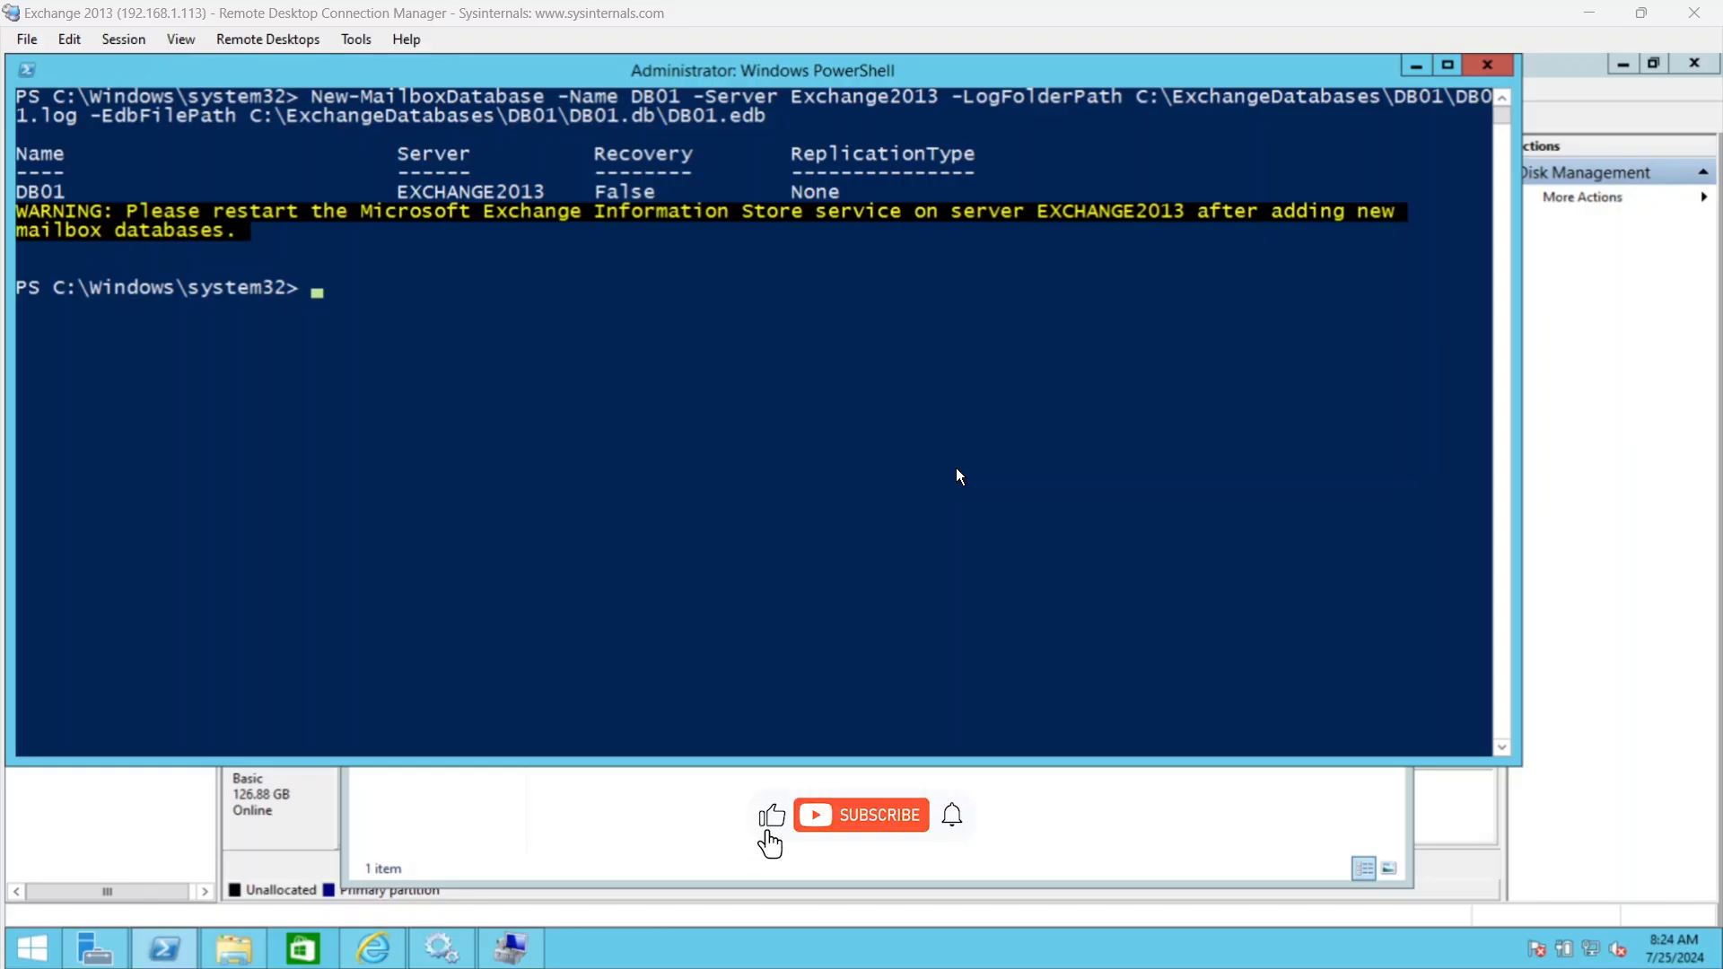
# In PowerShell, create mailbox databases DB02, DB03 and DB04 on Exchange2013, with matching .log folders and .db\.edb files under each database's C:\ExchangeDatabases folder.
pyautogui.rightClick(955, 466)
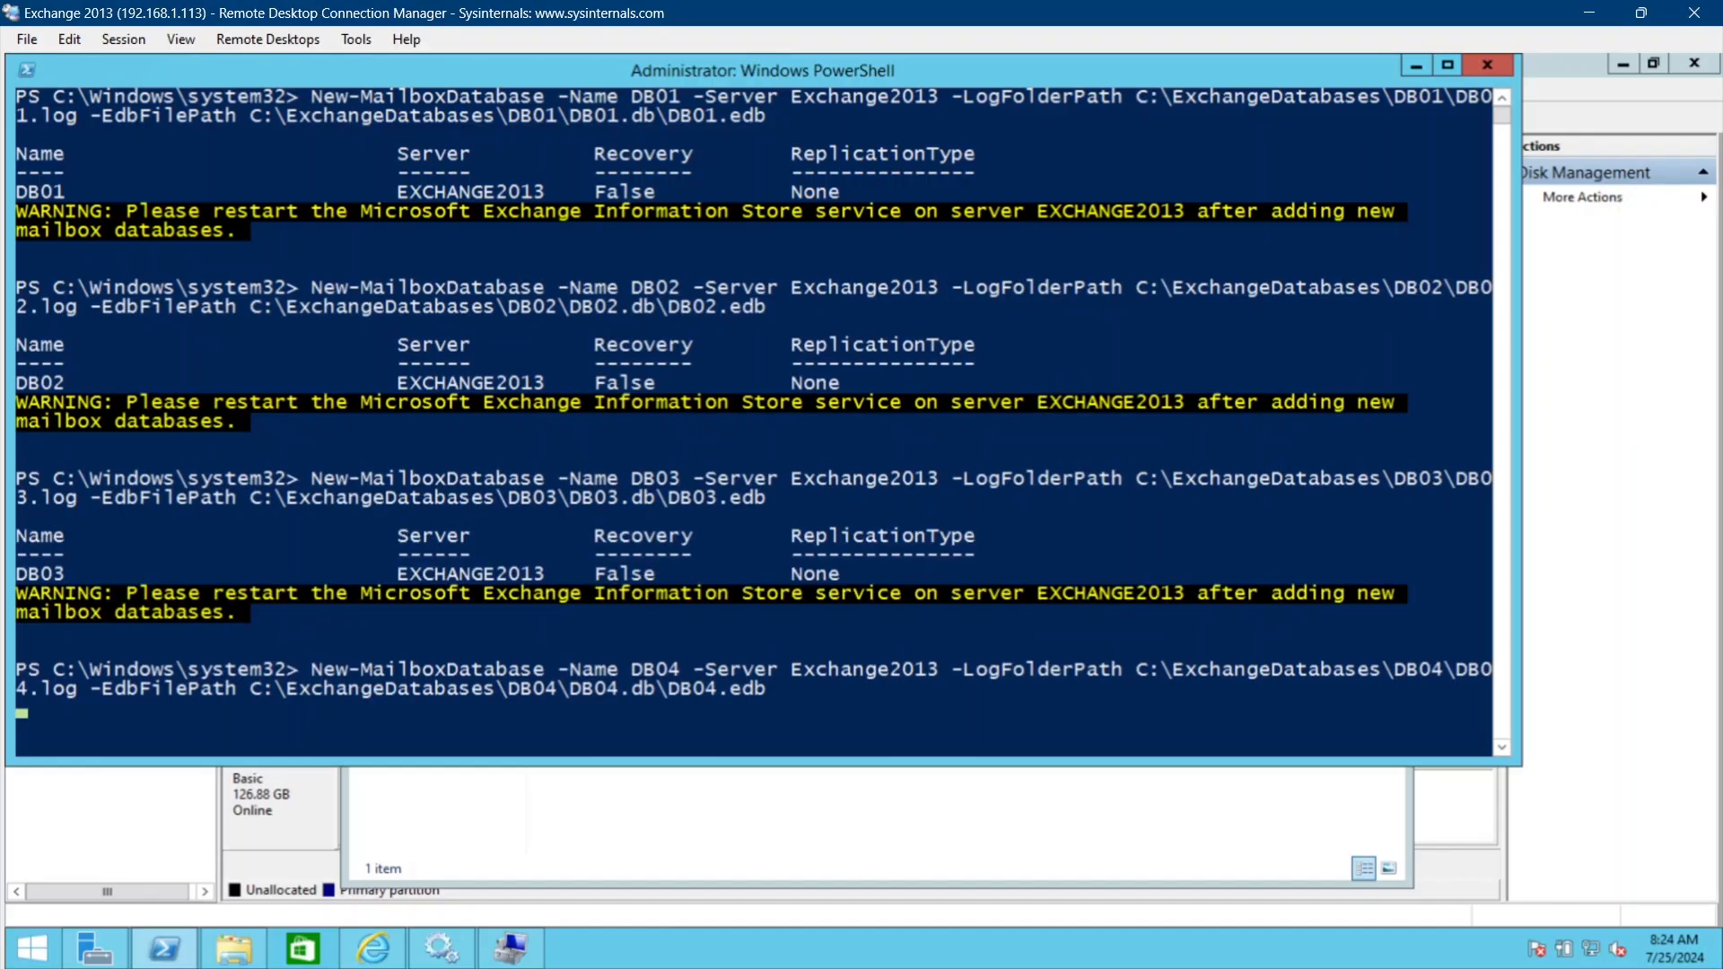
# Switch to the Services console and restart the Microsoft Exchange Information Store service.
pyautogui.click(440, 948)
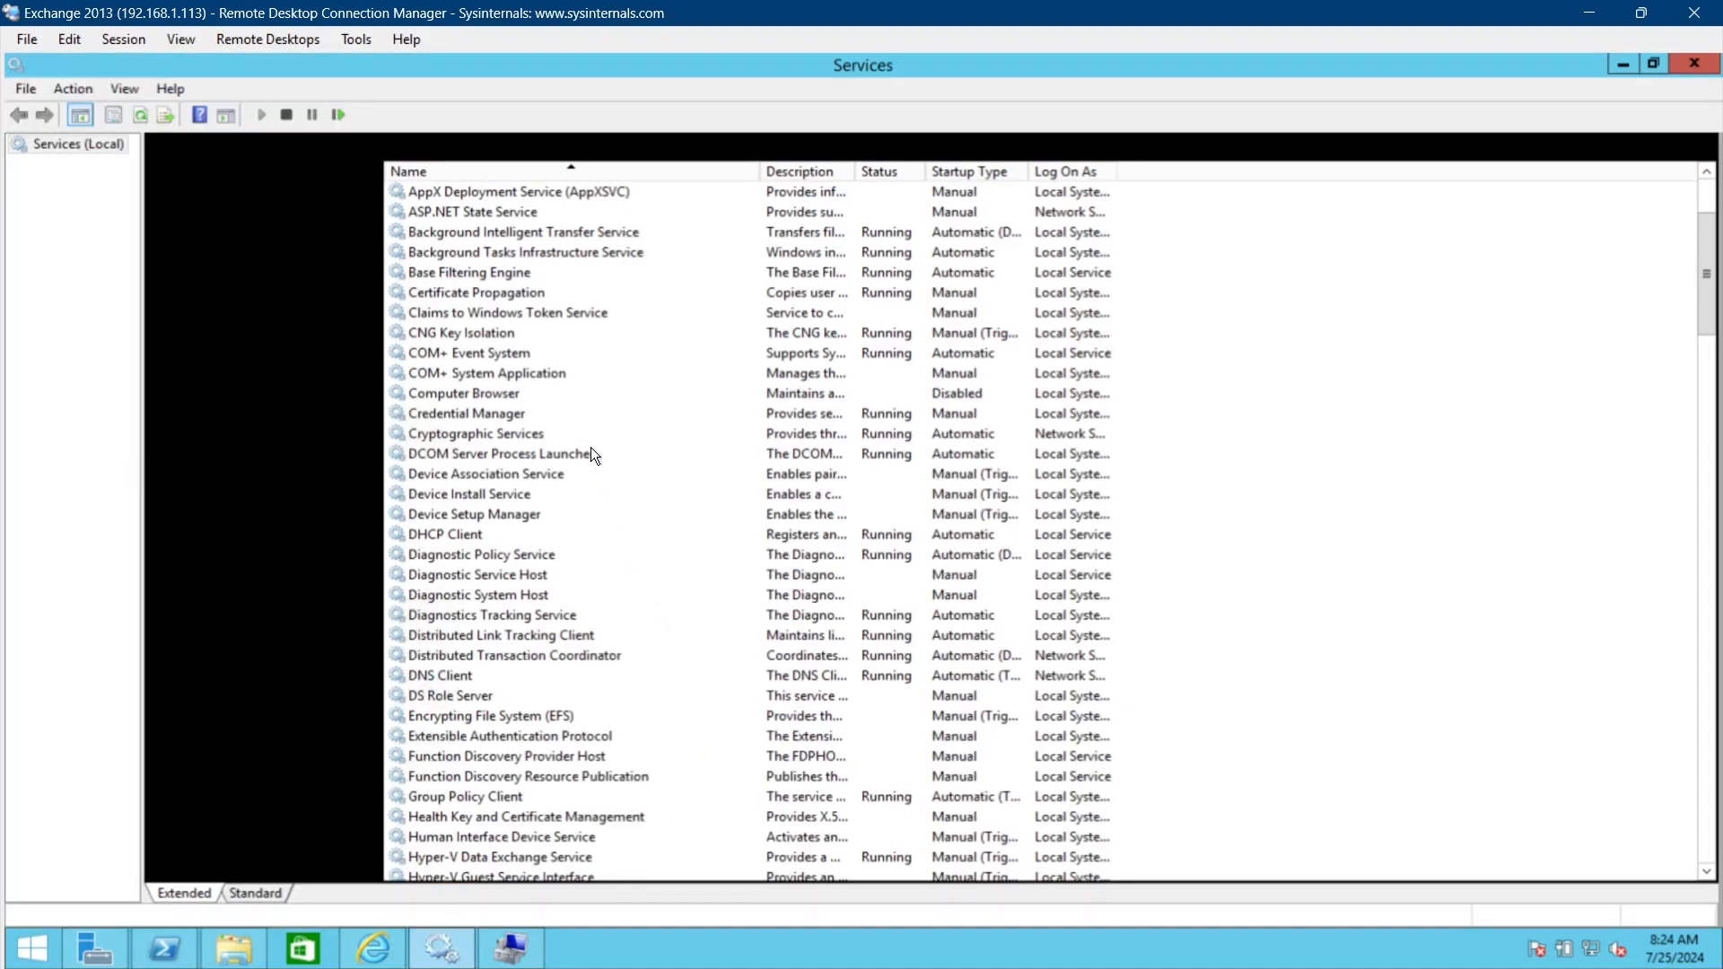
pyautogui.click(589, 456)
pyautogui.scroll(-15, 487, 454)
pyautogui.rightClick(569, 493)
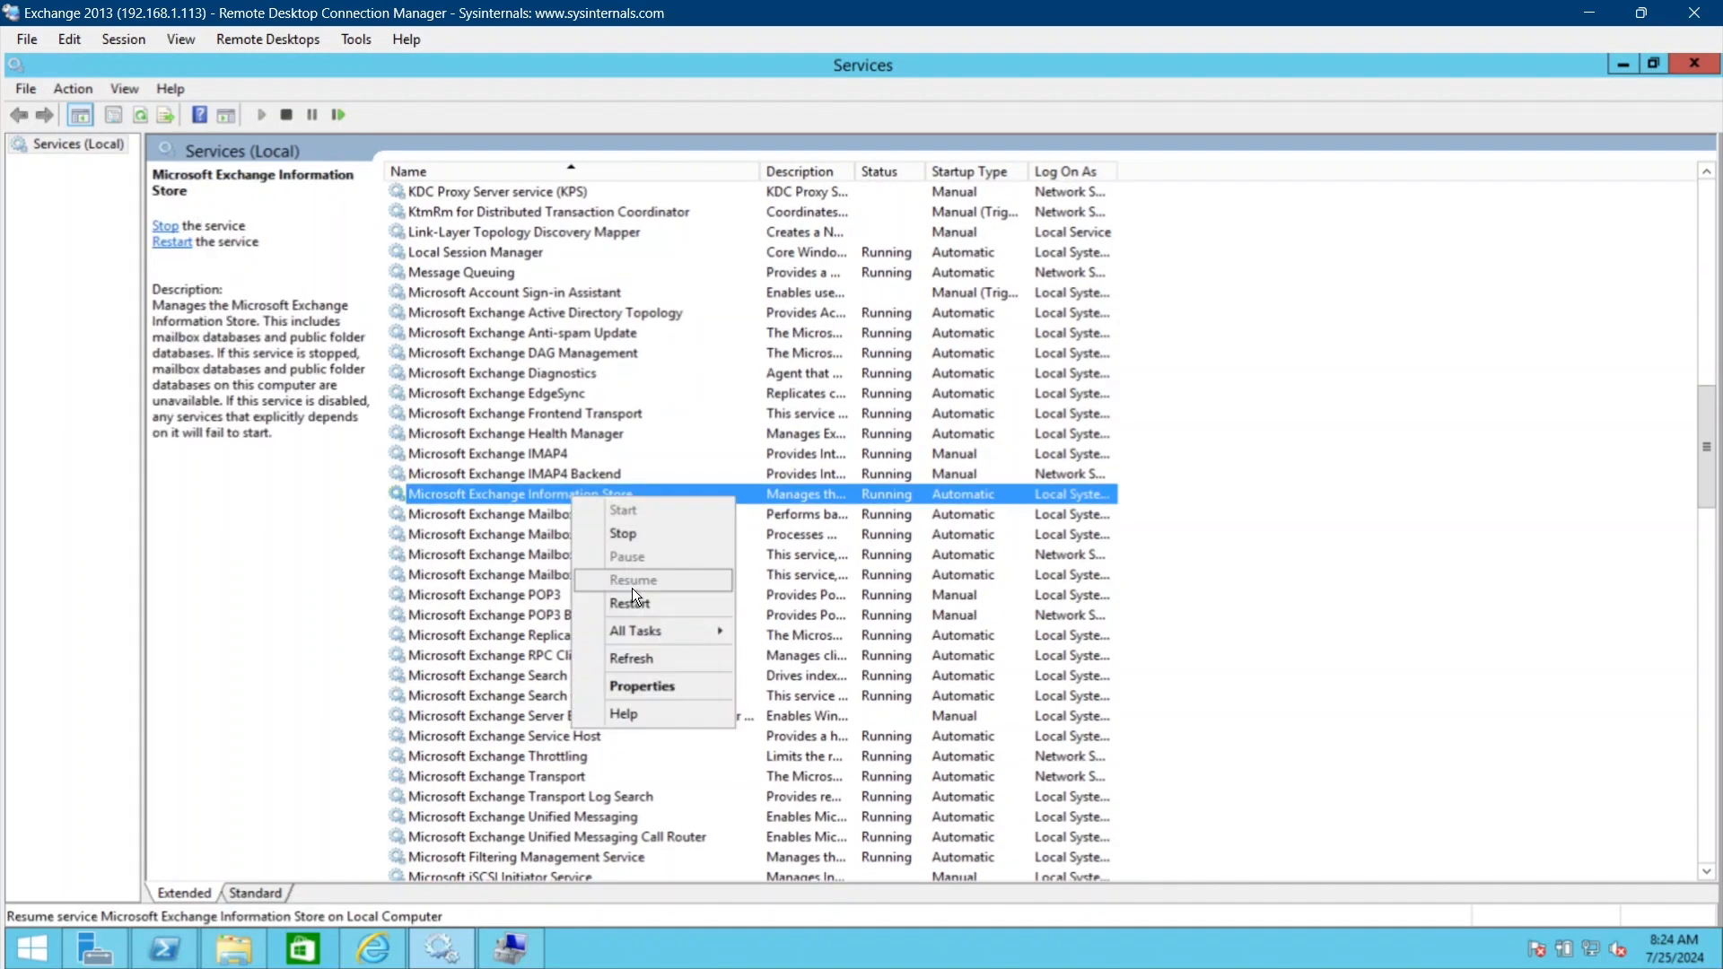
pyautogui.click(630, 589)
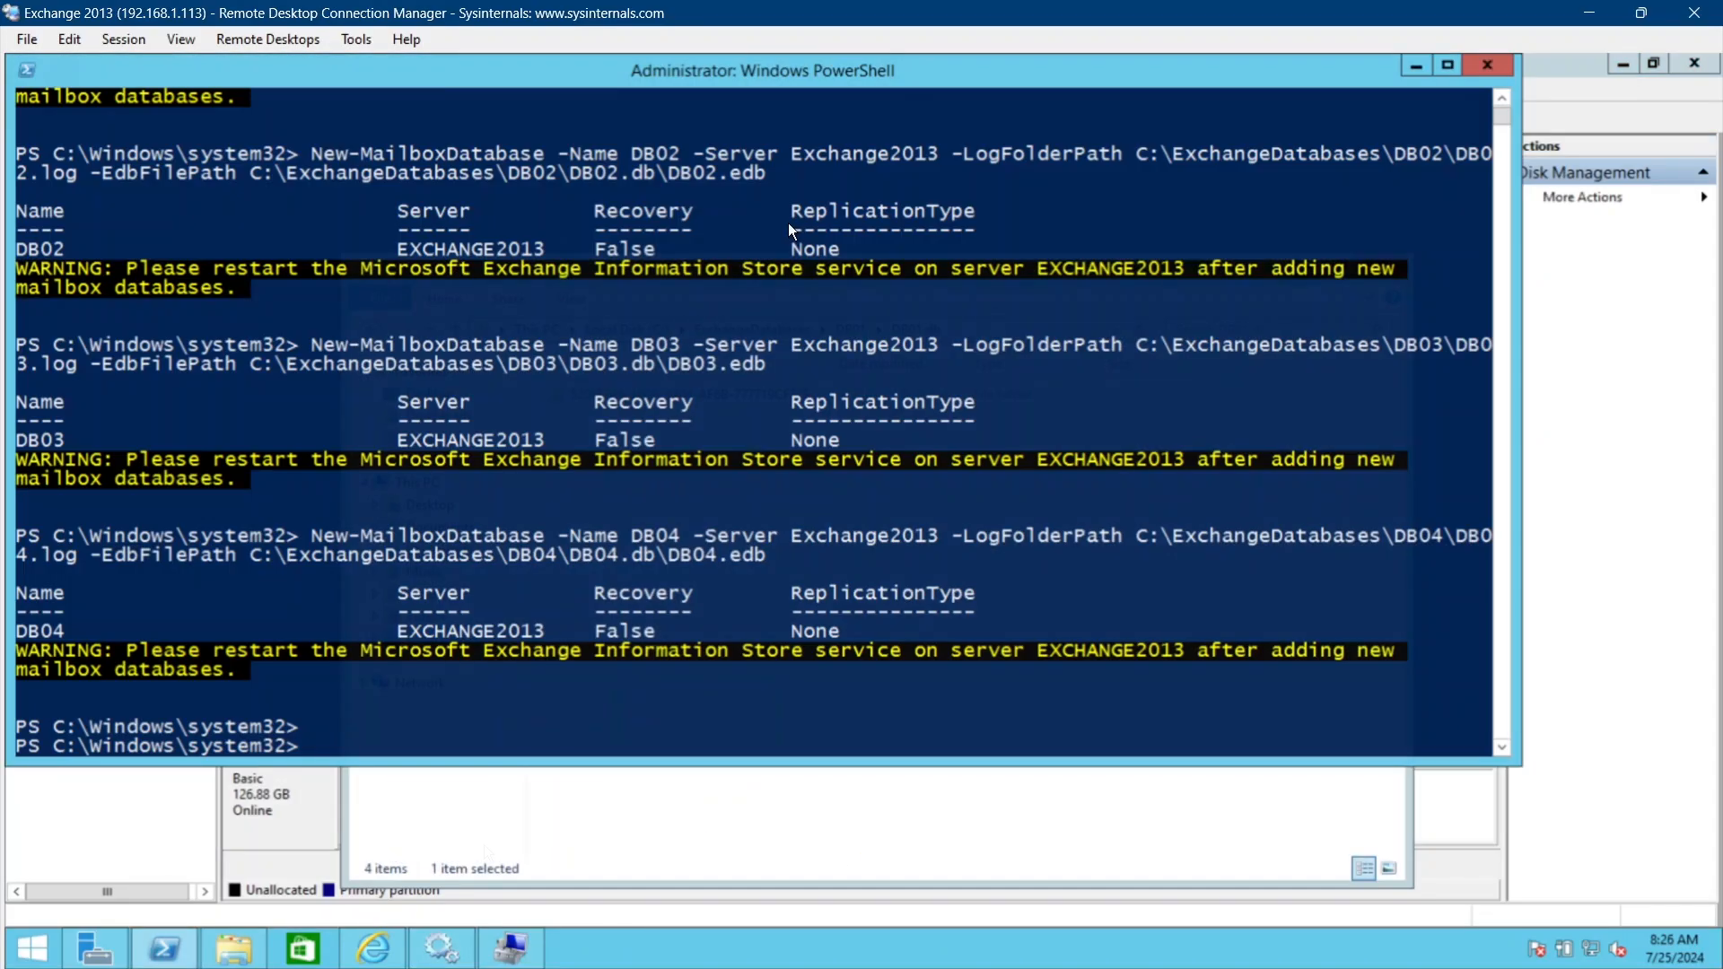
# In PowerShell, list all mailbox databases with Get-MailboxDatabase.
pyautogui.write('get-')
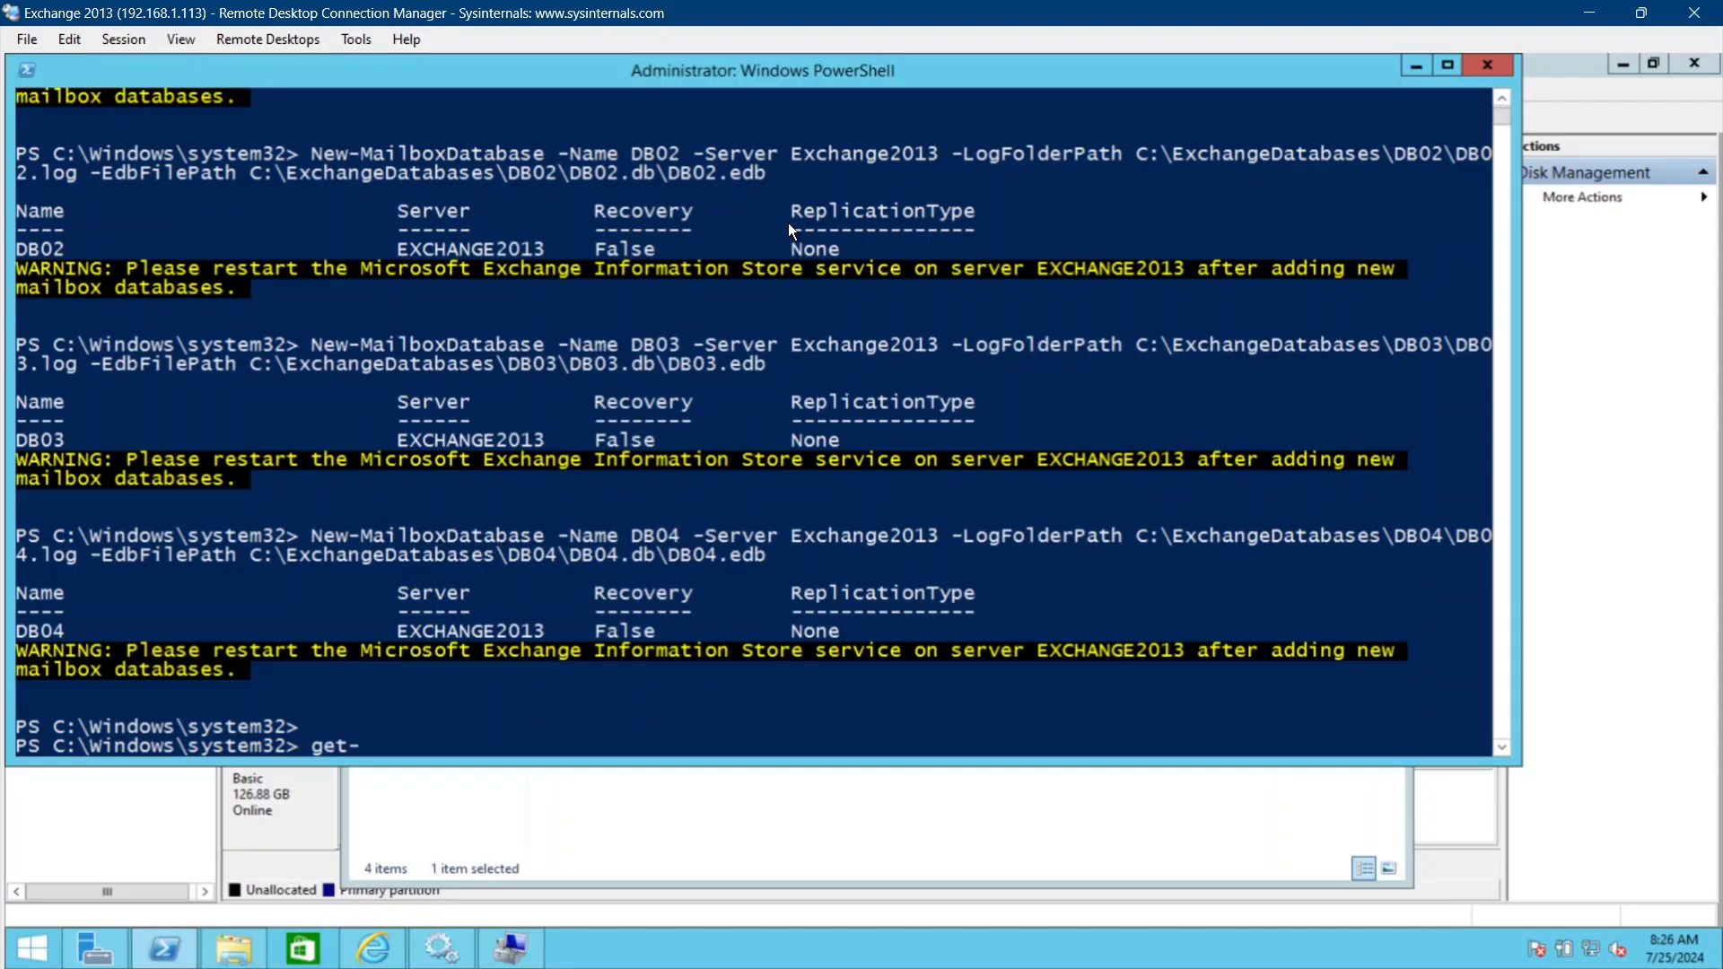
pyautogui.write('mail')
pyautogui.press('Tab')
pyautogui.write('data')
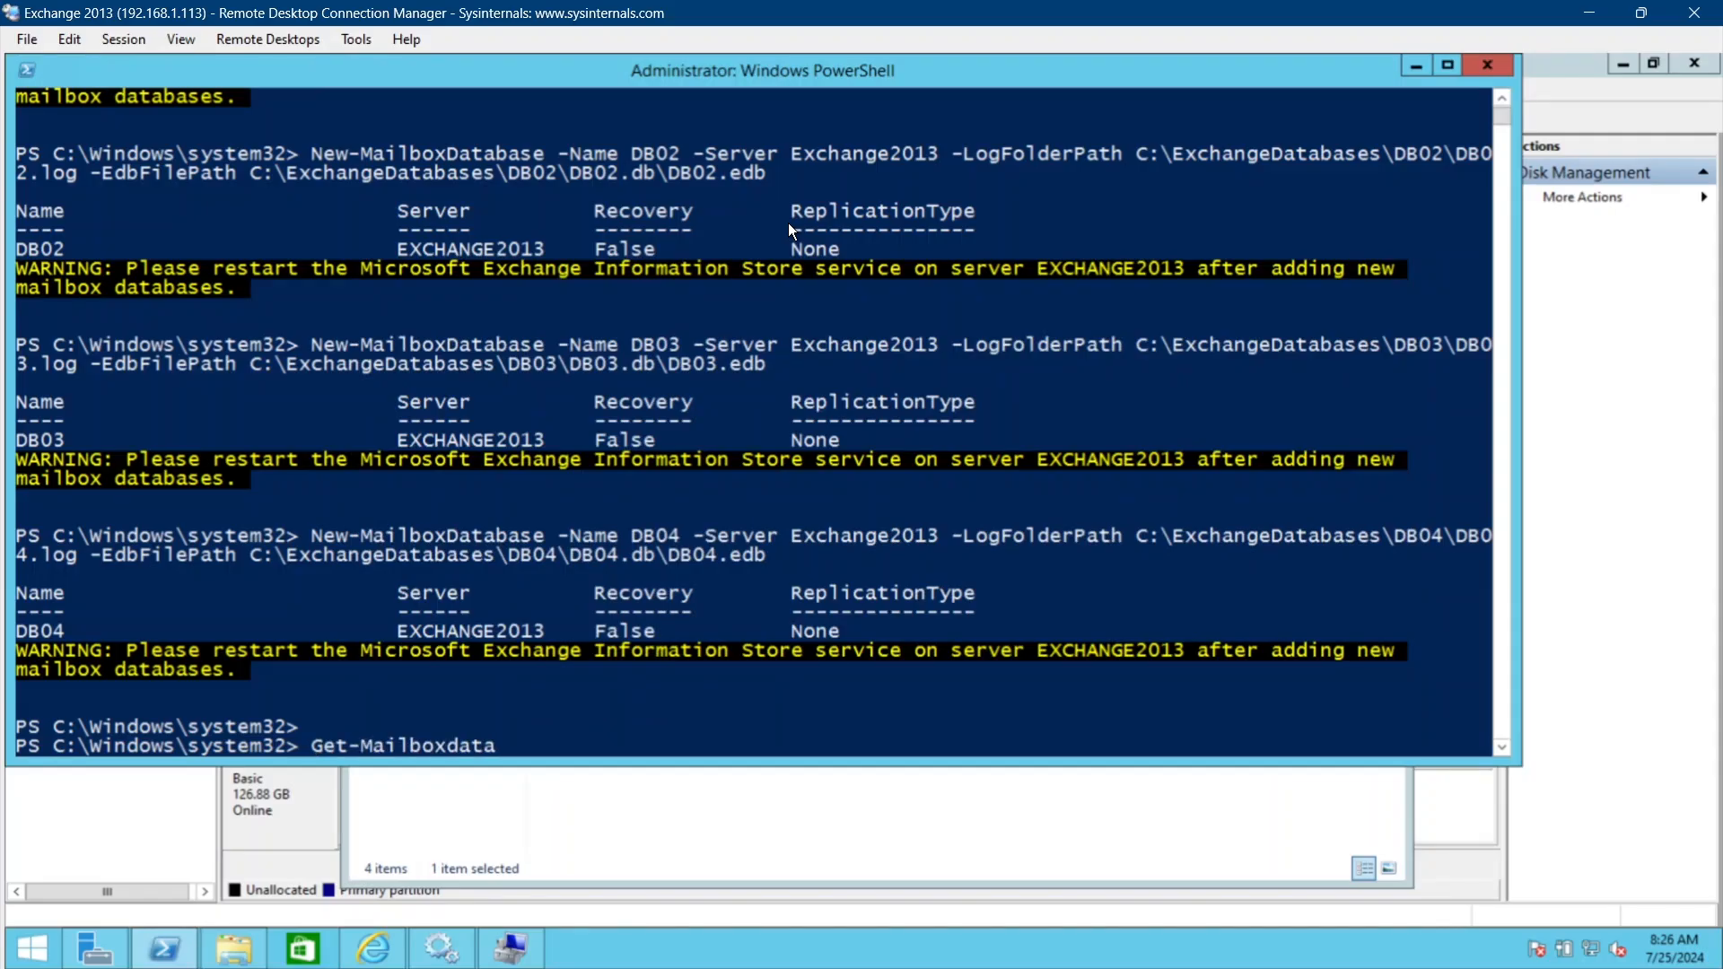
pyautogui.press('Tab')
pyautogui.press('Return')
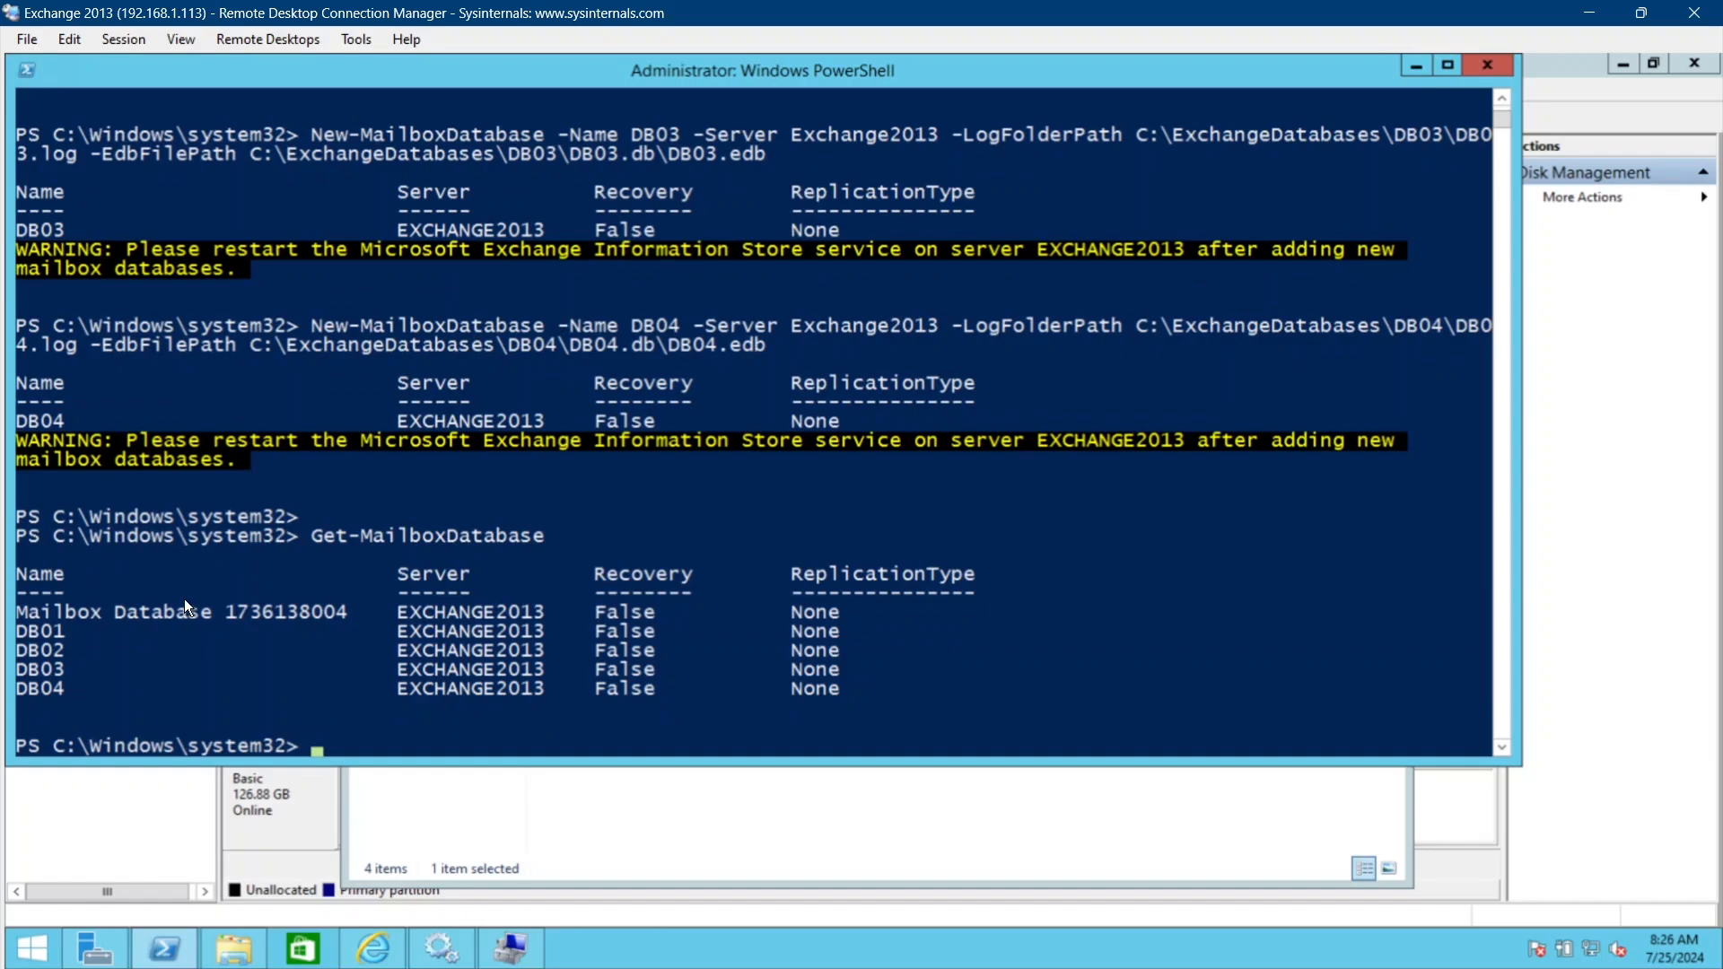
# Run Get-MailboxDatabase DB01 to query only the DB01 database.
pyautogui.press('Up')
pyautogui.press('Up')
pyautogui.press('Up')
pyautogui.press('Up')
pyautogui.press('Up')
pyautogui.press('Up')
pyautogui.press('Up')
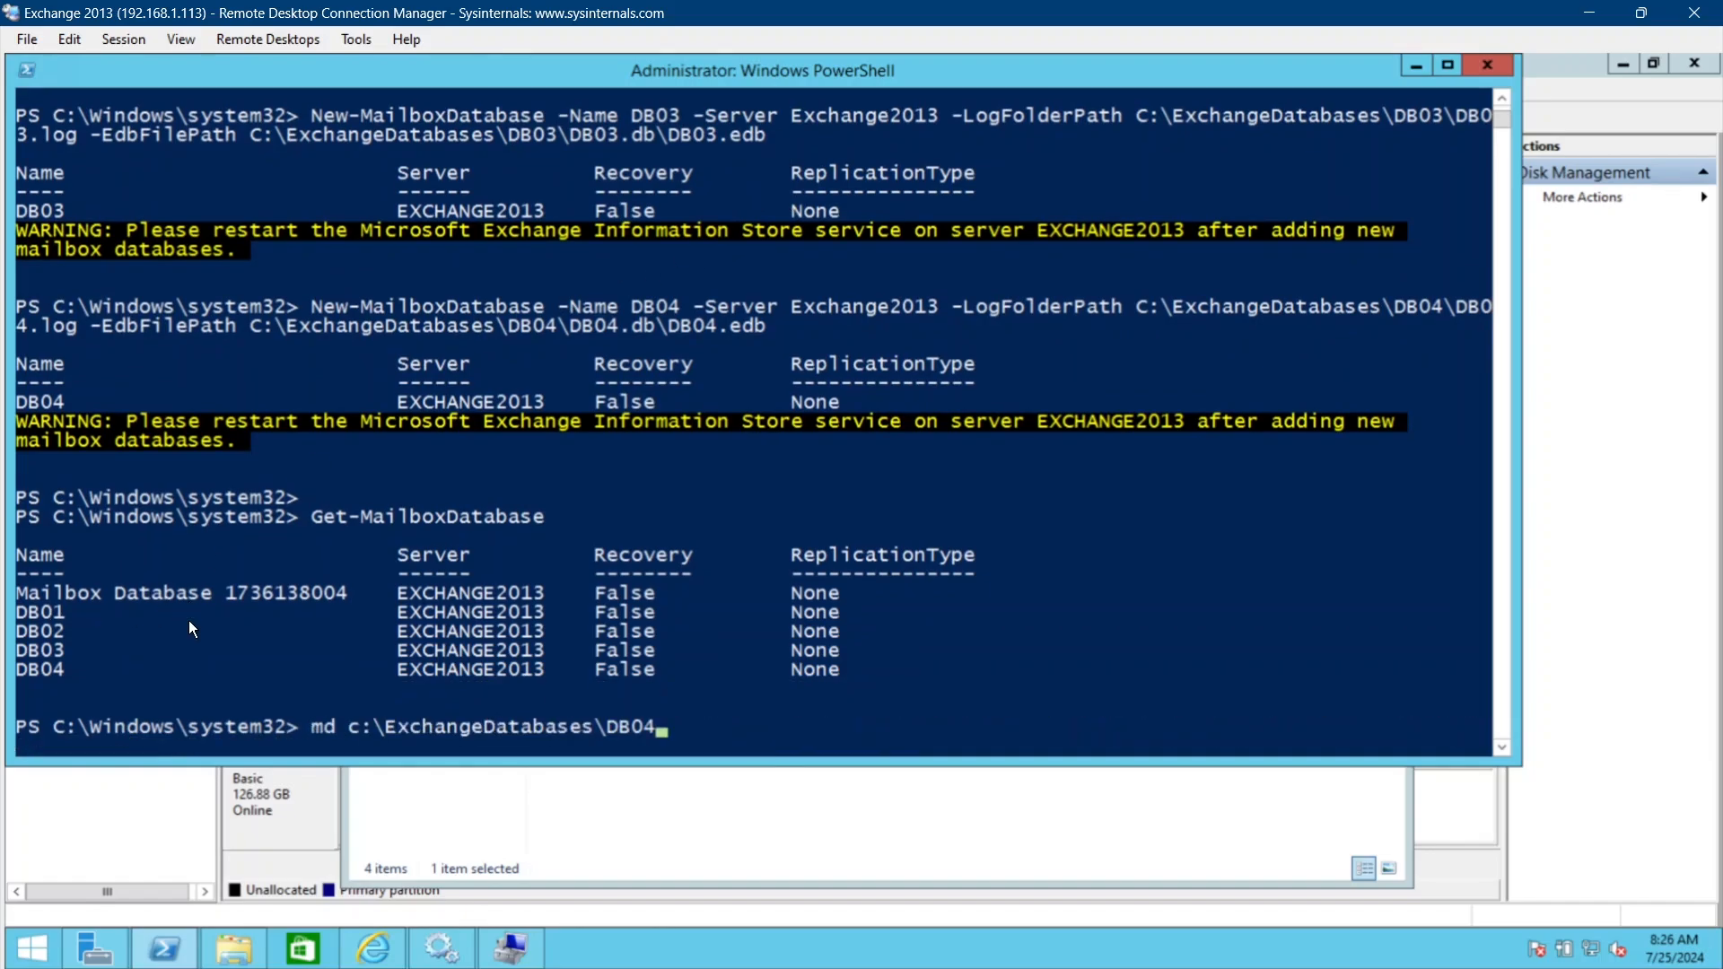
pyautogui.press('Up')
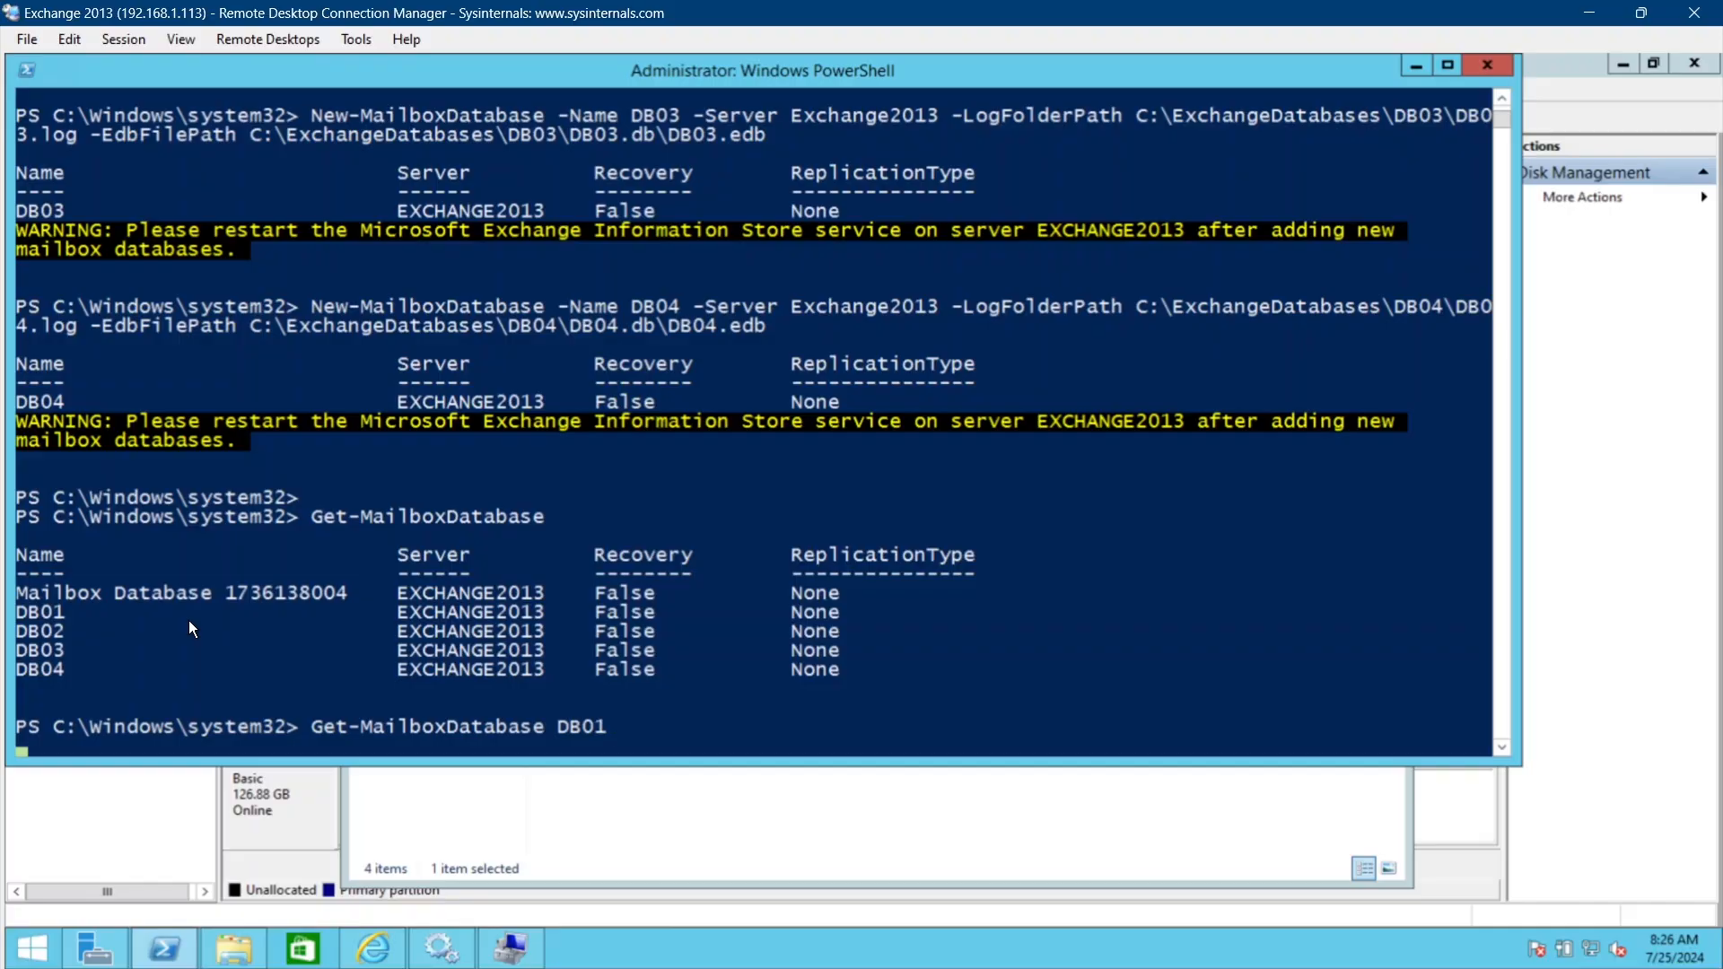
pyautogui.press('Return')
# Output all properties of DB01 in list format with Get-MailboxDatabase DB01 | FL.
pyautogui.press('Up')
pyautogui.write('| ')
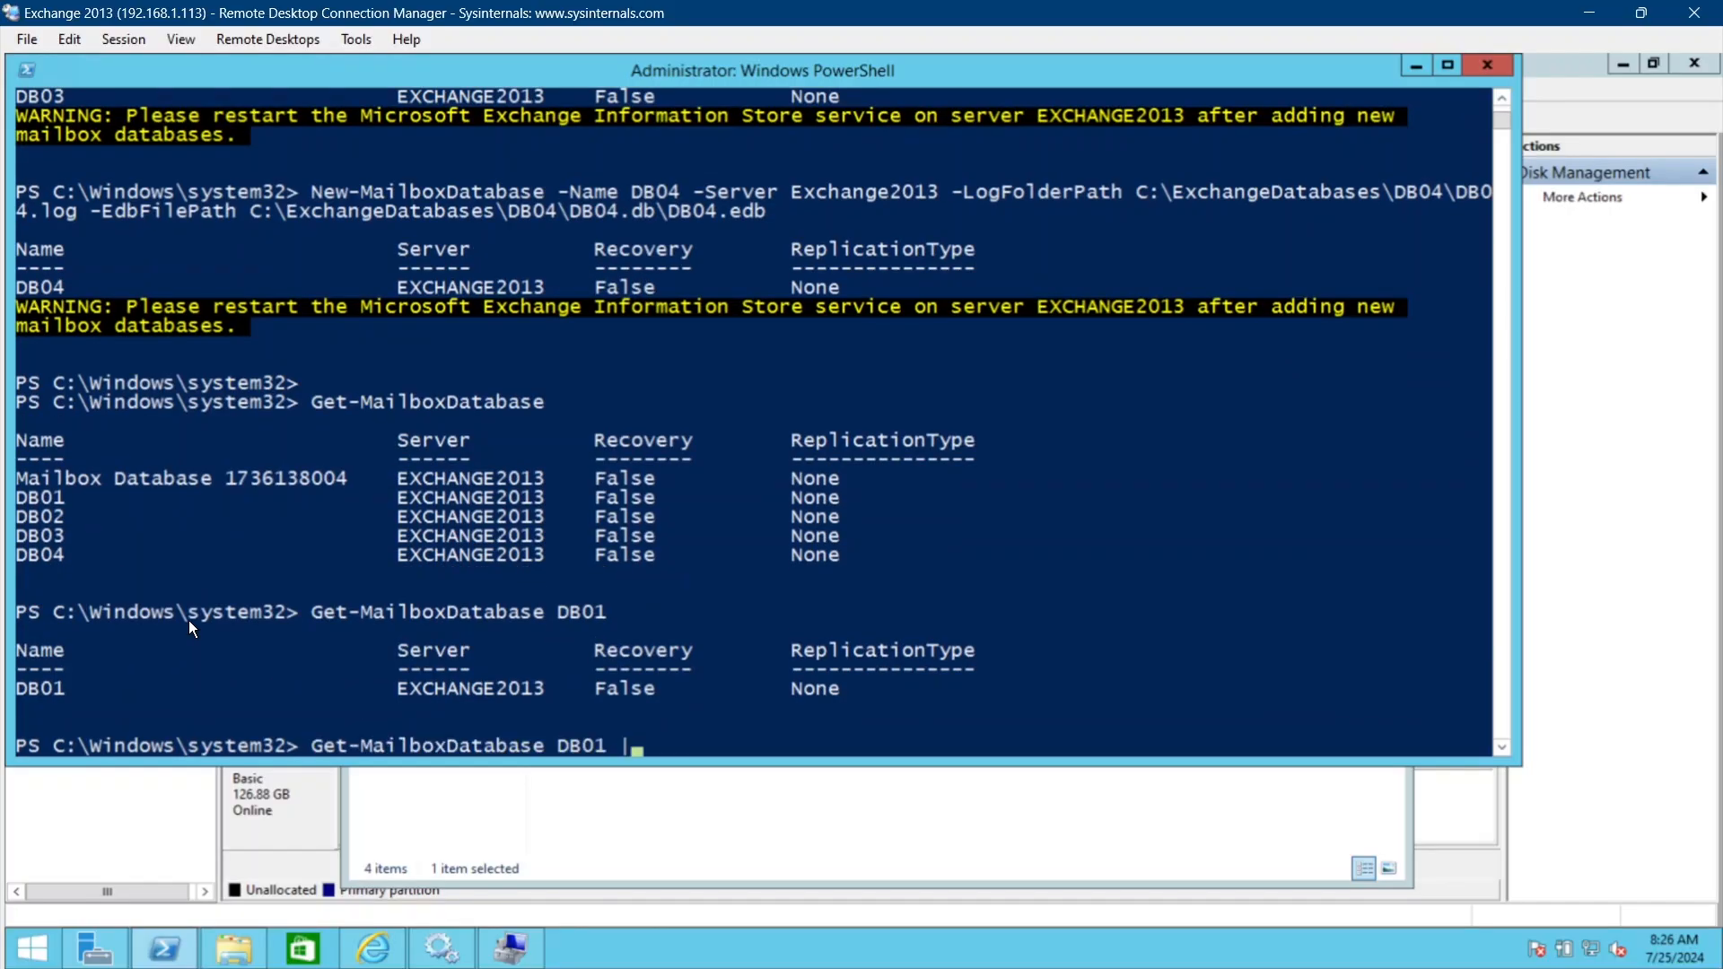
pyautogui.write('FL')
pyautogui.press('Return')
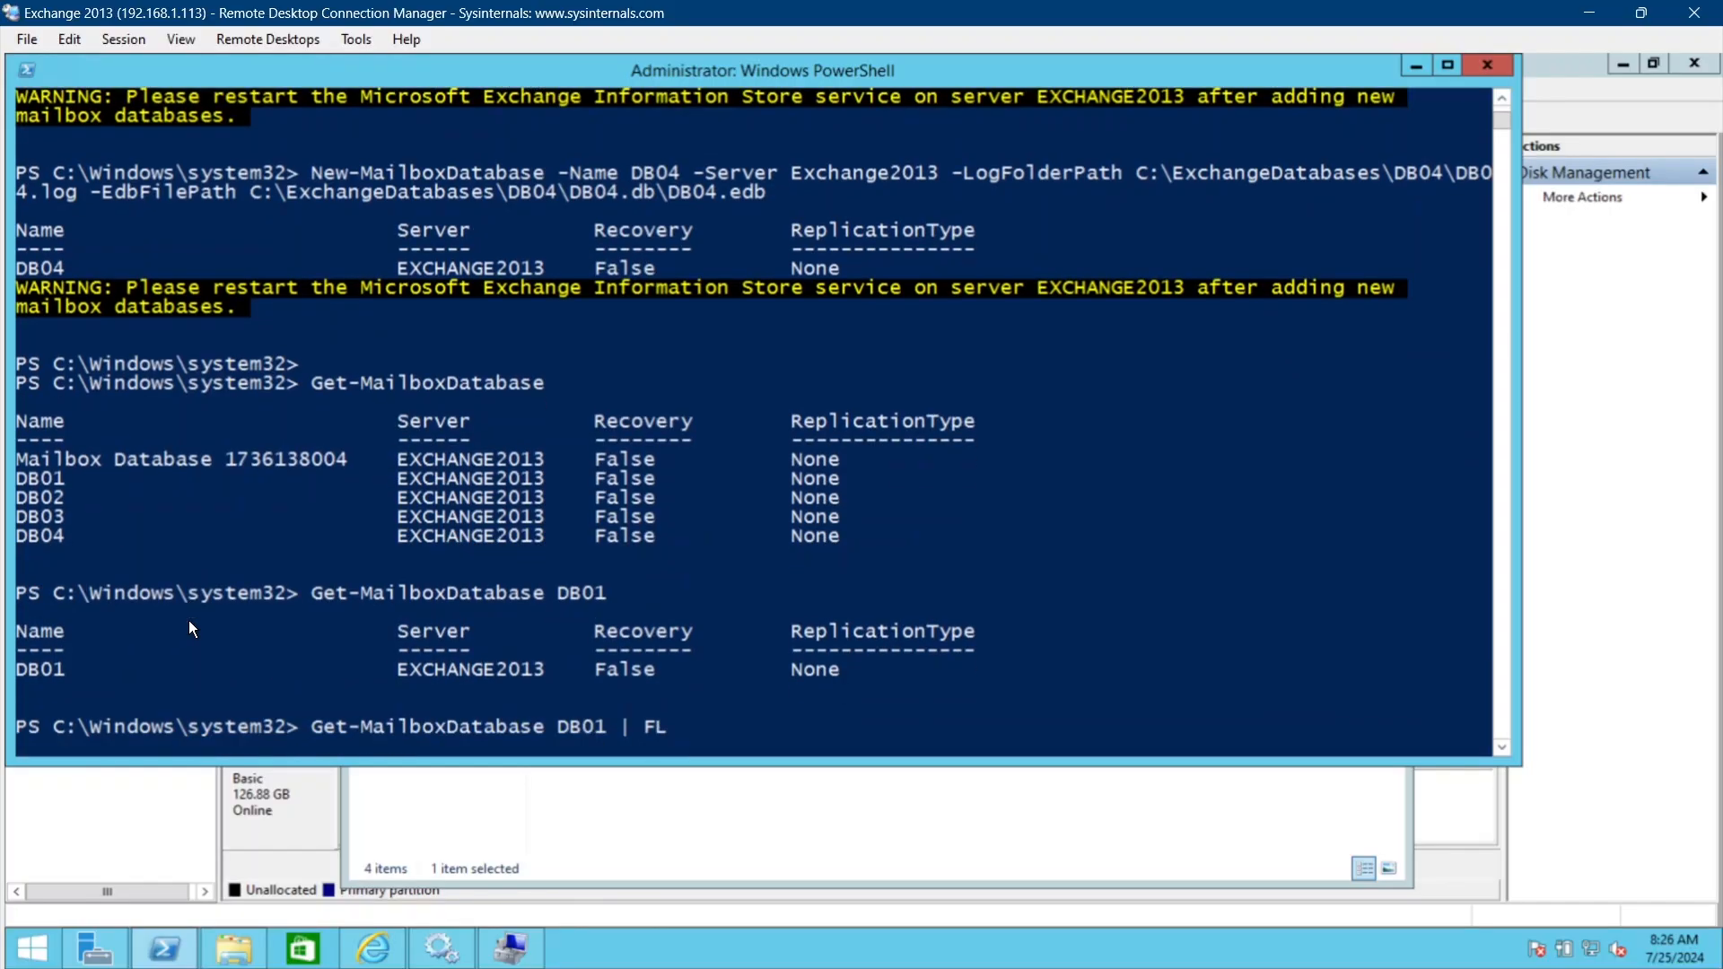
# Enlarge the PowerShell window and examine the LogFolderPath and EdbFilePath values in the DB01 property list.
pyautogui.doubleClick(486, 69)
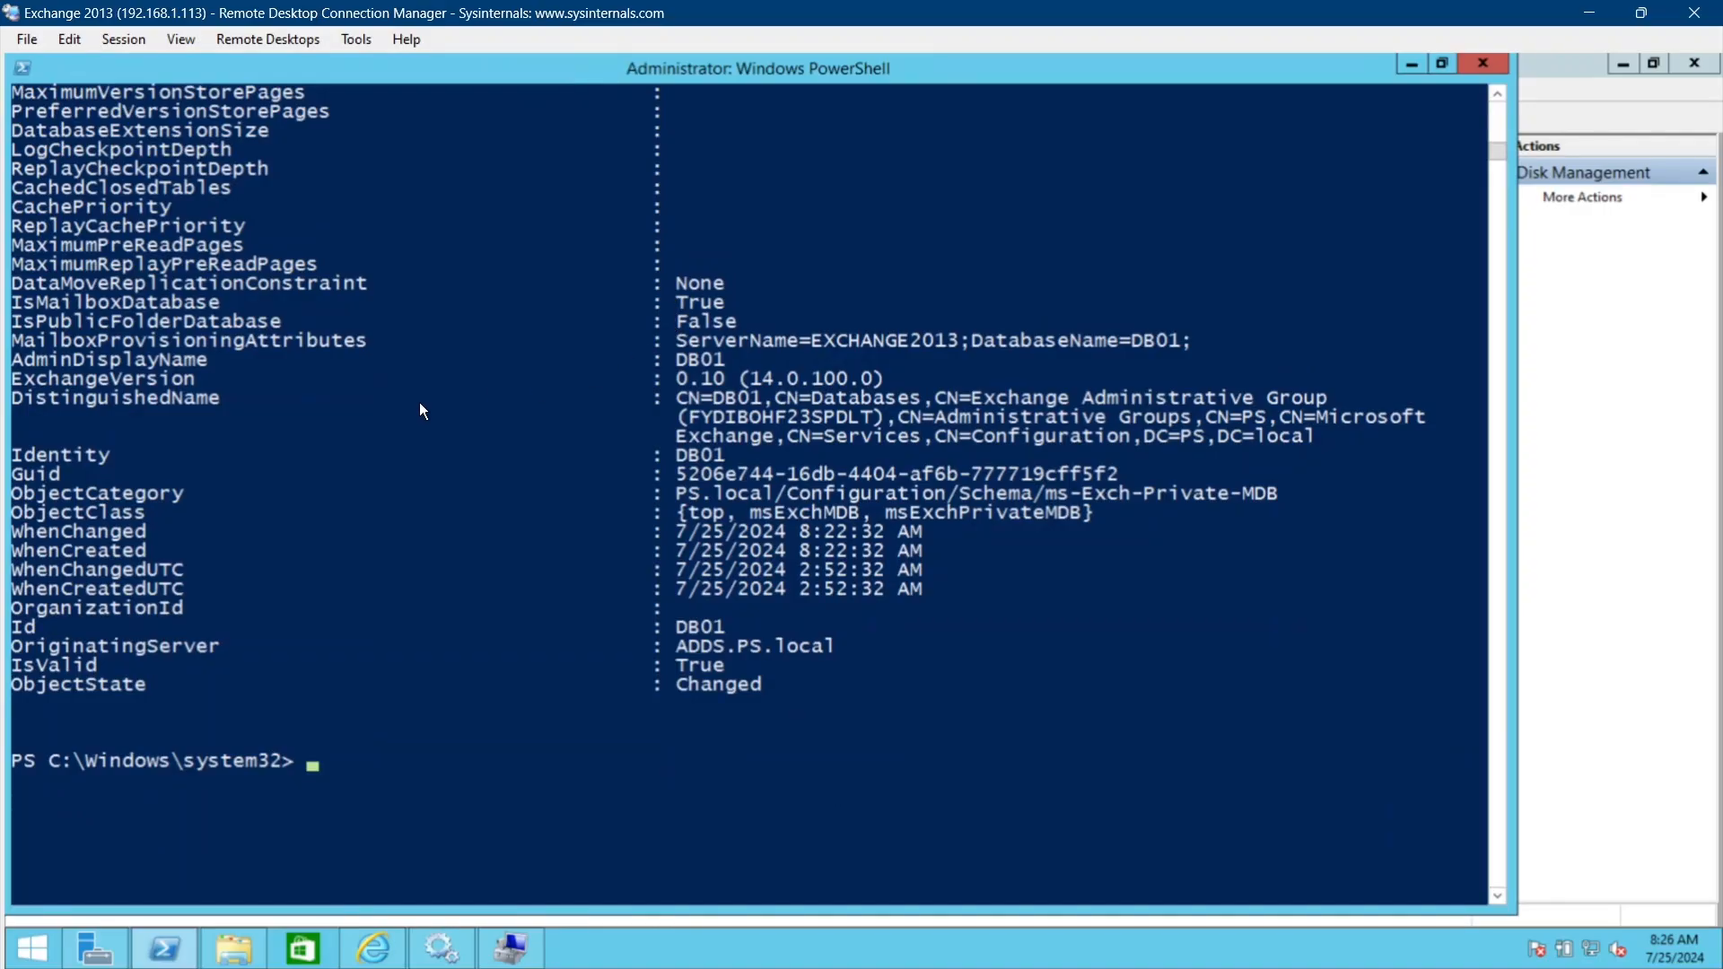
pyautogui.scroll(5, 422, 410)
pyautogui.scroll(3, 420, 405)
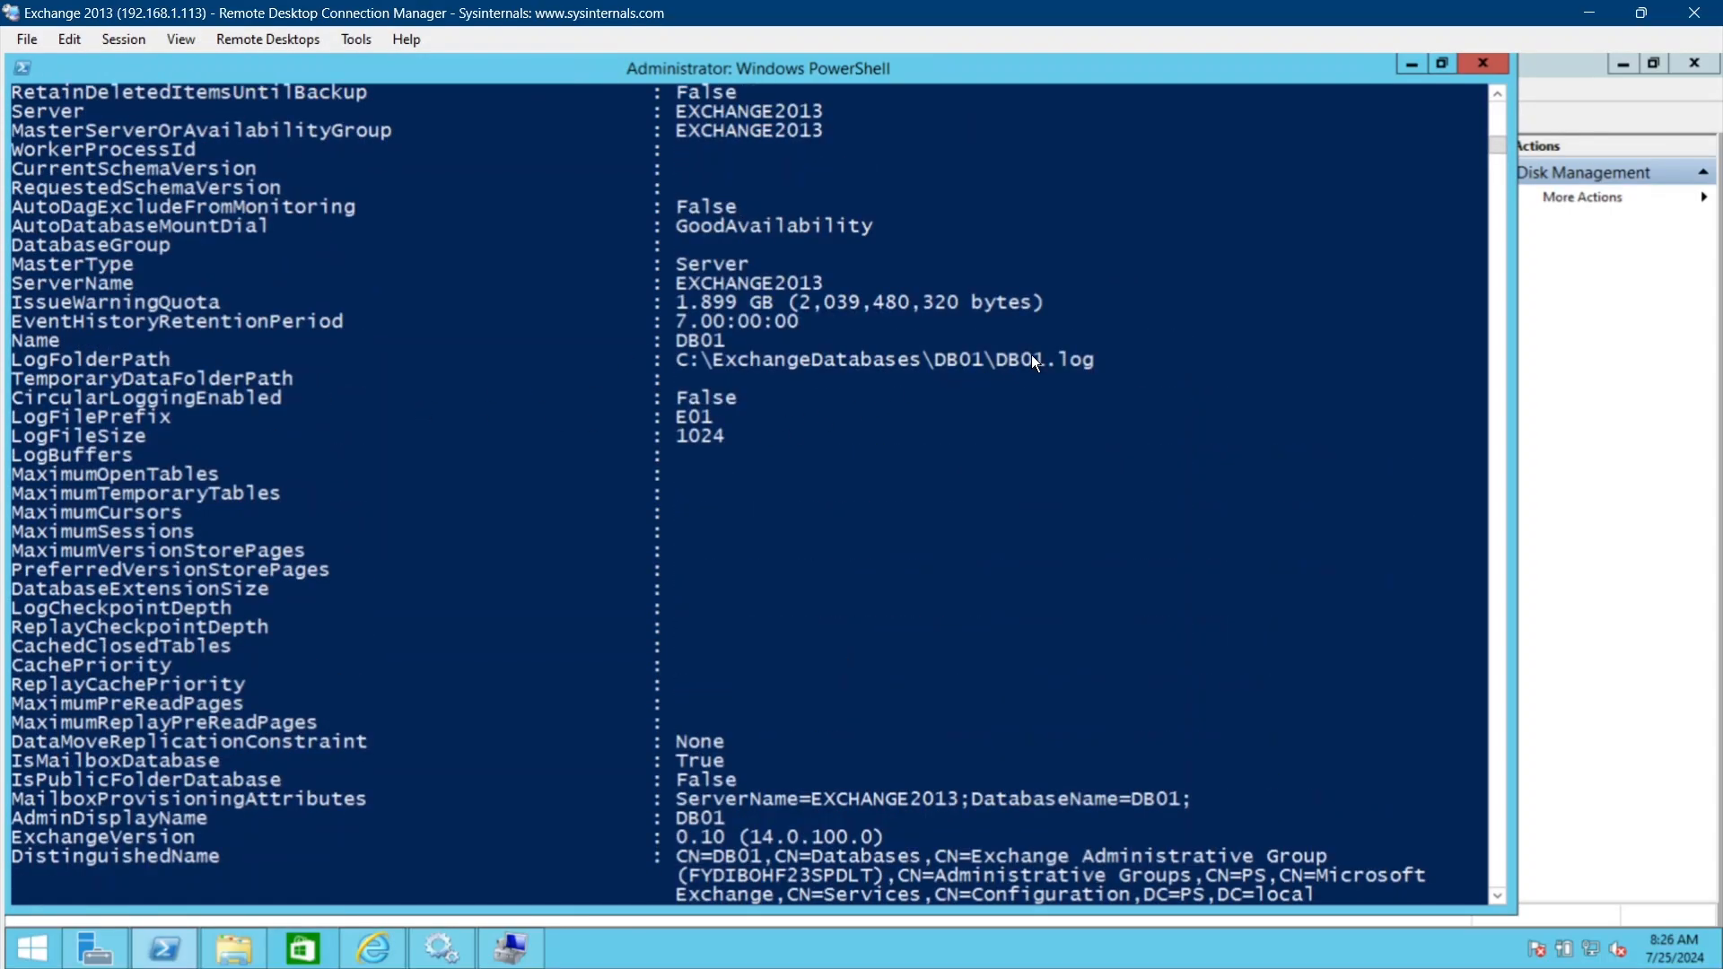
pyautogui.moveTo(1056, 361); pyautogui.dragTo(196, 363)
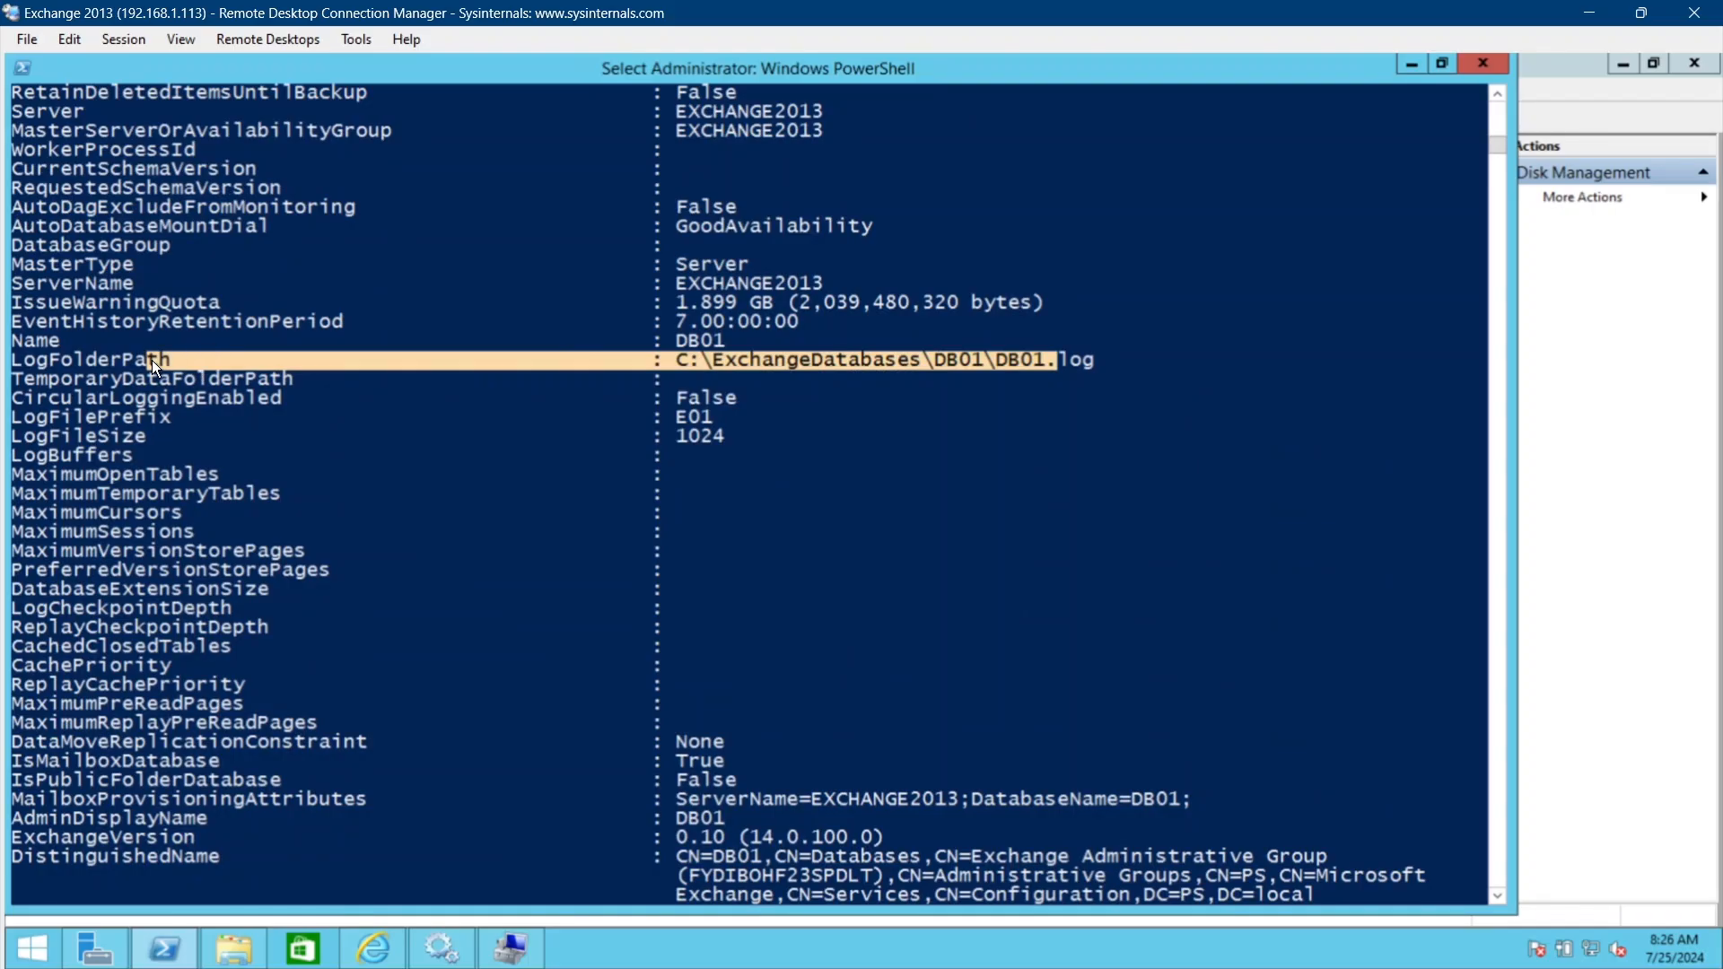
pyautogui.moveTo(977, 361); pyautogui.dragTo(781, 359)
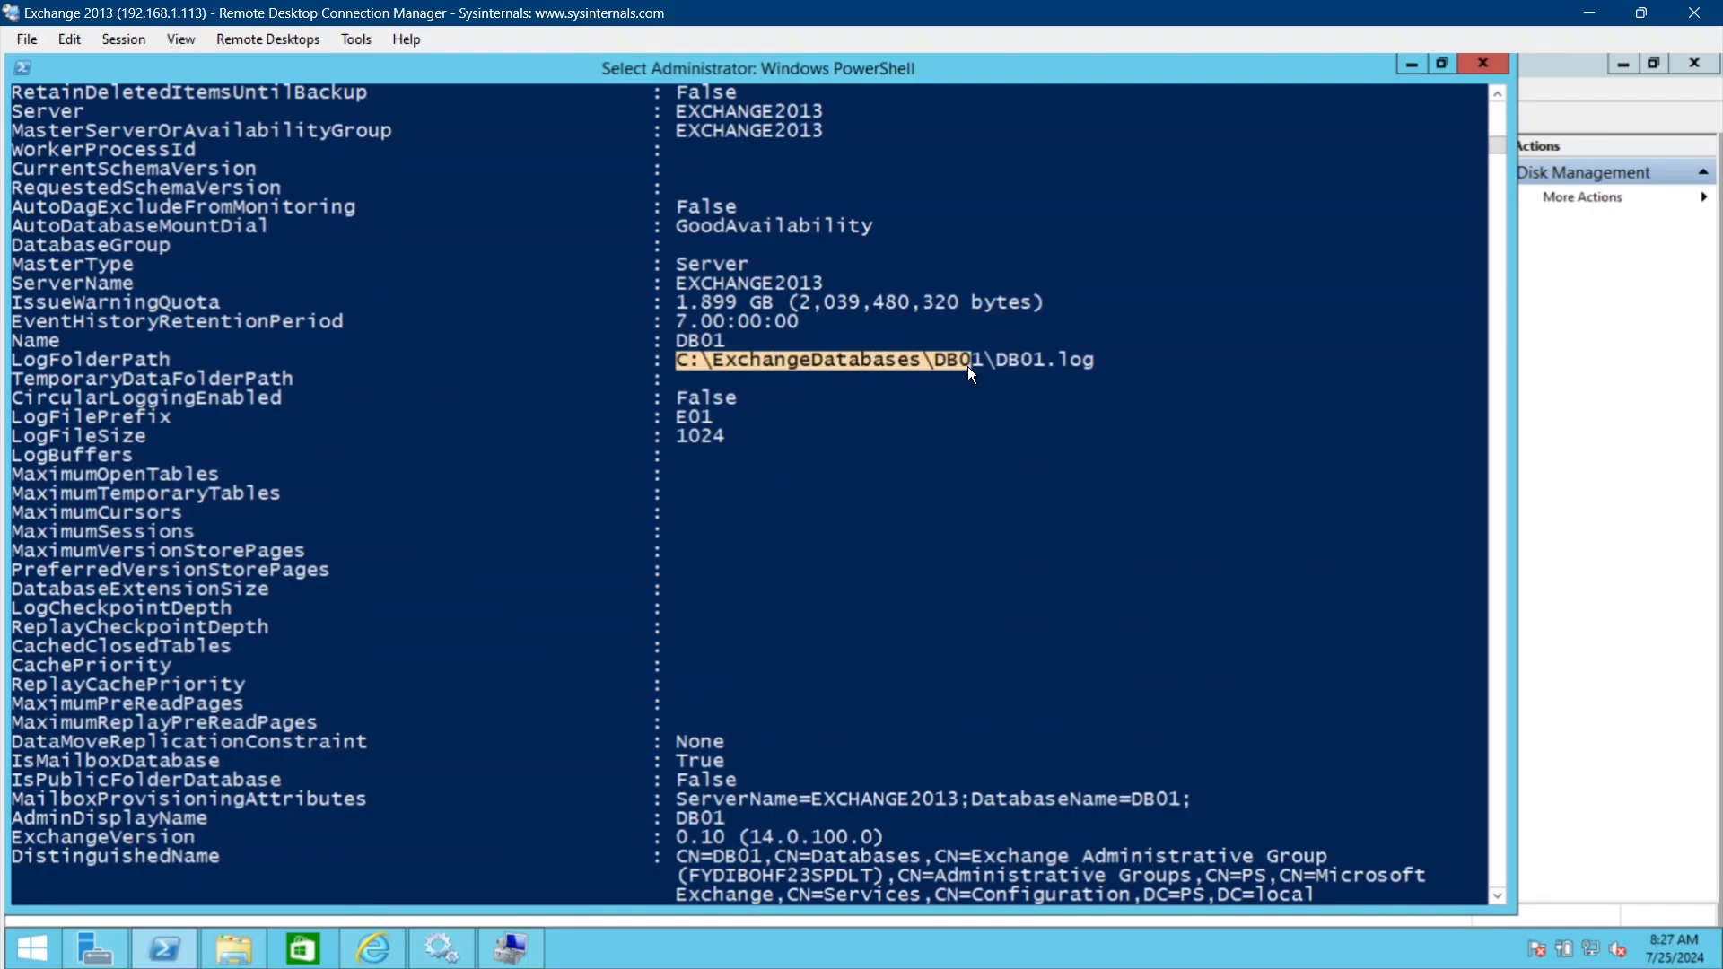
pyautogui.scroll(14, 816, 392)
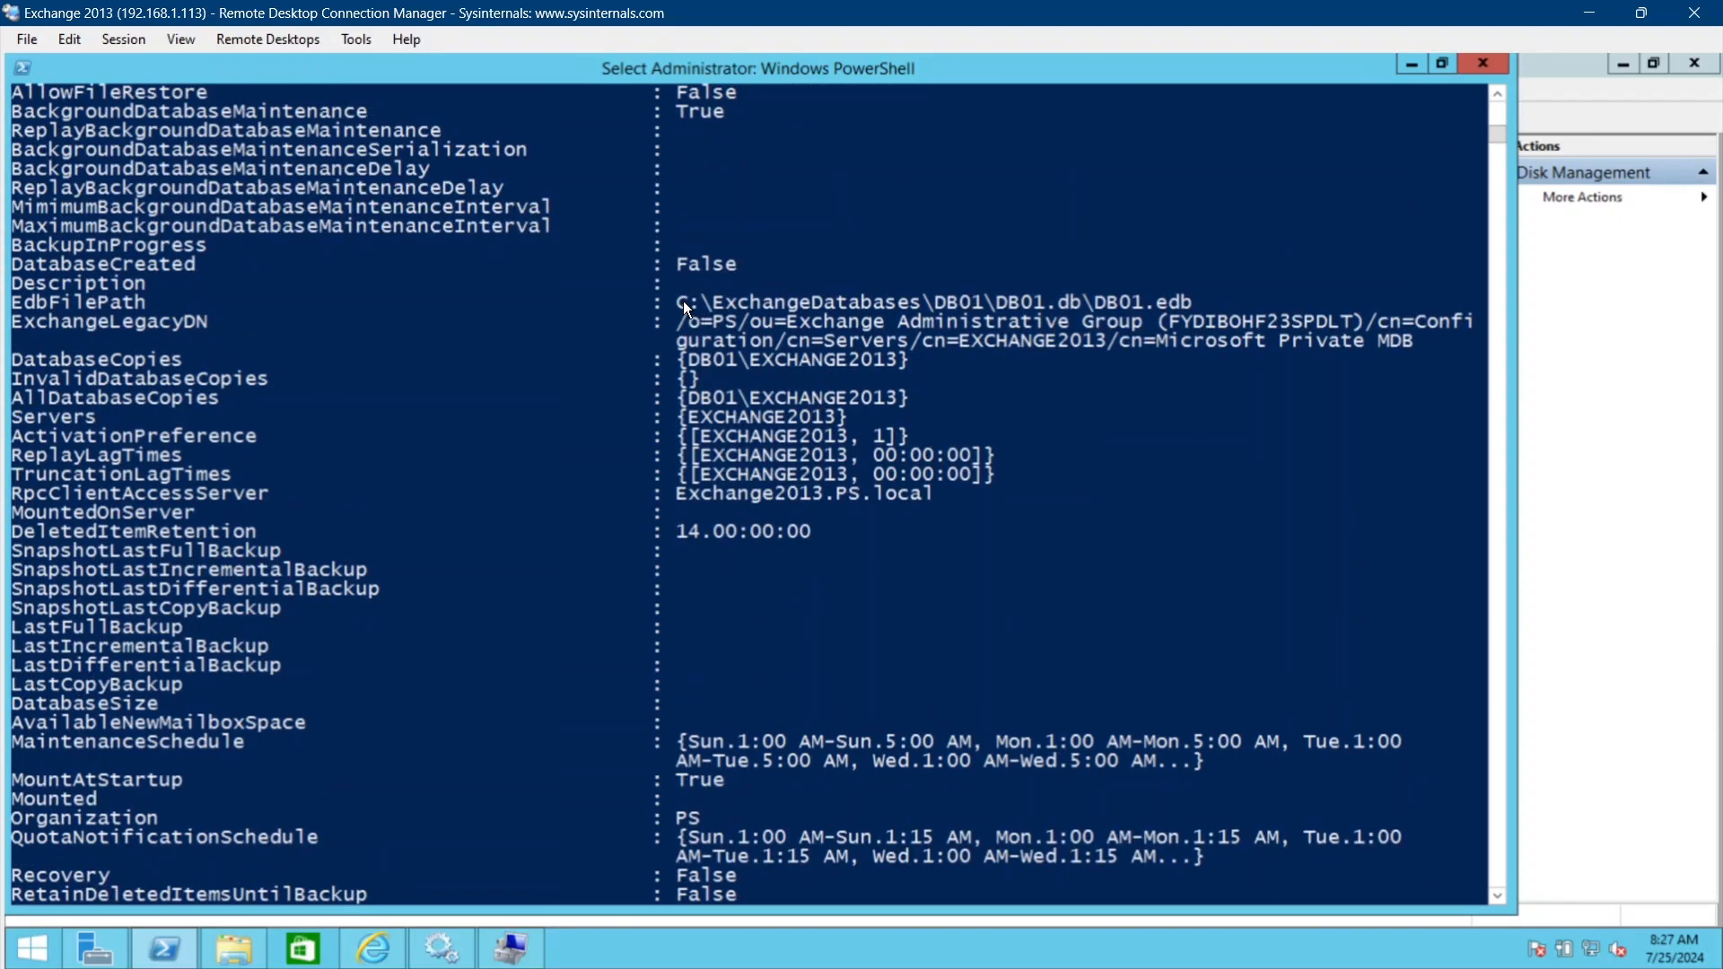
pyautogui.moveTo(681, 300); pyautogui.dragTo(828, 301)
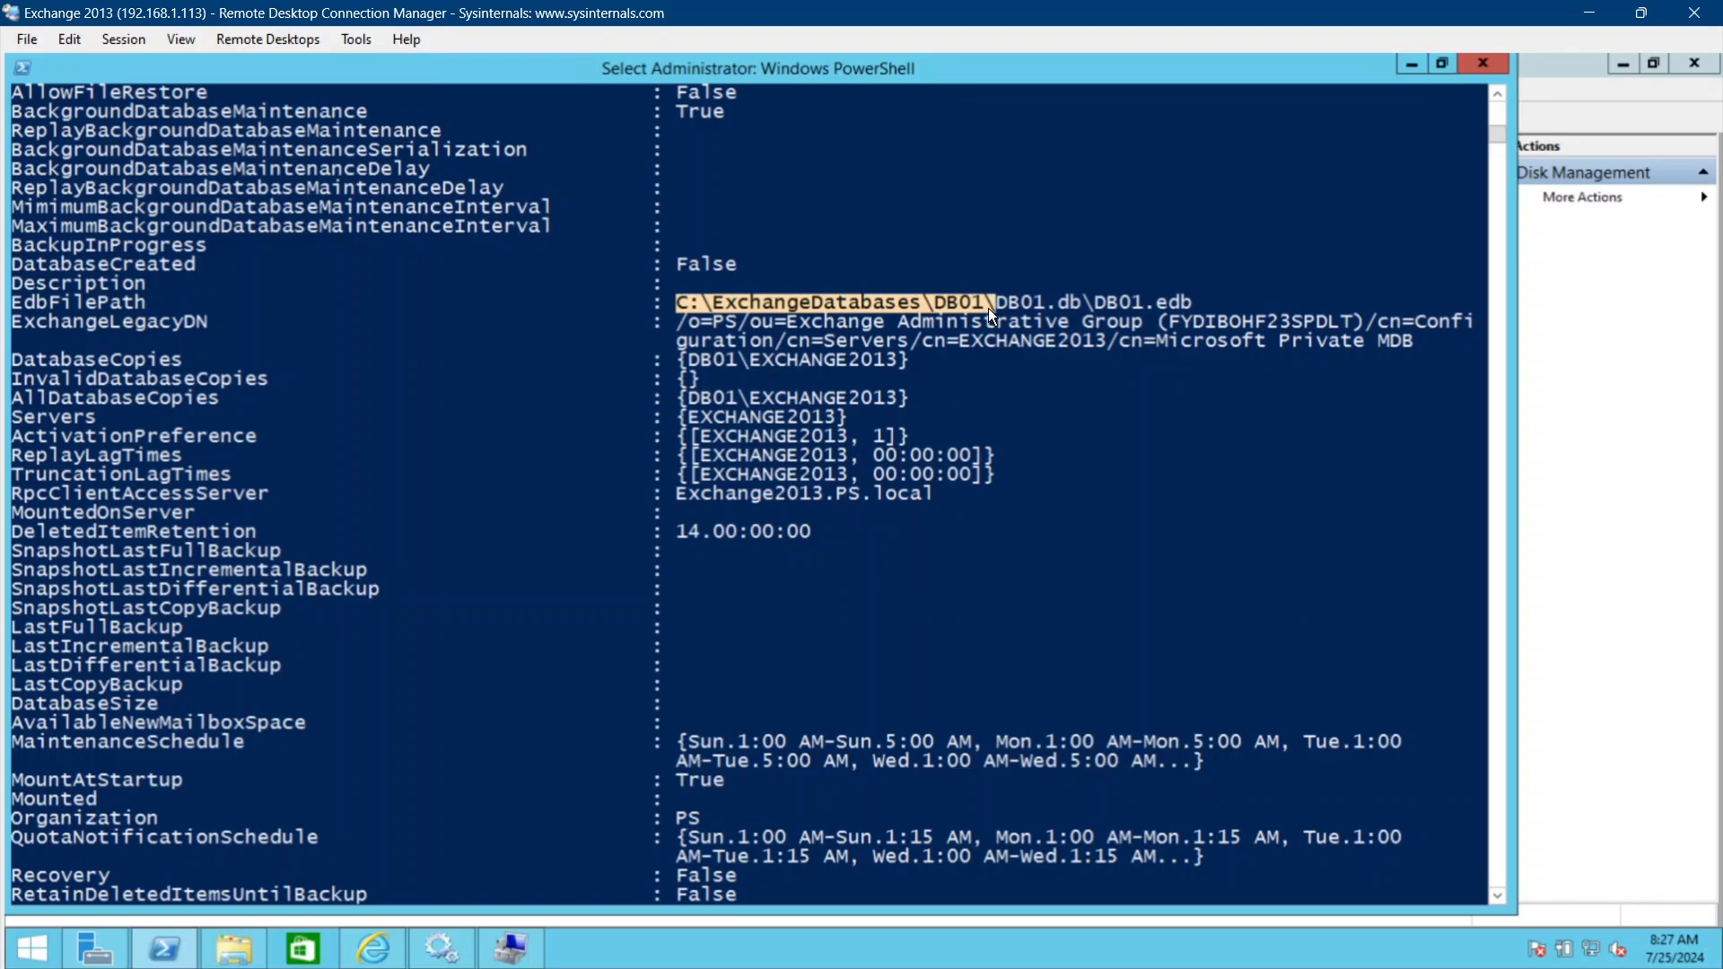
pyautogui.moveTo(1204, 308); pyautogui.dragTo(944, 309)
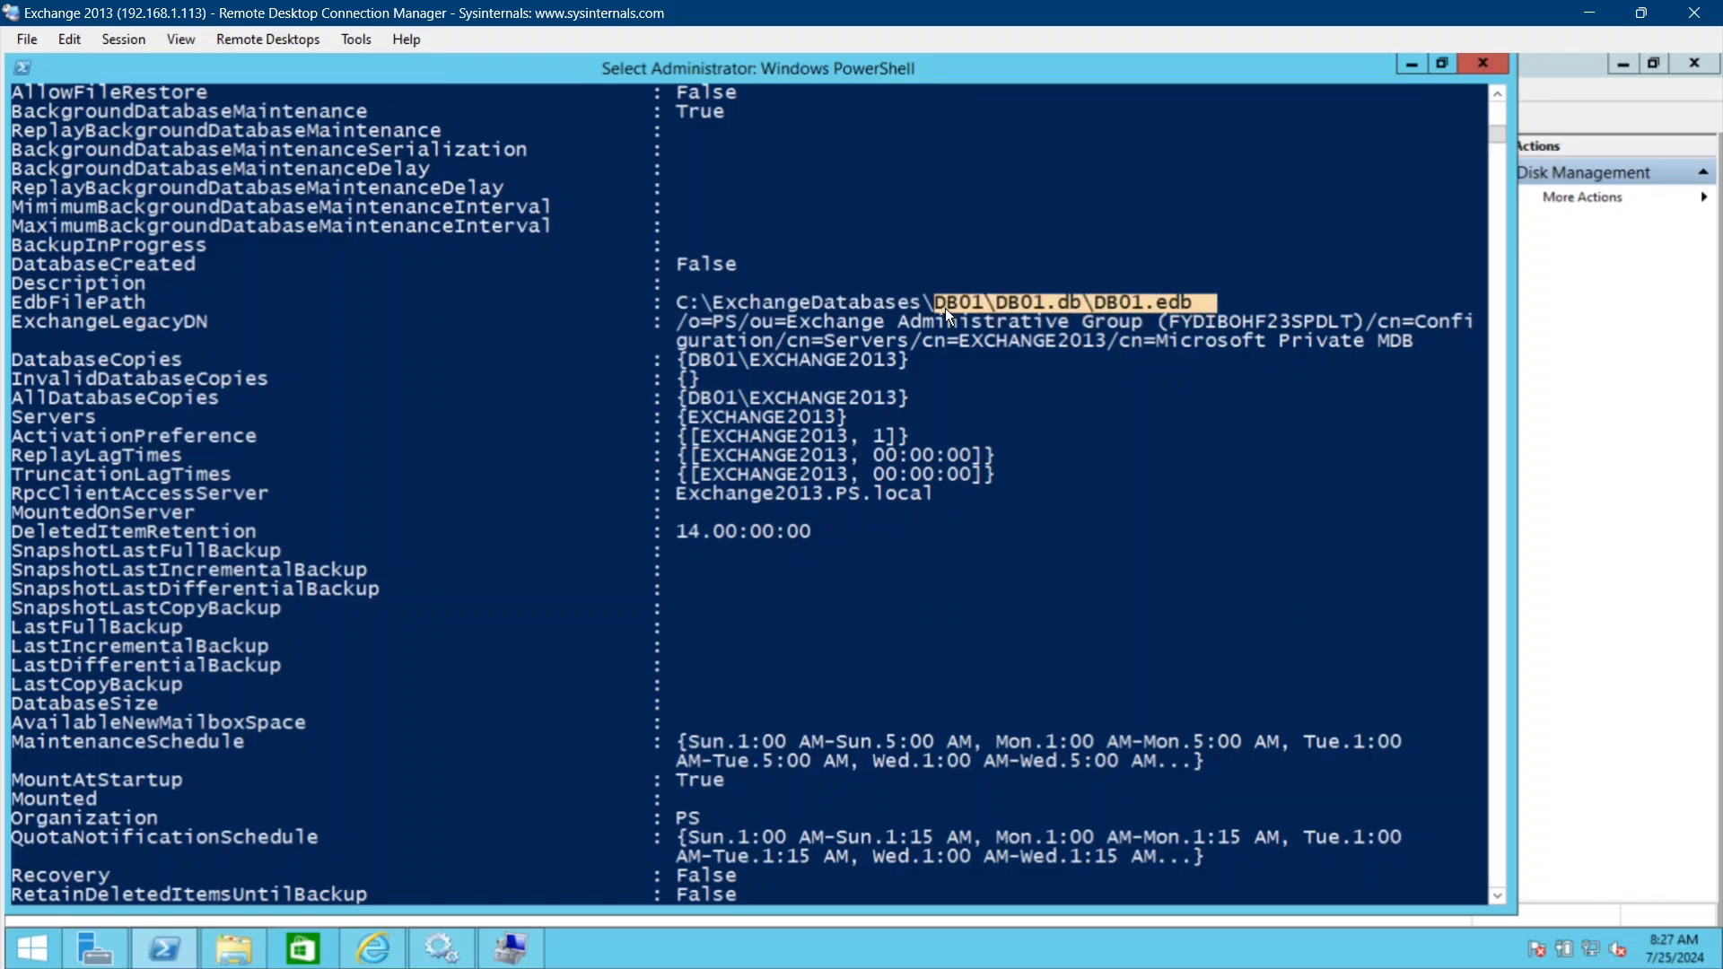